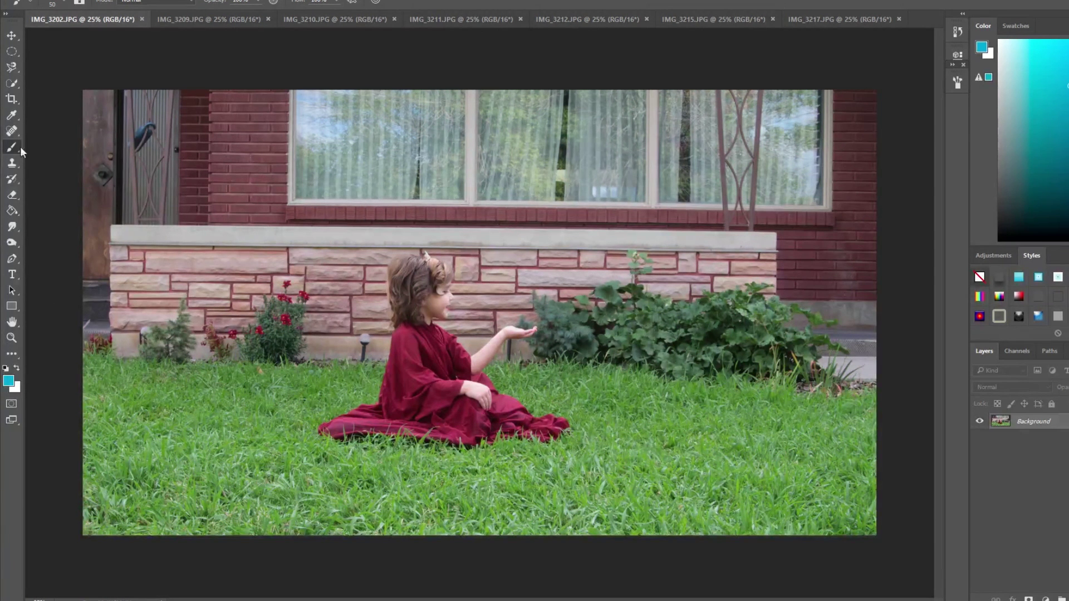
Extend the canvas upward with the Crop tool to a roughly square format, keeping the photo's full width, and commit the crop.
{"action": "left_click", "coordinate": [15, 102]}
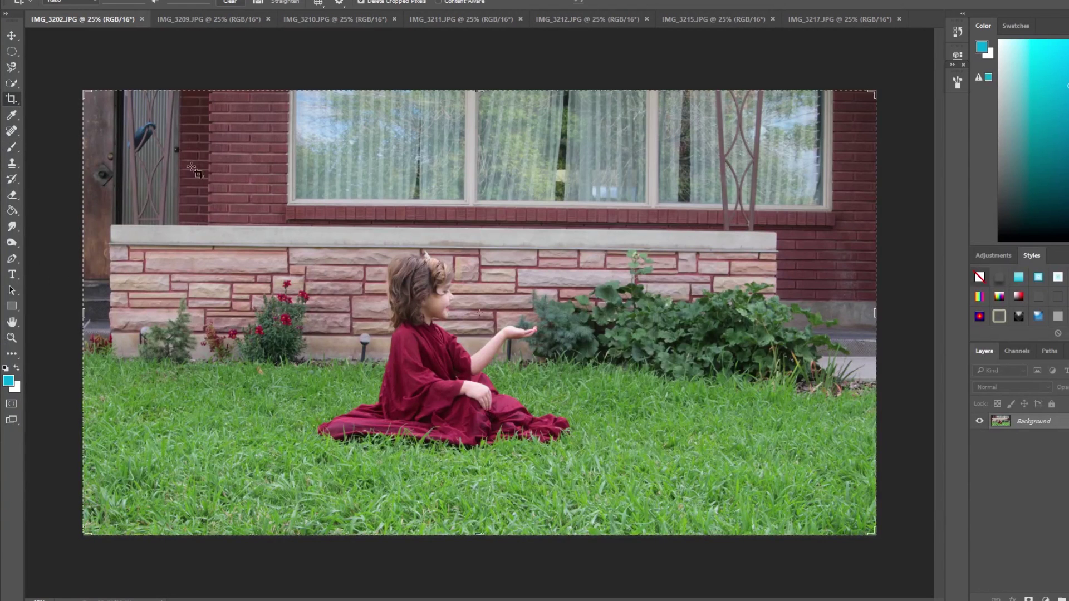
{"action": "scroll", "coordinate": [237, 219], "scroll_direction": "down", "scroll_amount": 5}
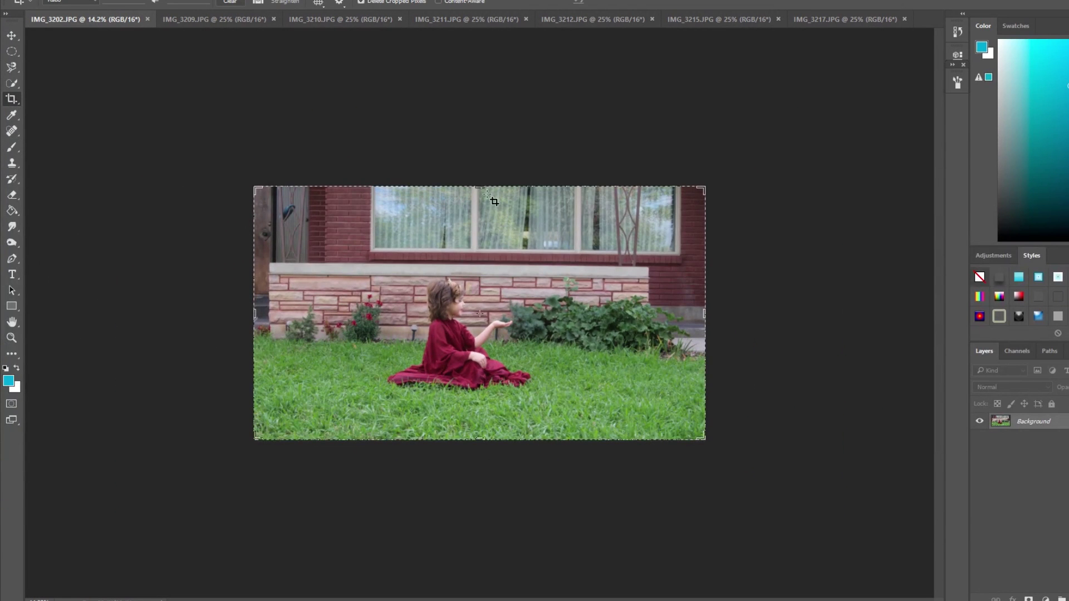
{"action": "left_click_drag", "start_coordinate": [479, 187], "coordinate": [459, 79]}
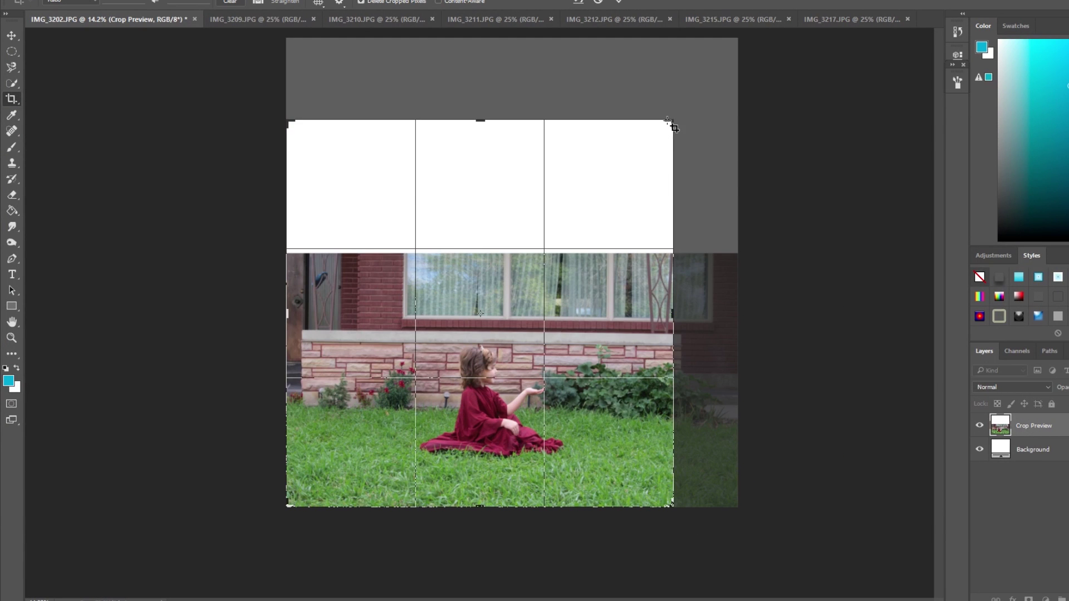
{"action": "left_click_drag", "start_coordinate": [672, 126], "coordinate": [709, 99]}
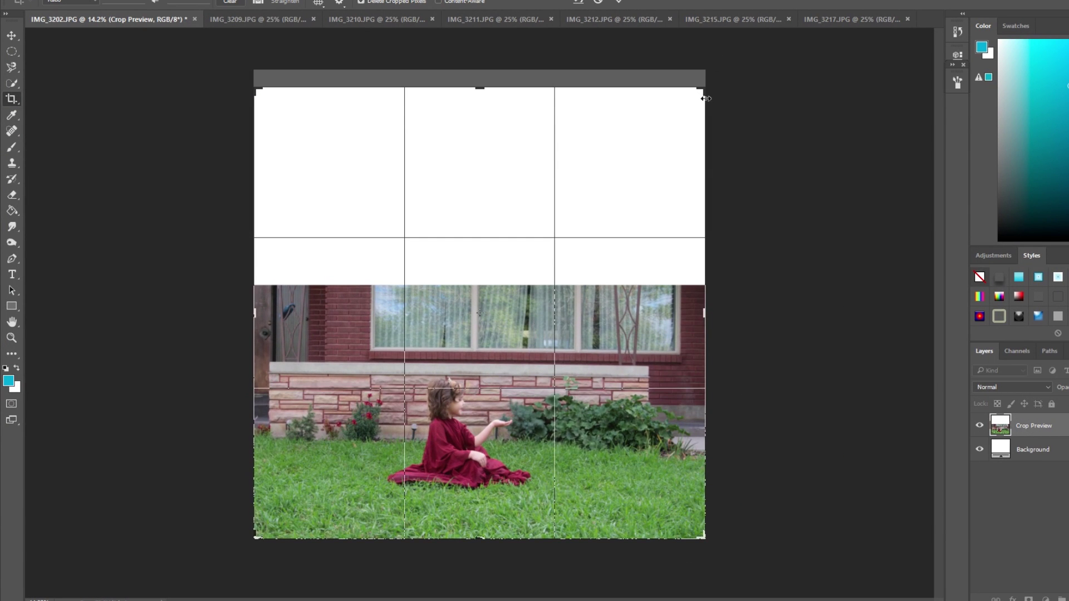
{"action": "left_click", "coordinate": [619, 3]}
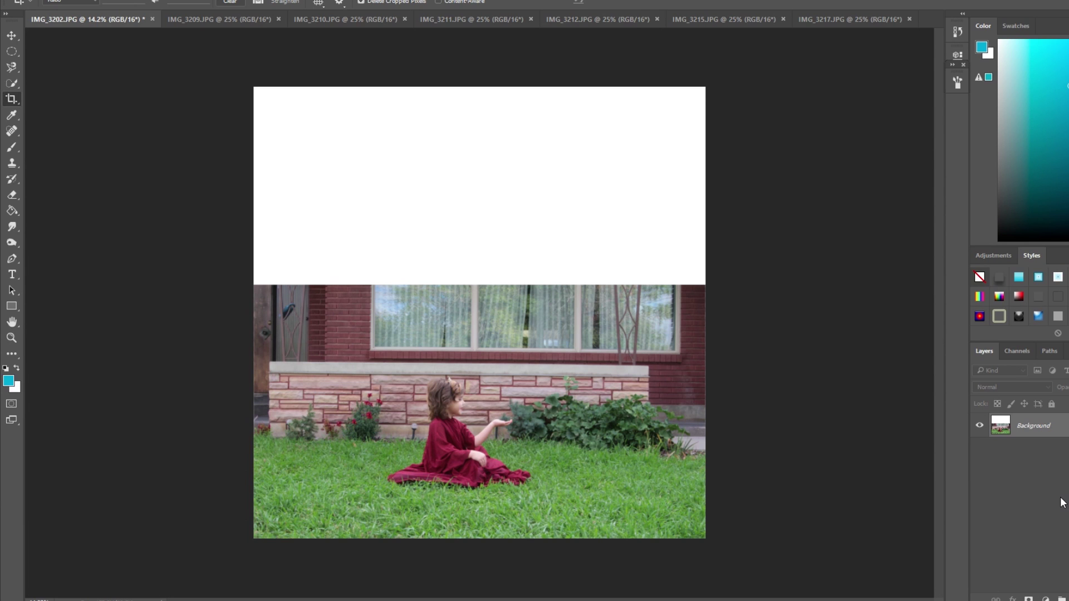
Duplicate the Background layer and check the copy by toggling its visibility off and on.
{"action": "left_click_drag", "start_coordinate": [1056, 429], "coordinate": [1067, 599]}
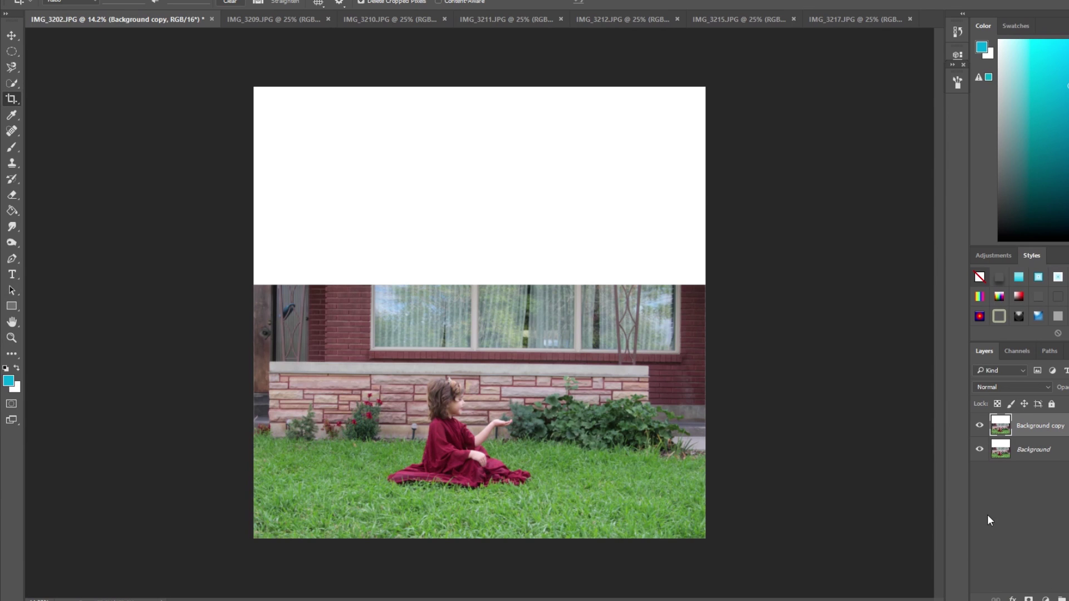
{"action": "left_click", "coordinate": [979, 425]}
{"action": "left_click", "coordinate": [978, 426]}
Apply Replace Color to the copied layer, sampling the mid-green grass and setting Saturation to +4 and Lightness to +56.
{"action": "key", "text": "alt+l"}
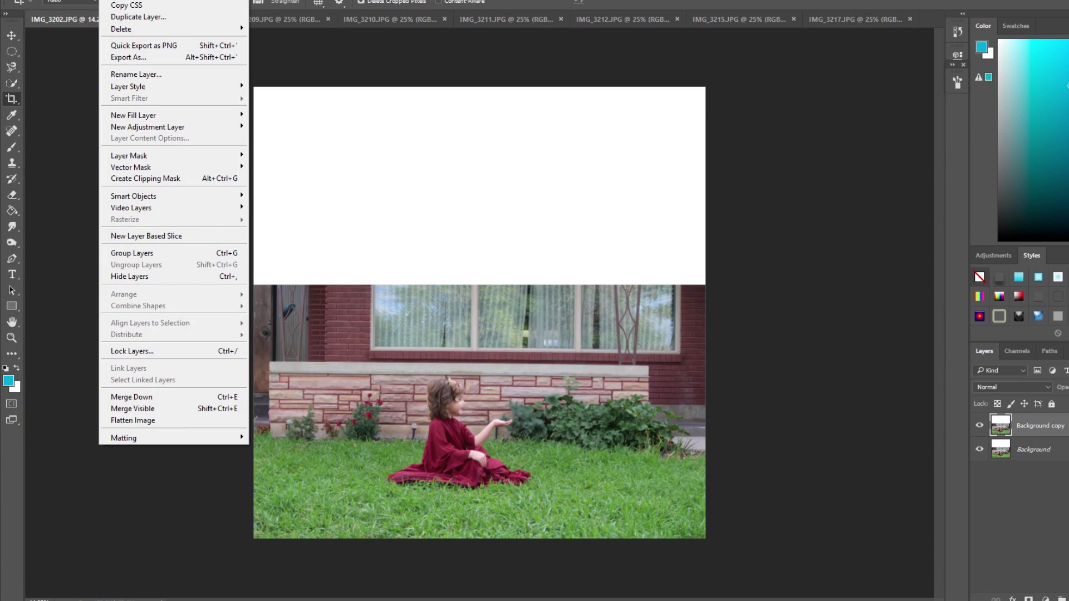
{"action": "mouse_move", "coordinate": [79, 0]}
{"action": "mouse_move", "coordinate": [106, 11]}
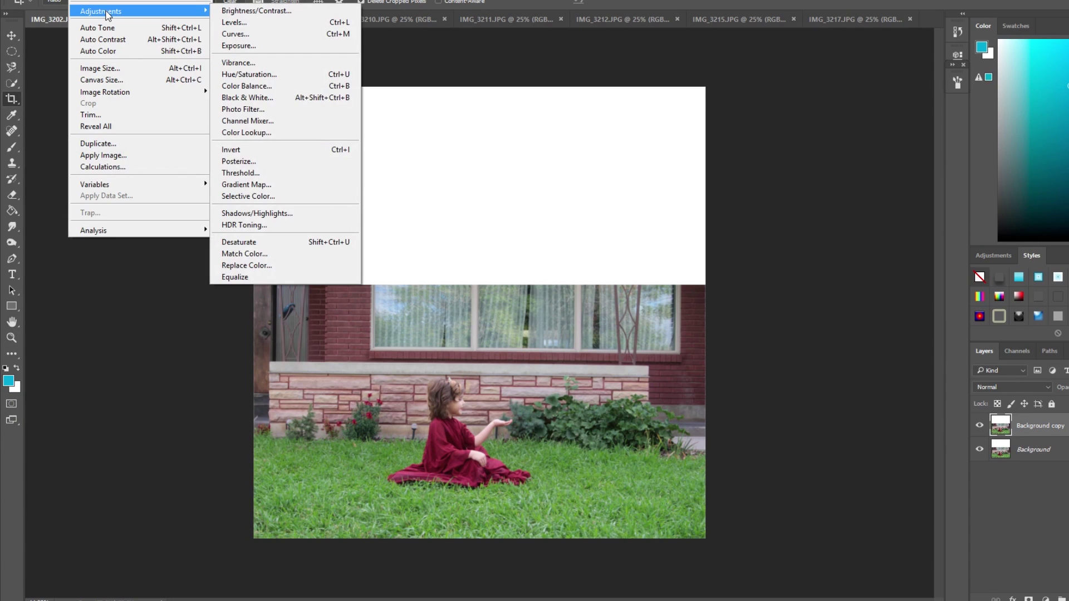
{"action": "left_click", "coordinate": [246, 265]}
{"action": "left_click_drag", "start_coordinate": [255, 88], "coordinate": [255, 73]}
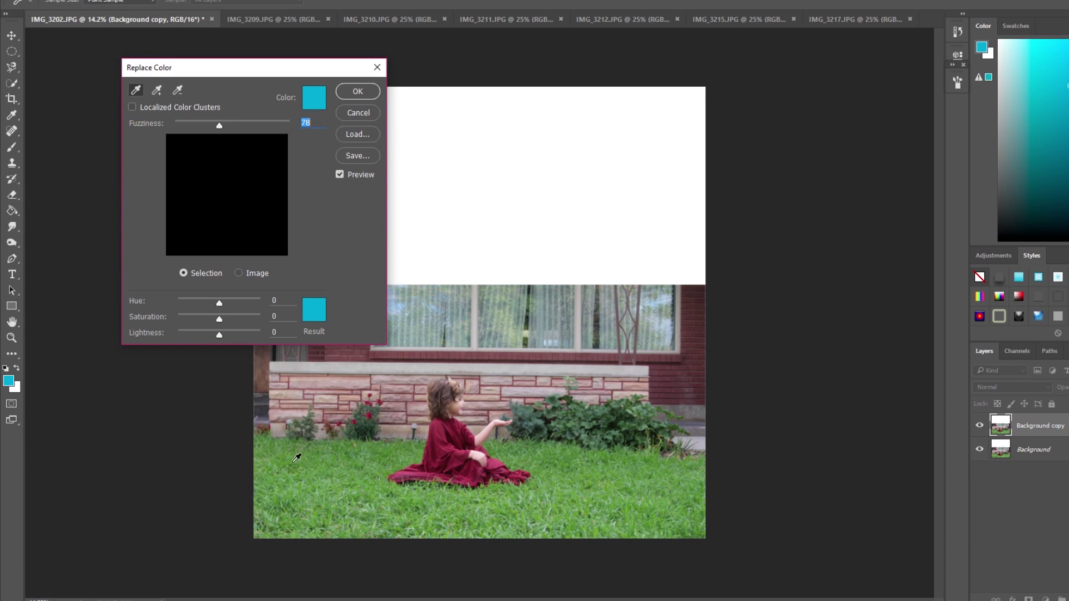
{"action": "left_click", "coordinate": [306, 477]}
{"action": "left_click_drag", "start_coordinate": [219, 322], "coordinate": [219, 319]}
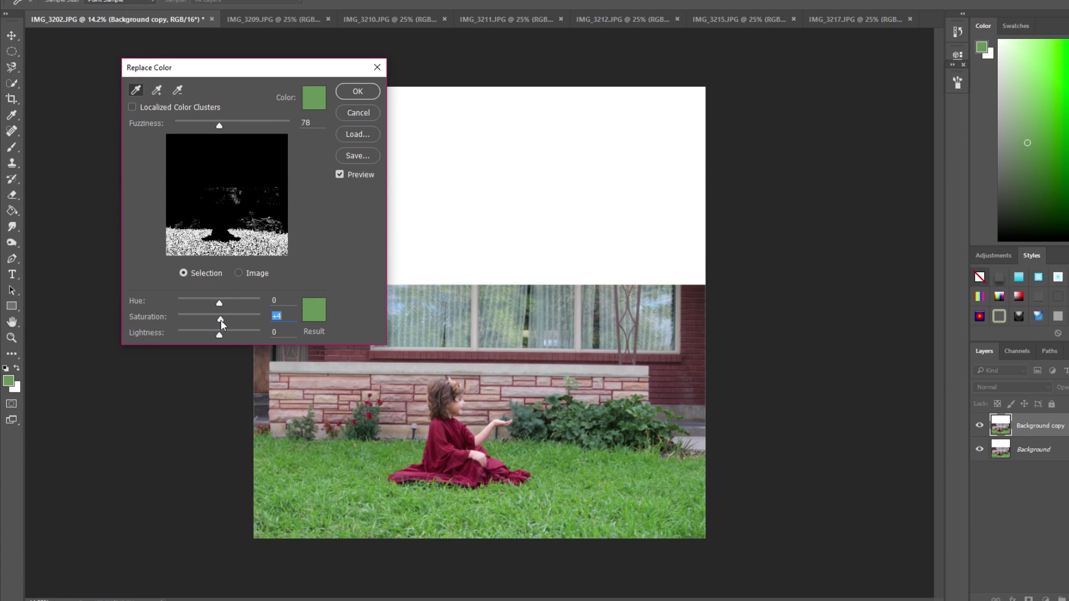
{"action": "left_click_drag", "start_coordinate": [219, 333], "coordinate": [241, 332]}
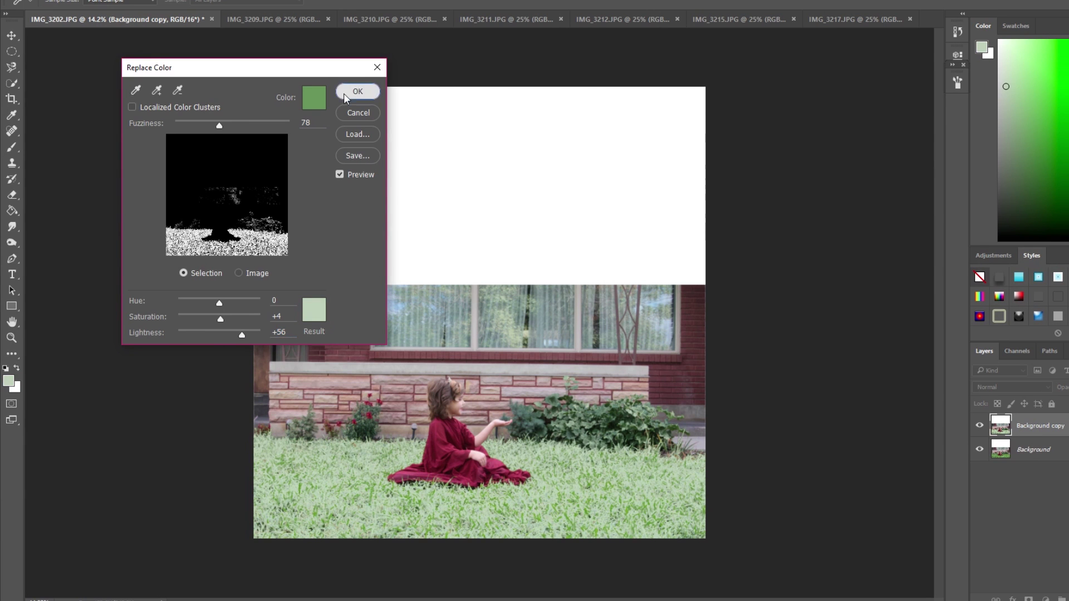
{"action": "left_click", "coordinate": [343, 92]}
Apply Replace Color to the remaining green grass beside the robe with Saturation +11 and Lightness +78.
{"action": "left_click", "coordinate": [83, 1]}
{"action": "mouse_move", "coordinate": [105, 10]}
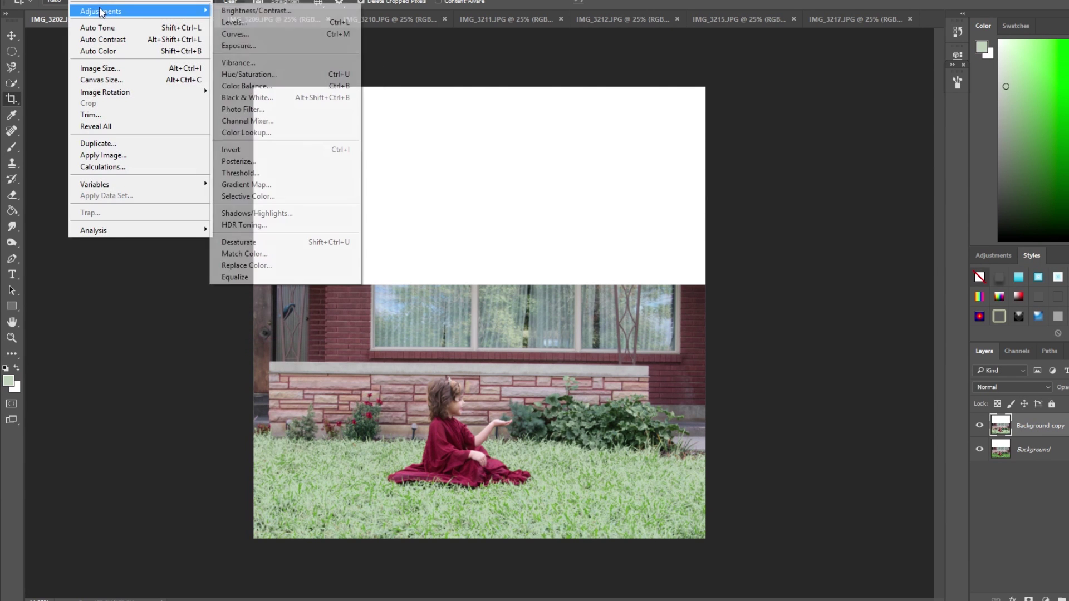
{"action": "left_click", "coordinate": [279, 266]}
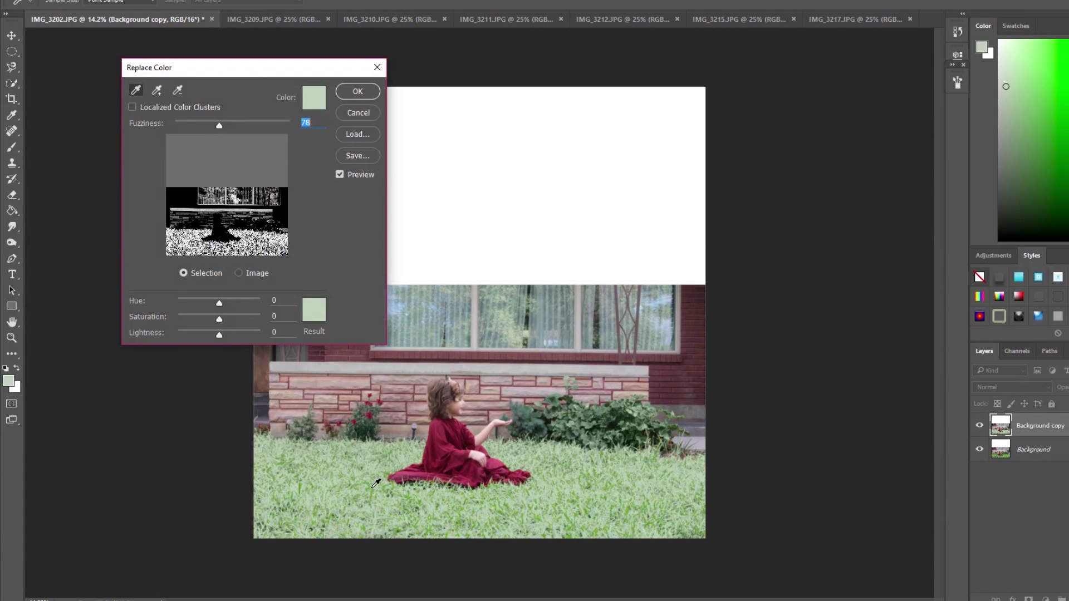
{"action": "left_click", "coordinate": [372, 478]}
{"action": "left_click_drag", "start_coordinate": [218, 320], "coordinate": [252, 336]}
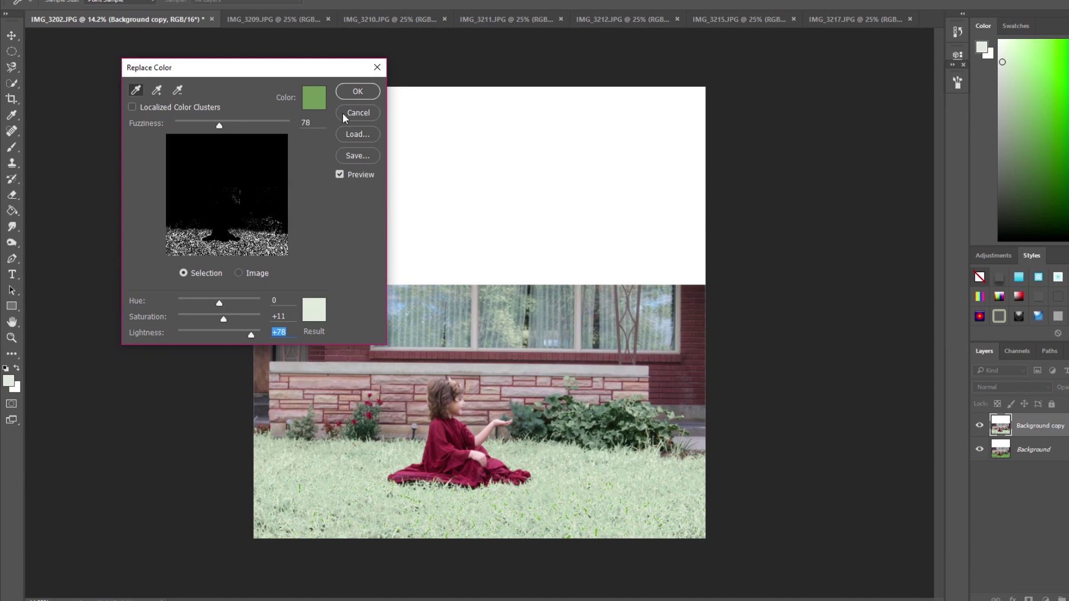
{"action": "left_click", "coordinate": [366, 92]}
{"action": "key", "text": "c"}
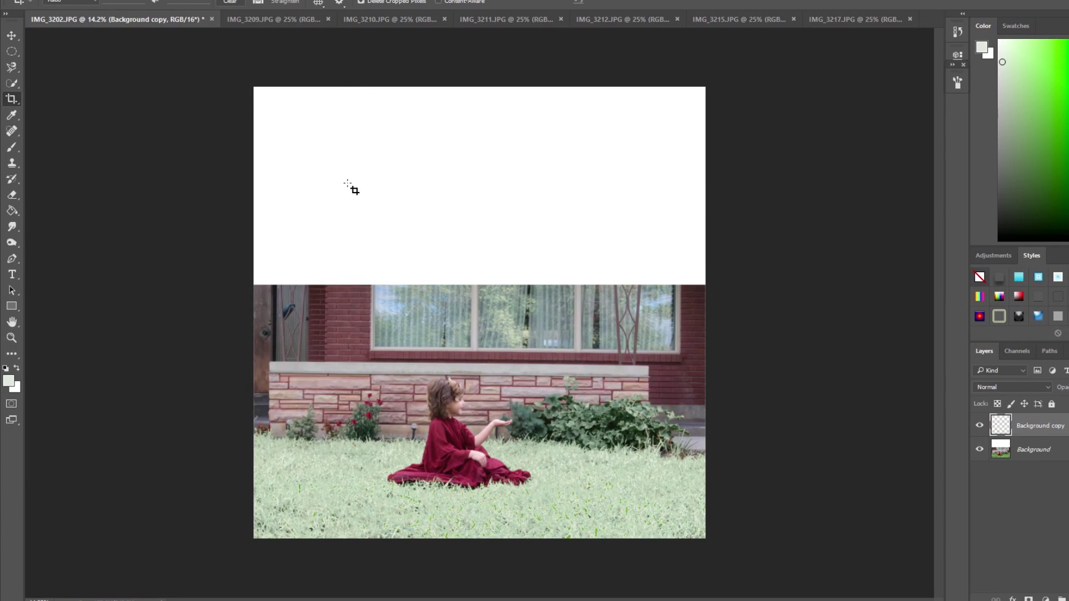
Lighten the bright yellow-green grass blades in the foreground using Replace Color with Saturation +13 and Lightness +75.
{"action": "scroll", "coordinate": [320, 490], "scroll_direction": "up", "scroll_amount": 7}
{"action": "left_click_drag", "start_coordinate": [338, 474], "coordinate": [289, 279]}
{"action": "scroll", "coordinate": [291, 281], "scroll_direction": "up", "scroll_amount": 1}
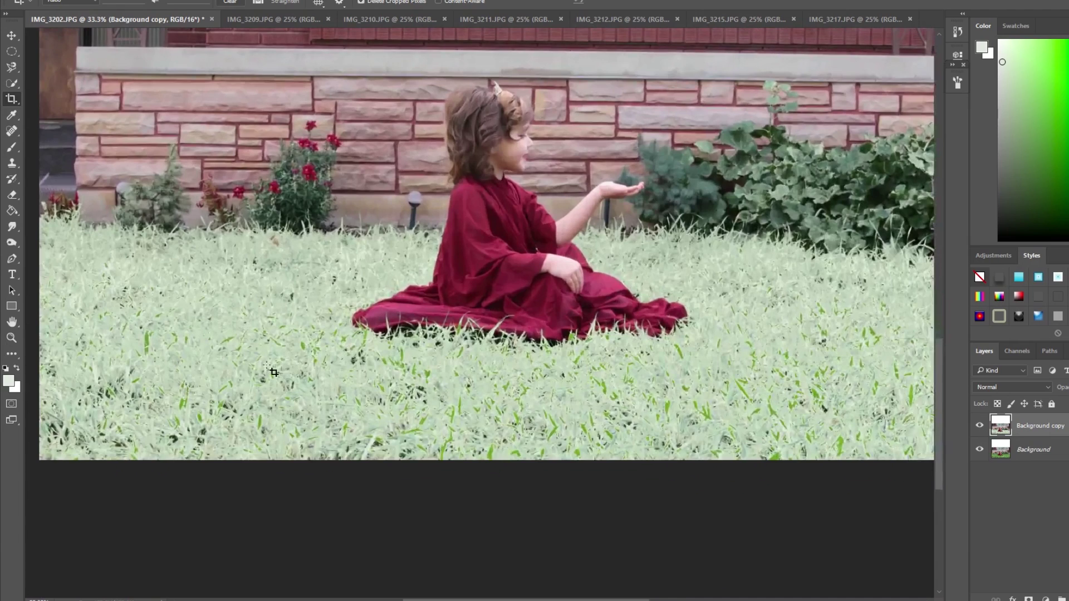
{"action": "left_click", "coordinate": [83, 1]}
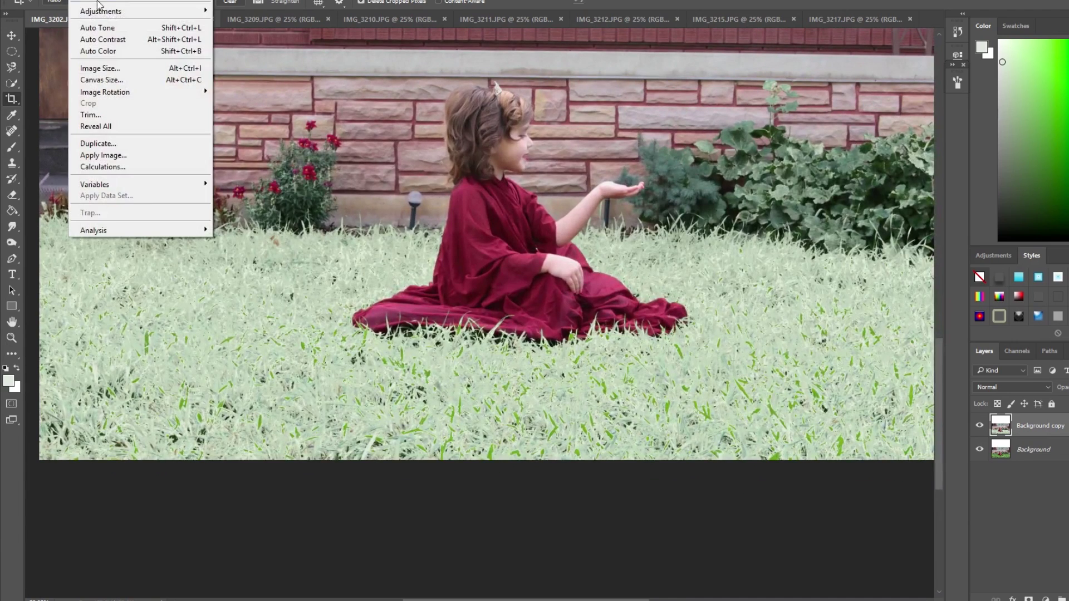
{"action": "mouse_move", "coordinate": [101, 11]}
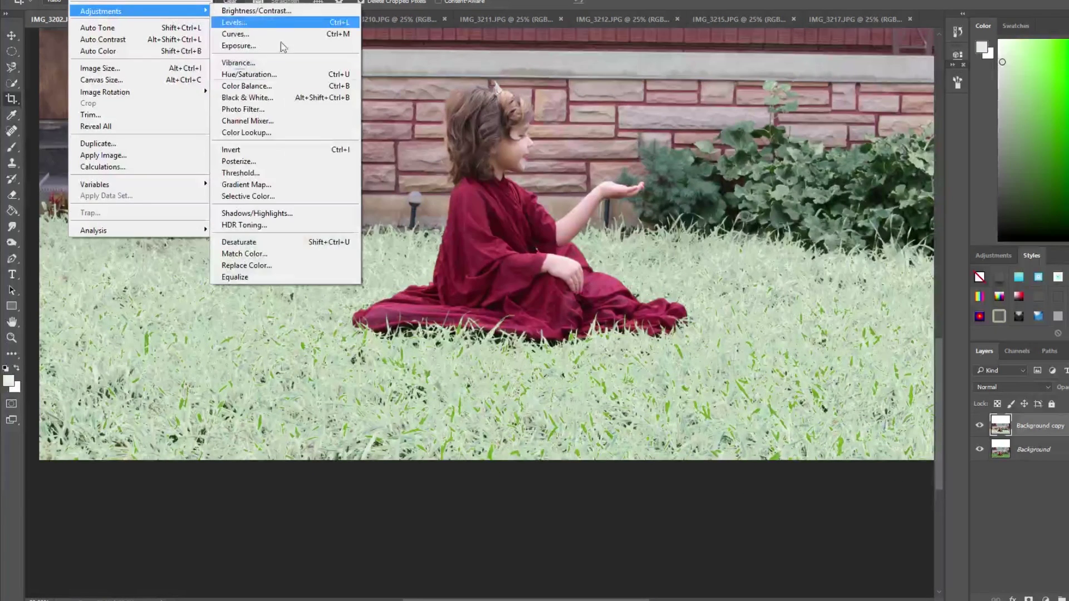
{"action": "left_click", "coordinate": [257, 265]}
{"action": "left_click", "coordinate": [183, 399]}
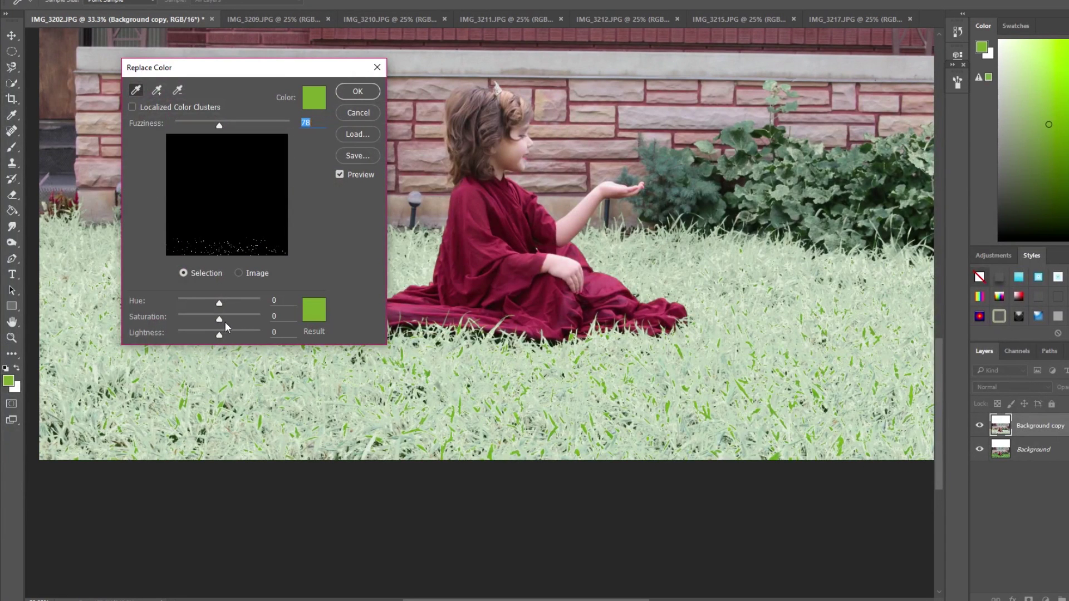
{"action": "left_click_drag", "start_coordinate": [218, 318], "coordinate": [250, 328]}
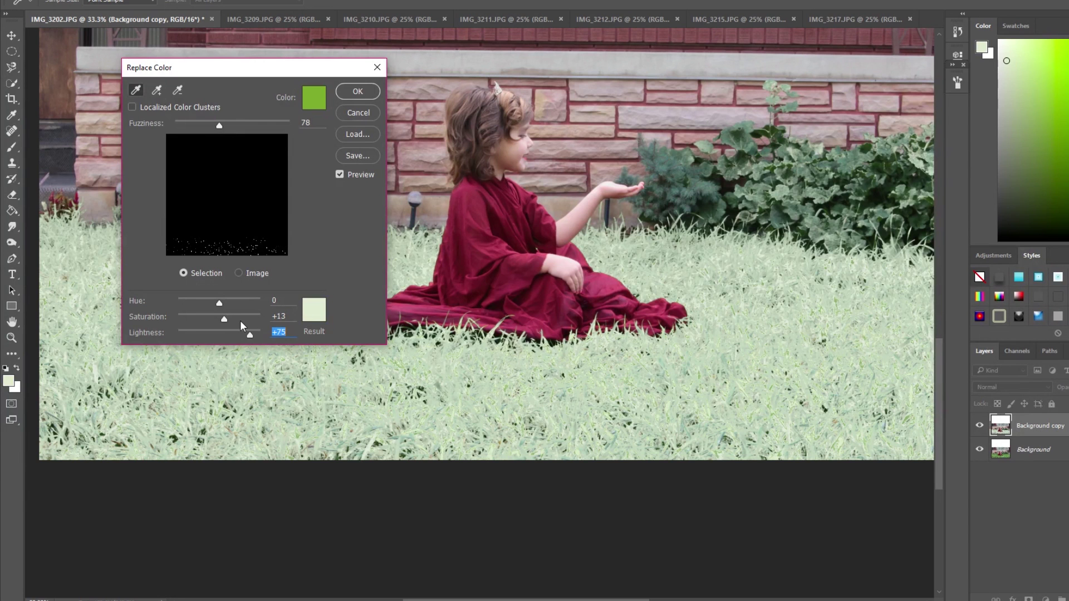
{"action": "left_click", "coordinate": [357, 92]}
Use Replace Color on the dark green shadows in the grass, setting Lightness to +63.
{"action": "left_click", "coordinate": [79, 1]}
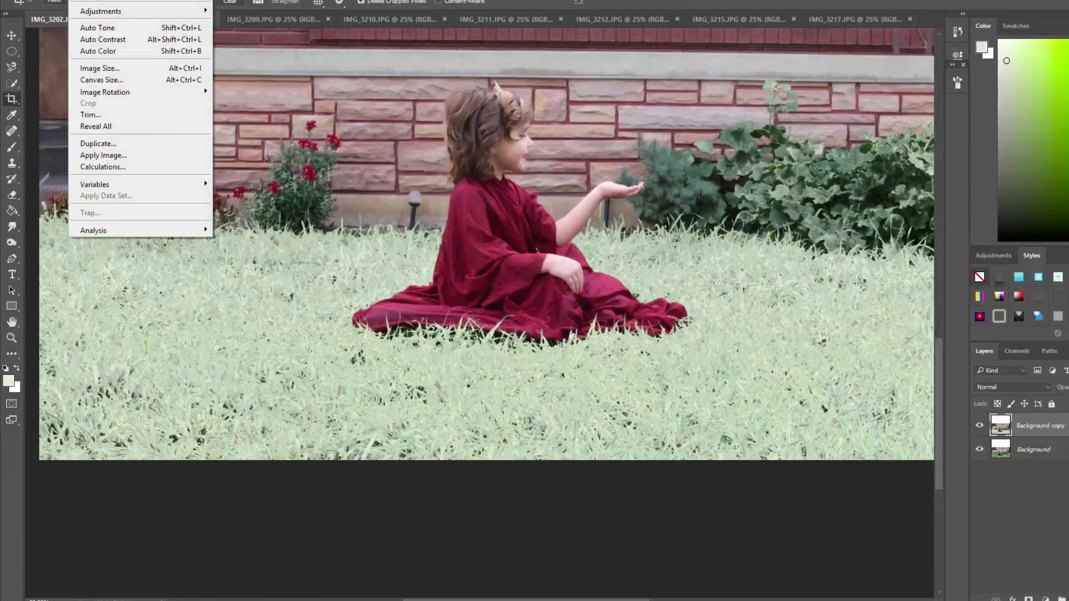
{"action": "mouse_move", "coordinate": [115, 12]}
{"action": "left_click", "coordinate": [260, 265]}
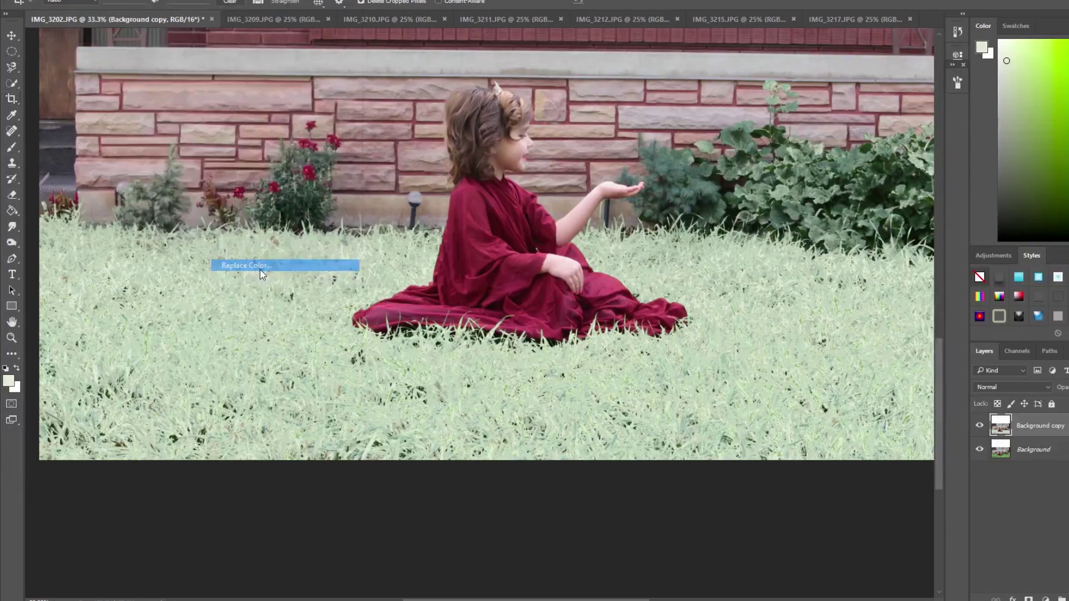
{"action": "left_click", "coordinate": [116, 389]}
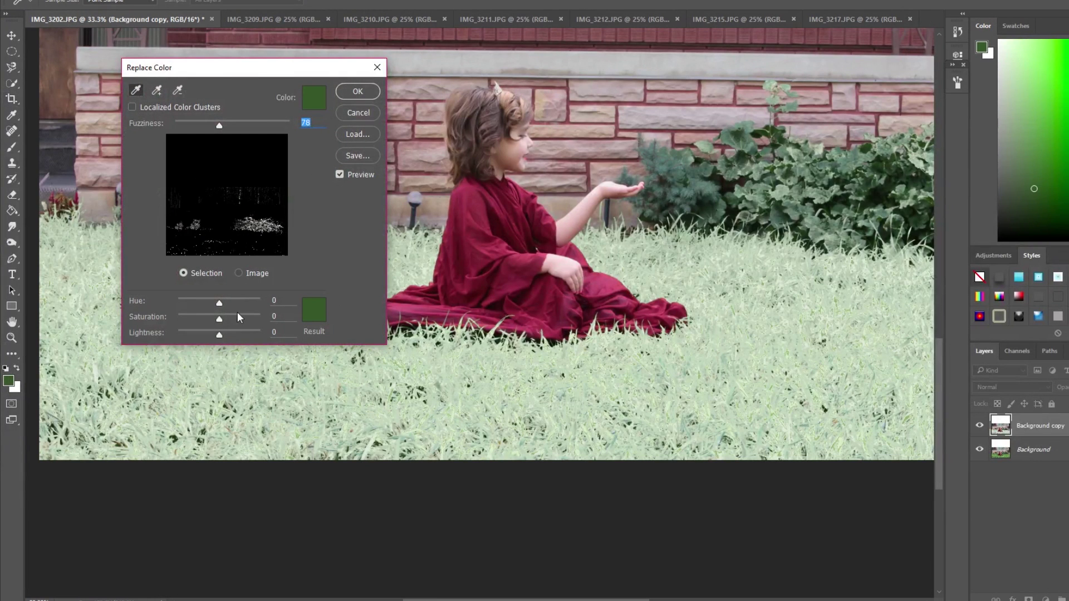
{"action": "left_click_drag", "start_coordinate": [219, 334], "coordinate": [244, 331]}
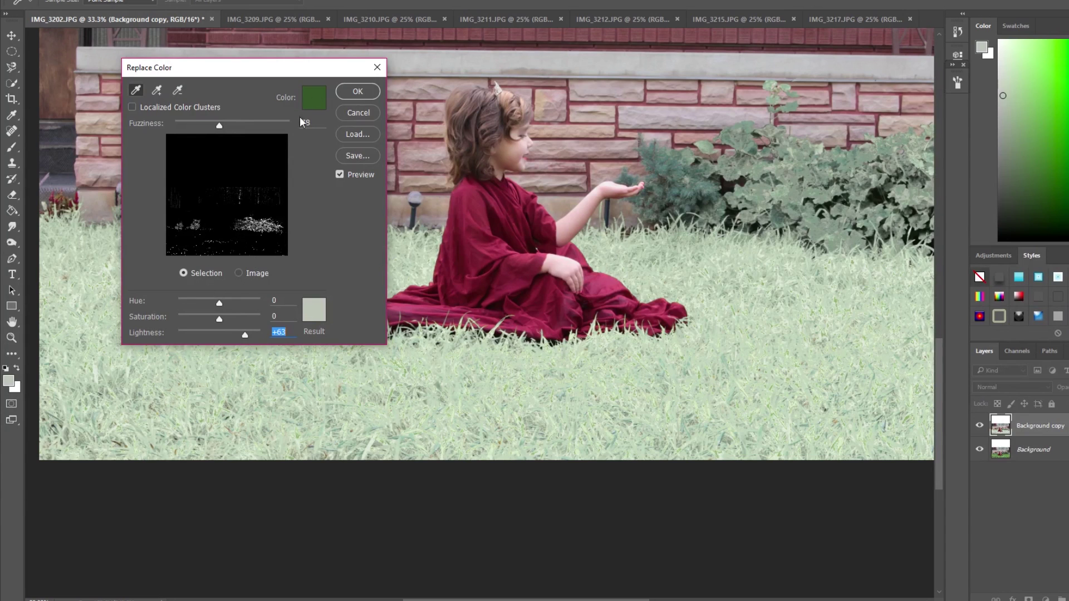
{"action": "left_click", "coordinate": [346, 91]}
{"action": "key", "text": "c"}
Replace the light green still left in the blades below the robe, raising Lightness to about +54 in Replace Color.
{"action": "scroll", "coordinate": [393, 406], "scroll_direction": "up", "scroll_amount": 3}
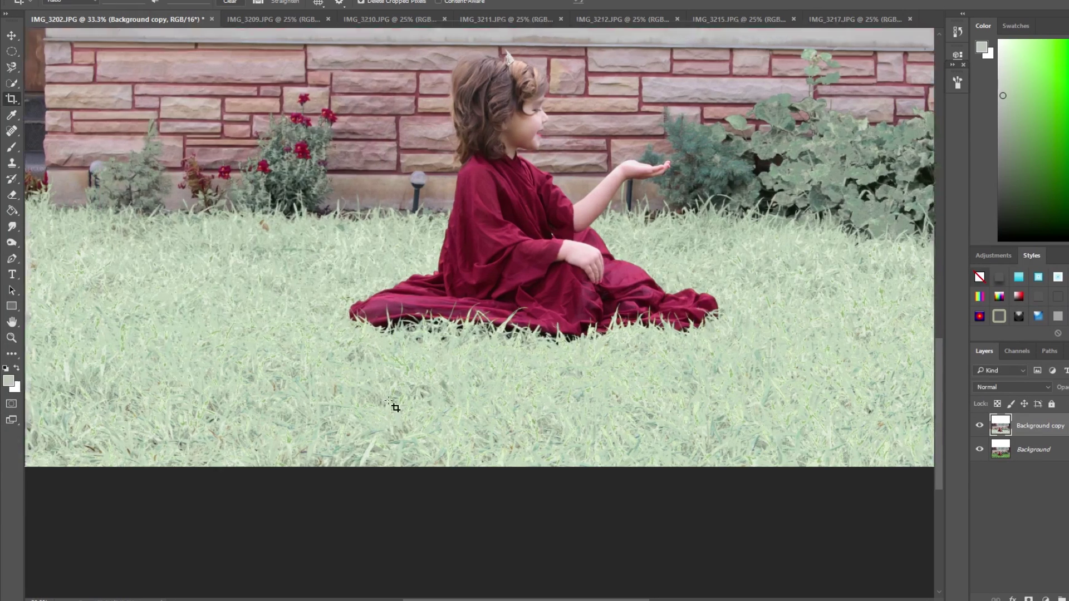
{"action": "left_click", "coordinate": [187, 1]}
{"action": "mouse_move", "coordinate": [80, 1]}
{"action": "mouse_move", "coordinate": [167, 11]}
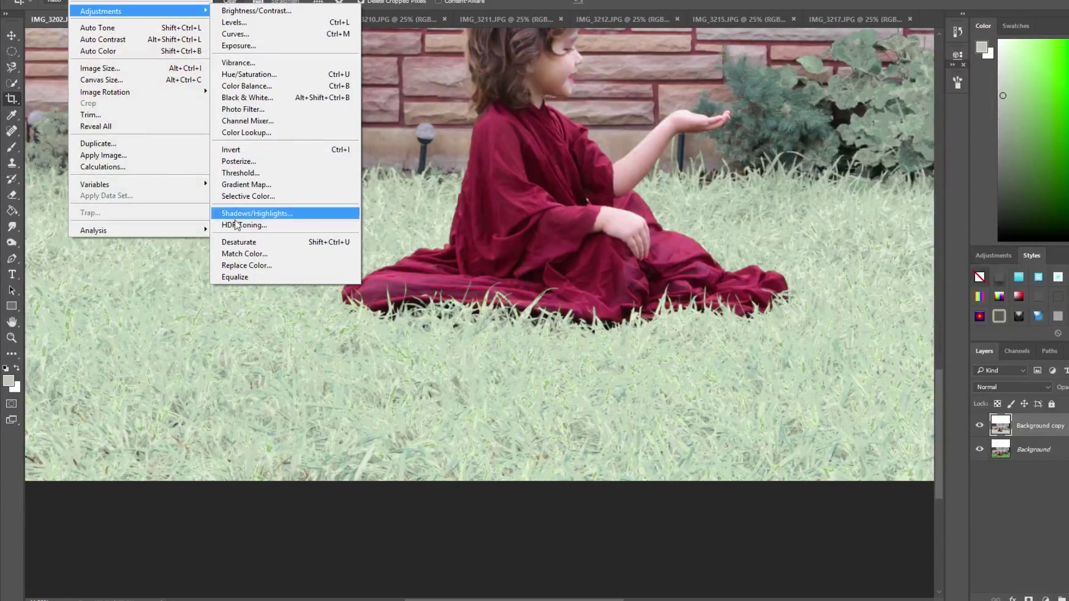
{"action": "left_click", "coordinate": [247, 265]}
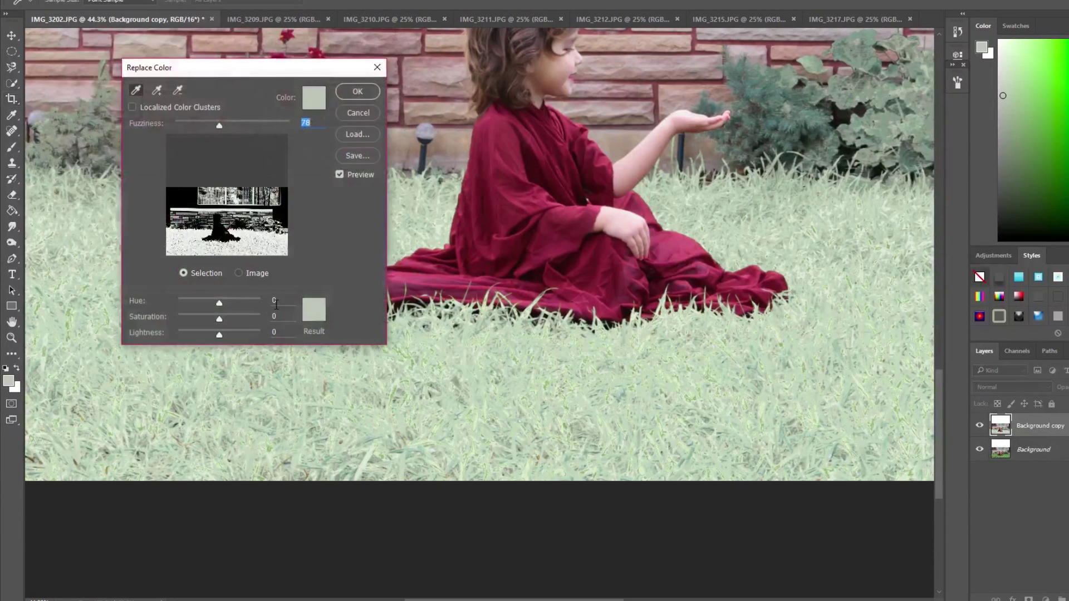
{"action": "left_click", "coordinate": [413, 364]}
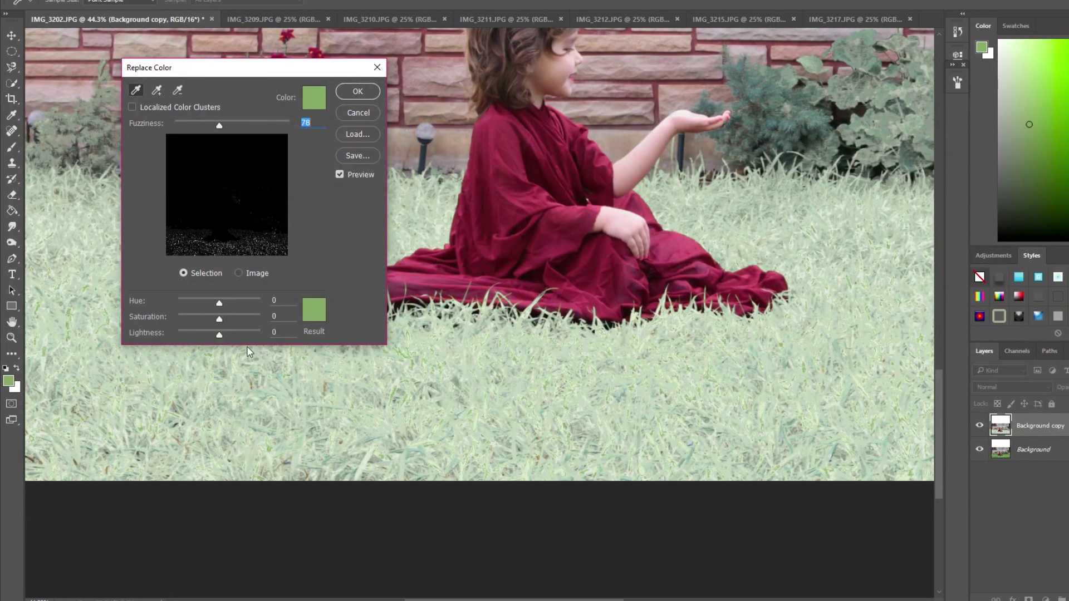
{"action": "left_click_drag", "start_coordinate": [220, 337], "coordinate": [241, 336]}
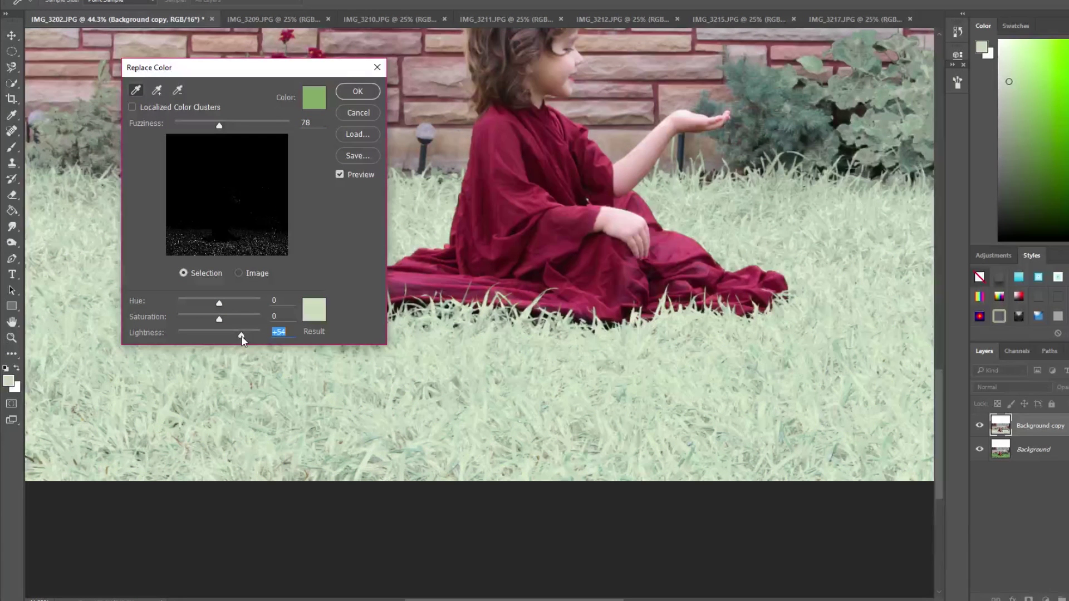
{"action": "left_click", "coordinate": [344, 94]}
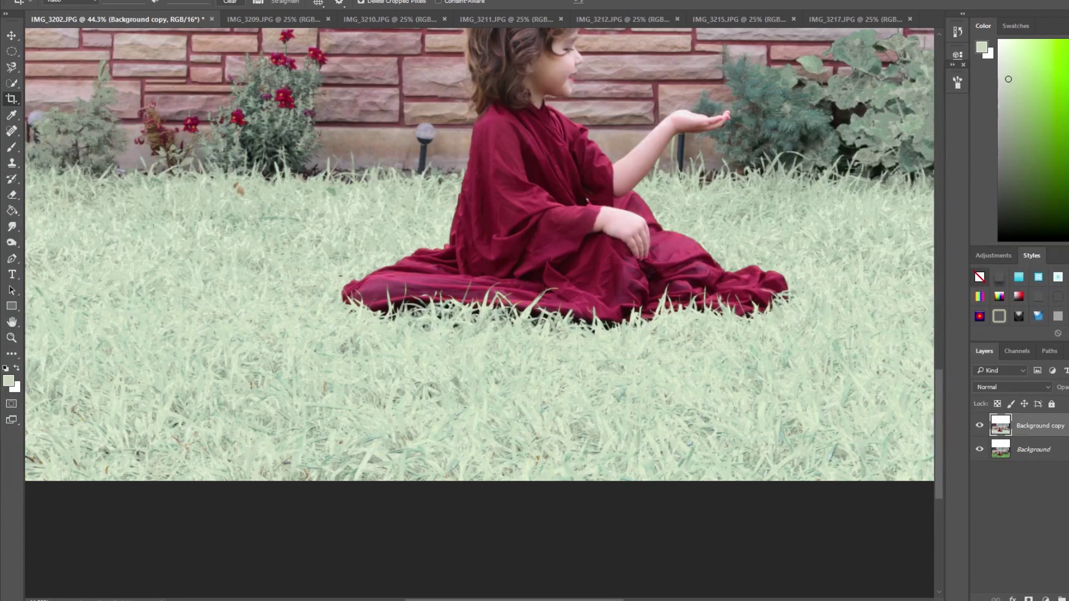
Sample the blue-green tint in the foreground grass with Replace Color and set Lightness to about +38.
{"action": "left_click", "coordinate": [79, 1]}
{"action": "mouse_move", "coordinate": [104, 13]}
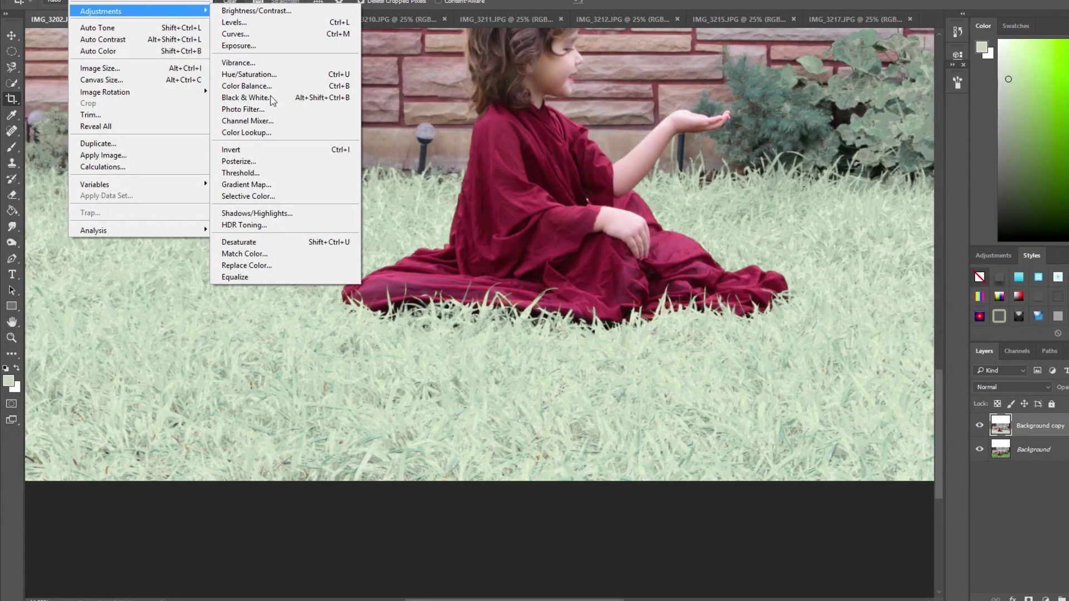
{"action": "left_click", "coordinate": [280, 265]}
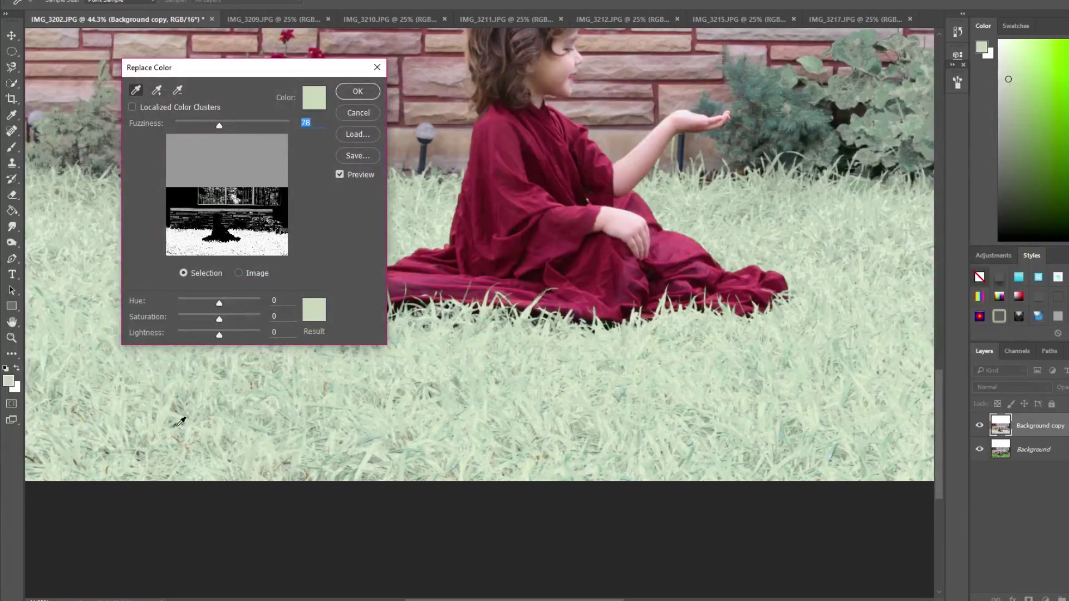
{"action": "left_click", "coordinate": [398, 450]}
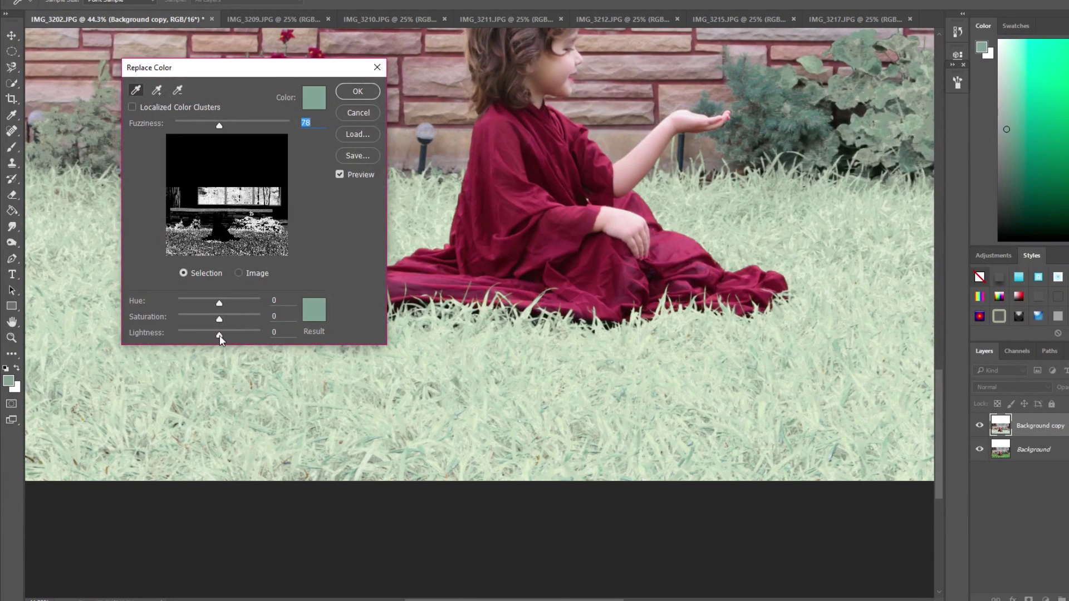
{"action": "left_click_drag", "start_coordinate": [219, 335], "coordinate": [234, 336]}
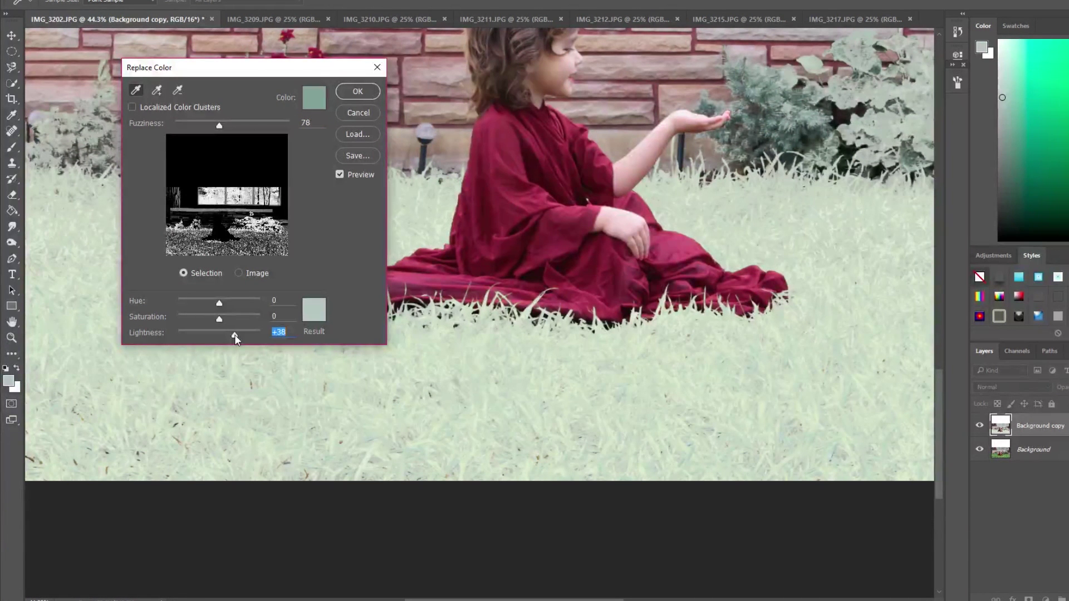
{"action": "left_click", "coordinate": [352, 92]}
{"action": "key", "text": "c"}
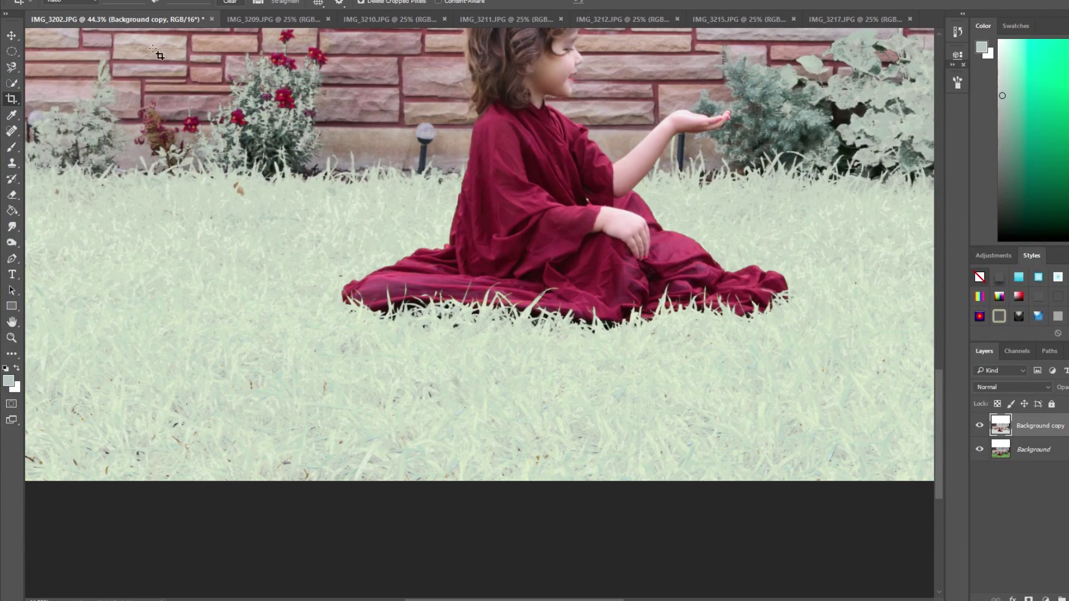
Use Replace Color on the tan-brown flecks in the grass, setting Saturation to +24 and Lightness to +35.
{"action": "scroll", "coordinate": [181, 482], "scroll_direction": "up", "scroll_amount": 3}
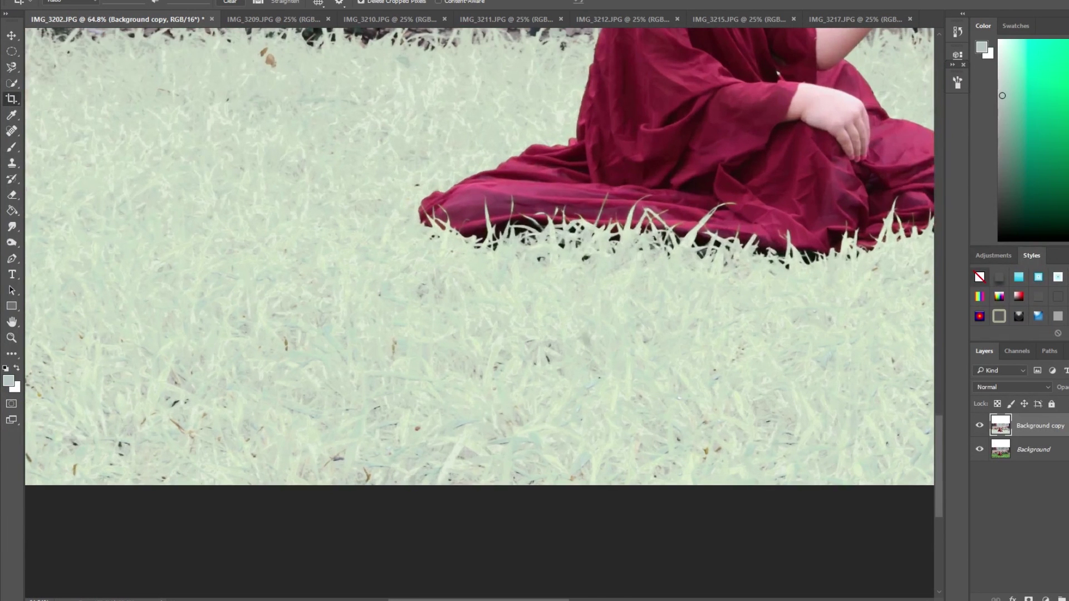
{"action": "left_click", "coordinate": [81, 1]}
{"action": "mouse_move", "coordinate": [102, 12]}
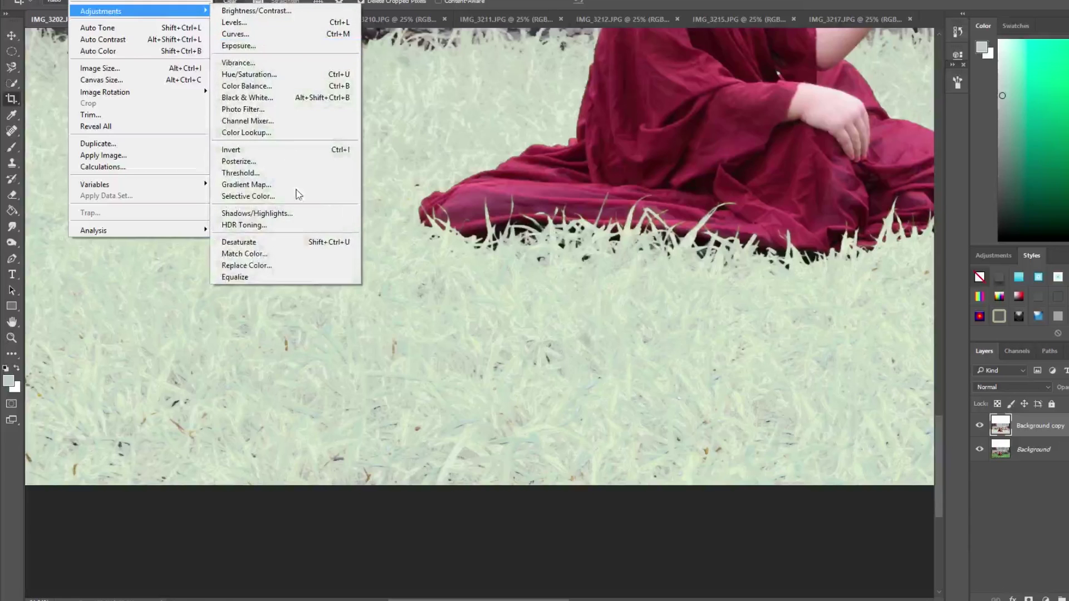
{"action": "left_click", "coordinate": [277, 271]}
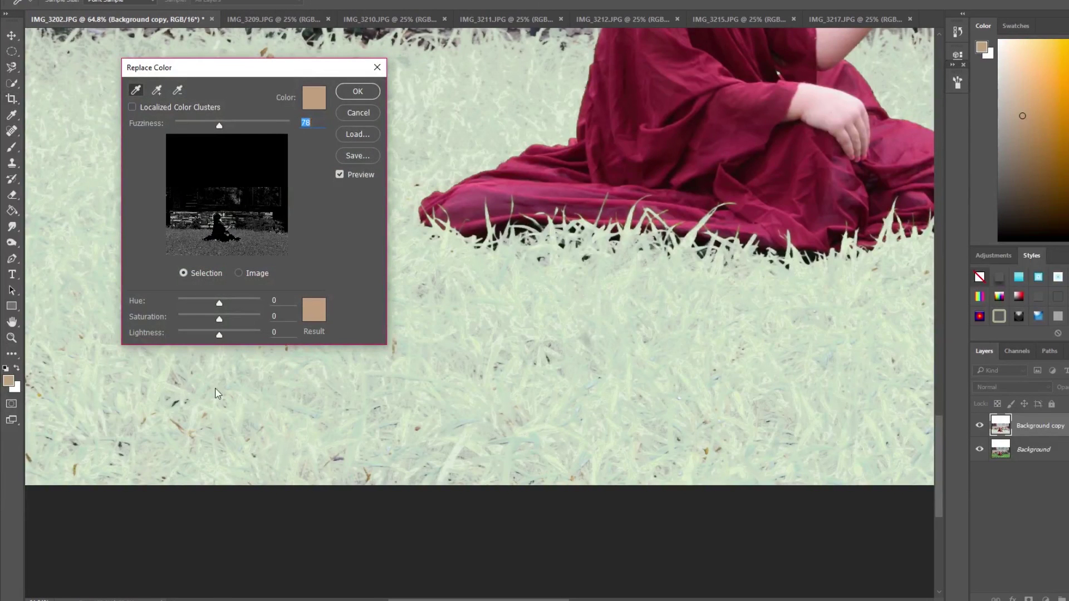
{"action": "mouse_move", "coordinate": [219, 334]}
{"action": "left_mouse_down"}
{"action": "mouse_move", "coordinate": [245, 337]}
{"action": "mouse_move", "coordinate": [230, 321]}
{"action": "left_mouse_up"}
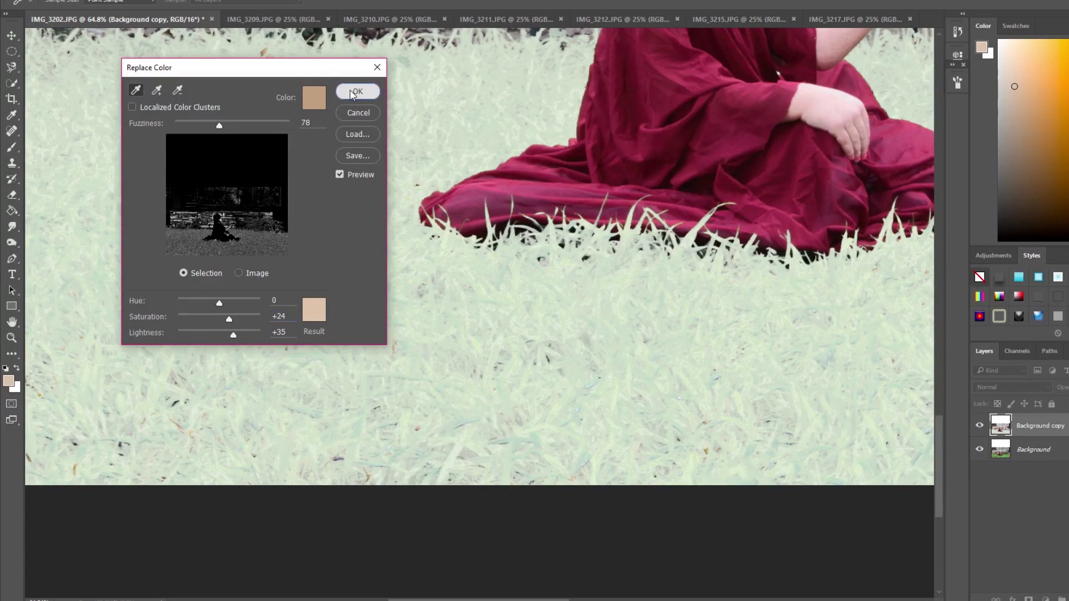
{"action": "left_click", "coordinate": [356, 92]}
{"action": "key", "text": "c"}
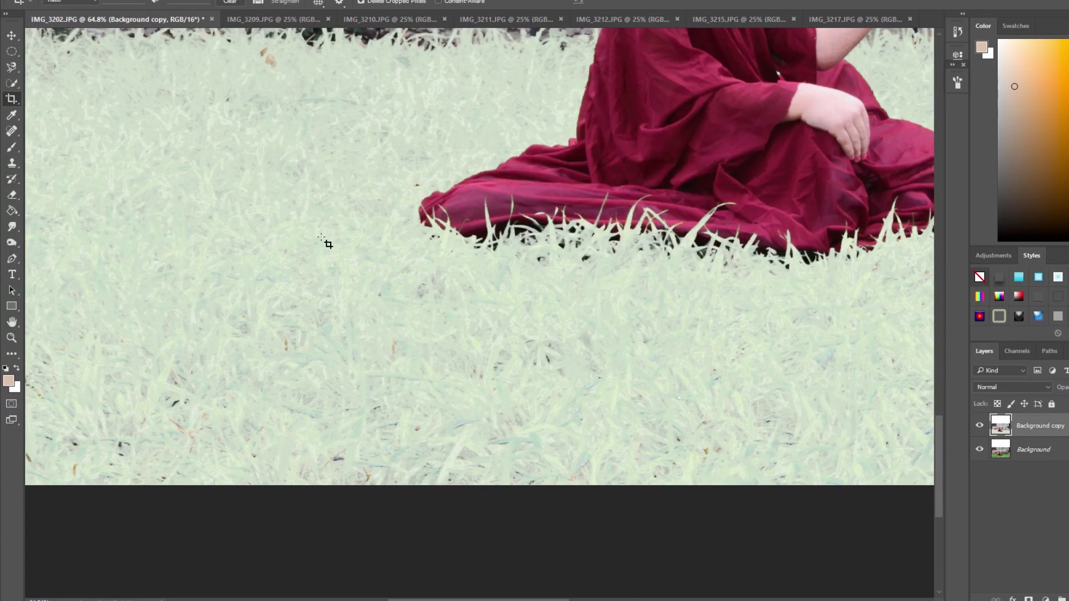
Sample the pinkish-brown flecks in the lower foreground grass with Replace Color and set Saturation to -87 and Lightness to +29.
{"action": "scroll", "coordinate": [328, 243], "scroll_direction": "down", "scroll_amount": 5}
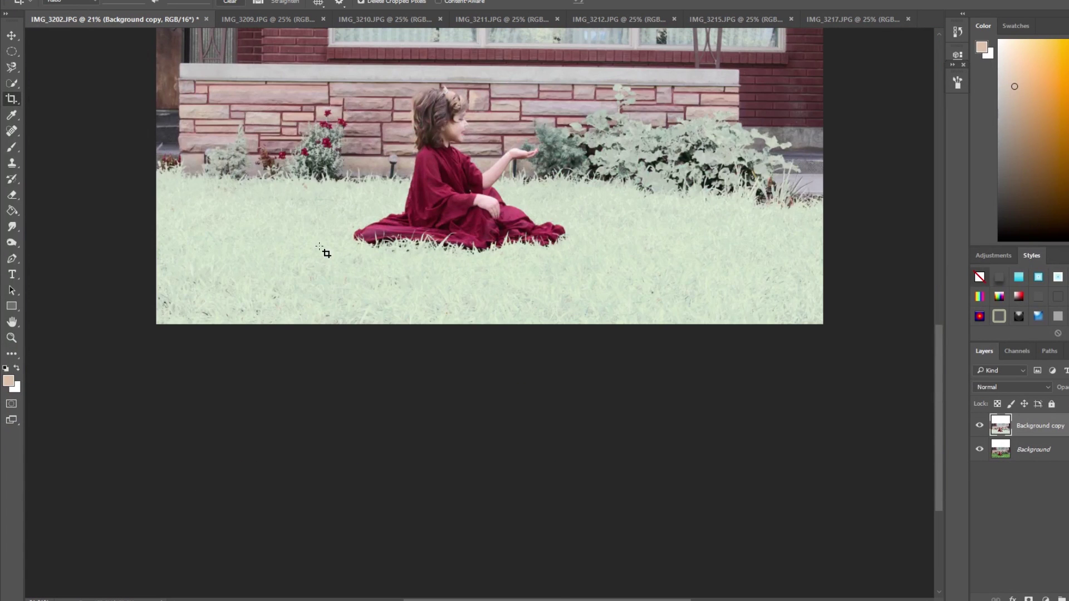
{"action": "scroll", "coordinate": [320, 255], "scroll_direction": "up", "scroll_amount": 3}
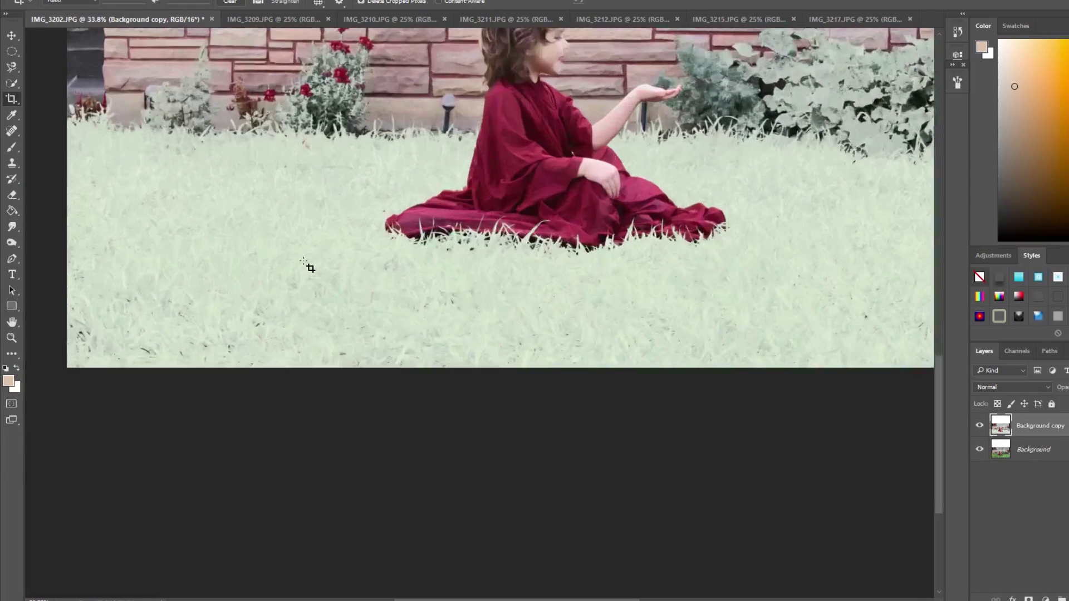
{"action": "scroll", "coordinate": [256, 235], "scroll_direction": "down", "scroll_amount": 3}
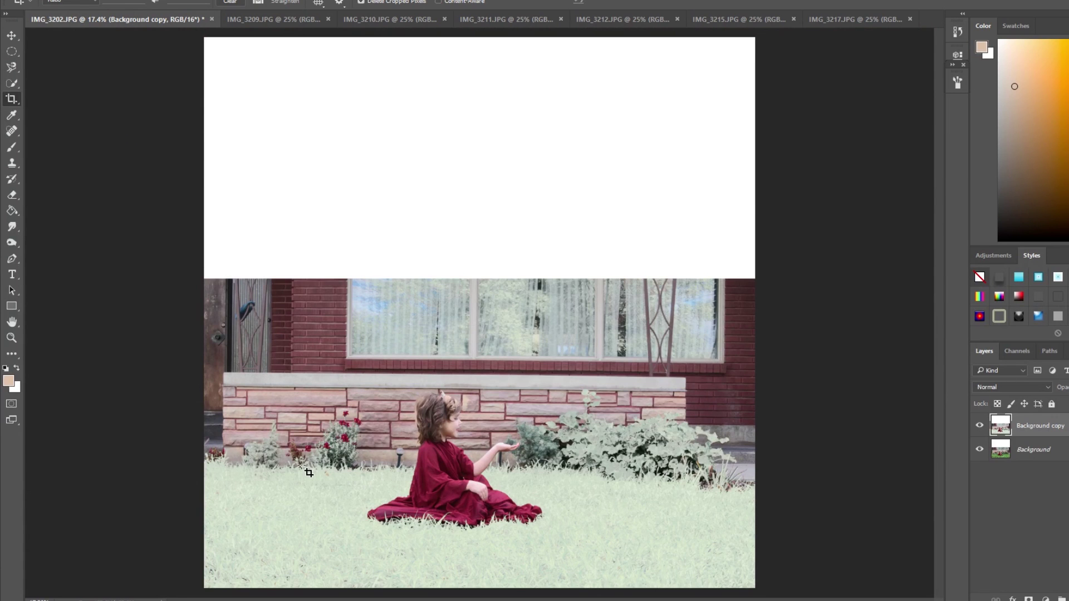
{"action": "scroll", "coordinate": [309, 473], "scroll_direction": "up", "scroll_amount": 4}
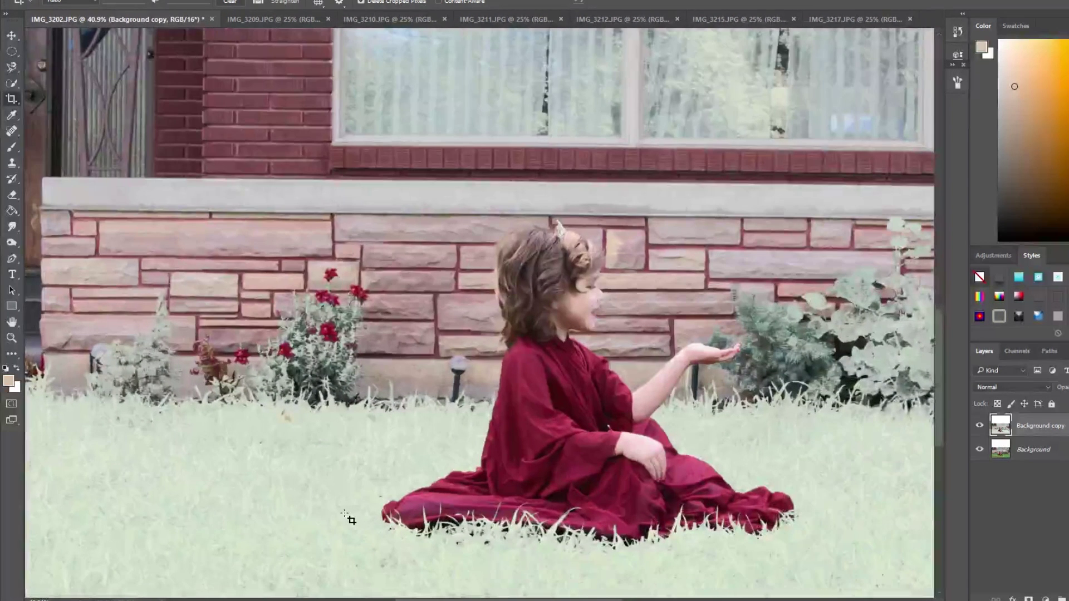
{"action": "scroll", "coordinate": [333, 553], "scroll_direction": "up", "scroll_amount": 3}
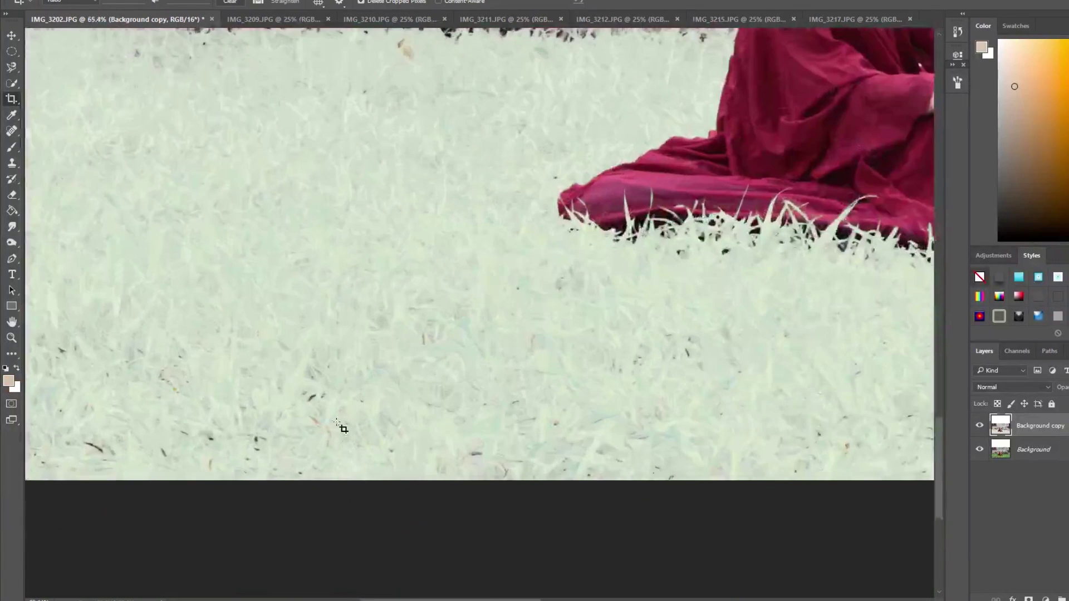
{"action": "left_click", "coordinate": [81, 1]}
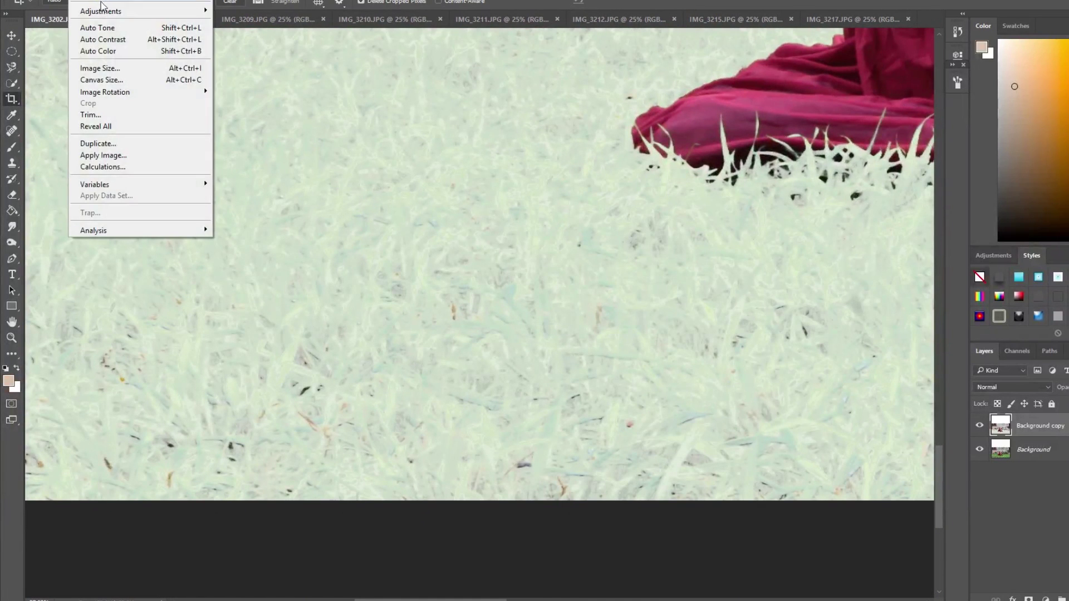
{"action": "mouse_move", "coordinate": [103, 8]}
{"action": "left_click", "coordinate": [247, 266]}
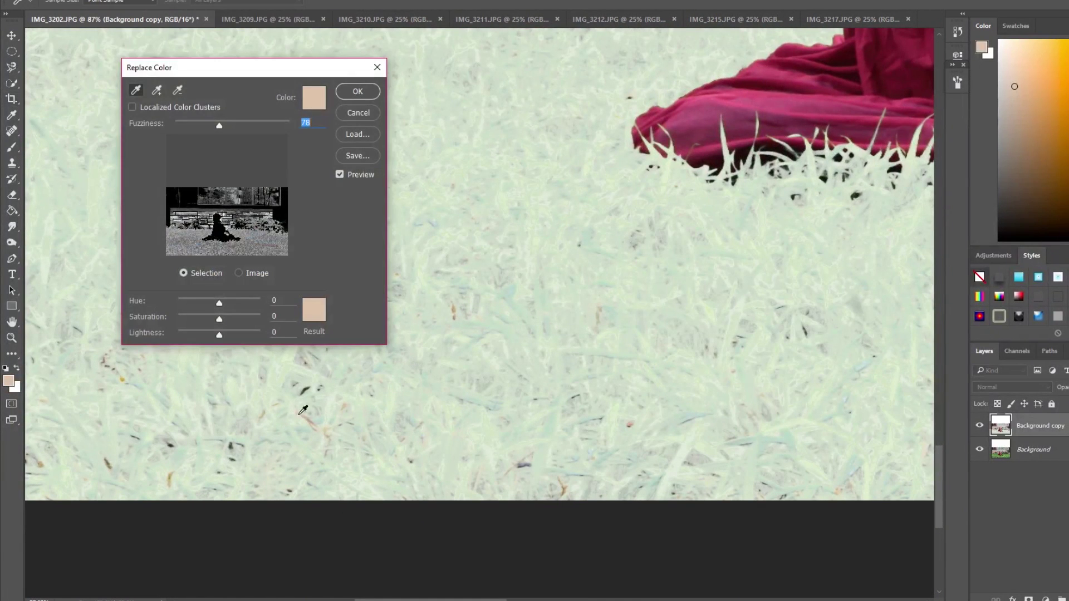
{"action": "left_click", "coordinate": [309, 385]}
{"action": "mouse_move", "coordinate": [225, 319]}
{"action": "left_mouse_down"}
{"action": "mouse_move", "coordinate": [243, 322]}
{"action": "mouse_move", "coordinate": [156, 320]}
{"action": "mouse_move", "coordinate": [232, 339]}
{"action": "left_mouse_up"}
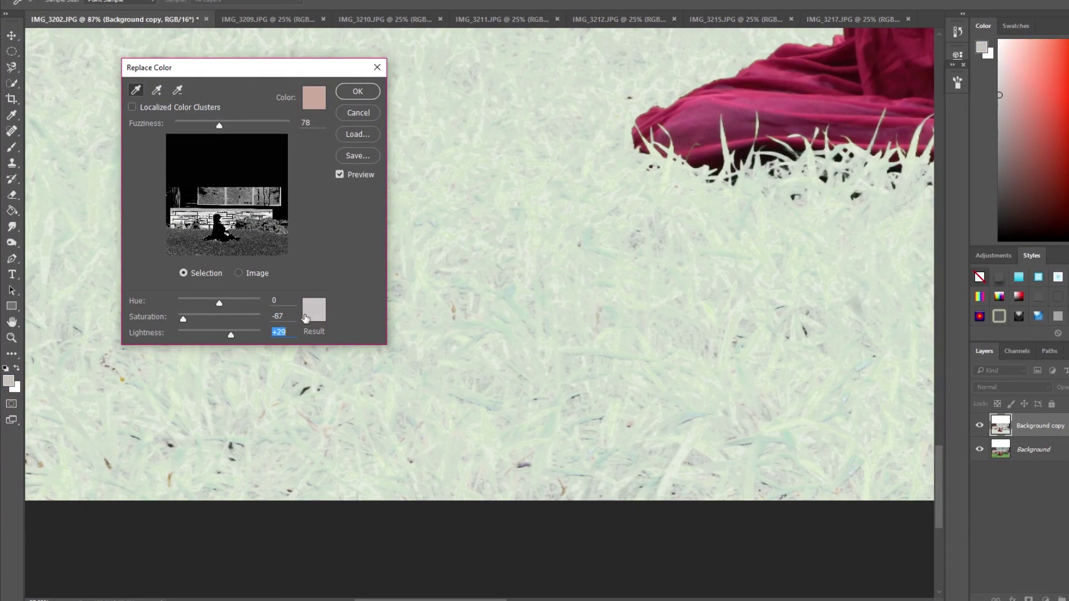
{"action": "left_click", "coordinate": [356, 93]}
{"action": "key", "text": "c"}
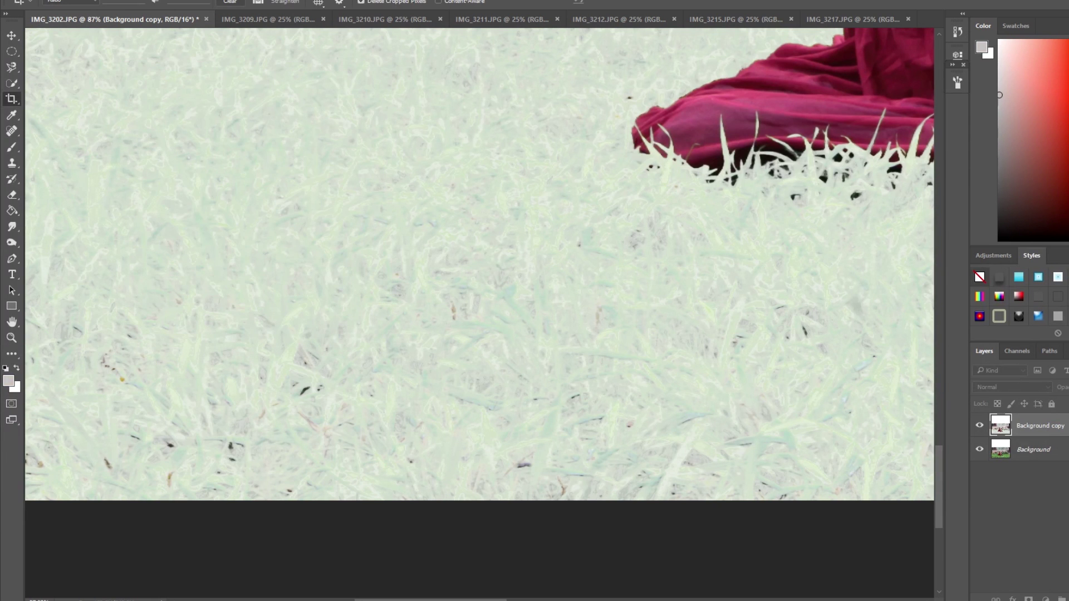
Neutralize the yellow speck in the foreground grass using Replace Color with Saturation -61 and Lightness +63.
{"action": "left_click", "coordinate": [81, 1]}
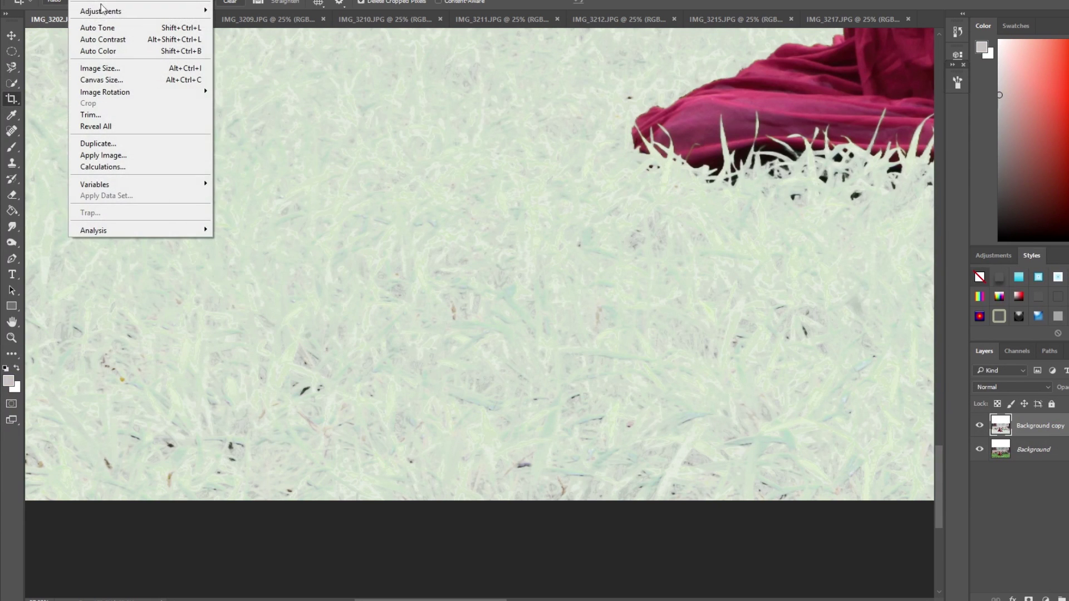
{"action": "mouse_move", "coordinate": [103, 11]}
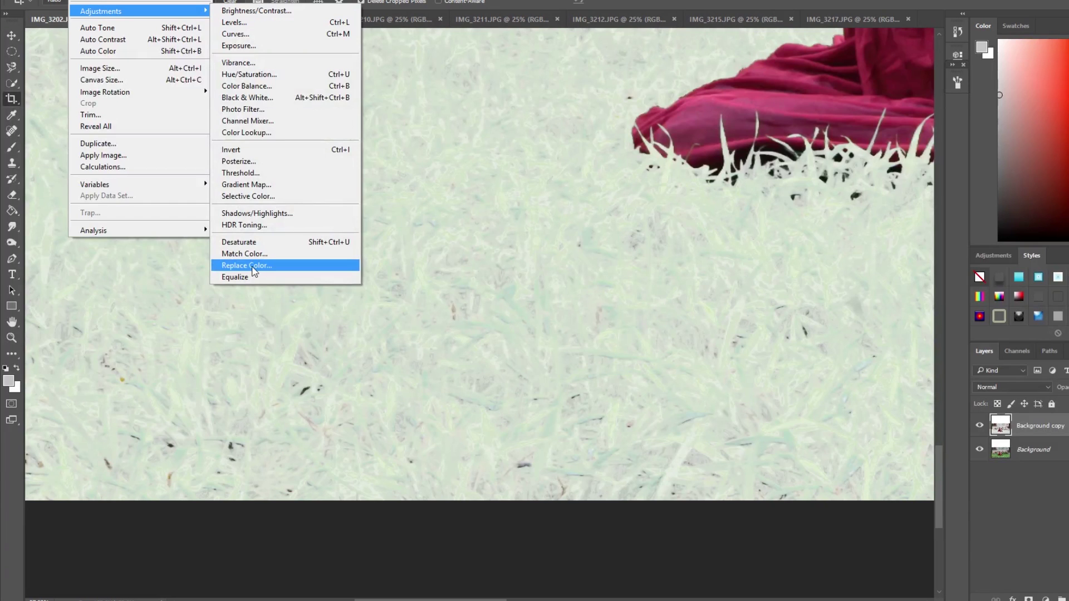
{"action": "left_click", "coordinate": [251, 267]}
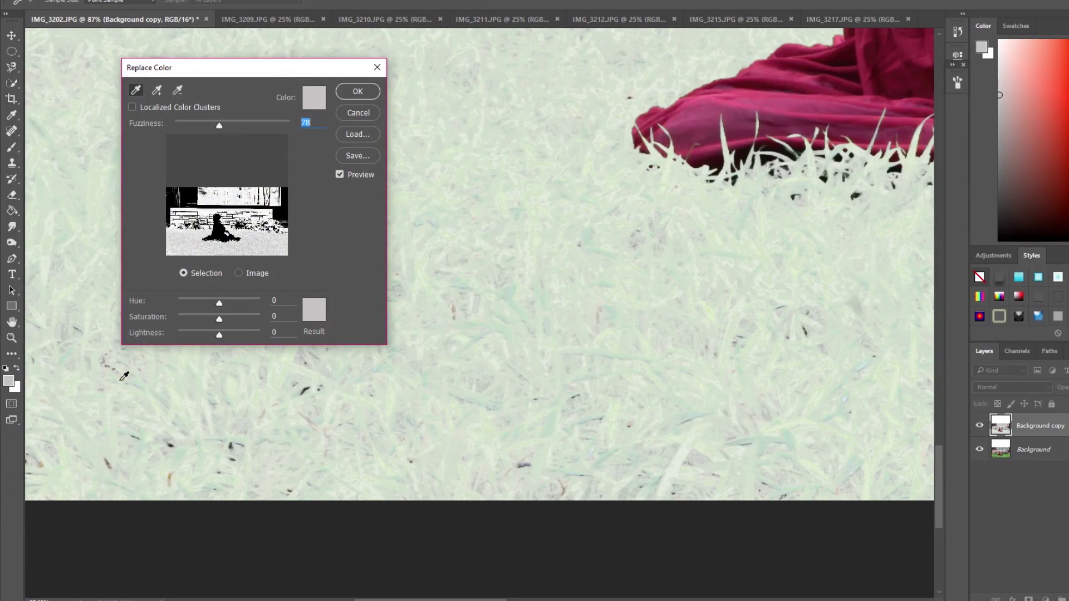
{"action": "left_click", "coordinate": [123, 380]}
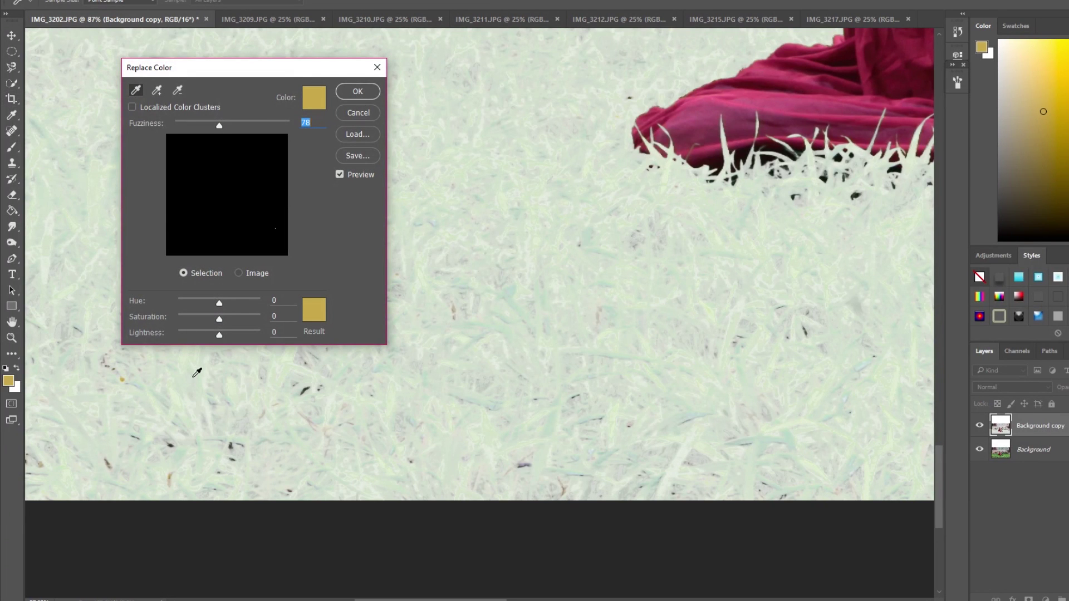
{"action": "left_click_drag", "start_coordinate": [219, 319], "coordinate": [194, 319]}
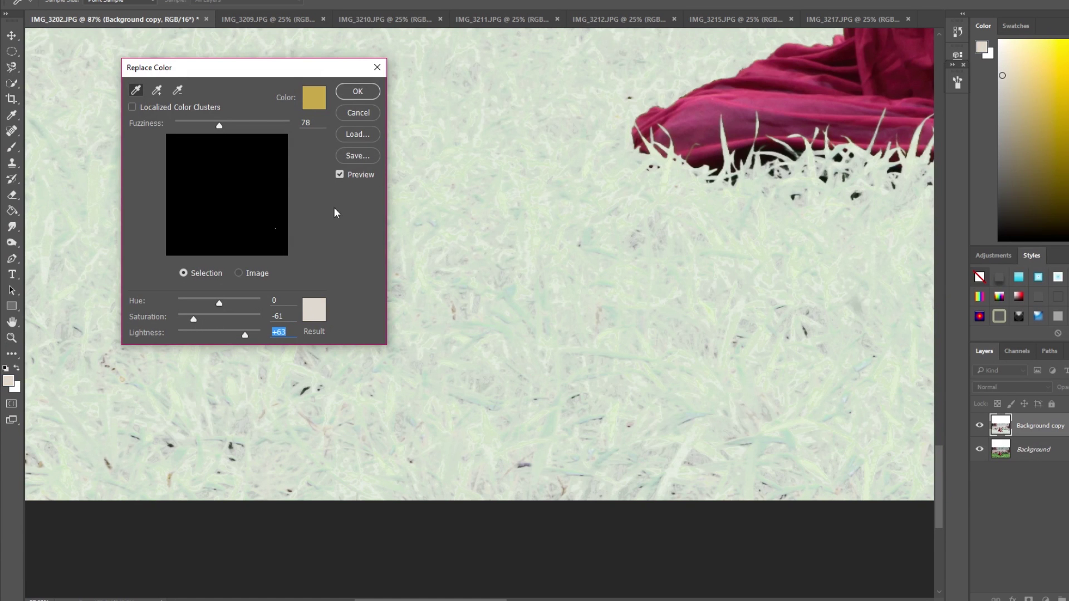
{"action": "left_click", "coordinate": [358, 91]}
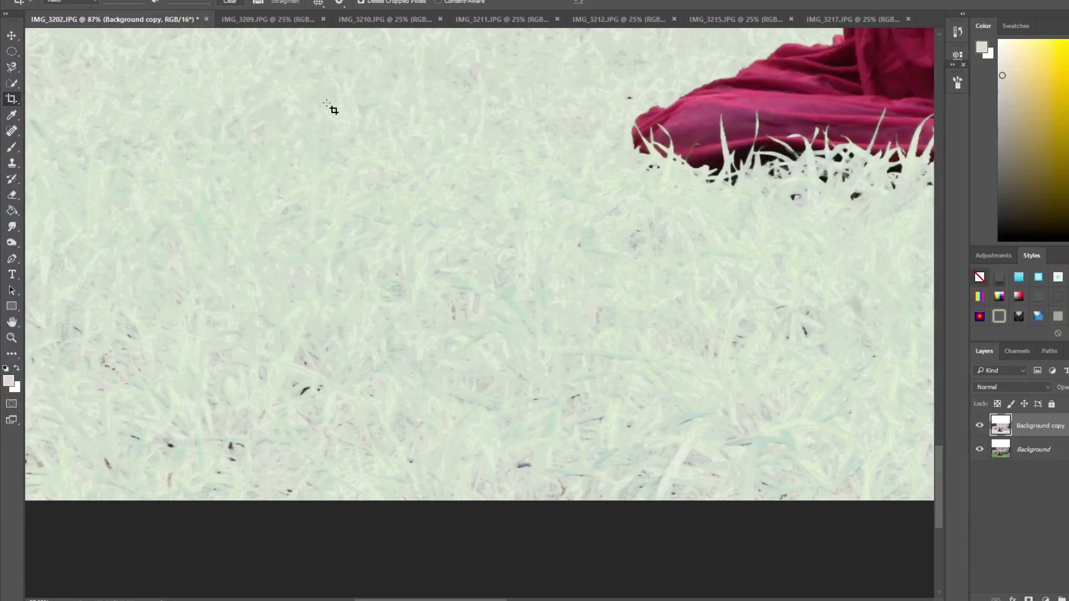
Turn the remaining mint-green grass tint near-white using Replace Color with Saturation -90 and Lightness +19.
{"action": "left_click", "coordinate": [81, 0]}
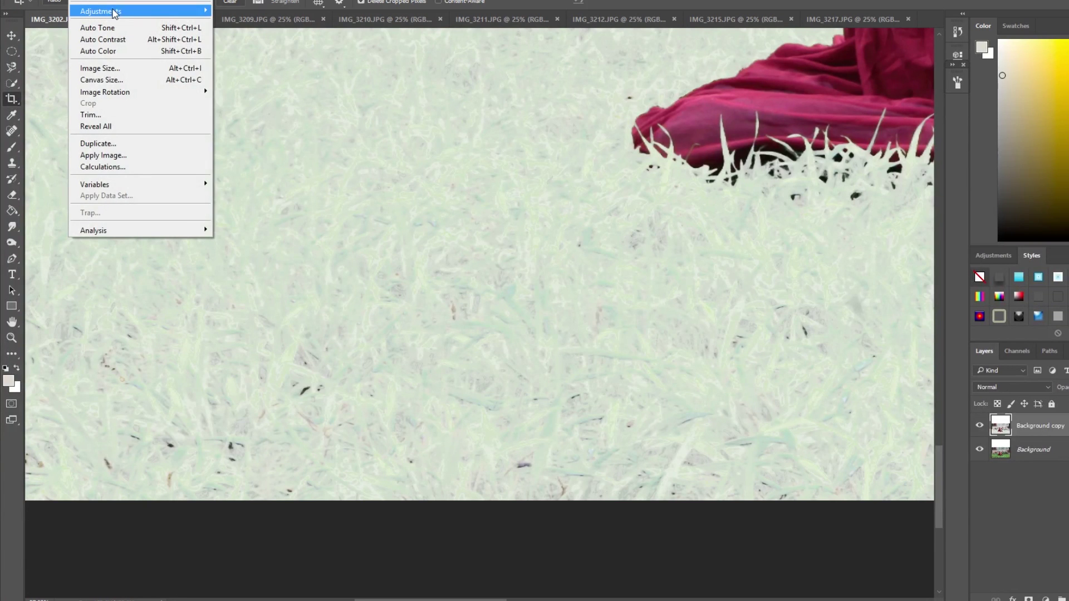
{"action": "mouse_move", "coordinate": [114, 11]}
{"action": "left_click", "coordinate": [256, 265]}
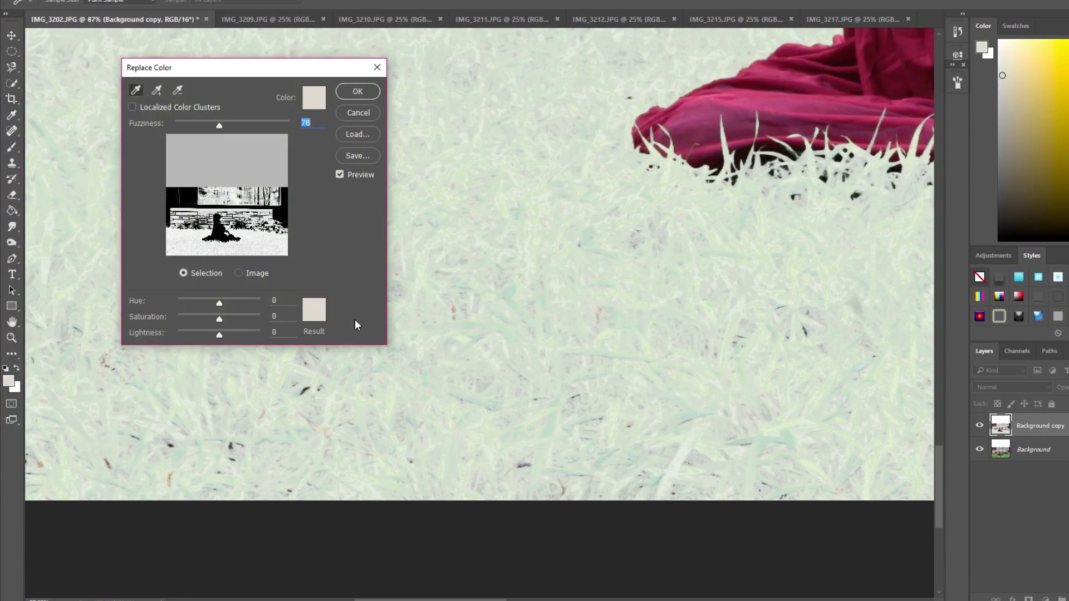
{"action": "left_click", "coordinate": [509, 290]}
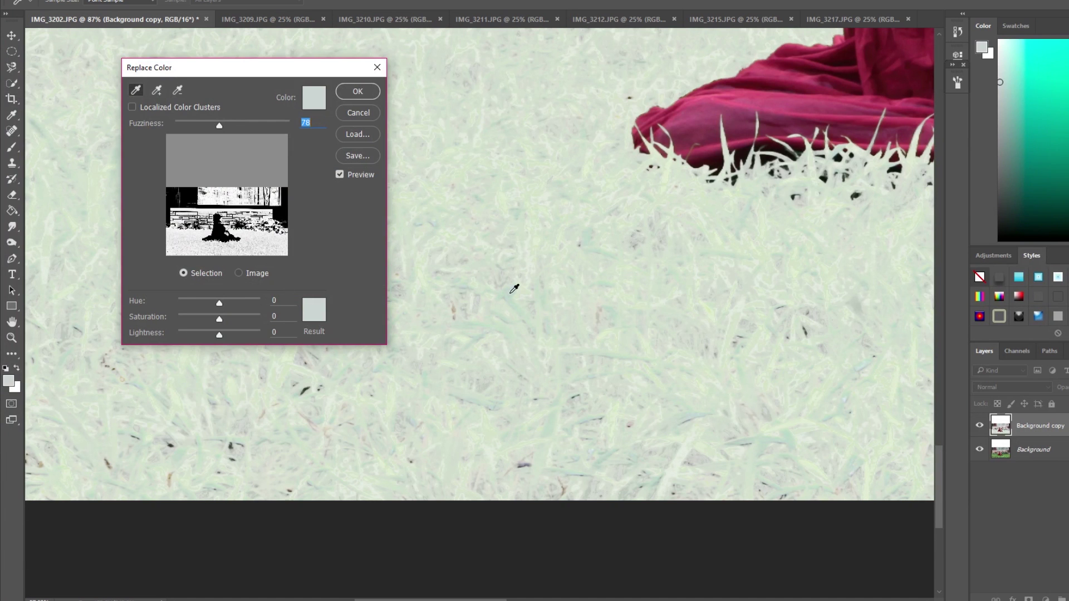
{"action": "left_click", "coordinate": [516, 287]}
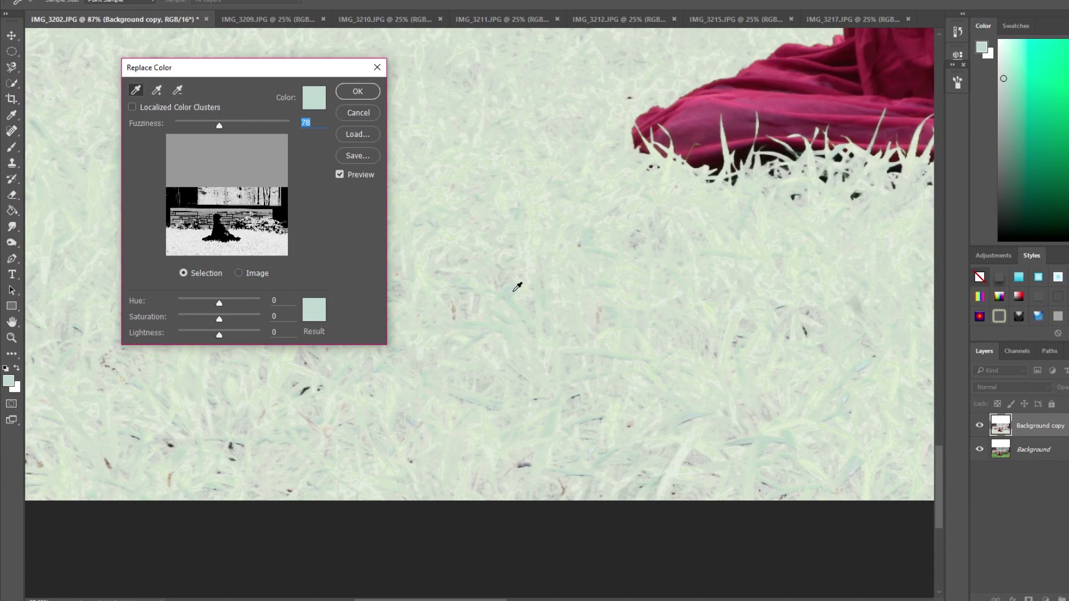
{"action": "left_click_drag", "start_coordinate": [217, 318], "coordinate": [182, 320]}
{"action": "left_click", "coordinate": [226, 336]}
{"action": "key", "text": "Up"}
{"action": "key", "text": "Up"}
{"action": "key", "text": "Up"}
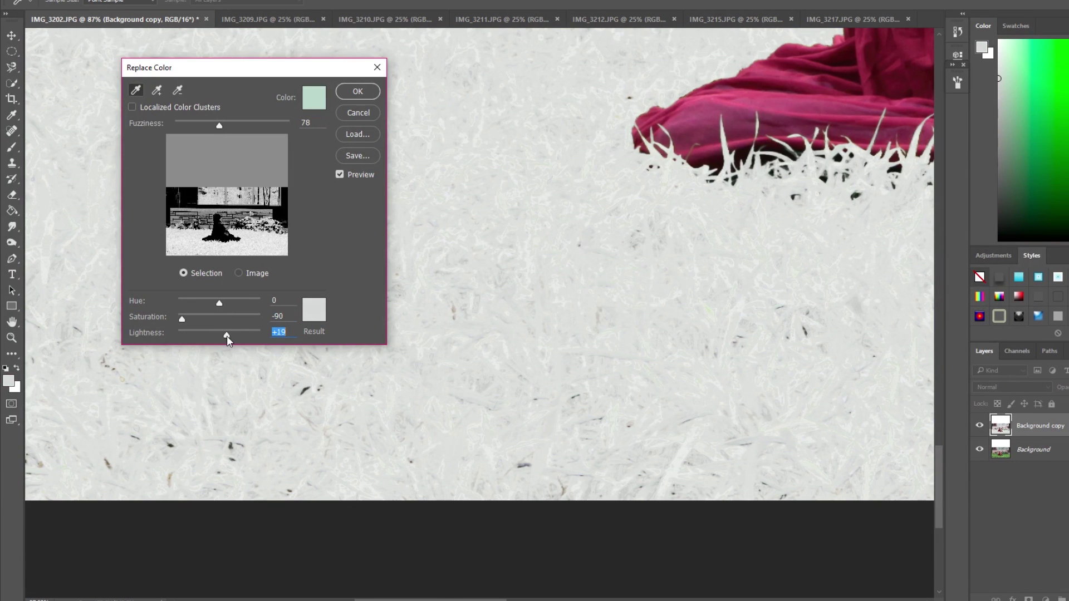
{"action": "key", "text": "c"}
{"action": "left_click", "coordinate": [345, 95]}
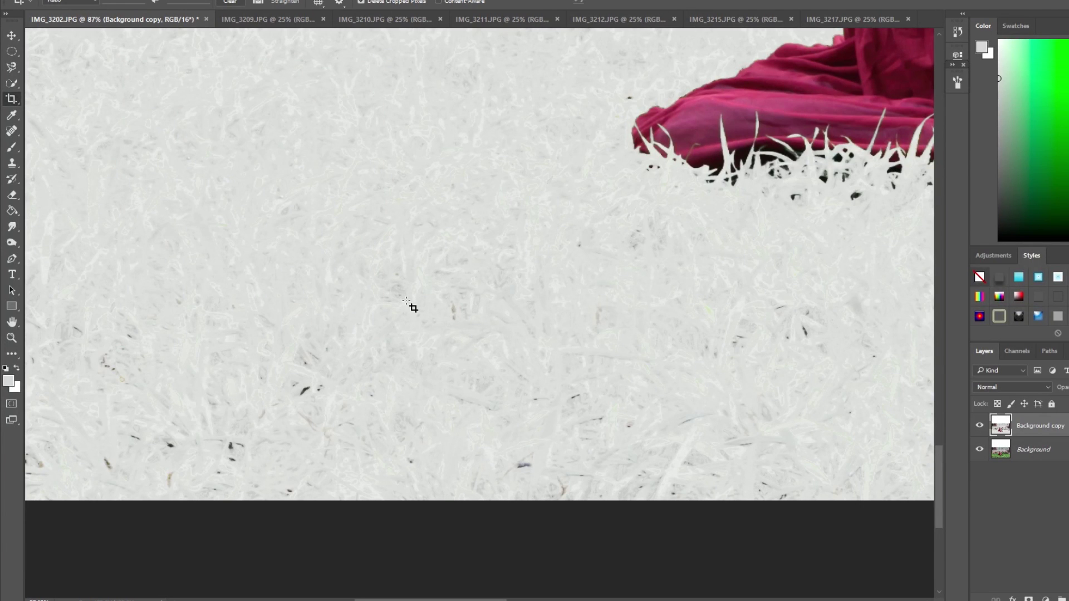
Compare the whitened grass with the original photo at full-image view by toggling the Background copy layer's visibility.
{"action": "key", "text": "ctrl+0"}
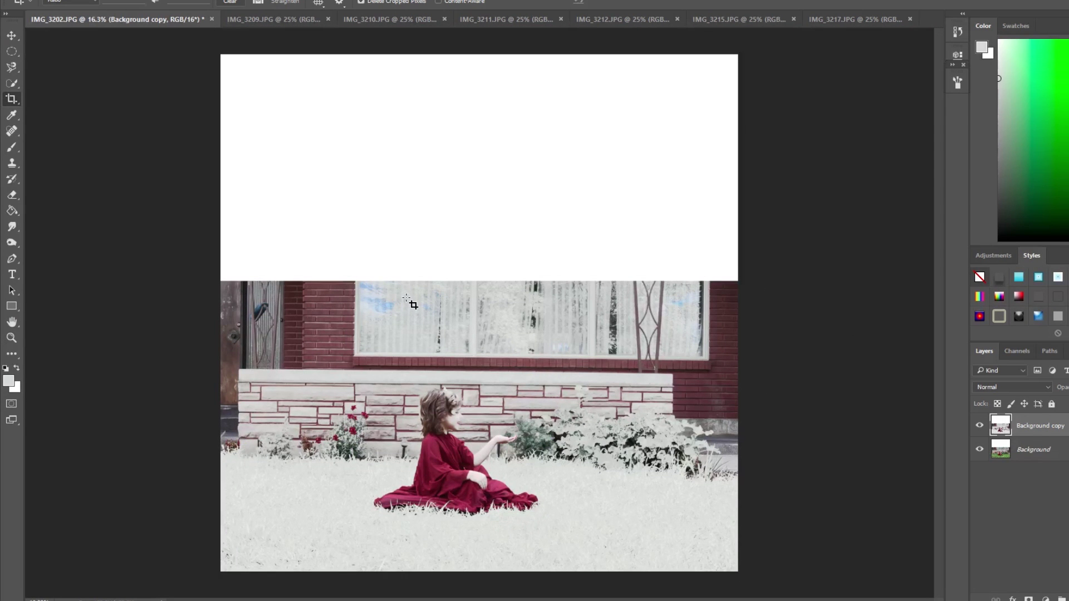
{"action": "left_click", "coordinate": [979, 426]}
{"action": "left_click", "coordinate": [980, 427]}
{"action": "left_click", "coordinate": [979, 426]}
{"action": "left_click", "coordinate": [980, 426]}
{"action": "left_click", "coordinate": [980, 426]}
{"action": "left_click", "coordinate": [980, 427]}
{"action": "left_click", "coordinate": [979, 426]}
{"action": "left_click", "coordinate": [979, 426]}
Duplicate the Background layer and make the whitened Background copy layer active again.
{"action": "left_click_drag", "start_coordinate": [1000, 449], "coordinate": [1029, 600]}
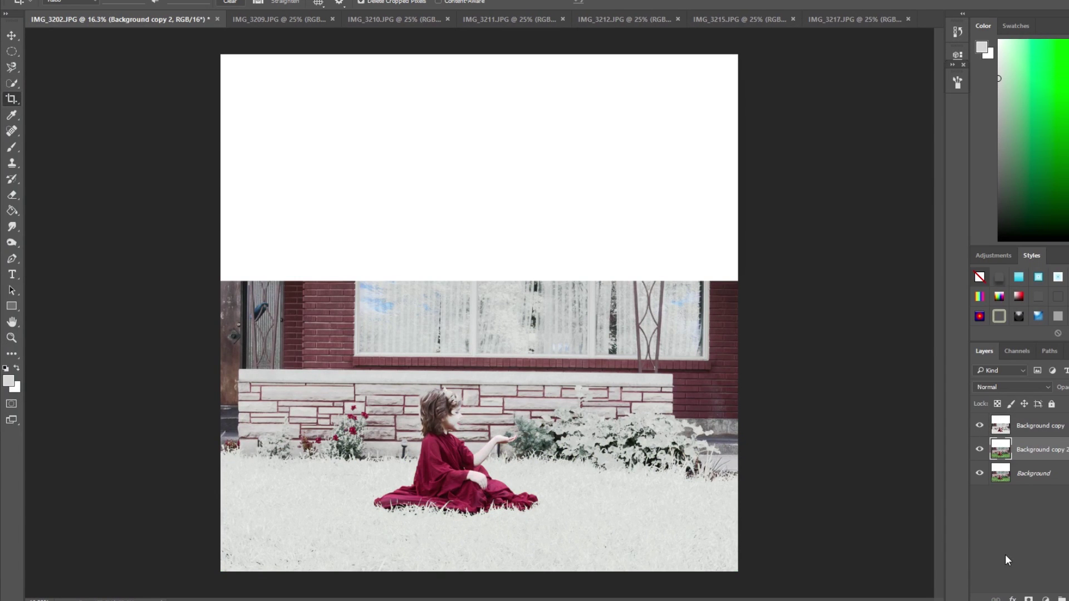
{"action": "left_click", "coordinate": [1027, 431]}
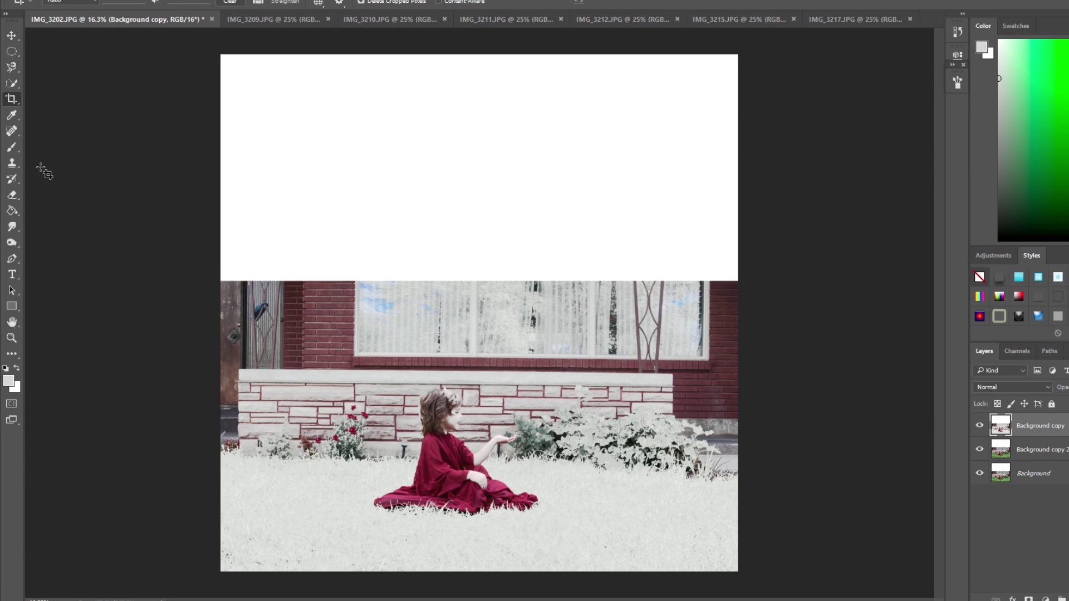
{"action": "left_click", "coordinate": [12, 133]}
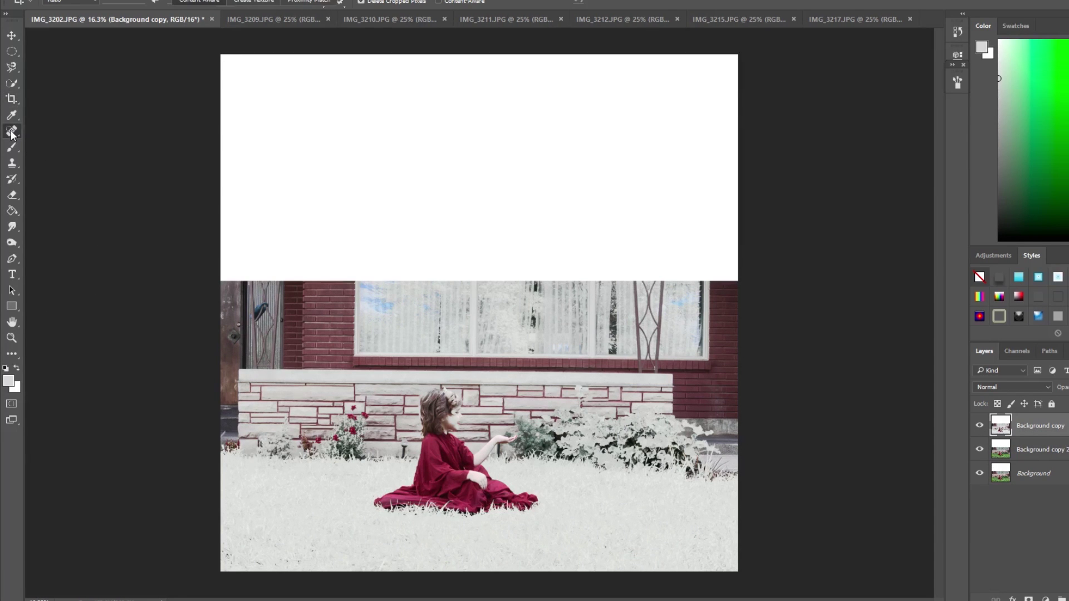
{"action": "left_click", "coordinate": [12, 162]}
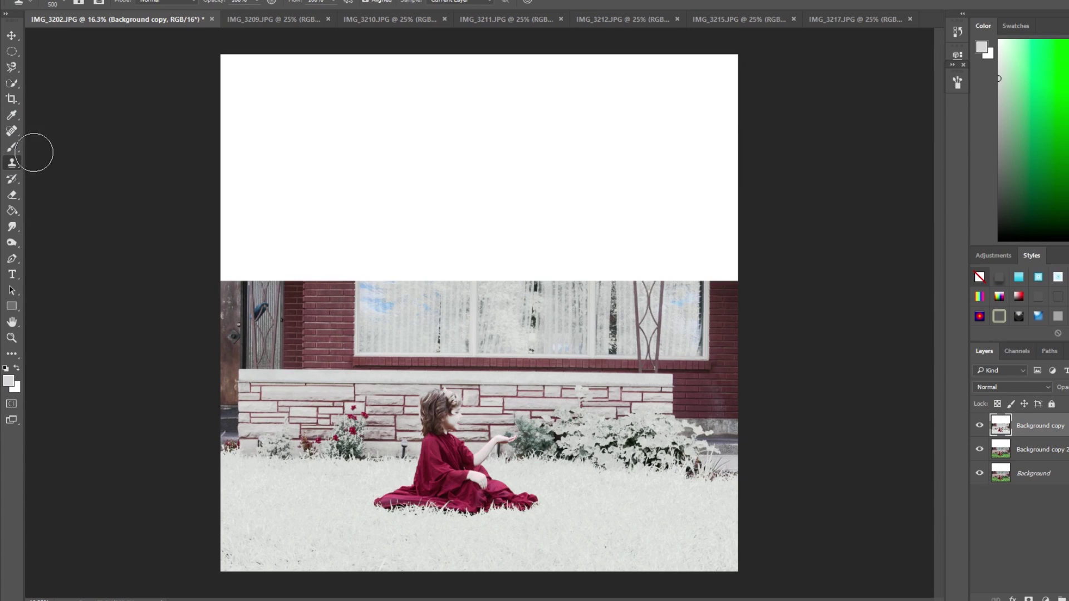
{"action": "right_click", "coordinate": [15, 163]}
{"action": "left_click", "coordinate": [12, 163]}
Select a full-width rectangle from the white area down to the top of the lawn, delete it from Background copy, and deselect.
{"action": "right_click", "coordinate": [12, 51]}
{"action": "left_click", "coordinate": [42, 60]}
{"action": "right_click", "coordinate": [11, 51]}
{"action": "left_click", "coordinate": [39, 49]}
{"action": "left_click_drag", "start_coordinate": [221, 126], "coordinate": [795, 458]}
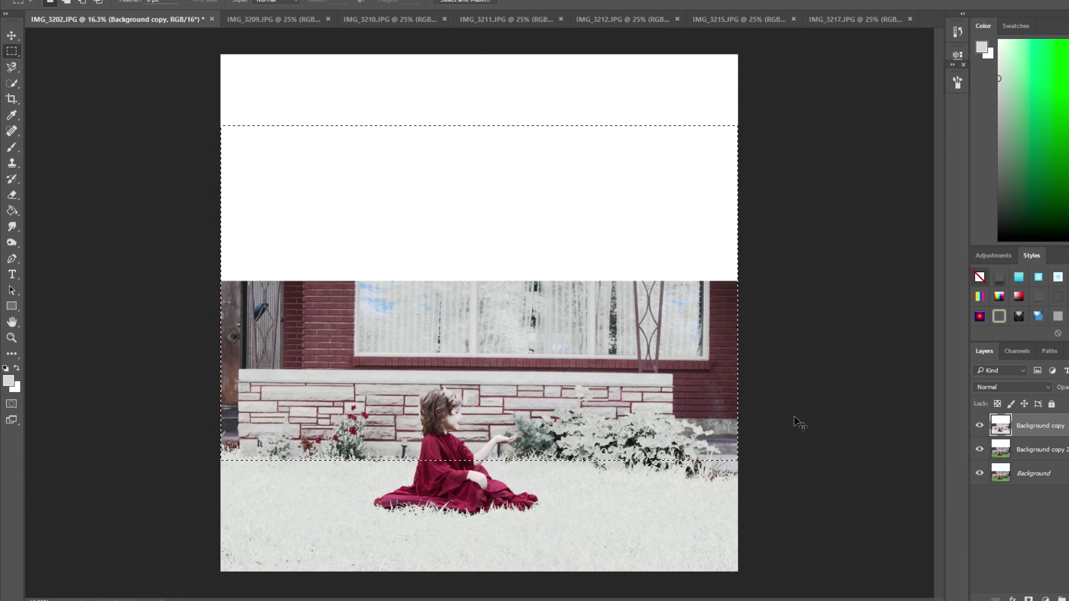
{"action": "key", "text": "Delete"}
{"action": "key", "text": "ctrl+d"}
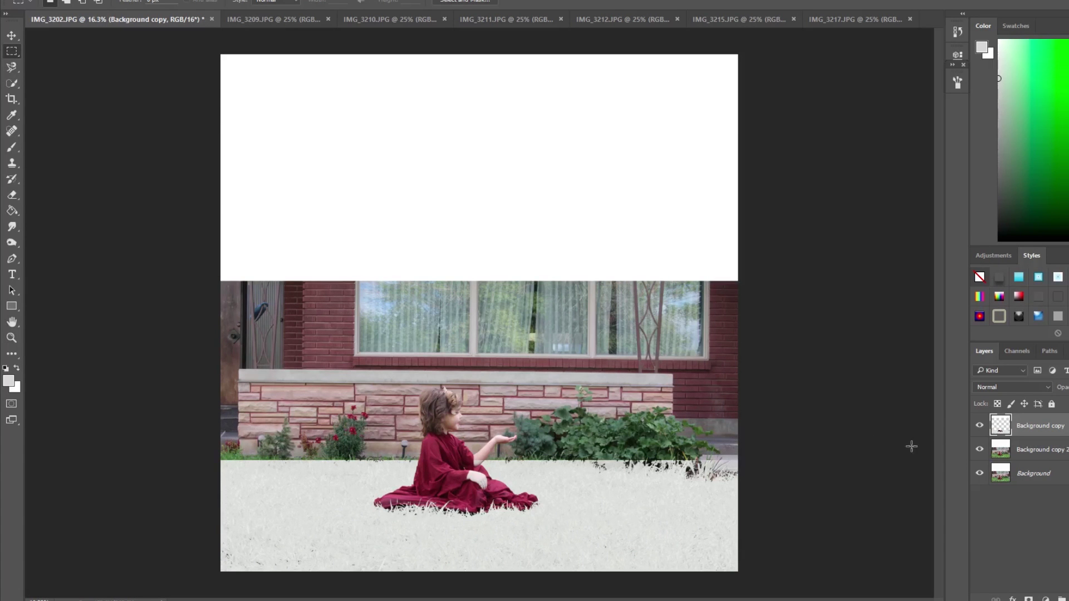
Check the whitened lawn layer on its own and over Background copy 2, leaving only the Background layer hidden.
{"action": "left_click", "coordinate": [980, 450]}
{"action": "left_click", "coordinate": [976, 474]}
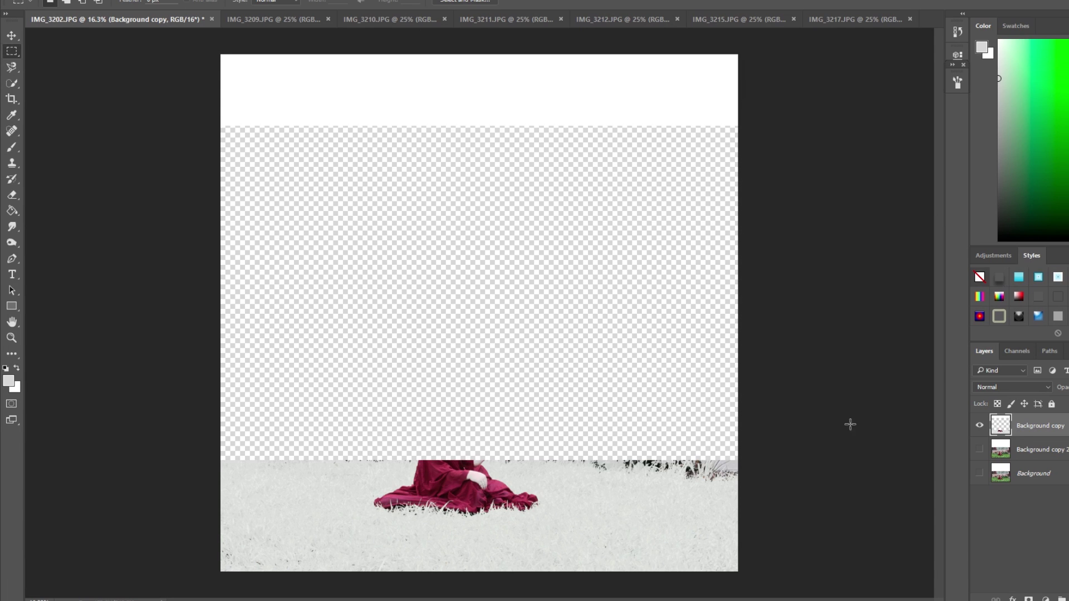
{"action": "left_click", "coordinate": [979, 450]}
{"action": "left_click", "coordinate": [979, 426]}
{"action": "left_click", "coordinate": [980, 427]}
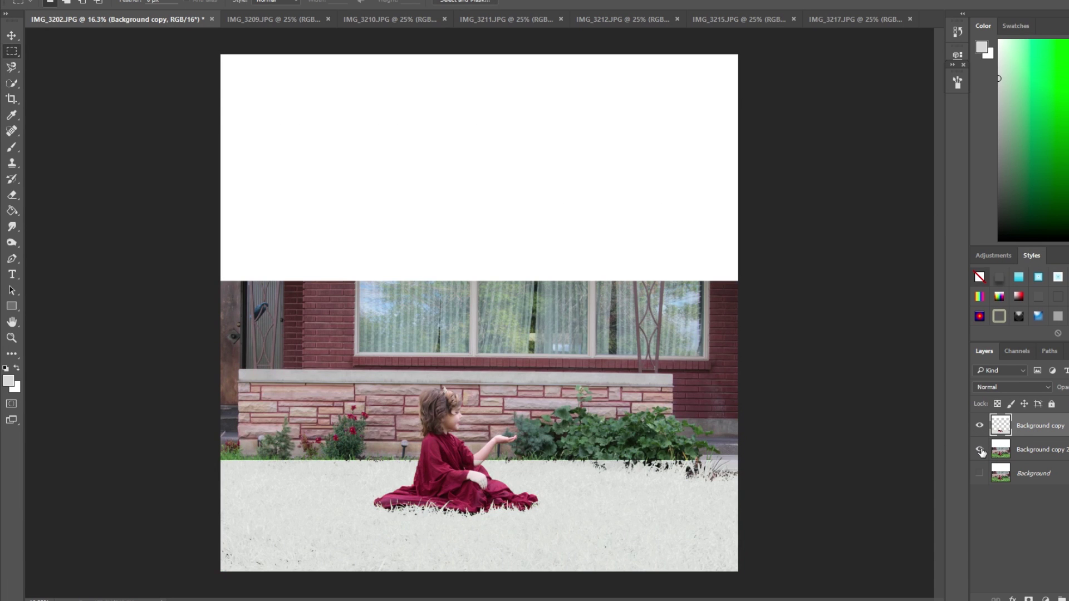
Hide Background copy 2, and on the Background copy layer clone whitened grass over the lower part of the red cloak.
{"action": "left_click", "coordinate": [1001, 454]}
{"action": "left_click", "coordinate": [979, 450]}
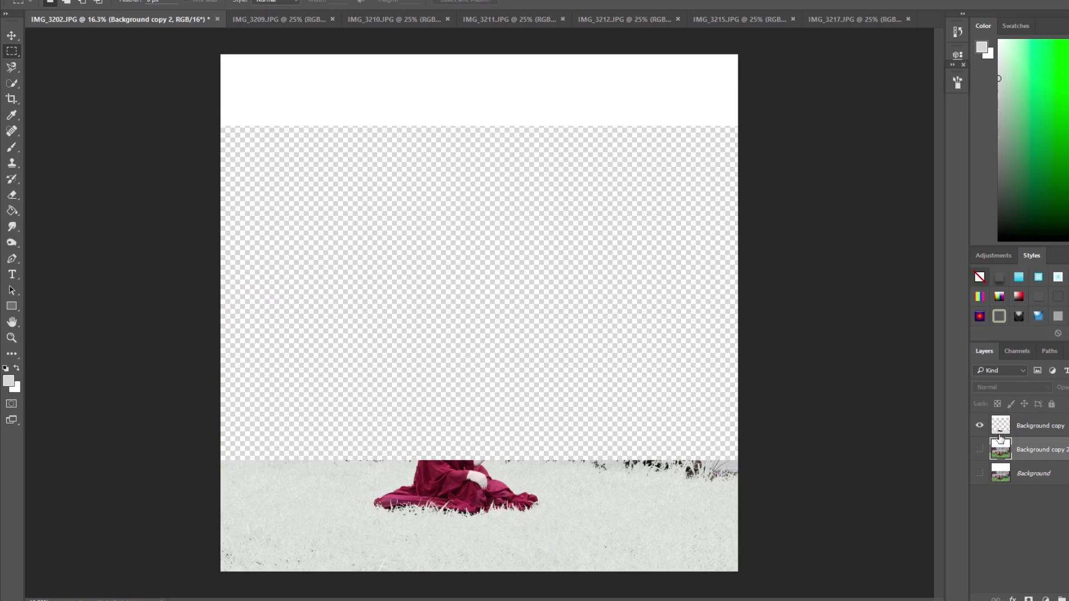
{"action": "left_click", "coordinate": [1003, 431]}
{"action": "left_click", "coordinate": [12, 162]}
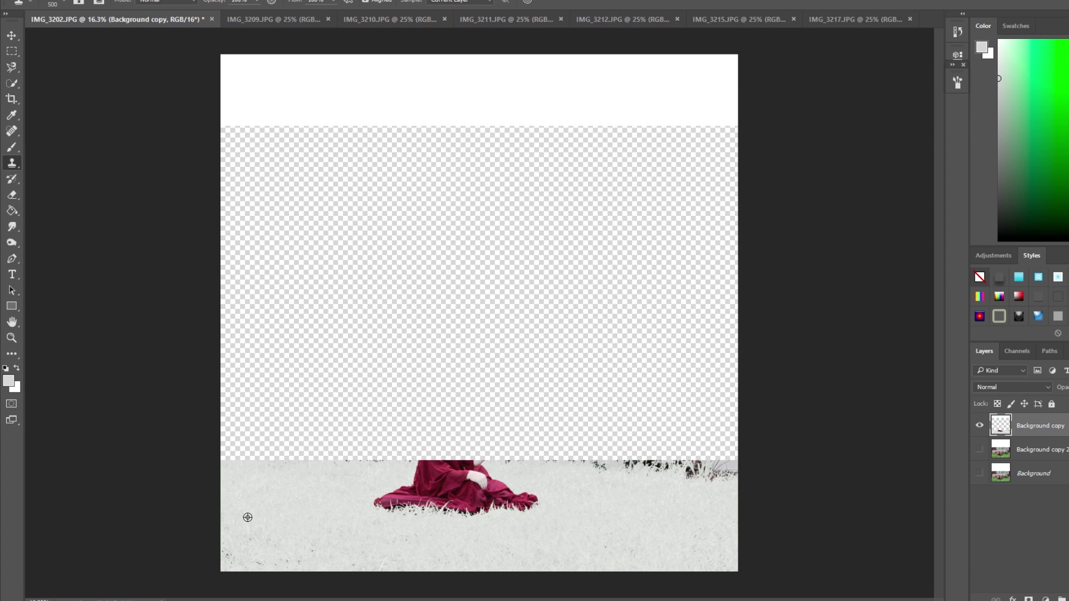
{"action": "left_click", "coordinate": [237, 482], "text": "alt"}
{"action": "mouse_move", "coordinate": [367, 503]}
{"action": "left_mouse_down"}
{"action": "mouse_move", "coordinate": [417, 500]}
{"action": "mouse_move", "coordinate": [488, 527]}
{"action": "mouse_move", "coordinate": [483, 511]}
{"action": "mouse_move", "coordinate": [468, 509]}
{"action": "mouse_move", "coordinate": [517, 489]}
{"action": "left_mouse_up"}
Clone whitened grass over the remaining cloak and hand on Background copy, using a brush size of 150.
{"action": "left_click", "coordinate": [629, 541], "text": "alt"}
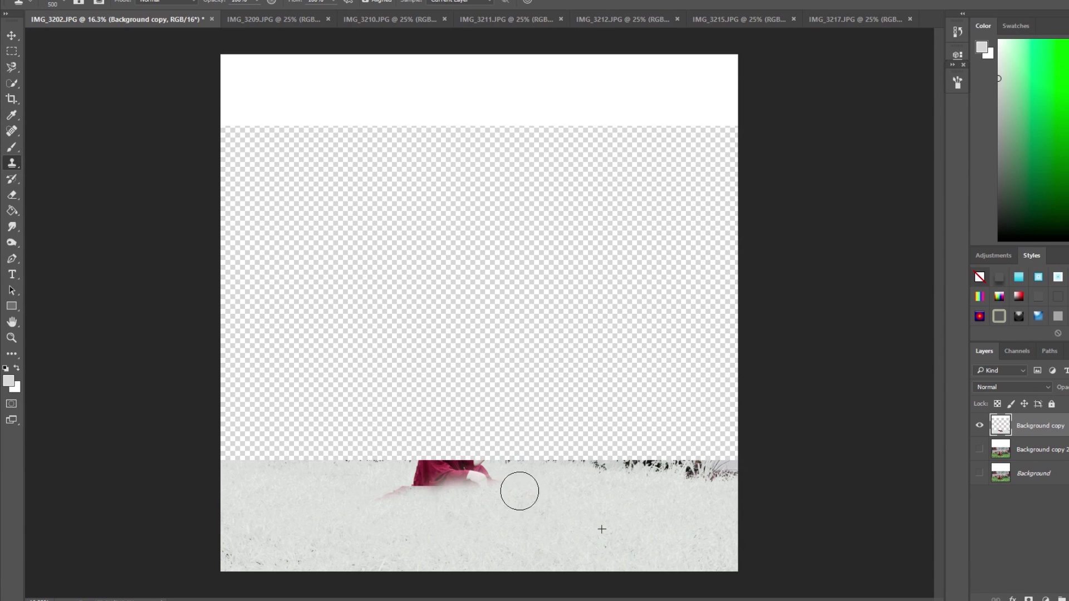
{"action": "key", "text": "bracketleft"}
{"action": "key", "text": "bracketleft"}
{"action": "key", "text": "bracketleft"}
{"action": "key", "text": "bracketleft"}
{"action": "key", "text": "bracketleft"}
{"action": "key", "text": "bracketleft"}
{"action": "key", "text": "bracketleft"}
{"action": "key", "text": "bracketleft"}
{"action": "key", "text": "bracketleft"}
{"action": "key", "text": "bracketleft"}
{"action": "key", "text": "bracketleft"}
{"action": "scroll", "coordinate": [523, 496], "scroll_direction": "up", "scroll_amount": 3}
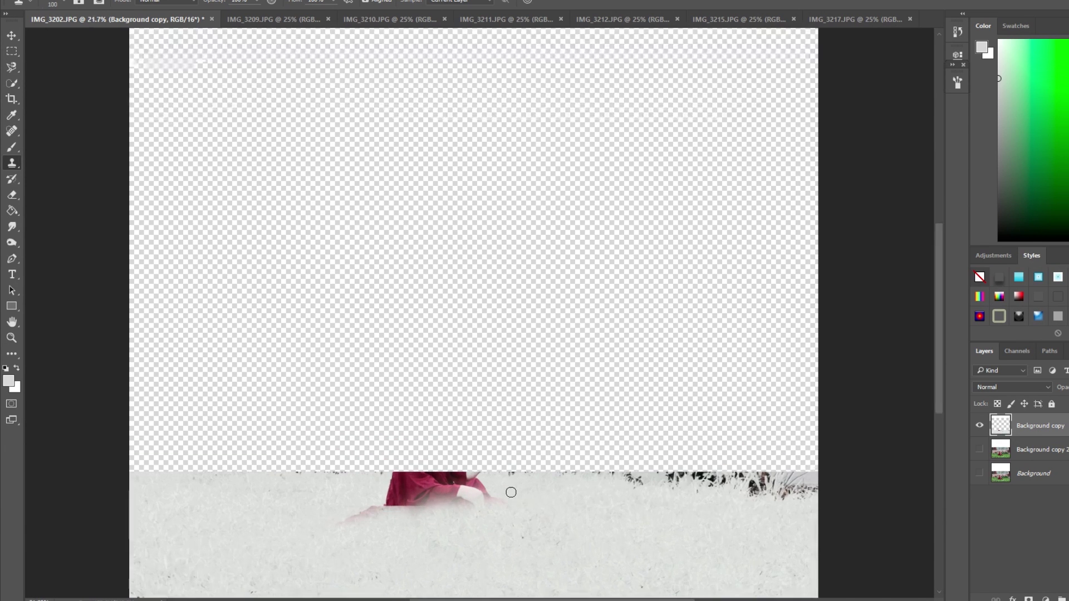
{"action": "scroll", "coordinate": [521, 484], "scroll_direction": "down", "scroll_amount": 3}
{"action": "key", "text": "bracketright"}
{"action": "key", "text": "bracketright"}
{"action": "key", "text": "bracketright"}
{"action": "key", "text": "bracketright"}
{"action": "key", "text": "bracketright"}
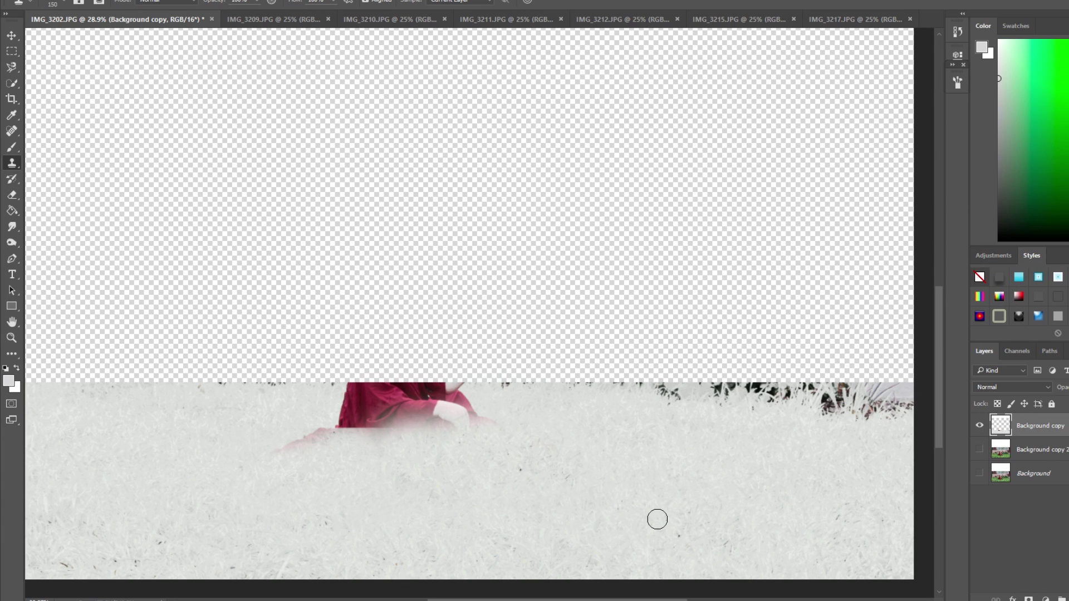
{"action": "scroll", "coordinate": [711, 498], "scroll_direction": "down", "scroll_amount": 1}
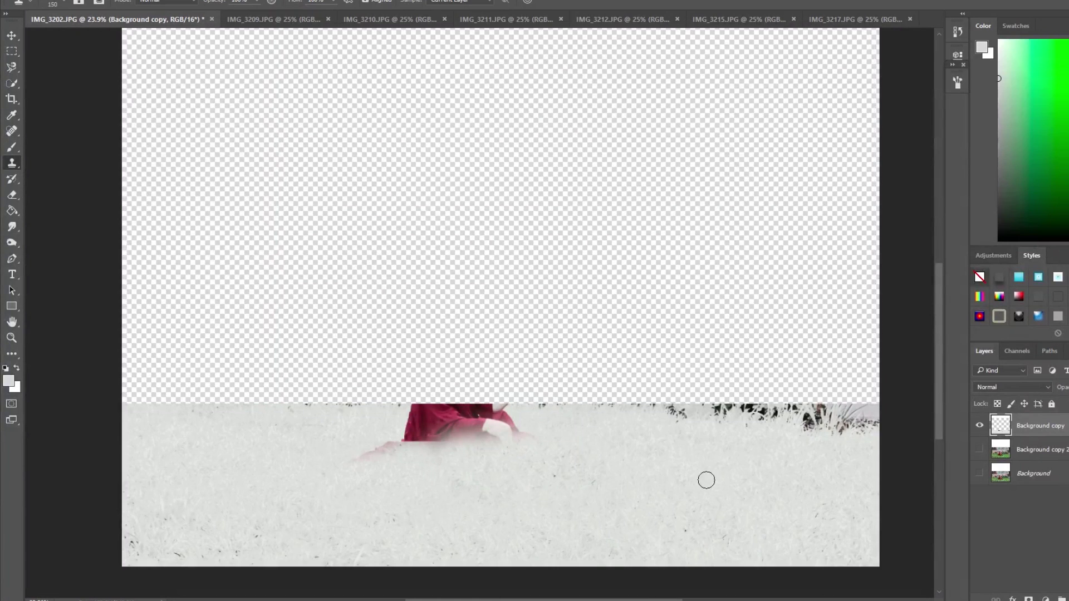
{"action": "left_click", "coordinate": [780, 442], "text": "alt"}
{"action": "mouse_move", "coordinate": [445, 440]}
{"action": "left_mouse_down"}
{"action": "mouse_move", "coordinate": [371, 448]}
{"action": "mouse_move", "coordinate": [416, 454]}
{"action": "mouse_move", "coordinate": [370, 445]}
{"action": "mouse_move", "coordinate": [428, 421]}
{"action": "mouse_move", "coordinate": [405, 423]}
{"action": "mouse_move", "coordinate": [444, 421]}
{"action": "mouse_move", "coordinate": [439, 450]}
{"action": "left_mouse_up"}
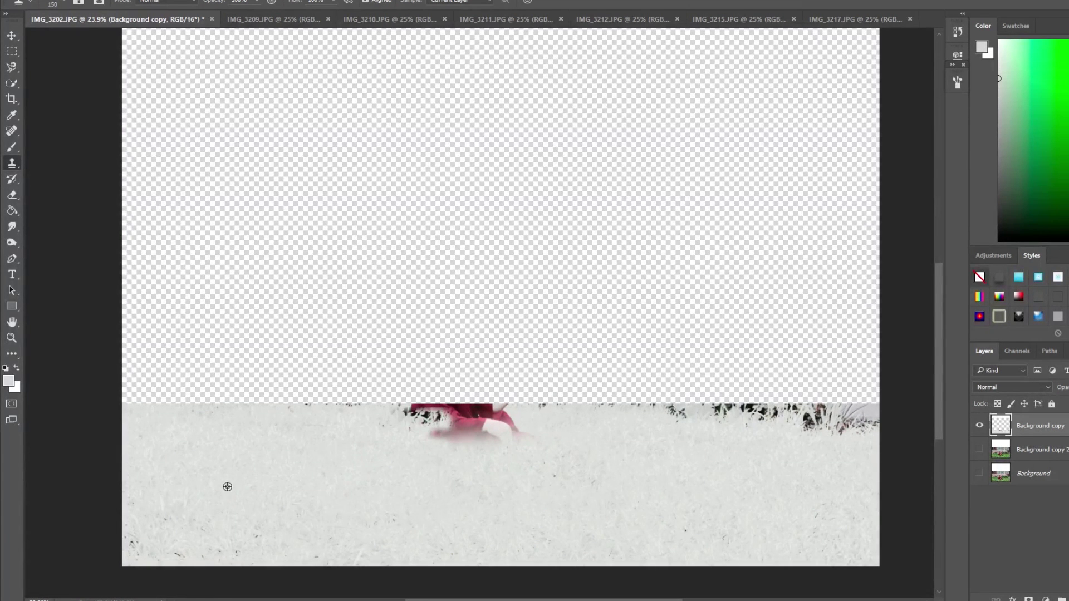
{"action": "mouse_move", "coordinate": [551, 437]}
{"action": "left_mouse_down"}
{"action": "mouse_move", "coordinate": [465, 439]}
{"action": "mouse_move", "coordinate": [504, 446]}
{"action": "mouse_move", "coordinate": [475, 453]}
{"action": "mouse_move", "coordinate": [479, 434]}
{"action": "mouse_move", "coordinate": [495, 431]}
{"action": "mouse_move", "coordinate": [412, 413]}
{"action": "mouse_move", "coordinate": [540, 415]}
{"action": "mouse_move", "coordinate": [464, 425]}
{"action": "mouse_move", "coordinate": [458, 410]}
{"action": "mouse_move", "coordinate": [412, 410]}
{"action": "left_mouse_up"}
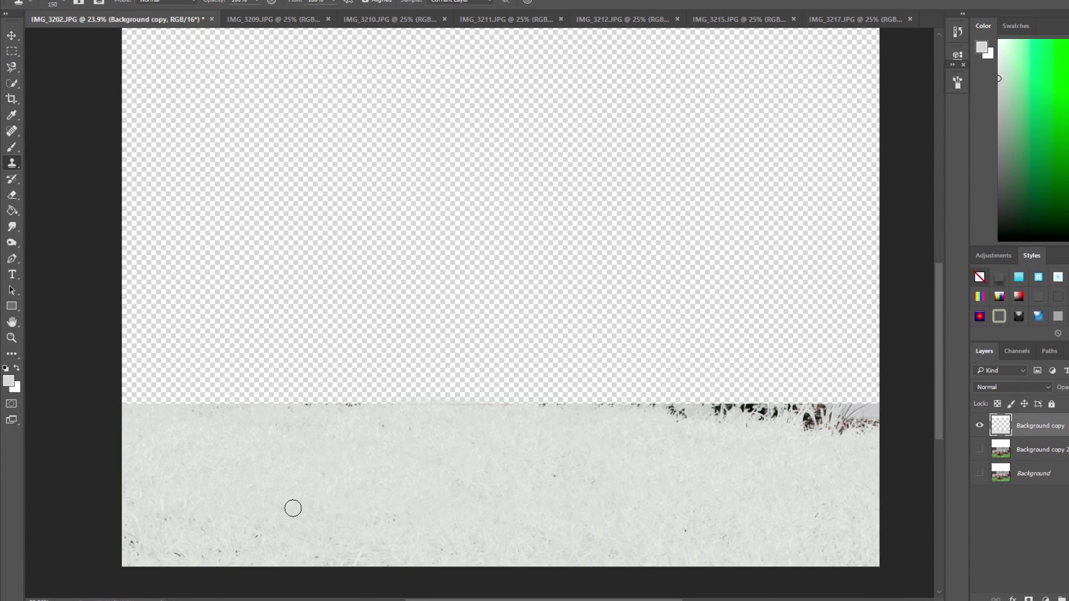
Clone clean whitened grass over the dark foliage and specks along the upper edge of the lawn.
{"action": "scroll", "coordinate": [273, 477], "scroll_direction": "up", "scroll_amount": 3}
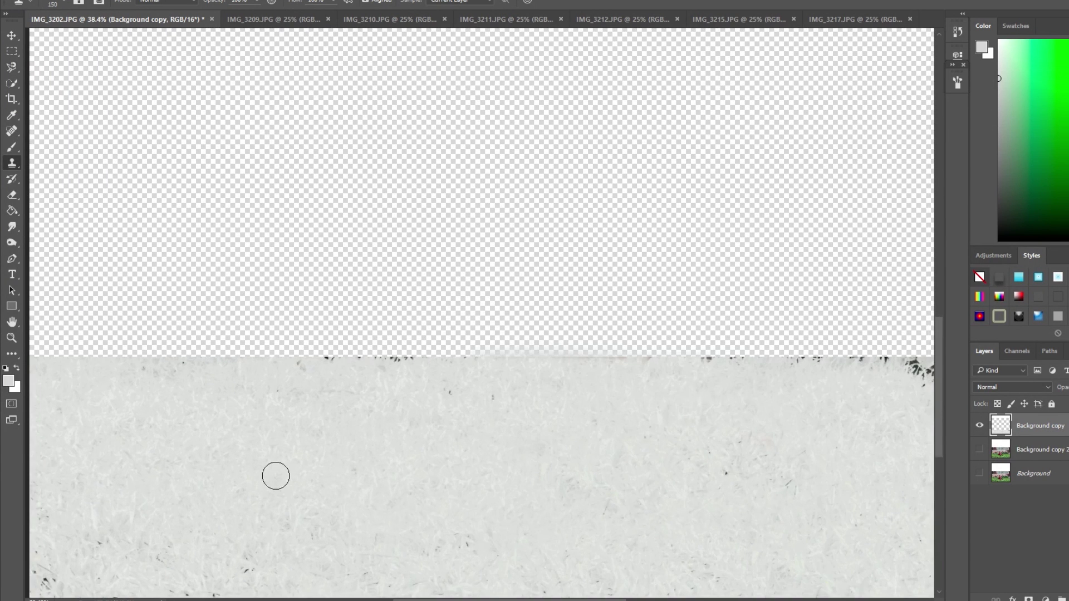
{"action": "mouse_move", "coordinate": [307, 377]}
{"action": "left_mouse_down"}
{"action": "mouse_move", "coordinate": [351, 362]}
{"action": "mouse_move", "coordinate": [449, 365]}
{"action": "mouse_move", "coordinate": [550, 401]}
{"action": "left_mouse_up"}
{"action": "scroll", "coordinate": [549, 402], "scroll_direction": "down", "scroll_amount": 2}
{"action": "left_click", "coordinate": [656, 479], "text": "alt"}
{"action": "mouse_move", "coordinate": [754, 377]}
{"action": "left_mouse_down"}
{"action": "mouse_move", "coordinate": [850, 383]}
{"action": "mouse_move", "coordinate": [611, 378]}
{"action": "left_mouse_up"}
{"action": "left_click_drag", "start_coordinate": [648, 458], "coordinate": [463, 478]}
{"action": "left_click", "coordinate": [680, 421], "text": "alt"}
{"action": "mouse_move", "coordinate": [690, 398]}
{"action": "left_mouse_down"}
{"action": "mouse_move", "coordinate": [731, 386]}
{"action": "mouse_move", "coordinate": [784, 389]}
{"action": "mouse_move", "coordinate": [747, 384]}
{"action": "mouse_move", "coordinate": [683, 384]}
{"action": "mouse_move", "coordinate": [824, 403]}
{"action": "mouse_move", "coordinate": [721, 413]}
{"action": "mouse_move", "coordinate": [881, 410]}
{"action": "mouse_move", "coordinate": [859, 400]}
{"action": "mouse_move", "coordinate": [884, 388]}
{"action": "mouse_move", "coordinate": [795, 387]}
{"action": "mouse_move", "coordinate": [802, 379]}
{"action": "mouse_move", "coordinate": [737, 387]}
{"action": "mouse_move", "coordinate": [791, 404]}
{"action": "mouse_move", "coordinate": [898, 403]}
{"action": "mouse_move", "coordinate": [661, 408]}
{"action": "mouse_move", "coordinate": [646, 379]}
{"action": "left_mouse_up"}
{"action": "left_click", "coordinate": [642, 453], "text": "alt"}
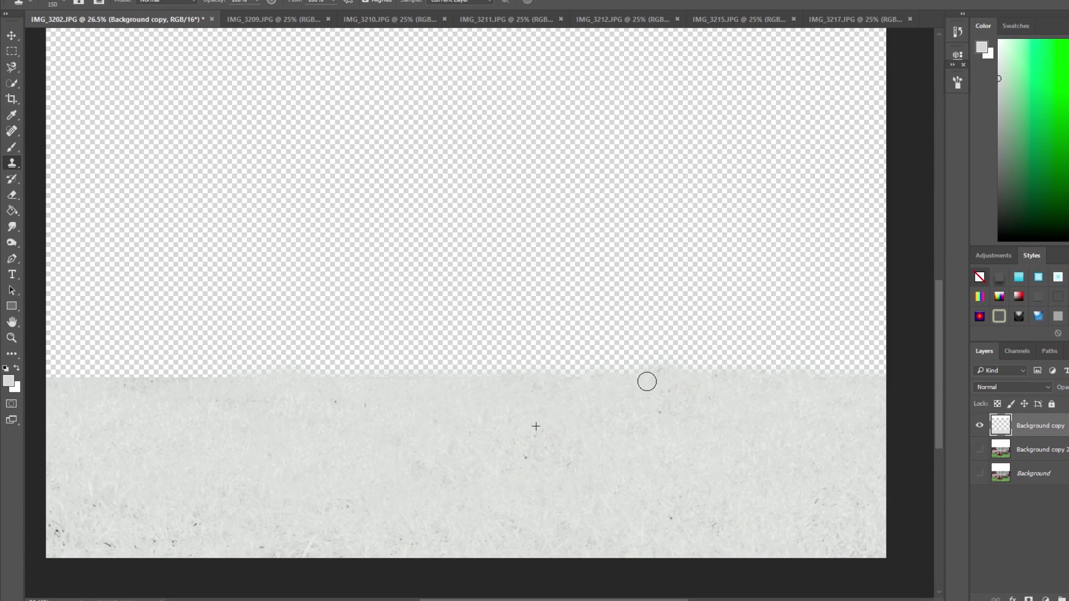
Clone clean texture over the dark specks in the lower lawn and over the patches near its upper-left edge.
{"action": "scroll", "coordinate": [679, 467], "scroll_direction": "down", "scroll_amount": 2}
{"action": "left_click", "coordinate": [409, 479], "text": "alt"}
{"action": "left_click_drag", "start_coordinate": [432, 435], "coordinate": [422, 416]}
{"action": "mouse_move", "coordinate": [360, 497]}
{"action": "left_mouse_down"}
{"action": "mouse_move", "coordinate": [290, 528]}
{"action": "mouse_move", "coordinate": [240, 527]}
{"action": "mouse_move", "coordinate": [238, 494]}
{"action": "mouse_move", "coordinate": [238, 509]}
{"action": "mouse_move", "coordinate": [216, 525]}
{"action": "mouse_move", "coordinate": [214, 499]}
{"action": "mouse_move", "coordinate": [206, 526]}
{"action": "mouse_move", "coordinate": [237, 524]}
{"action": "left_mouse_up"}
{"action": "mouse_move", "coordinate": [311, 513]}
{"action": "left_mouse_down"}
{"action": "mouse_move", "coordinate": [365, 525]}
{"action": "mouse_move", "coordinate": [441, 508]}
{"action": "left_mouse_up"}
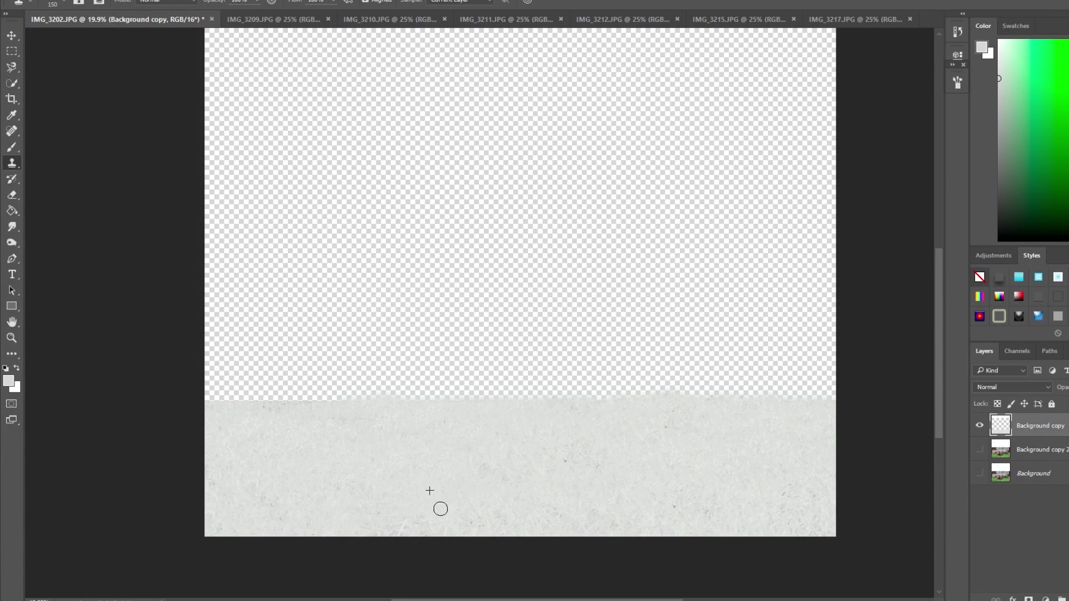
{"action": "mouse_move", "coordinate": [514, 526]}
{"action": "left_mouse_down"}
{"action": "mouse_move", "coordinate": [567, 462]}
{"action": "mouse_move", "coordinate": [543, 504]}
{"action": "mouse_move", "coordinate": [600, 510]}
{"action": "mouse_move", "coordinate": [518, 512]}
{"action": "left_mouse_up"}
{"action": "mouse_move", "coordinate": [659, 498]}
{"action": "left_mouse_down"}
{"action": "mouse_move", "coordinate": [684, 439]}
{"action": "mouse_move", "coordinate": [657, 433]}
{"action": "mouse_move", "coordinate": [726, 493]}
{"action": "mouse_move", "coordinate": [792, 494]}
{"action": "mouse_move", "coordinate": [759, 521]}
{"action": "mouse_move", "coordinate": [785, 499]}
{"action": "left_mouse_up"}
{"action": "left_click_drag", "start_coordinate": [711, 513], "coordinate": [658, 492]}
{"action": "left_click_drag", "start_coordinate": [334, 401], "coordinate": [427, 412]}
{"action": "left_click_drag", "start_coordinate": [258, 399], "coordinate": [224, 406]}
Select the white strip across the top of the canvas with a rectangle, delete it from Background copy, and deselect.
{"action": "scroll", "coordinate": [451, 464], "scroll_direction": "down", "scroll_amount": 3}
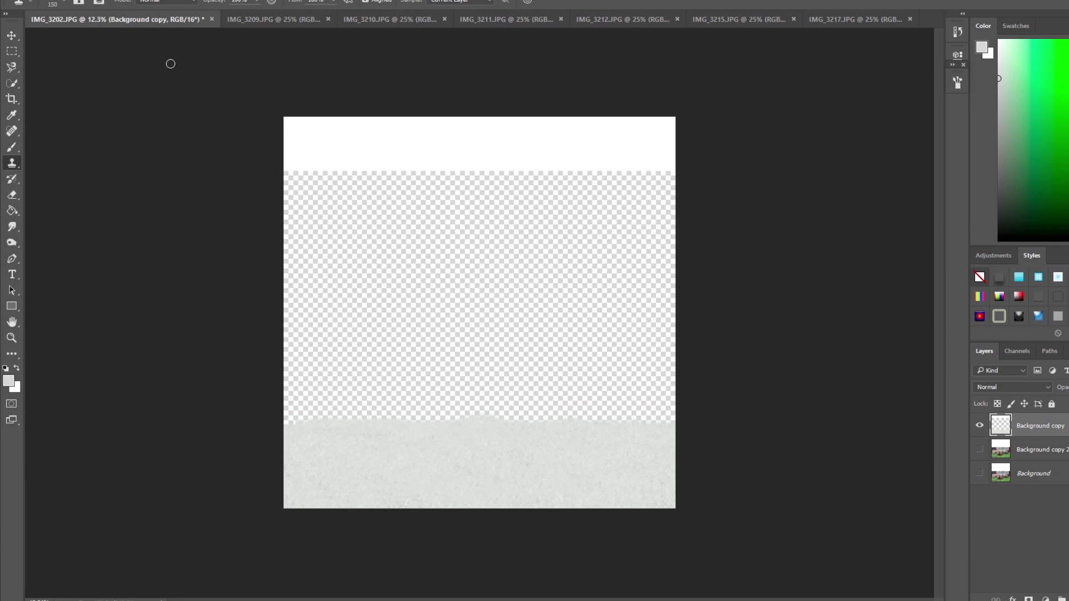
{"action": "left_click", "coordinate": [12, 50]}
{"action": "left_click_drag", "start_coordinate": [246, 102], "coordinate": [862, 204]}
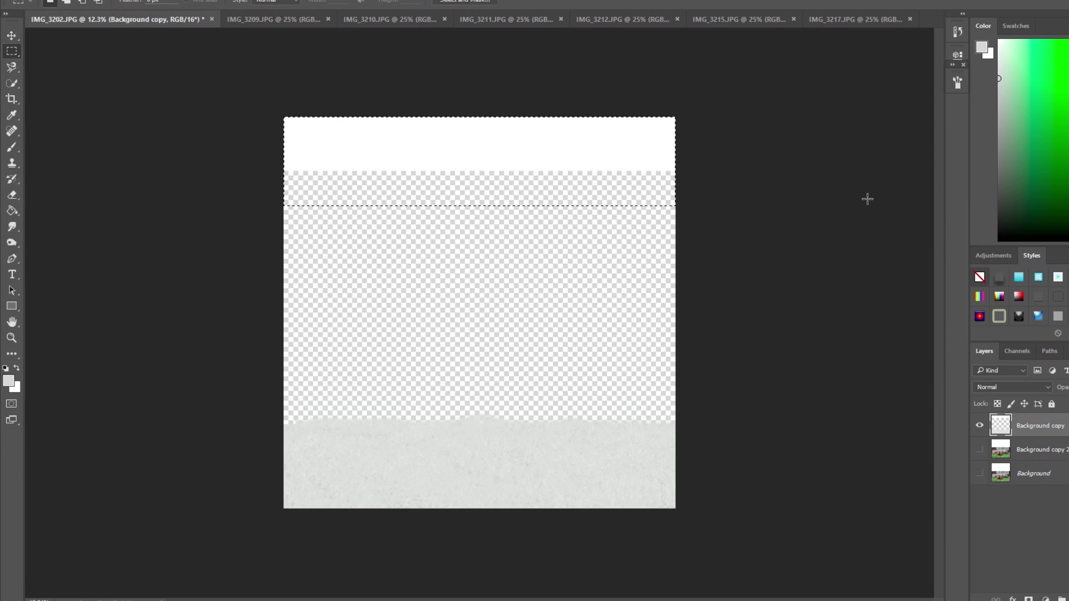
{"action": "key", "text": "Delete"}
{"action": "key", "text": "ctrl+d"}
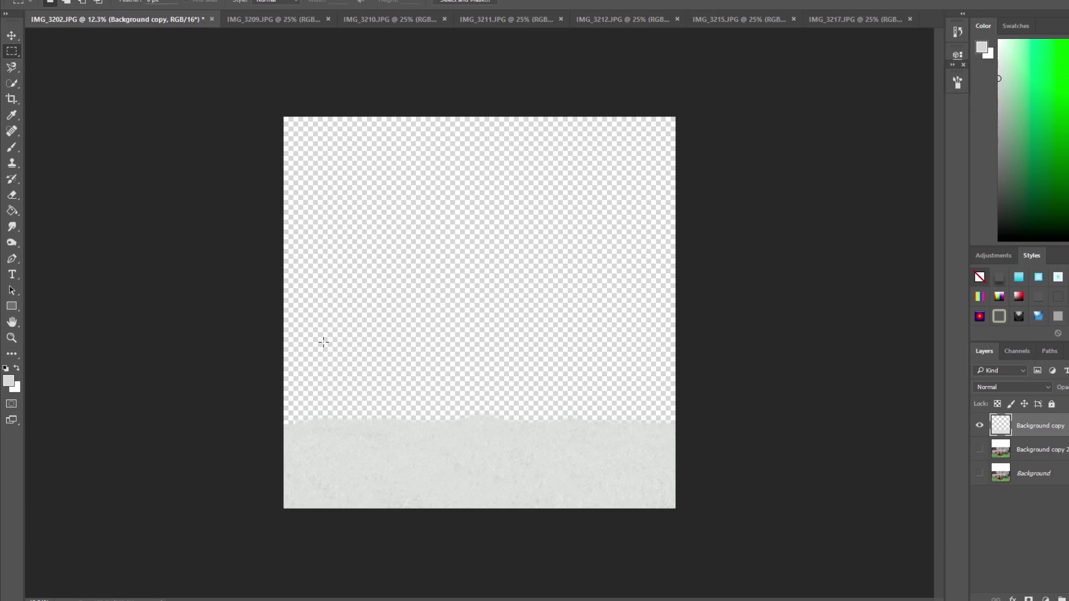
Even out the upper edge of the white lawn across its full width with the Clone Stamp tool.
{"action": "left_click", "coordinate": [12, 164]}
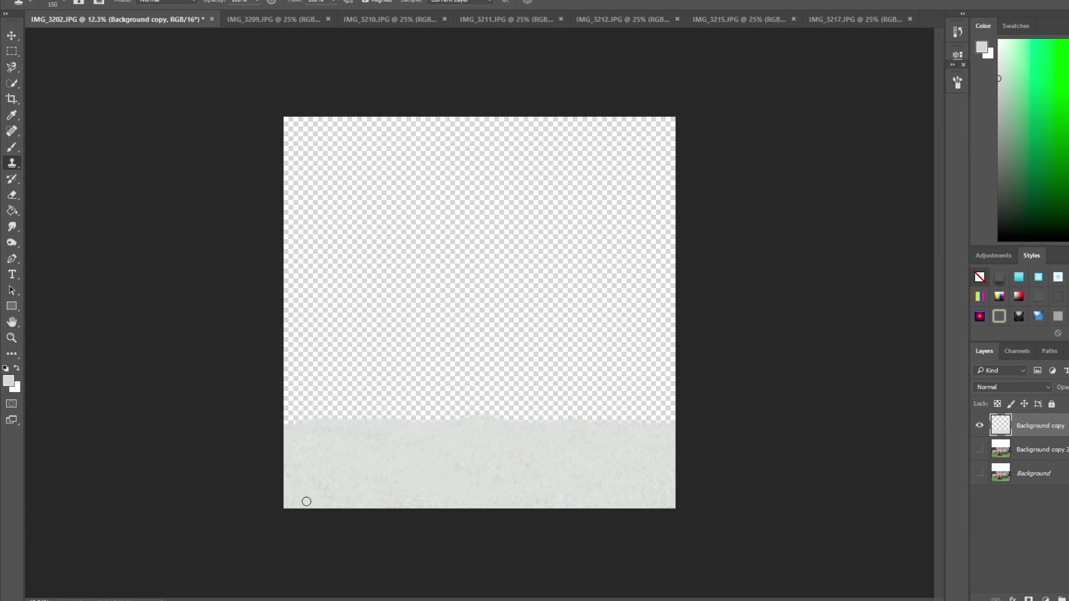
{"action": "scroll", "coordinate": [304, 490], "scroll_direction": "up", "scroll_amount": 3}
{"action": "left_click_drag", "start_coordinate": [358, 494], "coordinate": [344, 417]}
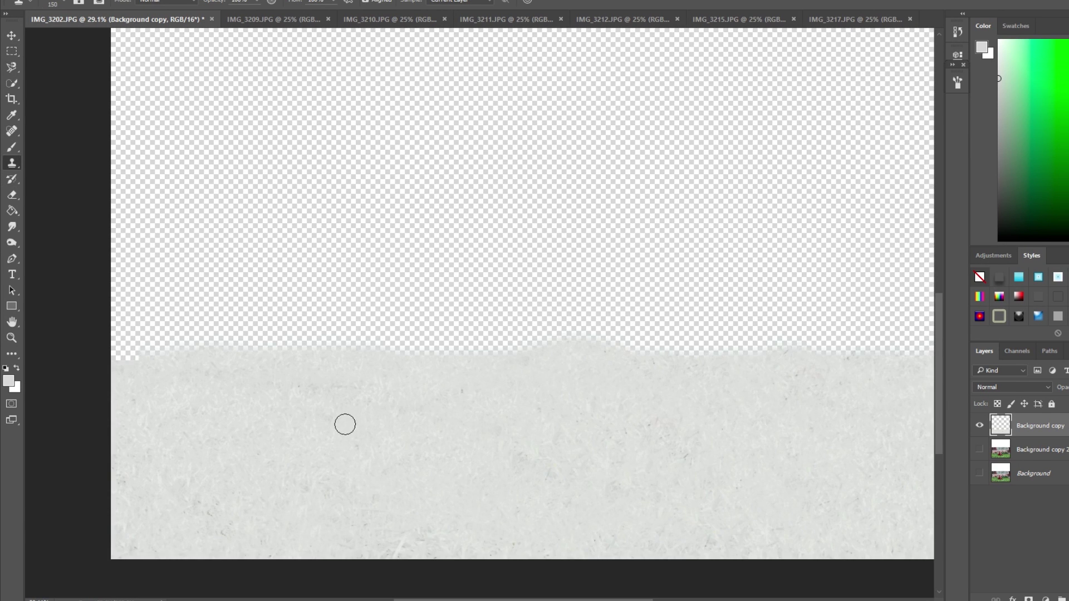
{"action": "left_click", "coordinate": [265, 395], "text": "alt"}
{"action": "mouse_move", "coordinate": [181, 367]}
{"action": "left_mouse_down"}
{"action": "mouse_move", "coordinate": [100, 363]}
{"action": "mouse_move", "coordinate": [250, 357]}
{"action": "mouse_move", "coordinate": [369, 372]}
{"action": "mouse_move", "coordinate": [649, 349]}
{"action": "mouse_move", "coordinate": [807, 372]}
{"action": "left_mouse_up"}
{"action": "left_click", "coordinate": [290, 436], "text": "alt"}
{"action": "scroll", "coordinate": [721, 421], "scroll_direction": "down", "scroll_amount": 1}
{"action": "left_click", "coordinate": [661, 434], "text": "alt"}
{"action": "left_click_drag", "start_coordinate": [710, 390], "coordinate": [790, 374]}
{"action": "left_click_drag", "start_coordinate": [683, 444], "coordinate": [504, 482]}
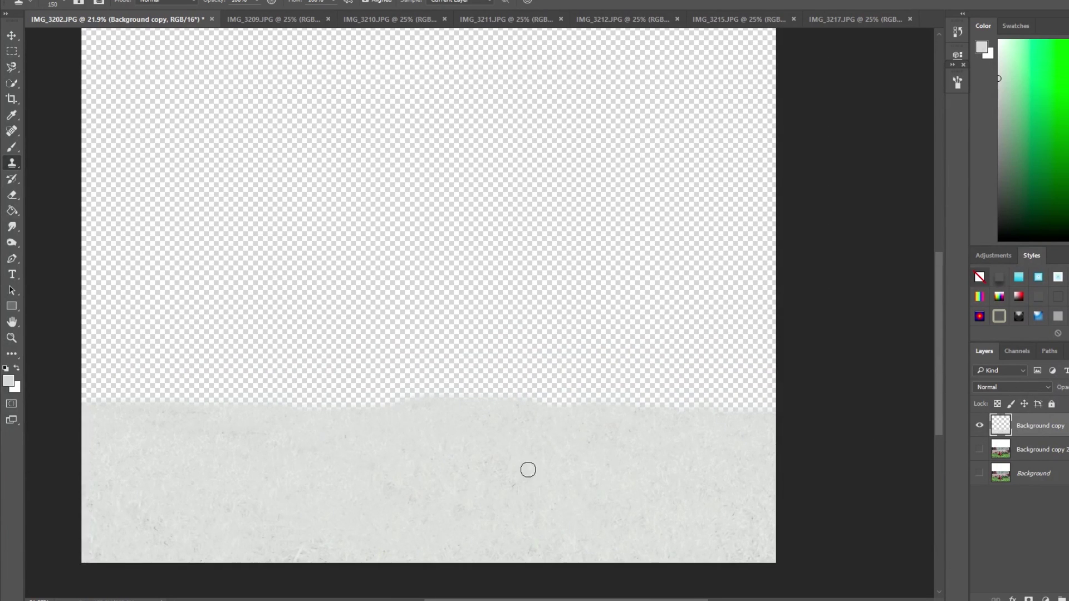
{"action": "left_click_drag", "start_coordinate": [551, 426], "coordinate": [768, 405]}
{"action": "left_click_drag", "start_coordinate": [691, 412], "coordinate": [533, 412]}
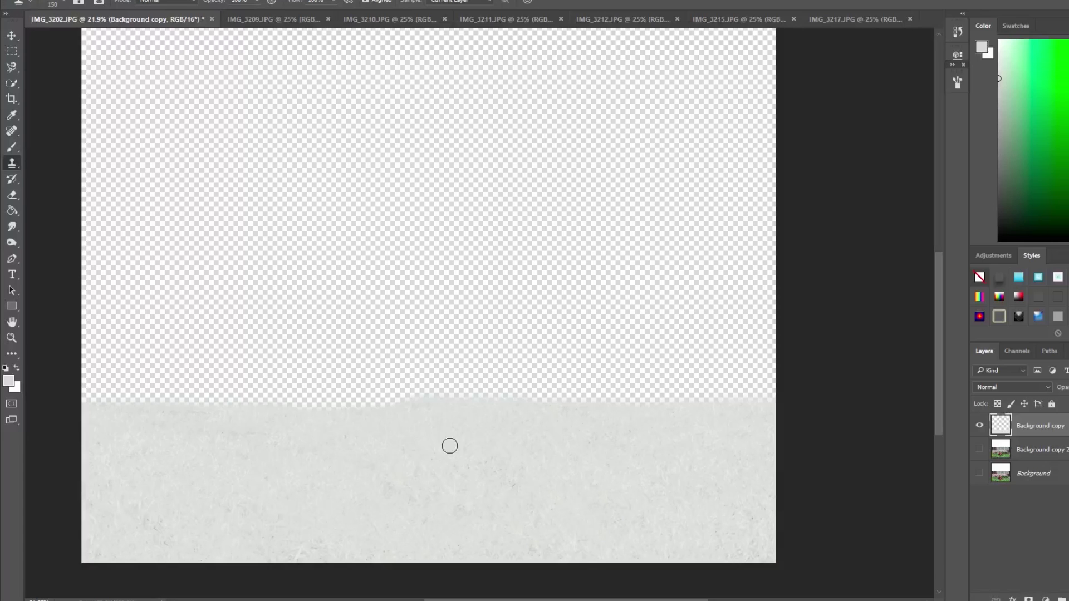
Fill the remaining dip near the middle of the lawn's upper edge with cloned snow texture.
{"action": "scroll", "coordinate": [320, 489], "scroll_direction": "left", "scroll_amount": 5}
{"action": "scroll", "coordinate": [441, 482], "scroll_direction": "up", "scroll_amount": 2}
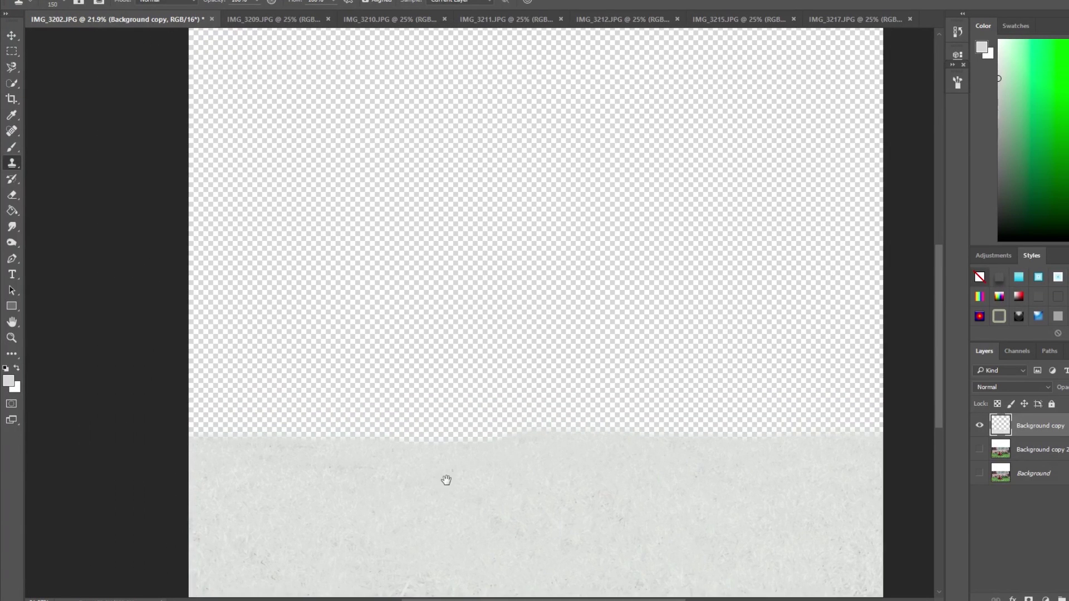
{"action": "mouse_move", "coordinate": [481, 454]}
{"action": "left_mouse_down"}
{"action": "mouse_move", "coordinate": [389, 453]}
{"action": "mouse_move", "coordinate": [369, 466]}
{"action": "mouse_move", "coordinate": [419, 461]}
{"action": "mouse_move", "coordinate": [549, 503]}
{"action": "left_mouse_up"}
{"action": "left_click", "coordinate": [328, 536], "text": "alt"}
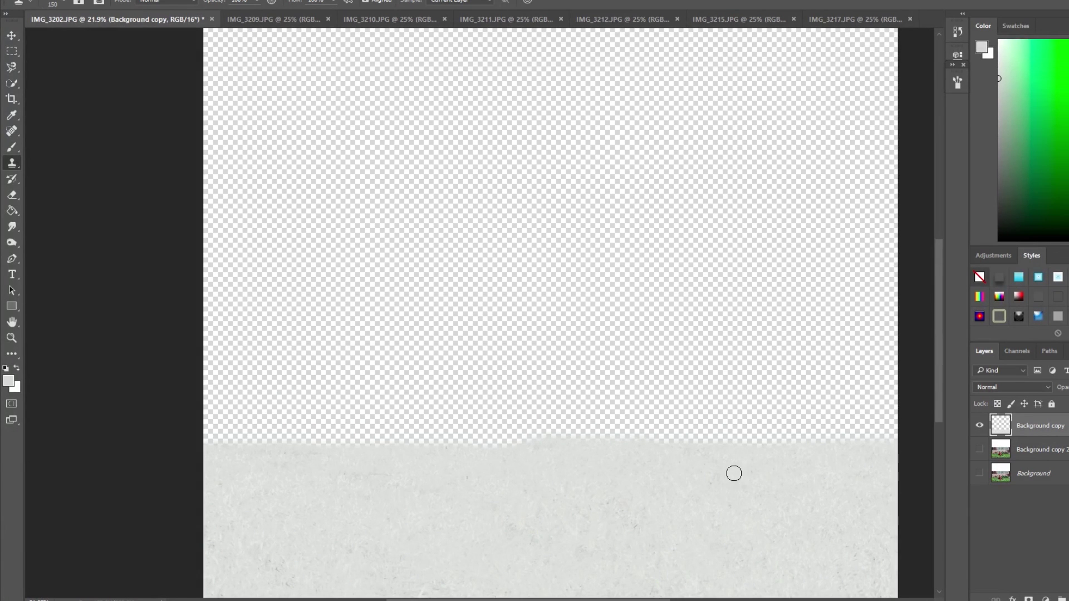
{"action": "left_click", "coordinate": [556, 495], "text": "alt"}
{"action": "left_click_drag", "start_coordinate": [558, 454], "coordinate": [438, 453]}
{"action": "scroll", "coordinate": [393, 496], "scroll_direction": "down", "scroll_amount": 1}
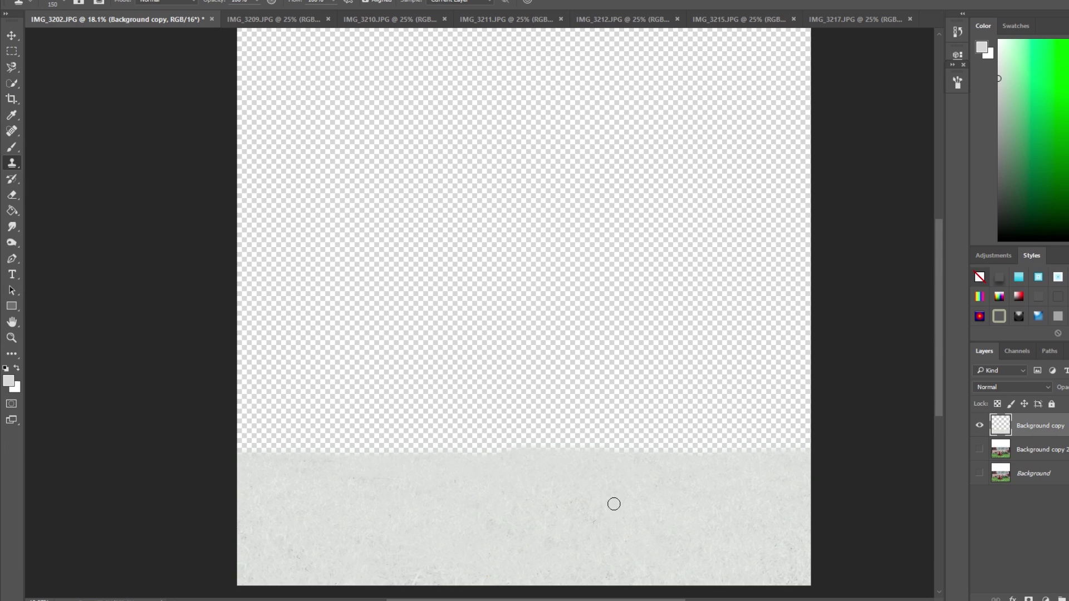
Hide Background copy, show Background copy 2 and make it active, with the Quick Selection tool ready.
{"action": "left_click", "coordinate": [980, 425]}
{"action": "left_click", "coordinate": [979, 449]}
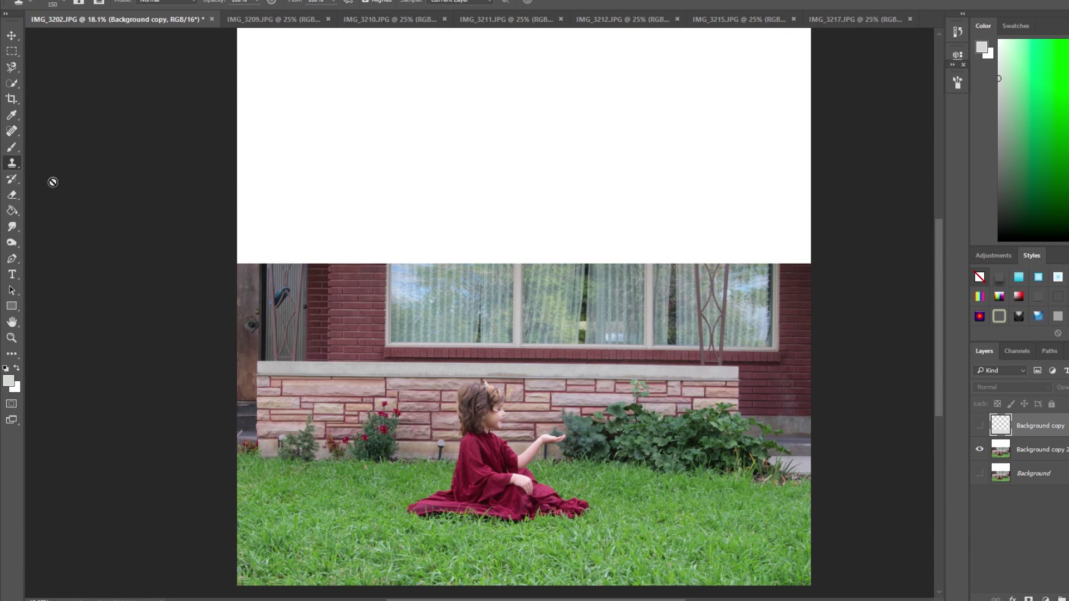
{"action": "left_click", "coordinate": [13, 69]}
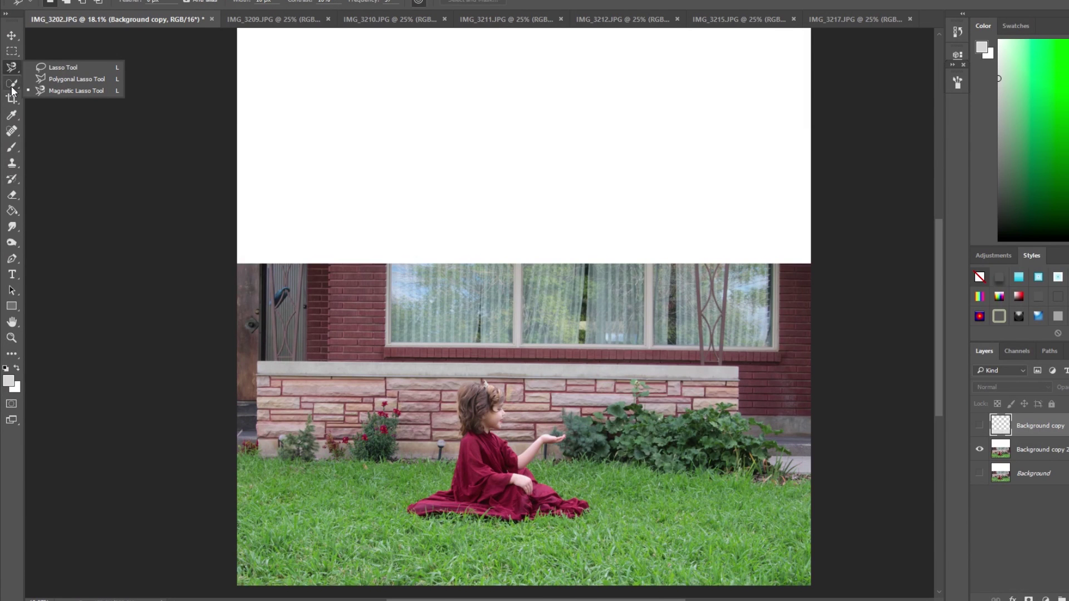
{"action": "left_click", "coordinate": [11, 83]}
{"action": "scroll", "coordinate": [480, 447], "scroll_direction": "up", "scroll_amount": 5}
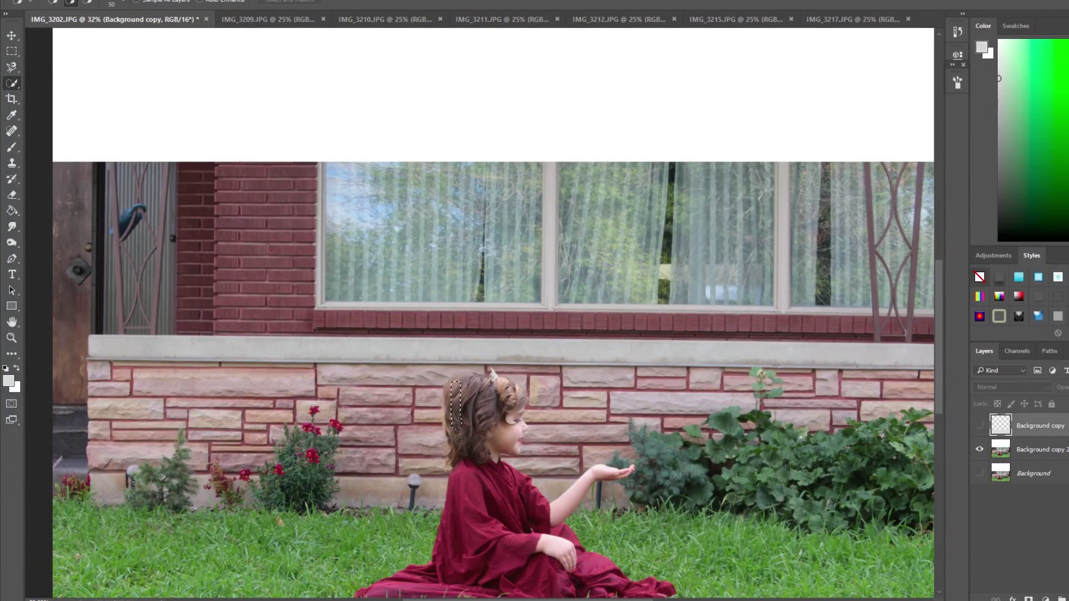
{"action": "key", "text": "alt+bracketleft"}
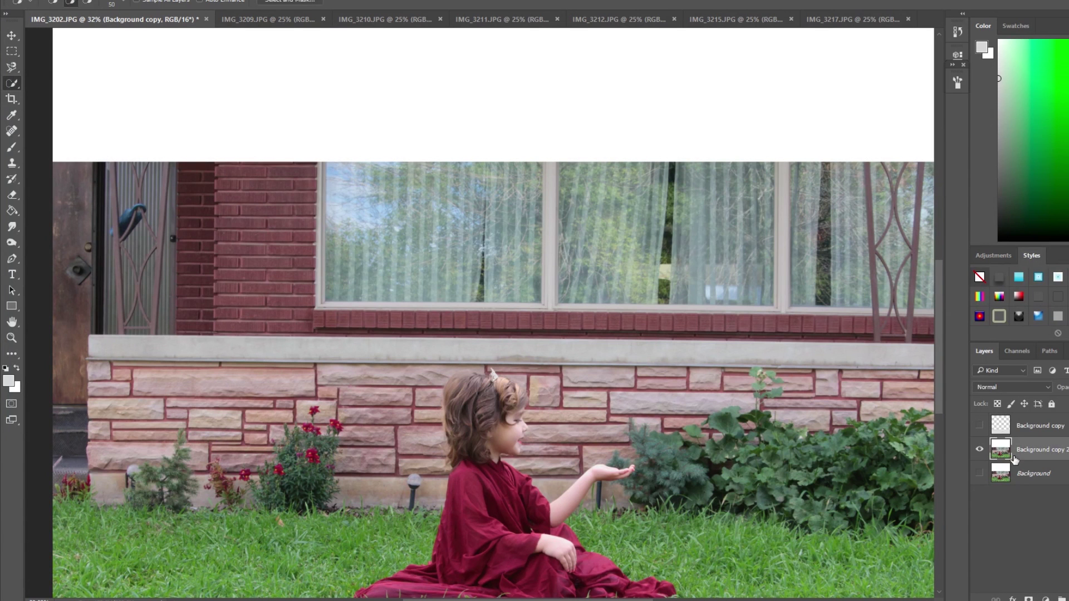
Try a quick selection of the girl on Background copy 2, reduce the brush size to 25, and clear the selection.
{"action": "left_click_drag", "start_coordinate": [481, 488], "coordinate": [454, 383]}
{"action": "mouse_move", "coordinate": [352, 494]}
{"action": "left_mouse_down"}
{"action": "mouse_move", "coordinate": [337, 489]}
{"action": "mouse_move", "coordinate": [518, 467]}
{"action": "left_mouse_up"}
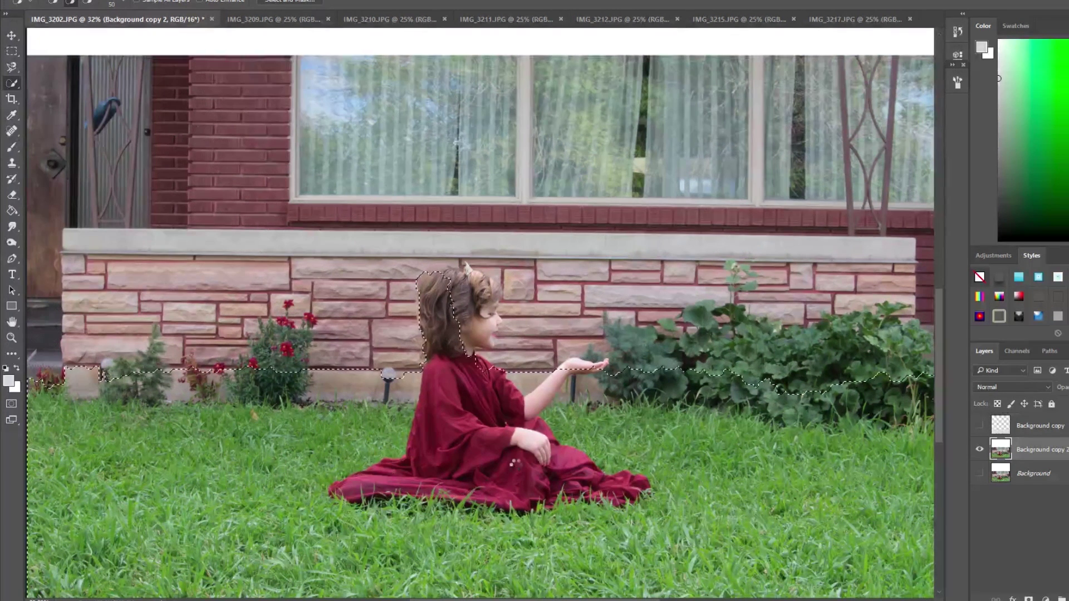
{"action": "key", "text": "bracketleft"}
{"action": "key", "text": "bracketleft"}
{"action": "key", "text": "bracketleft"}
{"action": "key", "text": "bracketleft"}
{"action": "key", "text": "bracketleft"}
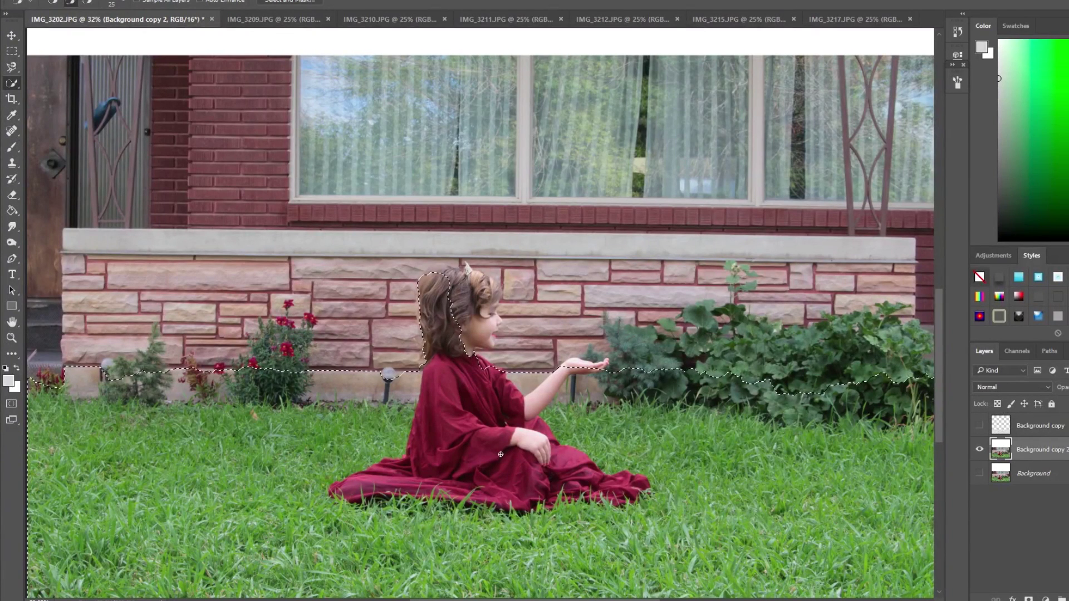
{"action": "key", "text": "m"}
{"action": "key", "text": "ctrl+d"}
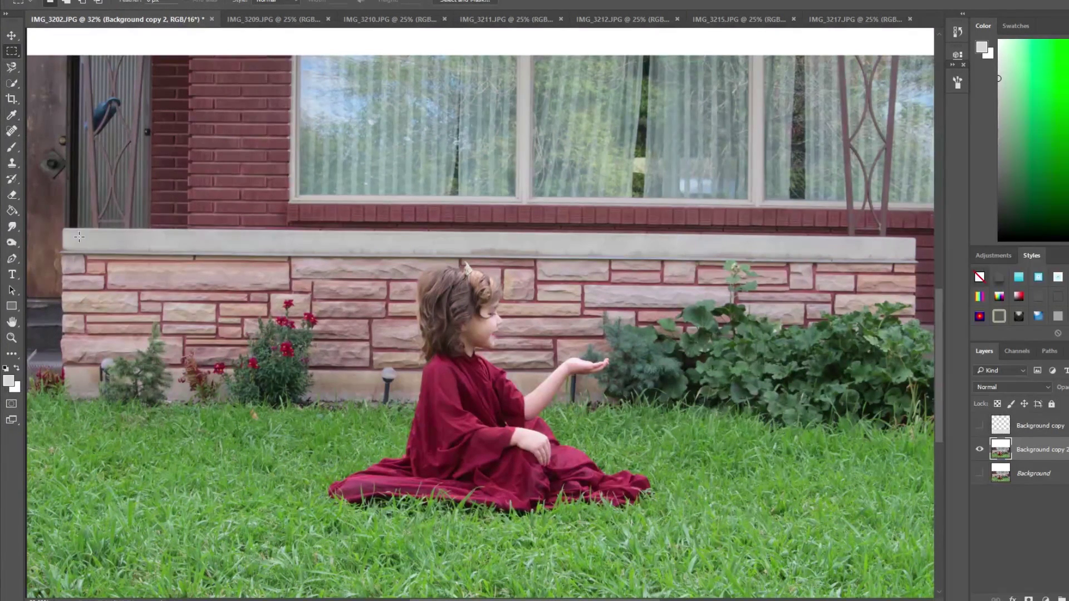
Quick-select the girl's red cloak and her outstretched arm and hand on Background copy 2.
{"action": "key", "text": "w"}
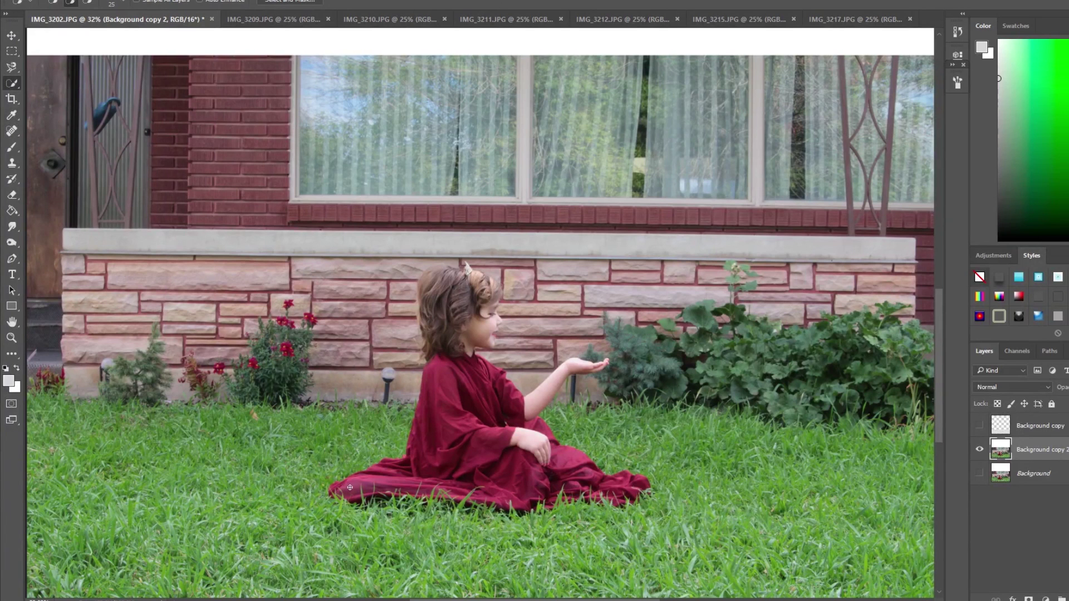
{"action": "mouse_move", "coordinate": [394, 490]}
{"action": "left_mouse_down"}
{"action": "mouse_move", "coordinate": [628, 489]}
{"action": "mouse_move", "coordinate": [563, 479]}
{"action": "mouse_move", "coordinate": [545, 453]}
{"action": "left_mouse_up"}
{"action": "left_click_drag", "start_coordinate": [369, 479], "coordinate": [427, 452]}
{"action": "scroll", "coordinate": [461, 368], "scroll_direction": "up", "scroll_amount": 2}
{"action": "left_click_drag", "start_coordinate": [461, 368], "coordinate": [523, 391]}
{"action": "scroll", "coordinate": [564, 437], "scroll_direction": "up", "scroll_amount": 2}
{"action": "mouse_move", "coordinate": [673, 352]}
{"action": "left_mouse_down"}
{"action": "mouse_move", "coordinate": [629, 353]}
{"action": "mouse_move", "coordinate": [564, 432]}
{"action": "left_mouse_up"}
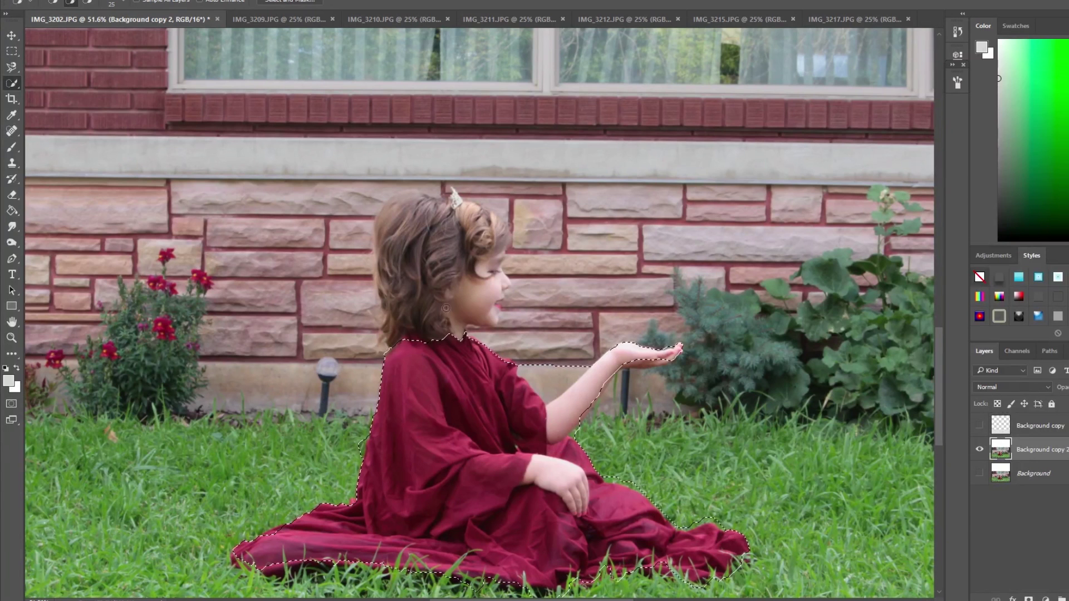
Add the girl's head and hair to the quick selection and subtract the stone wall above and behind her head.
{"action": "left_click_drag", "start_coordinate": [484, 329], "coordinate": [453, 224]}
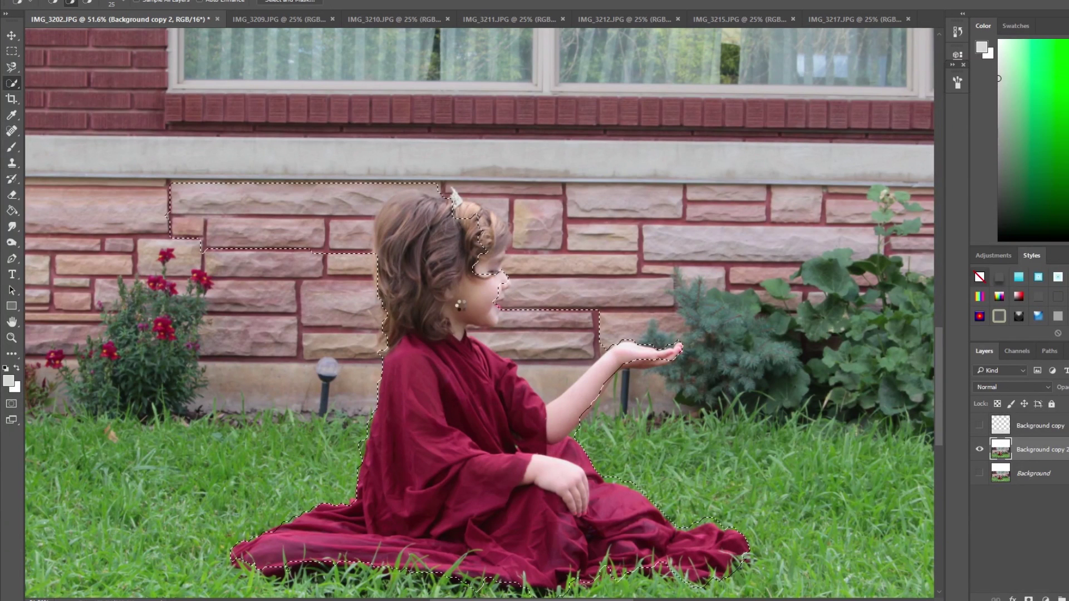
{"action": "mouse_move", "coordinate": [429, 170]}
{"action": "left_mouse_down"}
{"action": "mouse_move", "coordinate": [384, 206]}
{"action": "mouse_move", "coordinate": [375, 269]}
{"action": "left_mouse_up"}
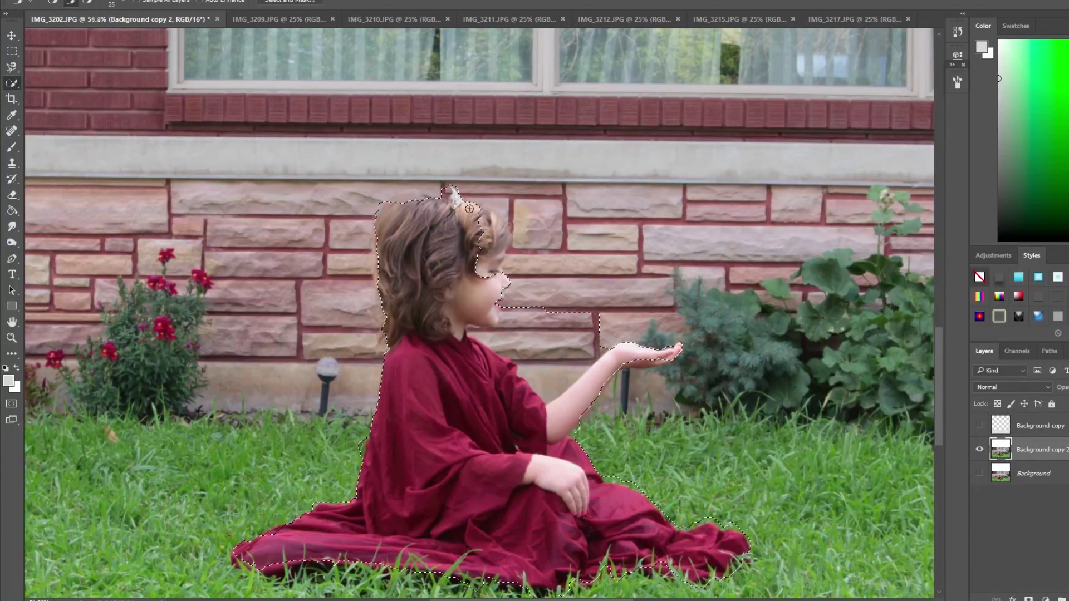
{"action": "scroll", "coordinate": [472, 208], "scroll_direction": "up", "scroll_amount": 1}
{"action": "left_click_drag", "start_coordinate": [405, 189], "coordinate": [377, 196]}
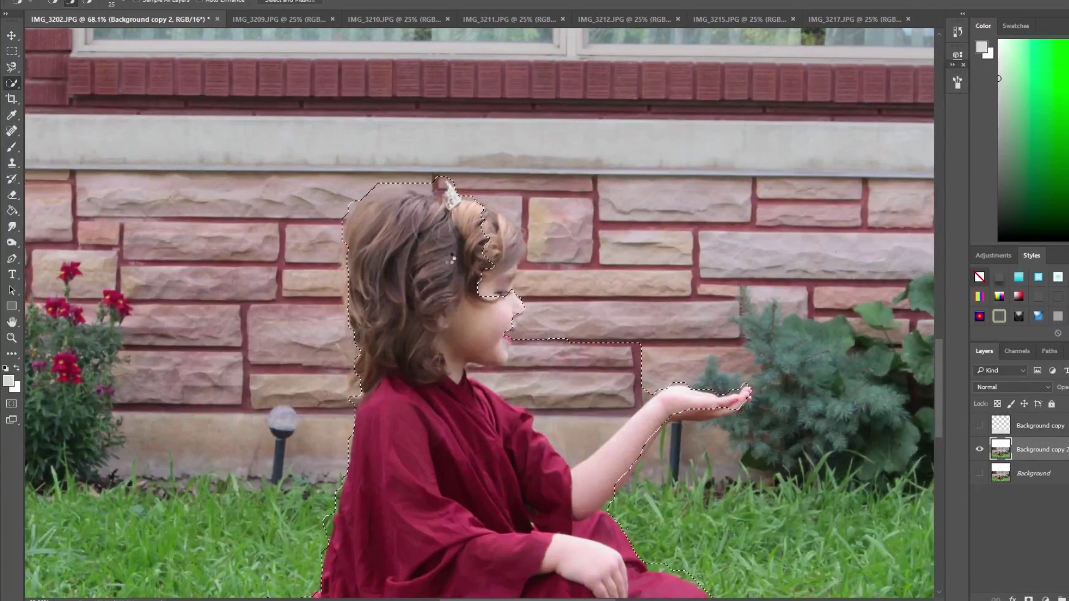
Refine the selection at the back of the girl's neck, subtracting the wall beside her hair and shoulder.
{"action": "left_click", "coordinate": [360, 385]}
{"action": "mouse_move", "coordinate": [359, 365]}
{"action": "left_mouse_down"}
{"action": "mouse_move", "coordinate": [350, 294]}
{"action": "mouse_move", "coordinate": [373, 287]}
{"action": "mouse_move", "coordinate": [334, 299]}
{"action": "mouse_move", "coordinate": [354, 405]}
{"action": "left_mouse_up"}
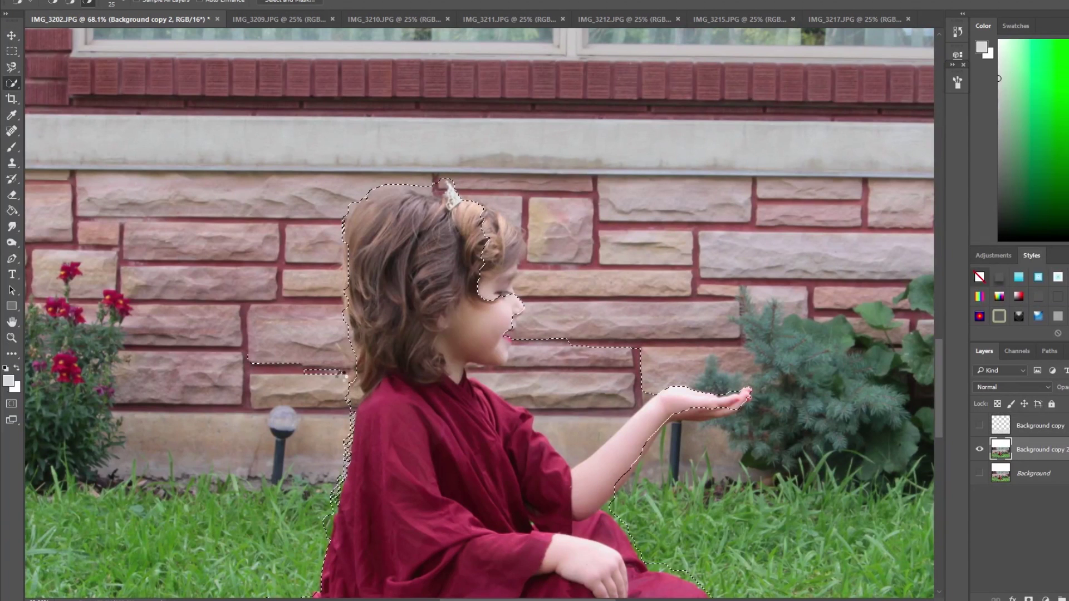
{"action": "left_click_drag", "start_coordinate": [310, 377], "coordinate": [341, 375]}
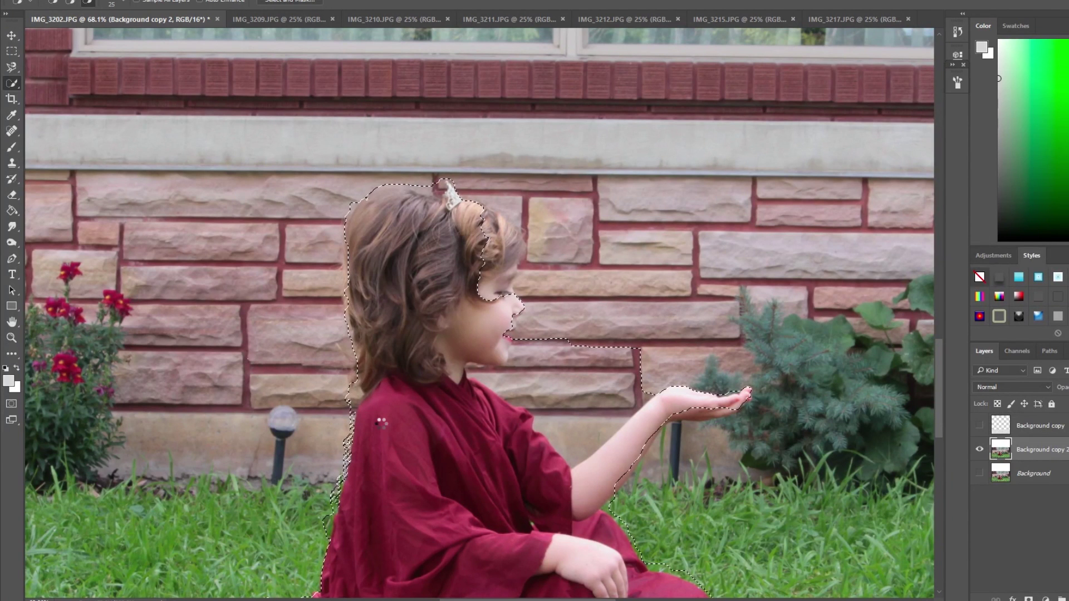
{"action": "key", "text": "alt"}
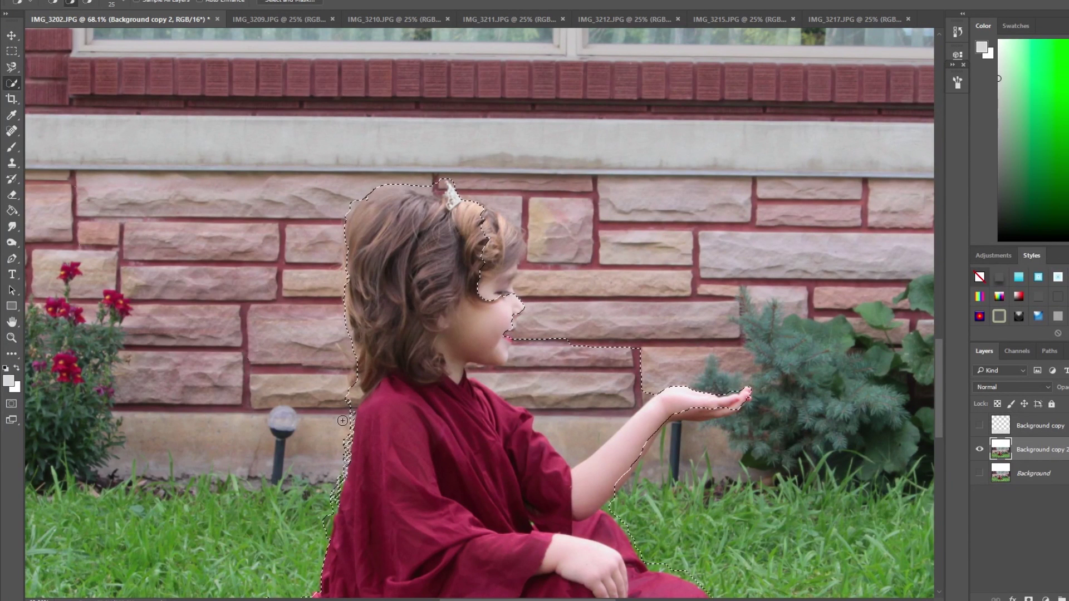
Add the girl's front curls, face and palm to the selection and subtract the wall between her face and outstretched arm.
{"action": "mouse_move", "coordinate": [479, 208]}
{"action": "left_mouse_down"}
{"action": "mouse_move", "coordinate": [511, 254]}
{"action": "mouse_move", "coordinate": [518, 360]}
{"action": "left_mouse_up"}
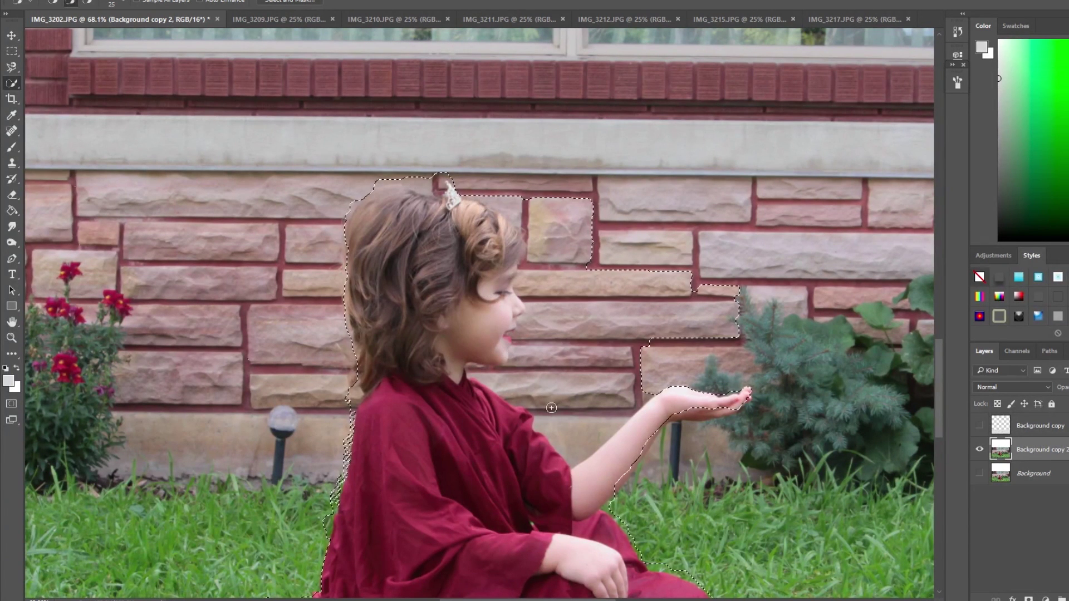
{"action": "mouse_move", "coordinate": [483, 380]}
{"action": "left_mouse_down", "text": "alt"}
{"action": "mouse_move", "coordinate": [584, 440]}
{"action": "mouse_move", "coordinate": [599, 416]}
{"action": "mouse_move", "coordinate": [537, 364]}
{"action": "mouse_move", "coordinate": [523, 377]}
{"action": "mouse_move", "coordinate": [539, 304]}
{"action": "mouse_move", "coordinate": [532, 236]}
{"action": "mouse_move", "coordinate": [521, 209]}
{"action": "mouse_move", "coordinate": [481, 193]}
{"action": "mouse_move", "coordinate": [530, 192]}
{"action": "left_mouse_up", "text": "alt"}
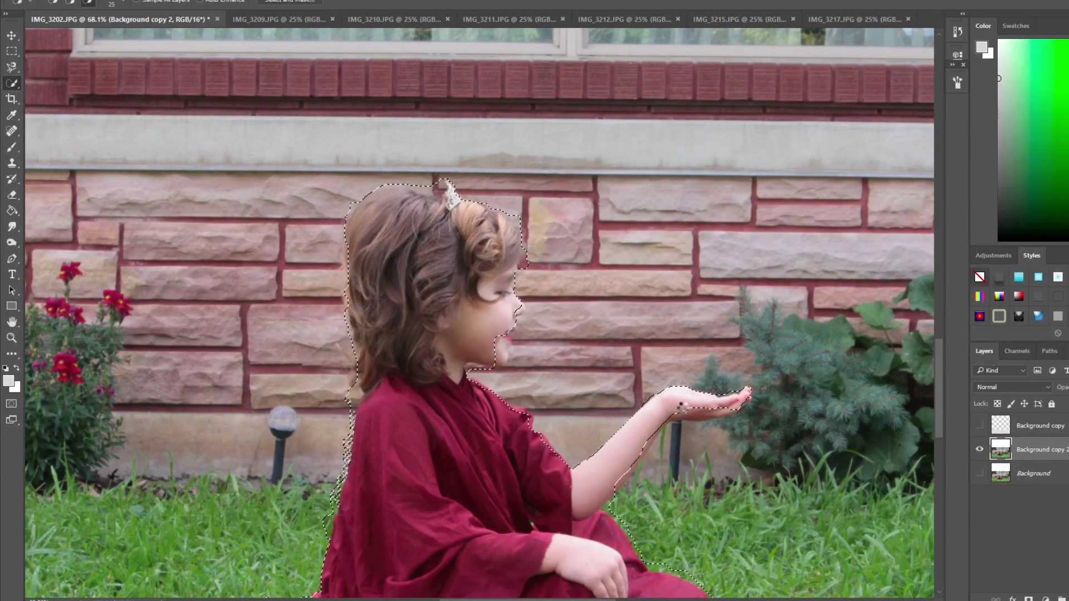
{"action": "left_click_drag", "start_coordinate": [680, 409], "coordinate": [709, 412]}
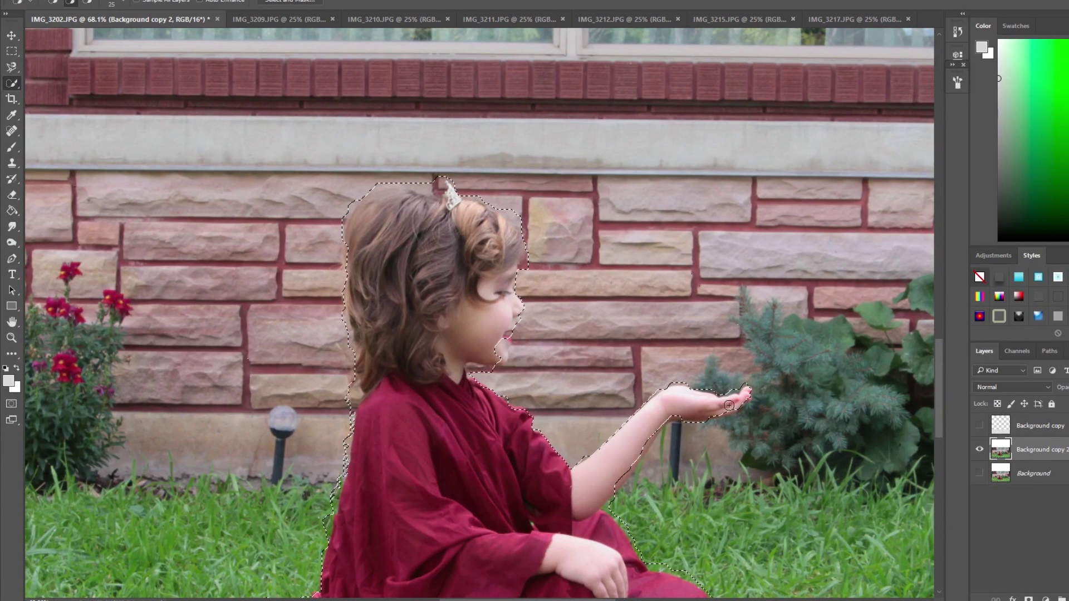
{"action": "left_click_drag", "start_coordinate": [506, 337], "coordinate": [504, 352]}
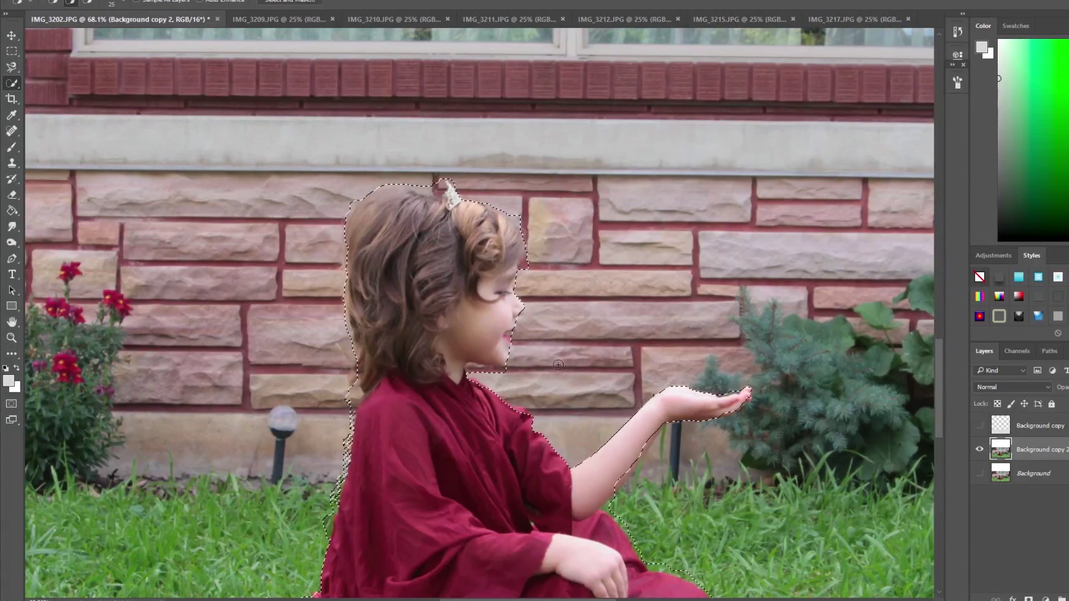
Add the tip of the girl's nose to the quick selection at close zoom.
{"action": "scroll", "coordinate": [550, 373], "scroll_direction": "up", "scroll_amount": 2}
{"action": "scroll", "coordinate": [550, 372], "scroll_direction": "up", "scroll_amount": 2}
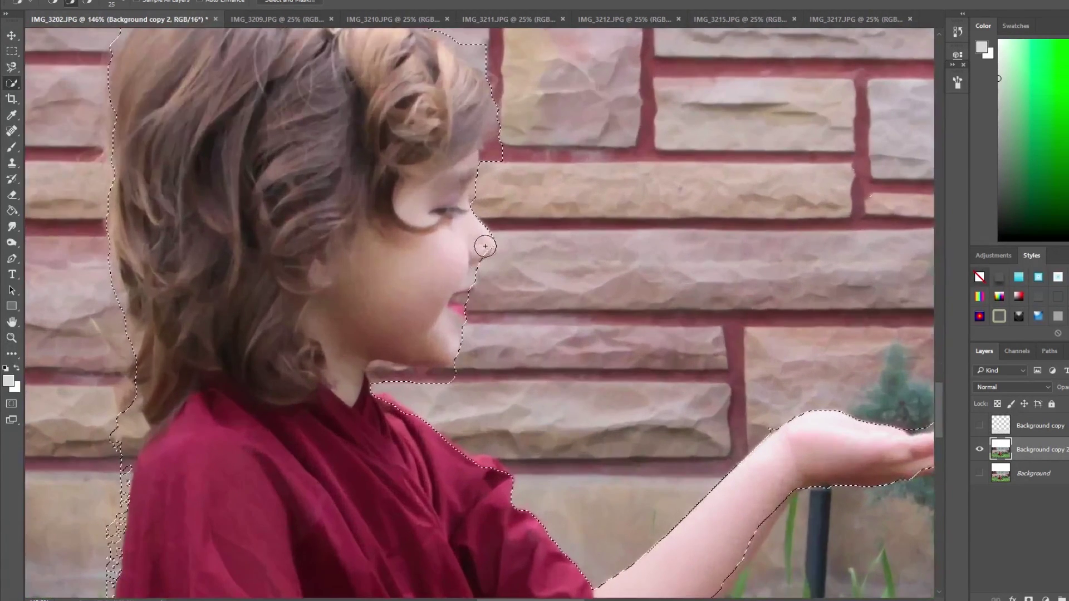
{"action": "mouse_move", "coordinate": [477, 252]}
{"action": "left_mouse_down"}
{"action": "mouse_move", "coordinate": [491, 272]}
{"action": "mouse_move", "coordinate": [486, 241]}
{"action": "left_mouse_up"}
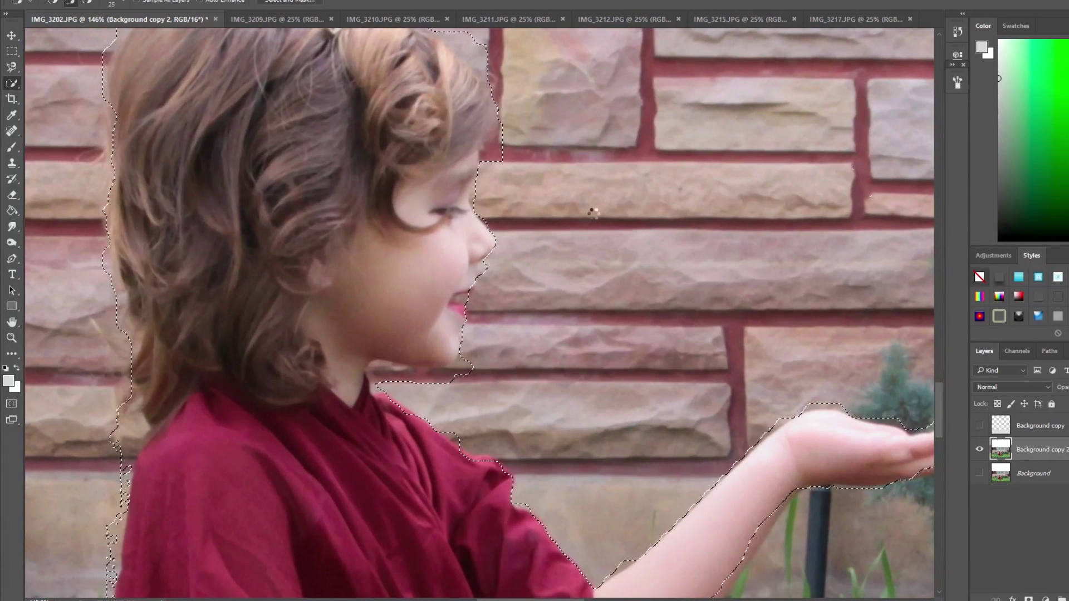
Tighten the selection along the back edge of the red cloak, excluding the wall and grass behind it.
{"action": "mouse_move", "coordinate": [393, 126]}
{"action": "left_mouse_down"}
{"action": "mouse_move", "coordinate": [400, 275]}
{"action": "mouse_move", "coordinate": [409, 241]}
{"action": "left_mouse_up"}
{"action": "left_click_drag", "start_coordinate": [128, 224], "coordinate": [134, 332]}
{"action": "mouse_move", "coordinate": [345, 508]}
{"action": "left_mouse_down"}
{"action": "mouse_move", "coordinate": [345, 422]}
{"action": "mouse_move", "coordinate": [306, 273]}
{"action": "left_mouse_up"}
{"action": "left_click_drag", "start_coordinate": [453, 339], "coordinate": [437, 327]}
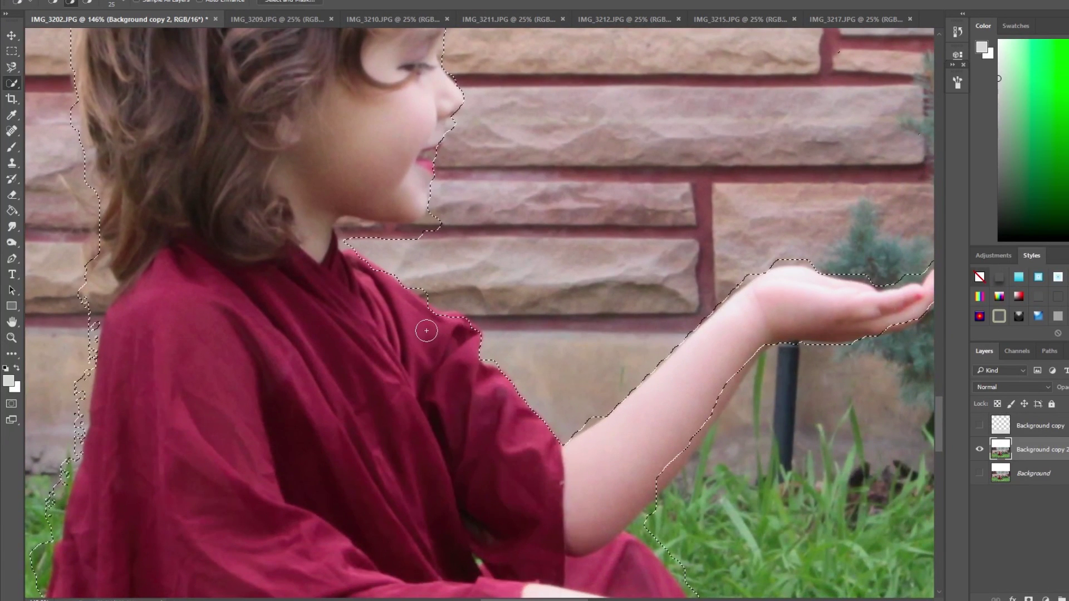
{"action": "key", "text": "ctrl+d"}
{"action": "left_click_drag", "start_coordinate": [410, 449], "coordinate": [463, 319]}
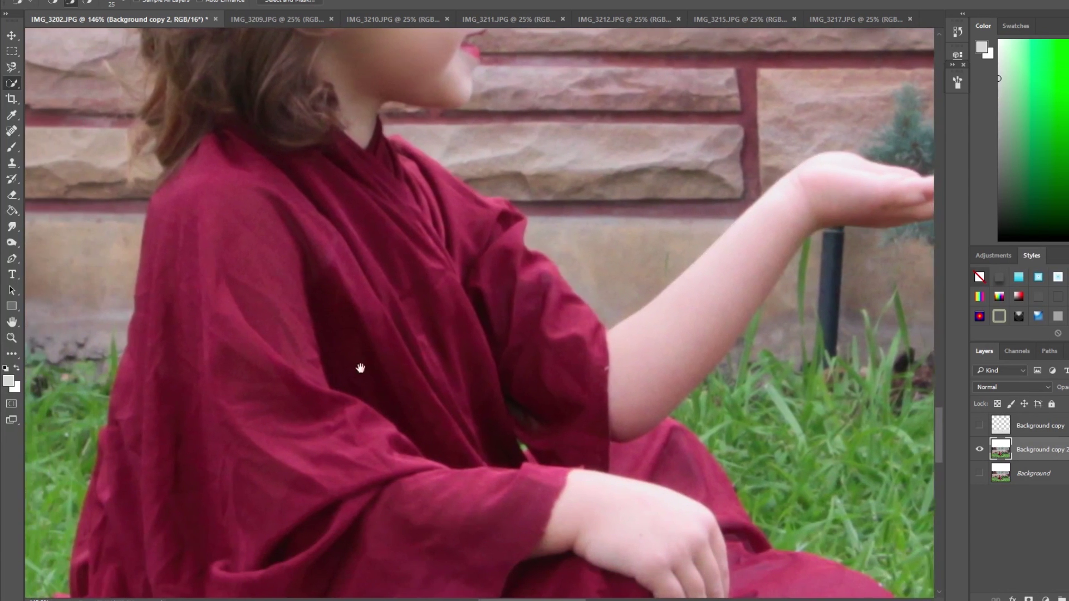
{"action": "mouse_move", "coordinate": [96, 443]}
{"action": "left_mouse_down"}
{"action": "mouse_move", "coordinate": [134, 256]}
{"action": "mouse_move", "coordinate": [122, 319]}
{"action": "left_mouse_up"}
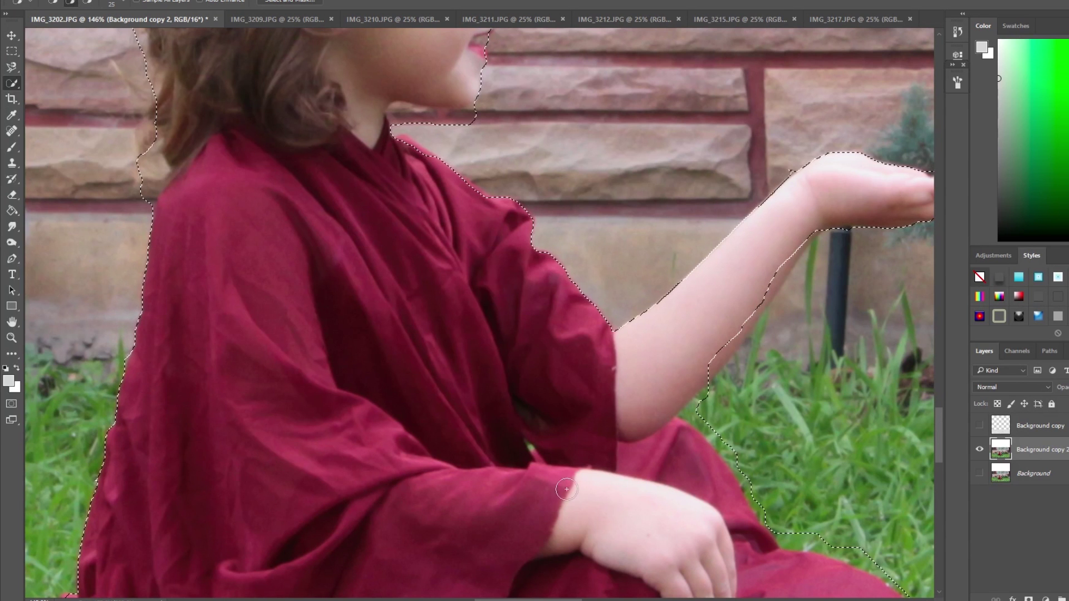
Extend the selection to the underside of the girl's outstretched forearm and the edges of her fingers.
{"action": "scroll", "coordinate": [501, 445], "scroll_direction": "right", "scroll_amount": 10}
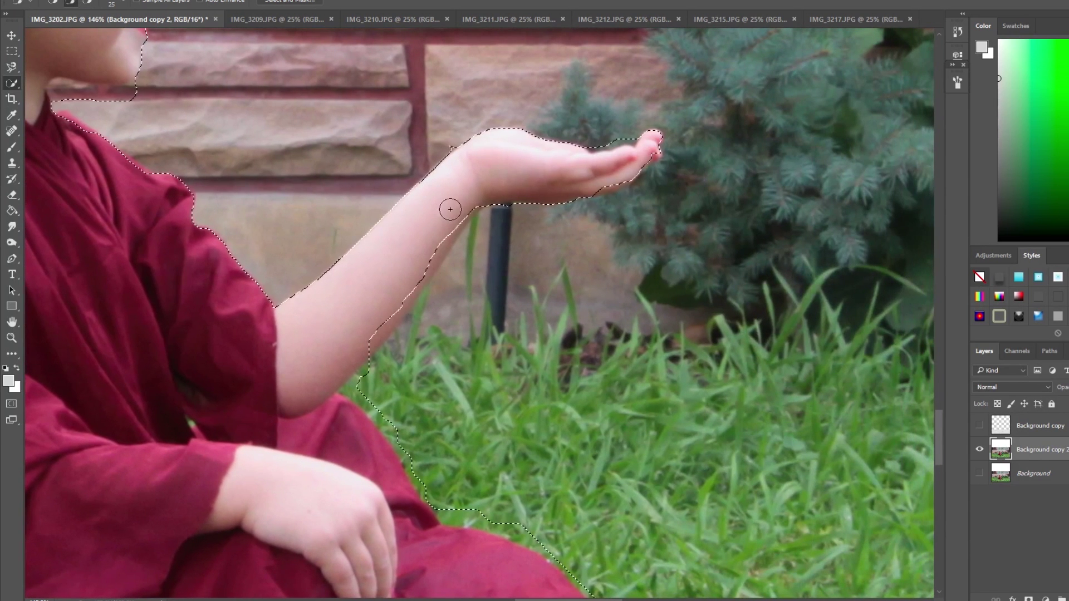
{"action": "mouse_move", "coordinate": [450, 209]}
{"action": "left_mouse_down"}
{"action": "mouse_move", "coordinate": [378, 328]}
{"action": "mouse_move", "coordinate": [401, 410]}
{"action": "mouse_move", "coordinate": [370, 393]}
{"action": "mouse_move", "coordinate": [440, 426]}
{"action": "mouse_move", "coordinate": [476, 479]}
{"action": "left_mouse_up"}
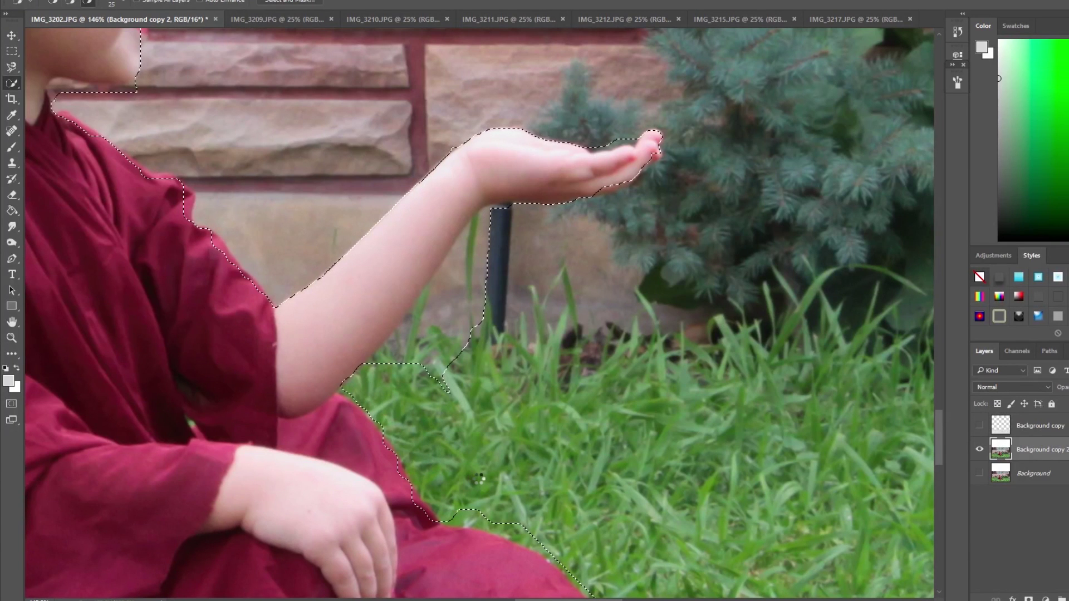
{"action": "left_click_drag", "start_coordinate": [651, 152], "coordinate": [604, 184]}
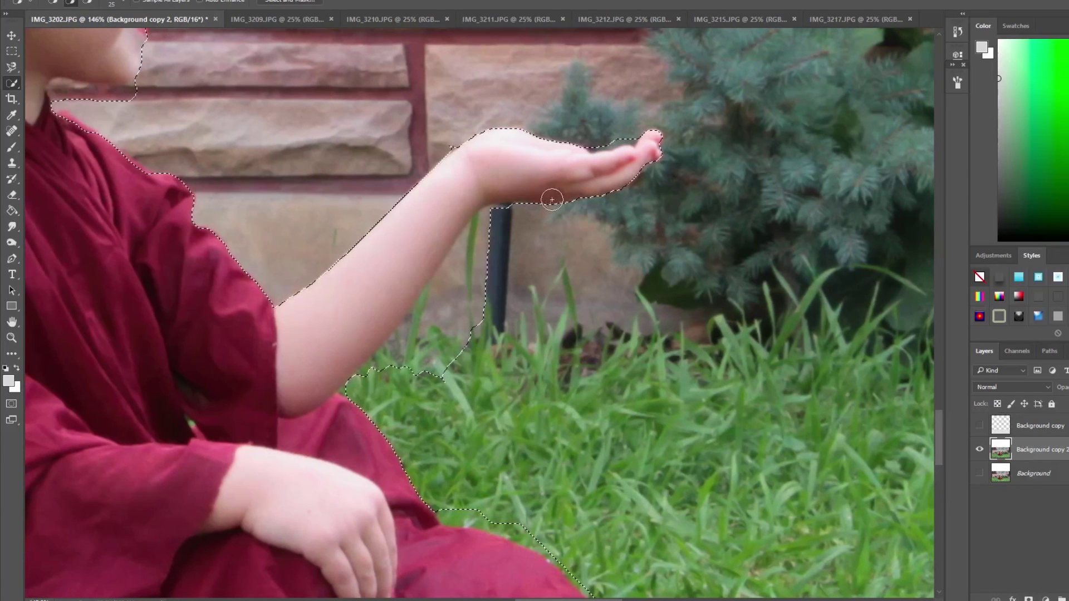
Refine the selection along the cloak's lower hem in the grass, from the knee side to the trailing tip.
{"action": "scroll", "coordinate": [552, 199], "scroll_direction": "down", "scroll_amount": 3}
{"action": "left_click_drag", "start_coordinate": [537, 388], "coordinate": [554, 157]}
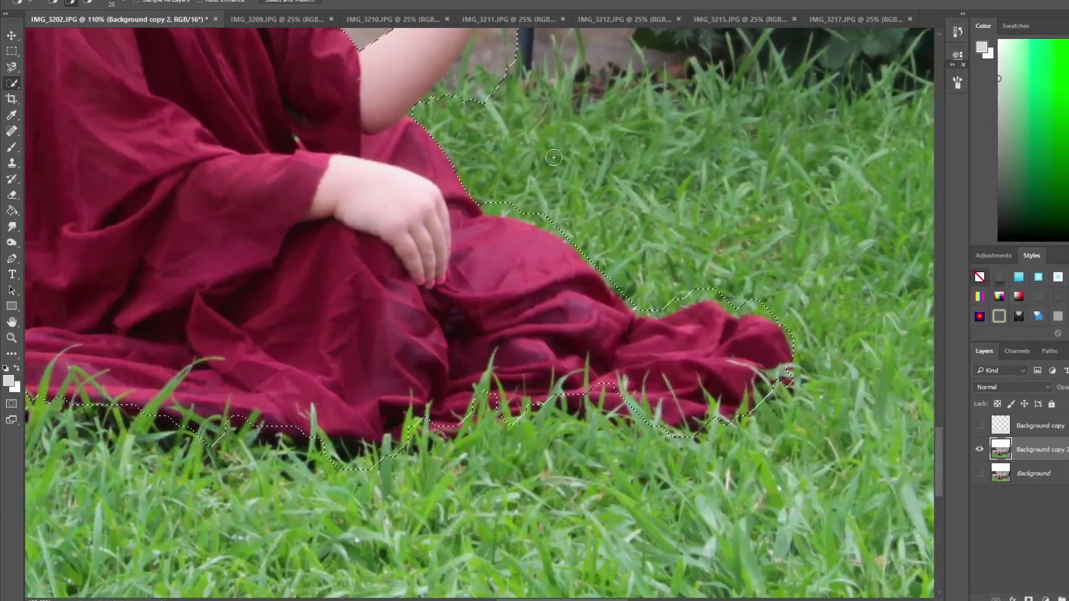
{"action": "left_click", "coordinate": [615, 425]}
{"action": "left_click_drag", "start_coordinate": [476, 411], "coordinate": [405, 419]}
{"action": "left_click_drag", "start_coordinate": [255, 393], "coordinate": [579, 379]}
{"action": "scroll", "coordinate": [269, 377], "scroll_direction": "down", "scroll_amount": 2}
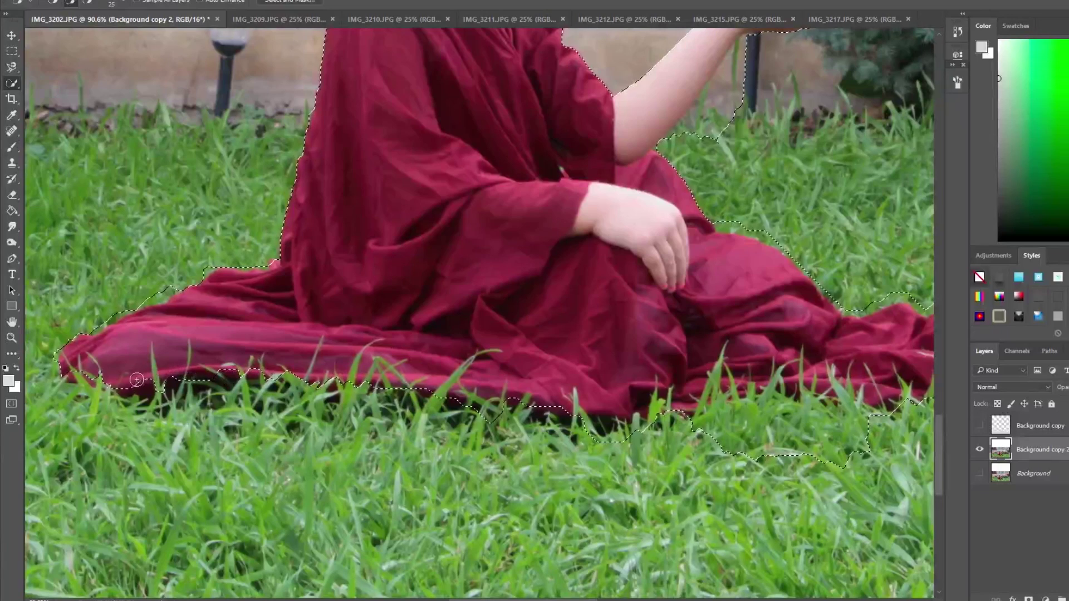
{"action": "left_click_drag", "start_coordinate": [179, 386], "coordinate": [267, 394]}
{"action": "left_click_drag", "start_coordinate": [224, 339], "coordinate": [178, 361]}
Hide Background copy 2, show Background copy, and copy the selected girl to a new layer above the snow ground.
{"action": "scroll", "coordinate": [448, 357], "scroll_direction": "down", "scroll_amount": 3}
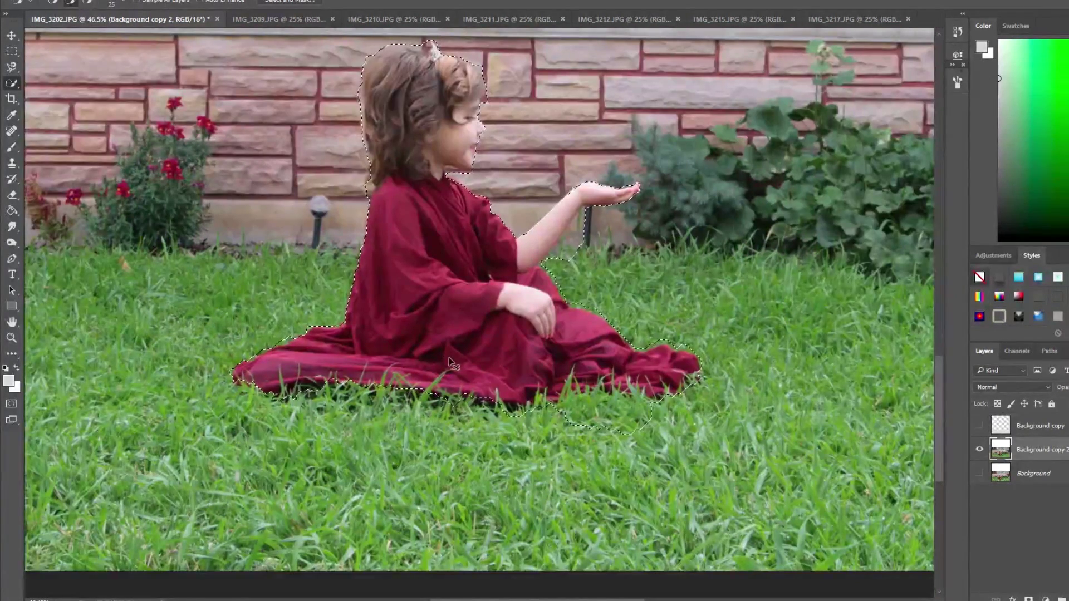
{"action": "left_click", "coordinate": [979, 449]}
{"action": "left_click", "coordinate": [979, 426]}
{"action": "left_click", "coordinate": [997, 426]}
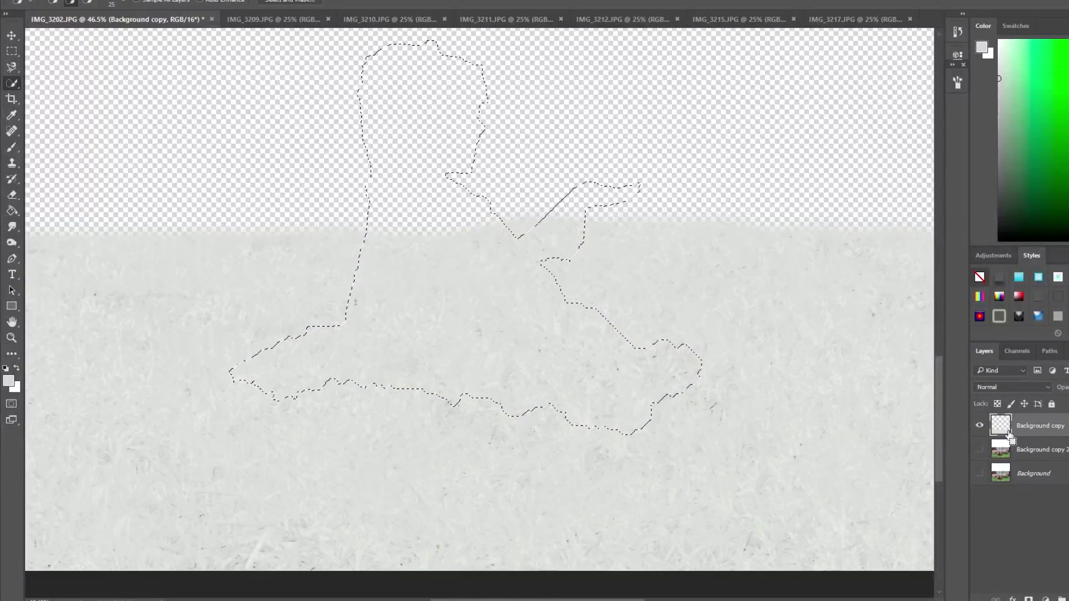
{"action": "key", "text": "ctrl+j"}
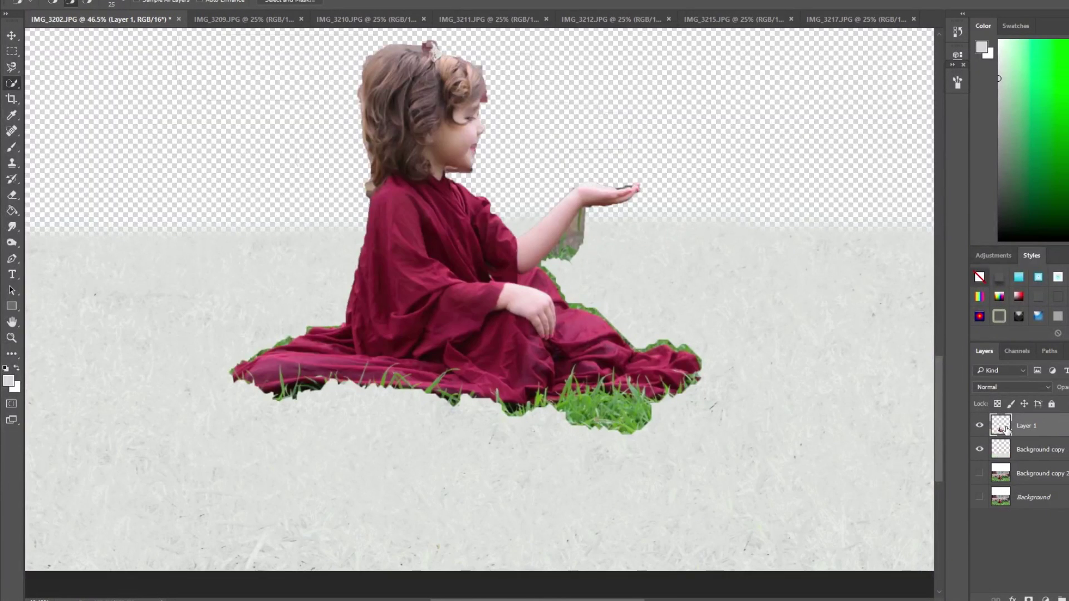
Add a layer mask to Layer 1 and set up a hard round 50 px brush with black as the foreground colour.
{"action": "scroll", "coordinate": [792, 368], "scroll_direction": "down", "scroll_amount": 3}
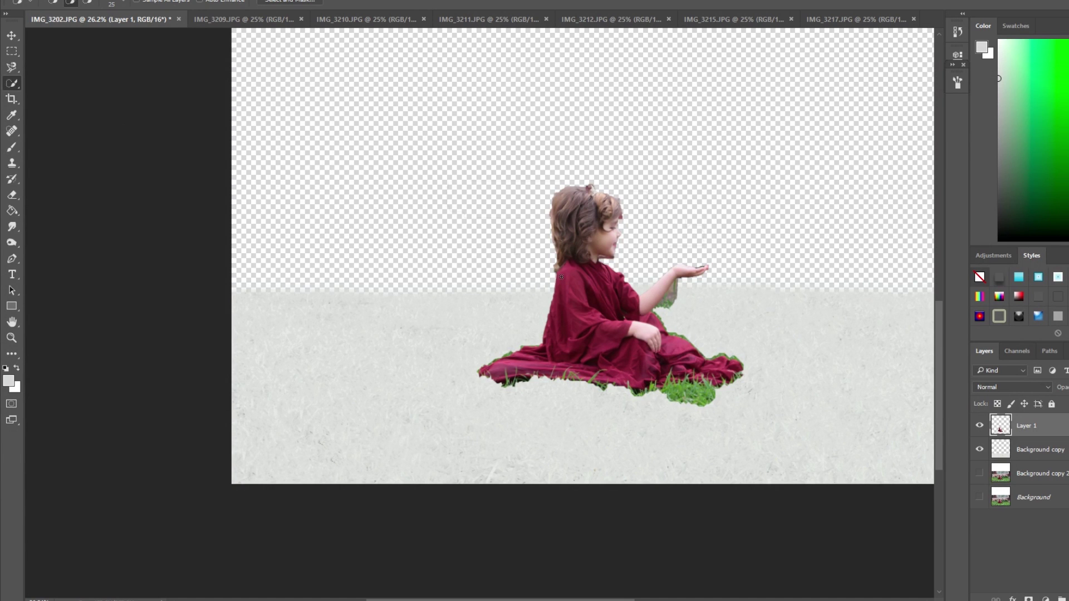
{"action": "left_click", "coordinate": [1027, 599]}
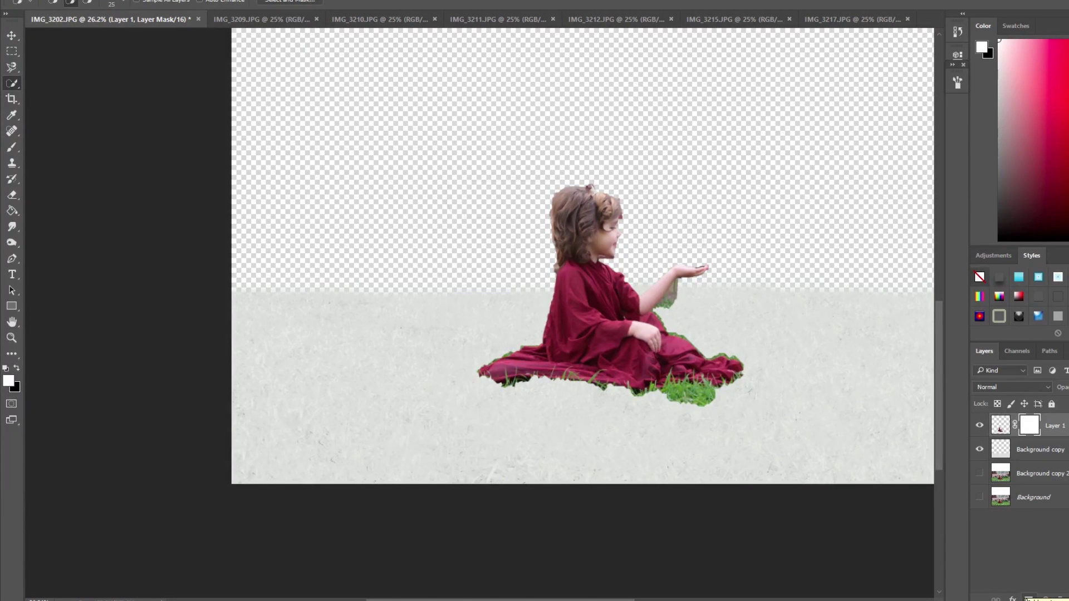
{"action": "left_click", "coordinate": [12, 148]}
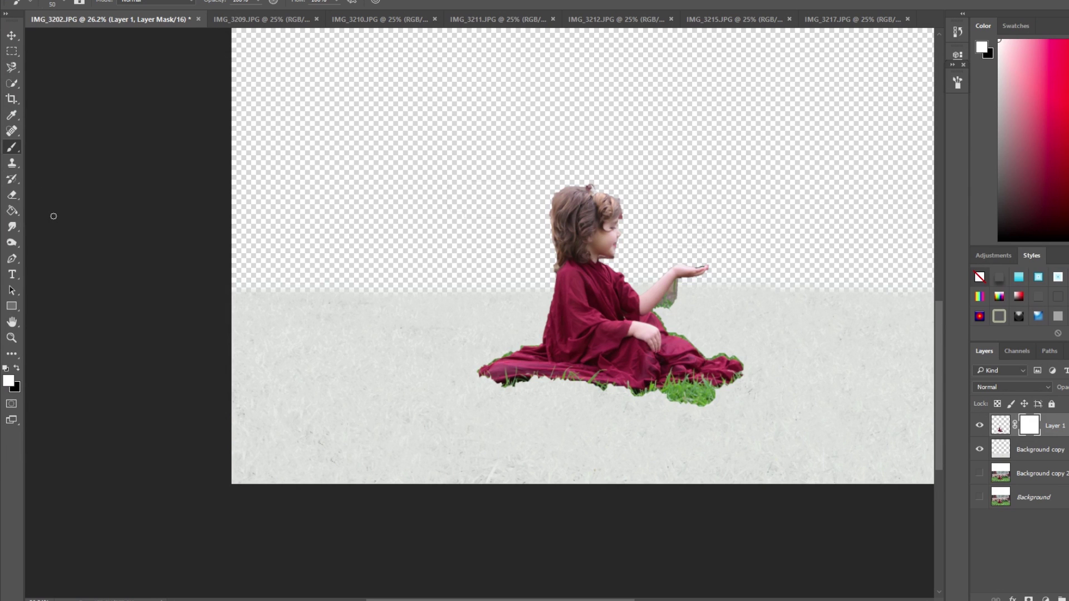
{"action": "left_click", "coordinate": [63, 3]}
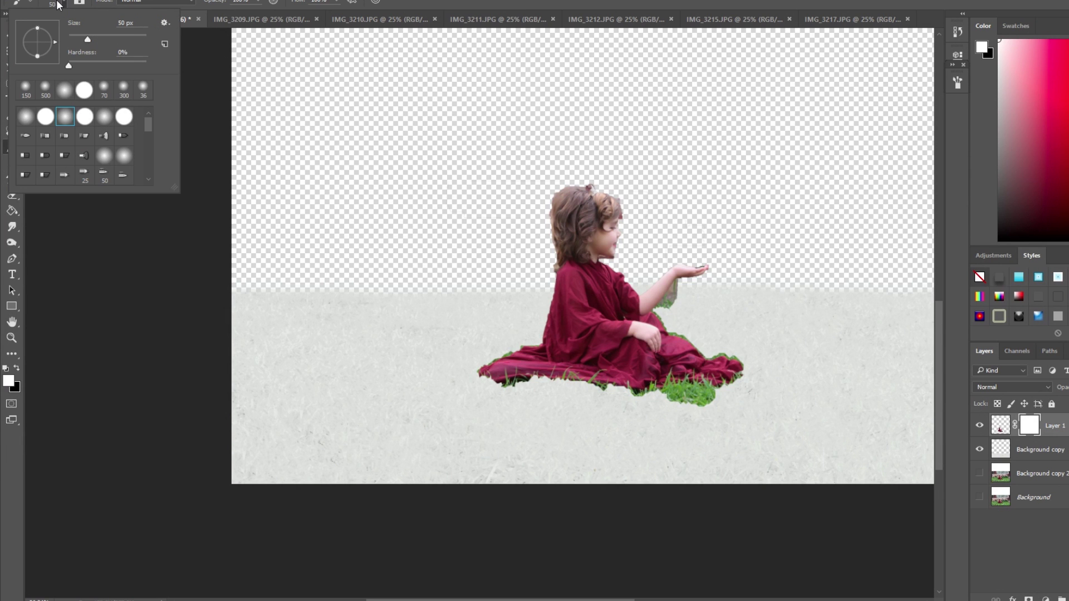
{"action": "left_click", "coordinate": [84, 117]}
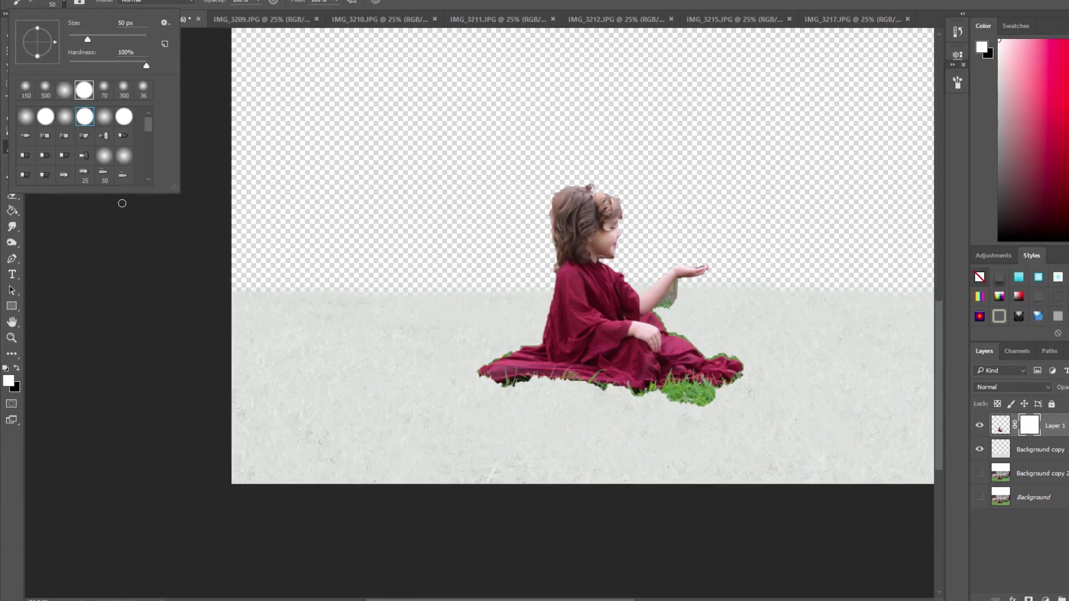
{"action": "left_click", "coordinate": [257, 215]}
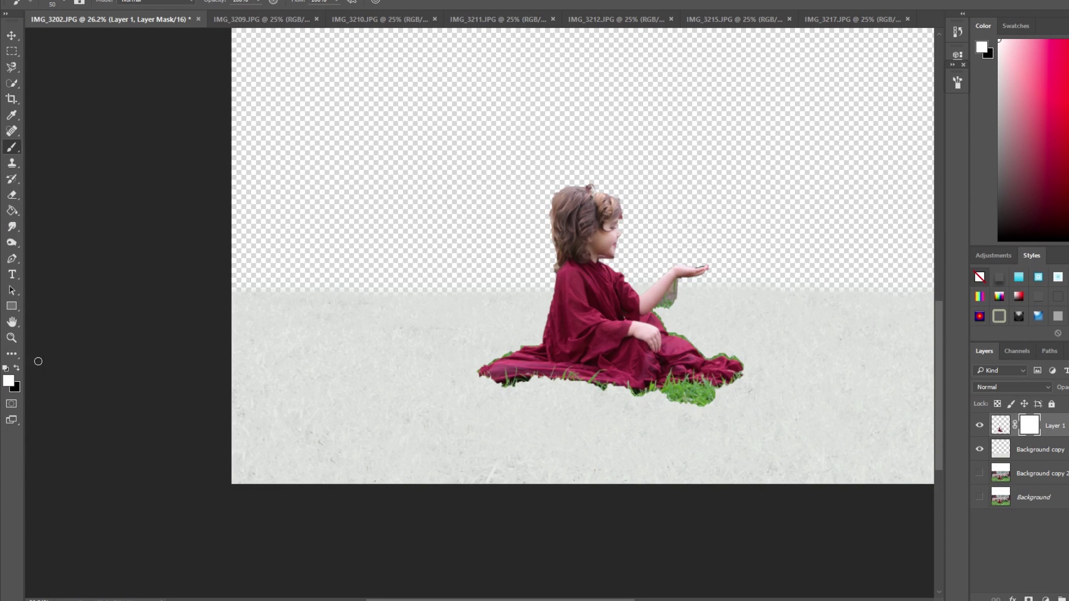
{"action": "left_click", "coordinate": [18, 369]}
Reduce the mask brush's size for detailed cleanup of the leftover background beneath the girl's outstretched arm.
{"action": "scroll", "coordinate": [558, 458], "scroll_direction": "up", "scroll_amount": 3}
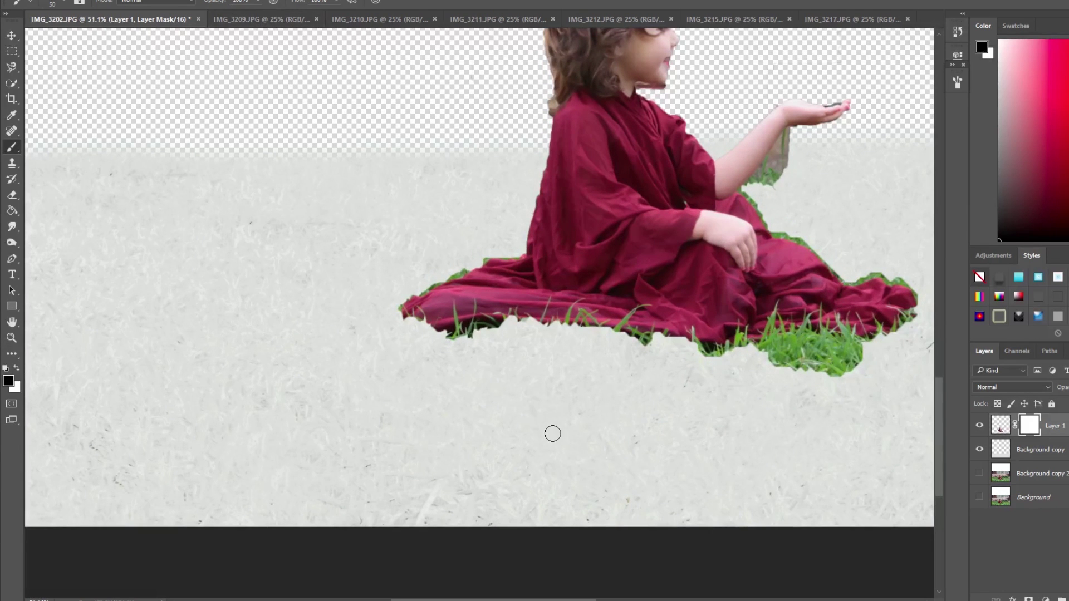
{"action": "scroll", "coordinate": [553, 434], "scroll_direction": "up", "scroll_amount": 1}
{"action": "scroll", "coordinate": [546, 437], "scroll_direction": "up", "scroll_amount": 1}
{"action": "scroll", "coordinate": [688, 269], "scroll_direction": "up", "scroll_amount": 1}
{"action": "key", "text": "bracketleft"}
{"action": "key", "text": "bracketleft"}
{"action": "key", "text": "bracketleft"}
{"action": "key", "text": "bracketleft"}
{"action": "key", "text": "bracketleft"}
{"action": "scroll", "coordinate": [699, 286], "scroll_direction": "down", "scroll_amount": 2}
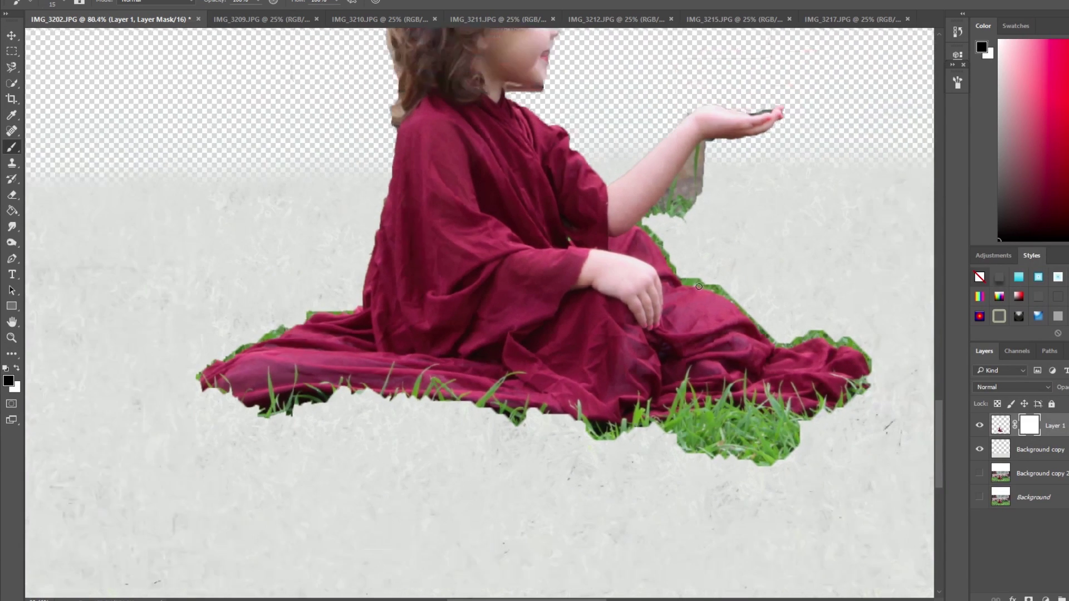
{"action": "scroll", "coordinate": [471, 373], "scroll_direction": "up", "scroll_amount": 4}
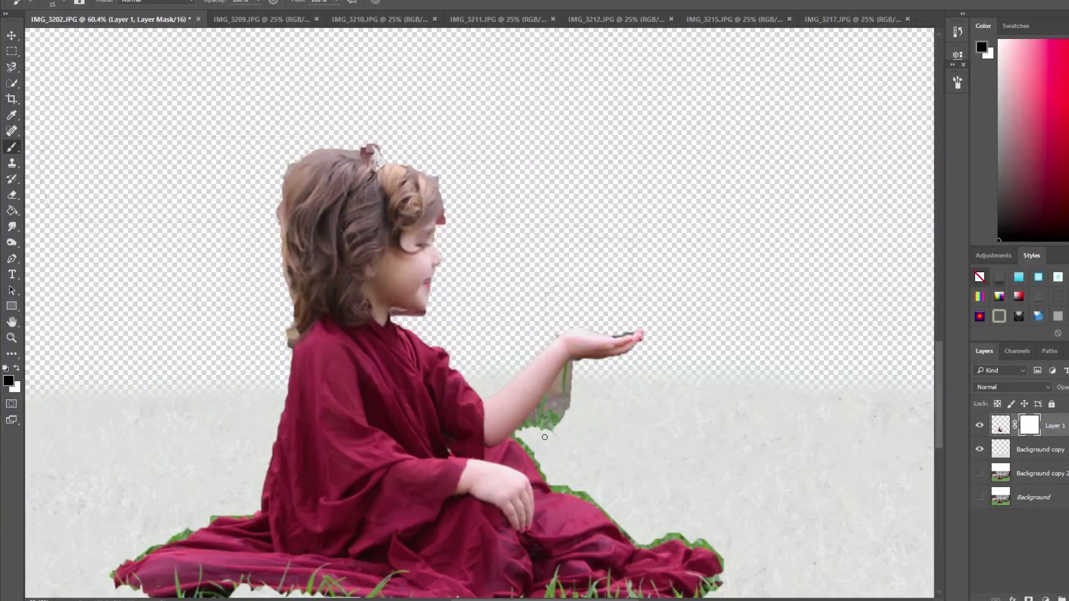
{"action": "scroll", "coordinate": [545, 436], "scroll_direction": "up", "scroll_amount": 5}
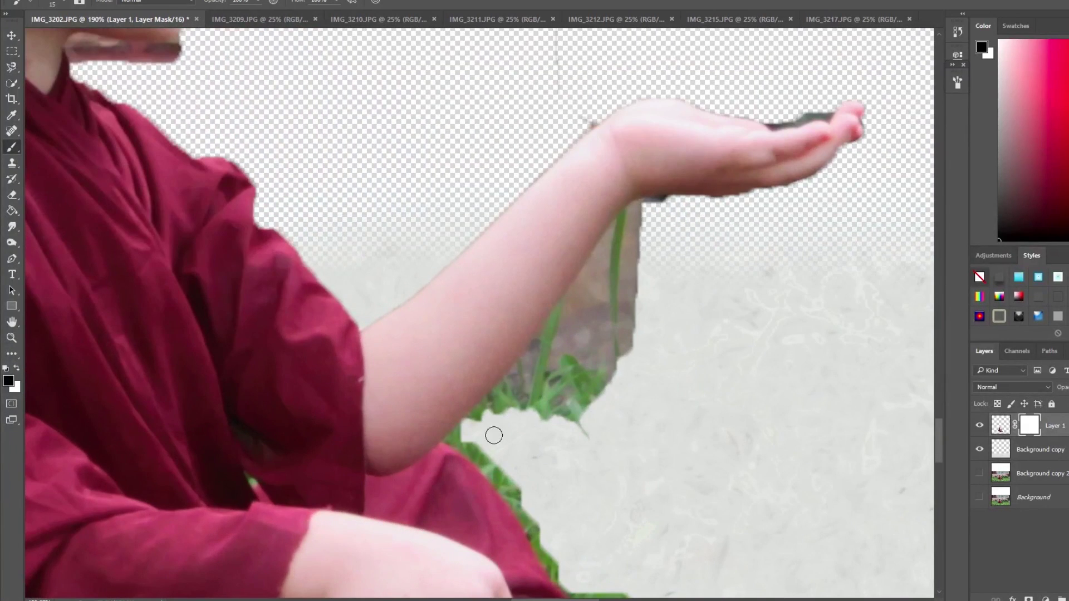
{"action": "mouse_move", "coordinate": [494, 435]}
{"action": "left_mouse_down"}
{"action": "mouse_move", "coordinate": [457, 440]}
{"action": "mouse_move", "coordinate": [538, 512]}
{"action": "left_mouse_up"}
{"action": "mouse_move", "coordinate": [456, 438]}
{"action": "left_mouse_down"}
{"action": "mouse_move", "coordinate": [521, 412]}
{"action": "mouse_move", "coordinate": [532, 431]}
{"action": "left_mouse_up"}
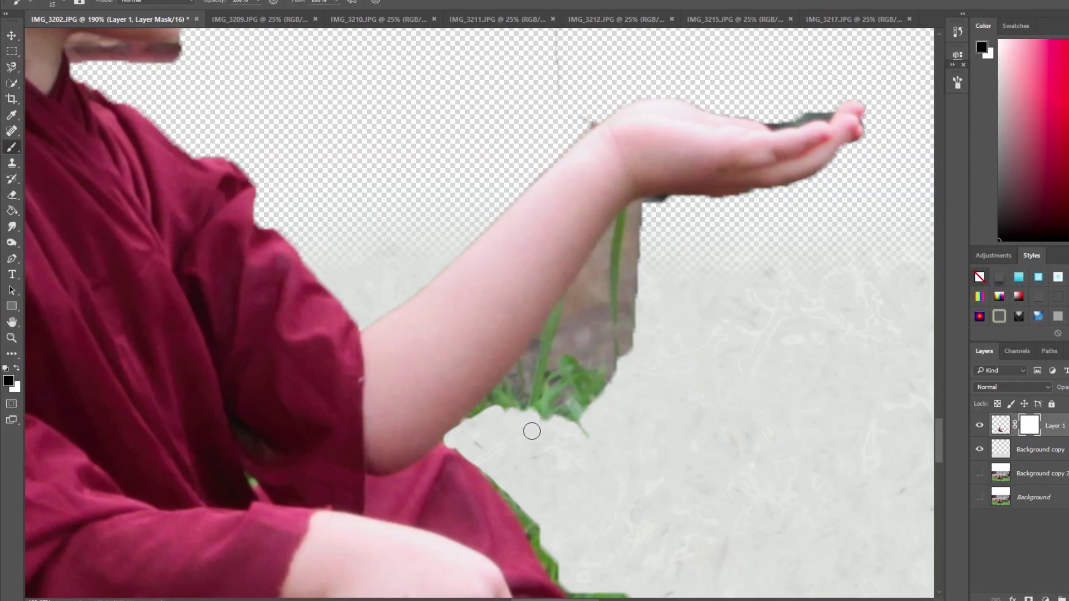
Lasso the leftover wall and grass patch under the outstretched arm, delete it from Layer 1's image, and deselect.
{"action": "left_click", "coordinate": [15, 65]}
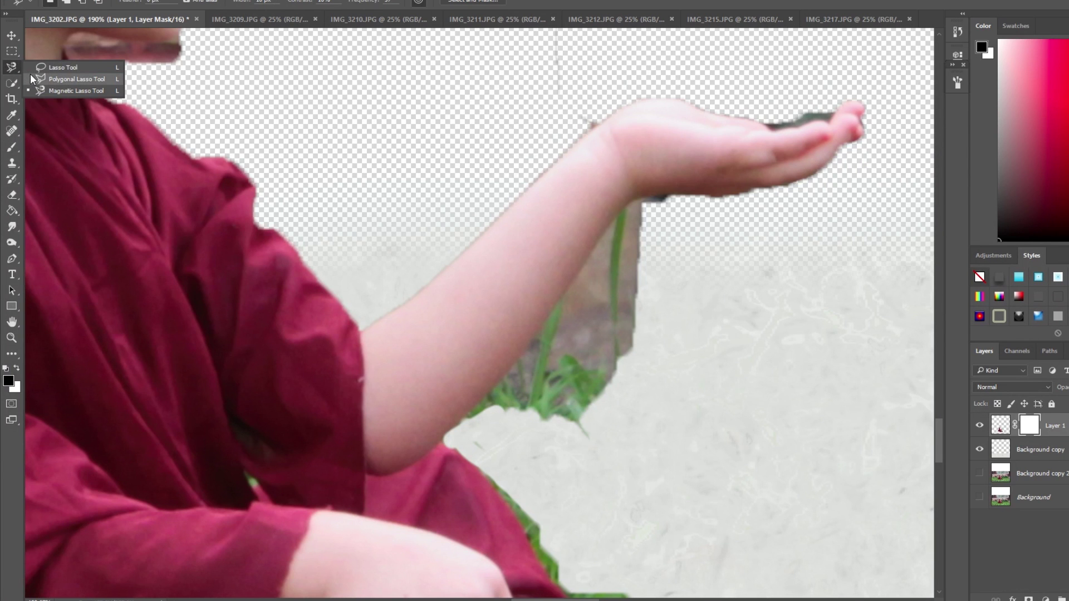
{"action": "left_click", "coordinate": [33, 69]}
{"action": "mouse_move", "coordinate": [657, 202]}
{"action": "left_mouse_down"}
{"action": "mouse_move", "coordinate": [608, 233]}
{"action": "mouse_move", "coordinate": [475, 409]}
{"action": "mouse_move", "coordinate": [476, 440]}
{"action": "mouse_move", "coordinate": [600, 454]}
{"action": "mouse_move", "coordinate": [669, 353]}
{"action": "mouse_move", "coordinate": [650, 206]}
{"action": "left_mouse_up"}
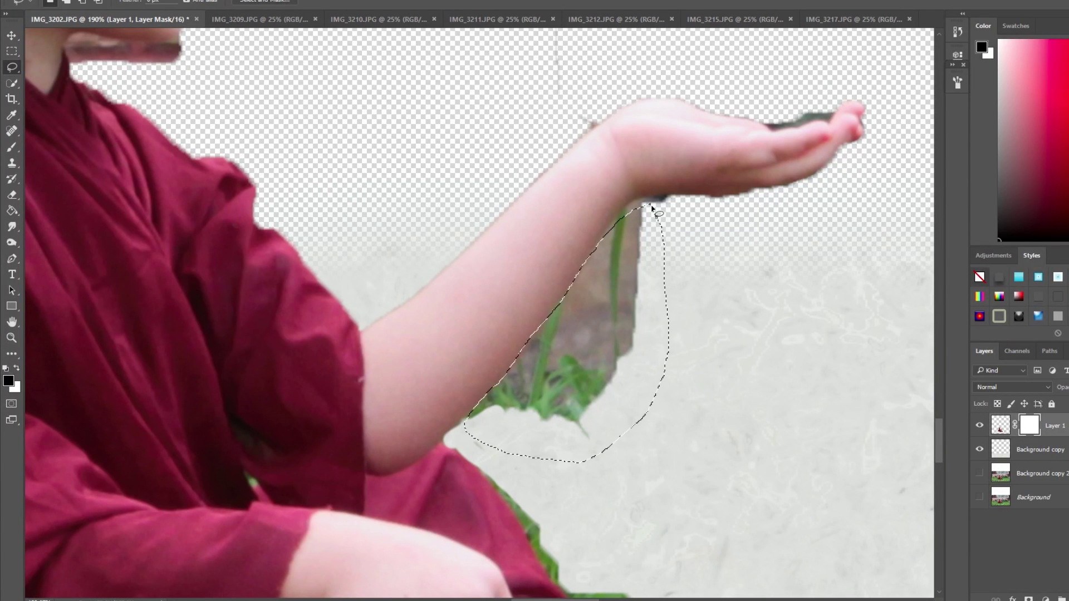
{"action": "left_click", "coordinate": [1001, 428]}
{"action": "key", "text": "Delete"}
{"action": "key", "text": "ctrl+d"}
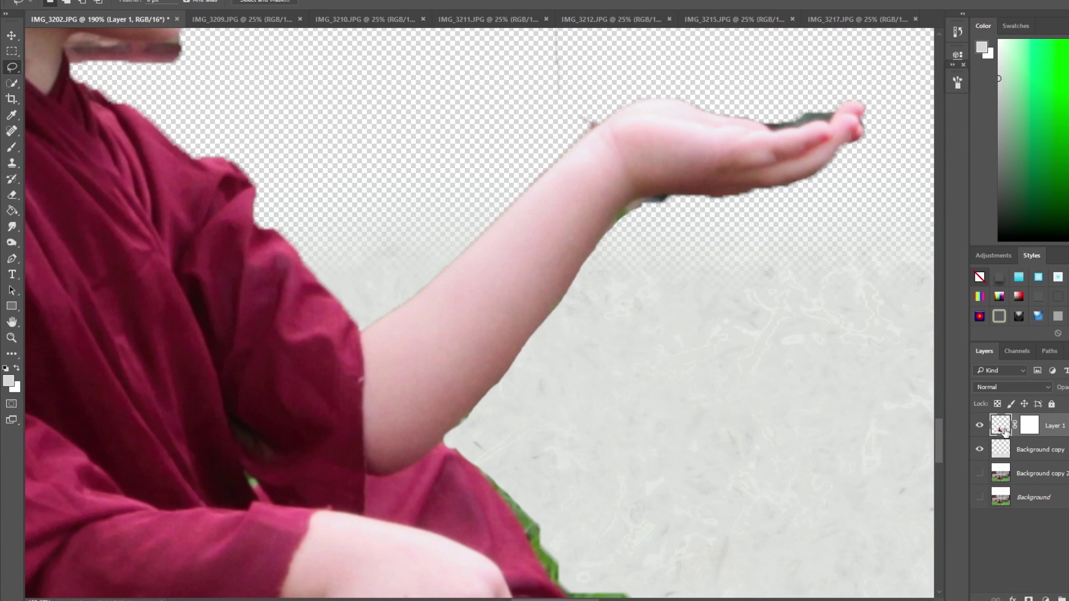
Lasso the leftover grass along the lower edge of the girl's cloth on Layer 1, delete it, and deselect.
{"action": "scroll", "coordinate": [830, 456], "scroll_direction": "down", "scroll_amount": 2}
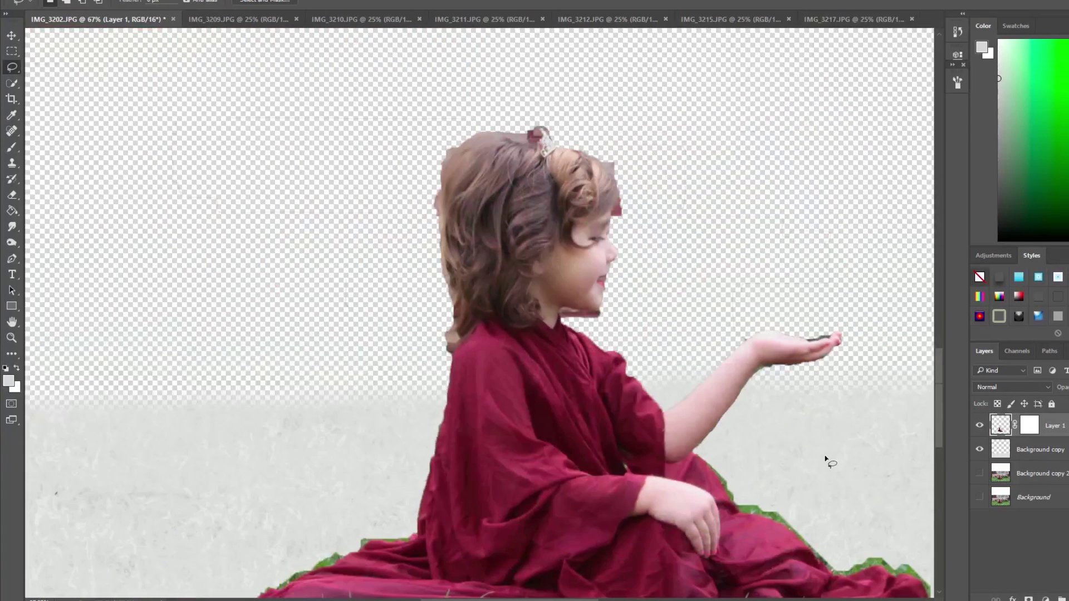
{"action": "left_click_drag", "start_coordinate": [790, 468], "coordinate": [599, 241]}
{"action": "mouse_move", "coordinate": [681, 430]}
{"action": "left_mouse_down"}
{"action": "mouse_move", "coordinate": [523, 416]}
{"action": "mouse_move", "coordinate": [453, 427]}
{"action": "mouse_move", "coordinate": [450, 450]}
{"action": "mouse_move", "coordinate": [686, 490]}
{"action": "mouse_move", "coordinate": [698, 447]}
{"action": "mouse_move", "coordinate": [680, 430]}
{"action": "left_mouse_up"}
{"action": "key", "text": "Delete"}
{"action": "key", "text": "ctrl+d"}
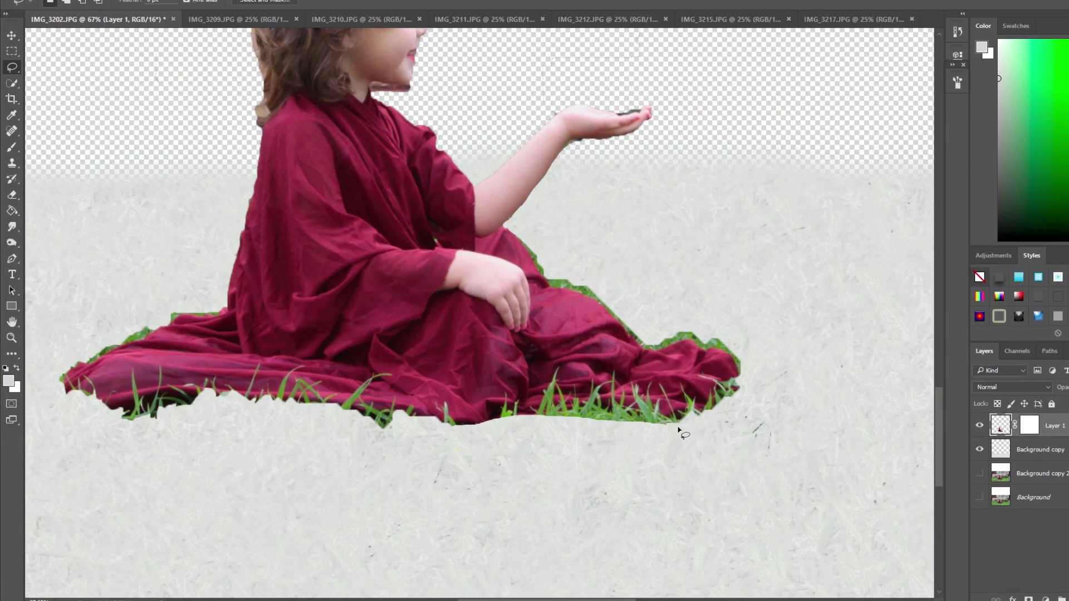
Lasso and delete the remaining grass clumps protruding below the middle and left parts of the cloth, deselecting after each.
{"action": "mouse_move", "coordinate": [393, 419]}
{"action": "left_mouse_down"}
{"action": "mouse_move", "coordinate": [294, 413]}
{"action": "mouse_move", "coordinate": [402, 439]}
{"action": "left_mouse_up"}
{"action": "key", "text": "Delete"}
{"action": "key", "text": "ctrl+d"}
{"action": "mouse_move", "coordinate": [223, 411]}
{"action": "left_mouse_down"}
{"action": "mouse_move", "coordinate": [179, 397]}
{"action": "mouse_move", "coordinate": [112, 420]}
{"action": "mouse_move", "coordinate": [220, 402]}
{"action": "mouse_move", "coordinate": [211, 409]}
{"action": "left_mouse_up"}
{"action": "key", "text": "Delete"}
{"action": "key", "text": "ctrl+d"}
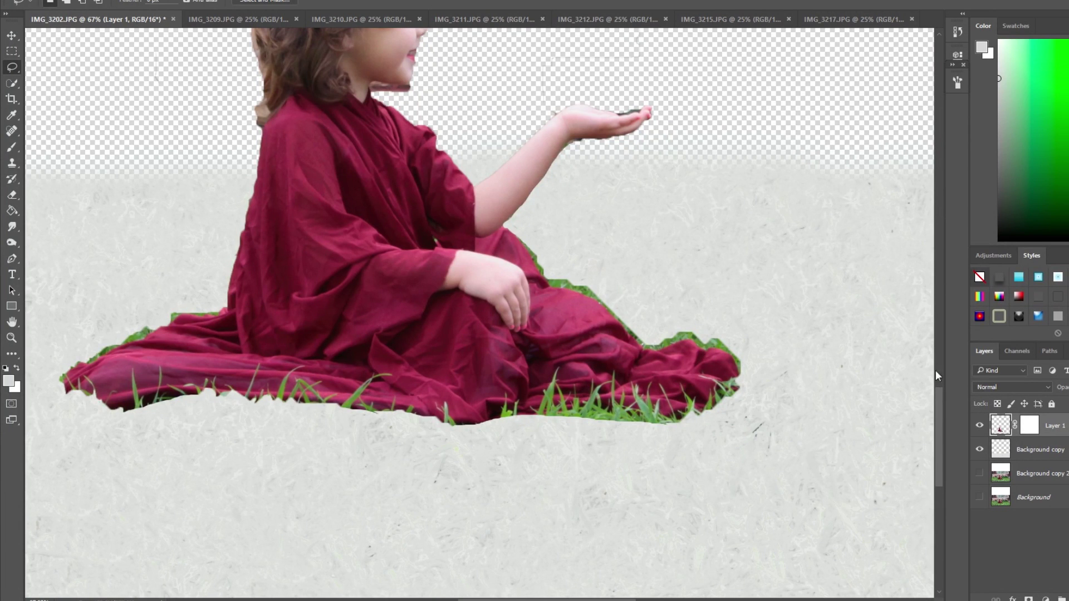
Mask out the leftover background fringe around the girl on Layer 1 and apply the layer mask.
{"action": "left_click", "coordinate": [1029, 426]}
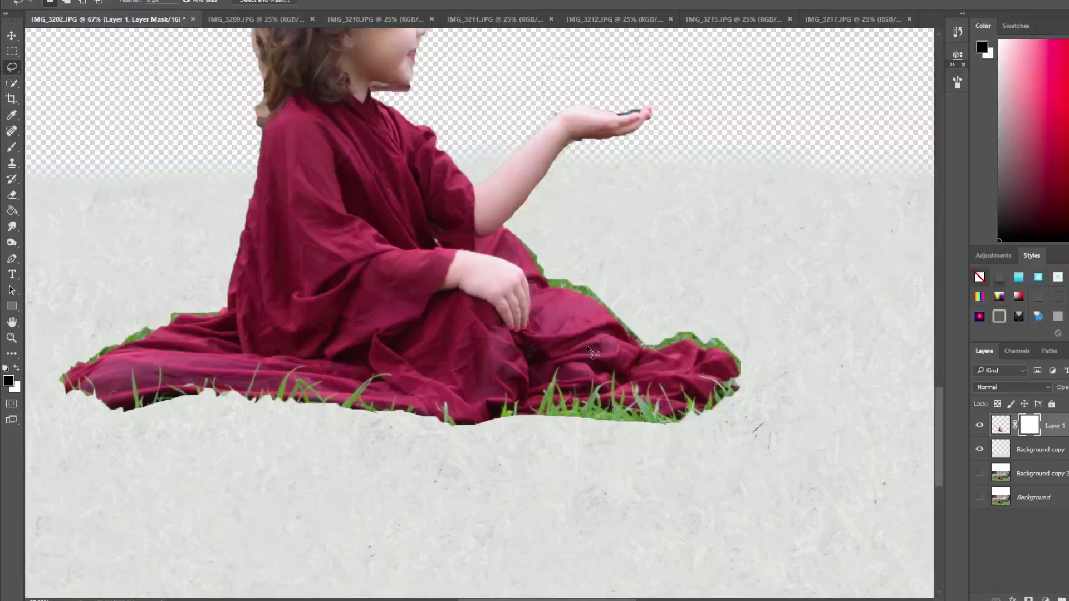
{"action": "scroll", "coordinate": [554, 350], "scroll_direction": "down", "scroll_amount": 2}
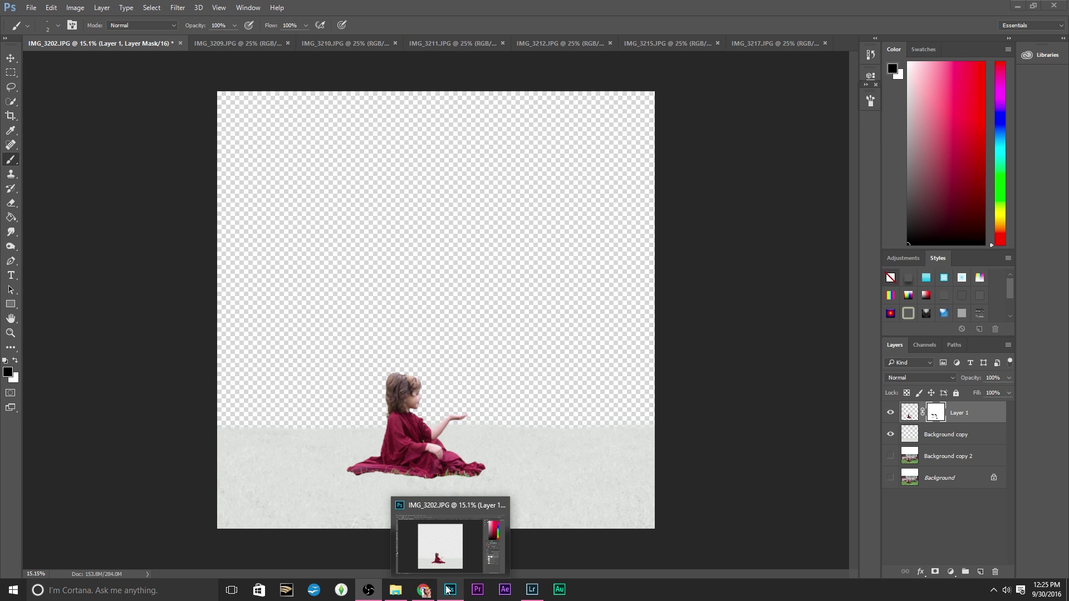
{"action": "left_click", "coordinate": [449, 589]}
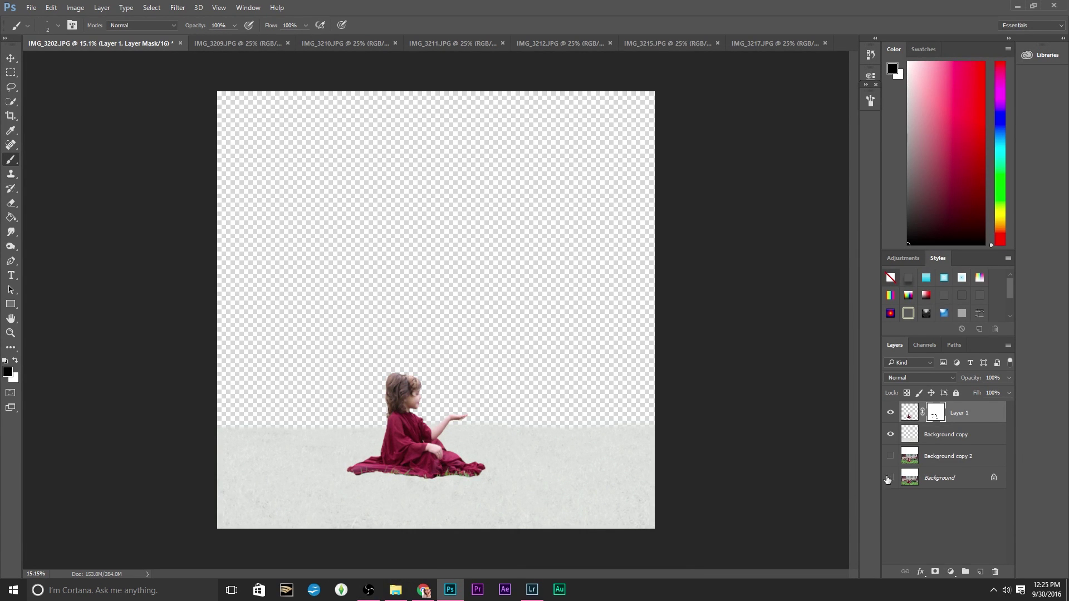
{"action": "right_click", "coordinate": [937, 418]}
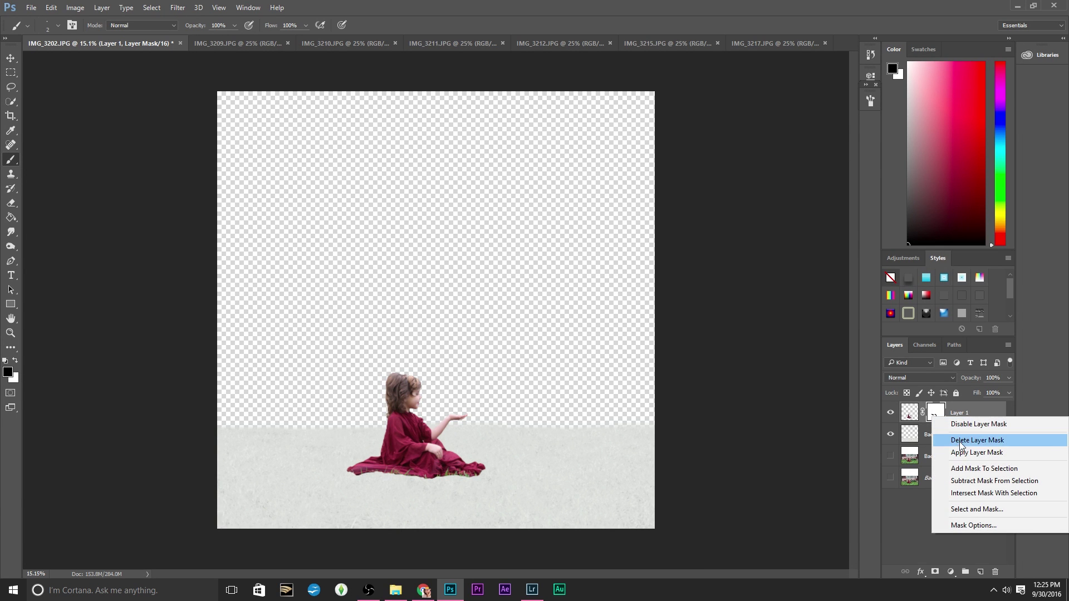
{"action": "left_click", "coordinate": [972, 455]}
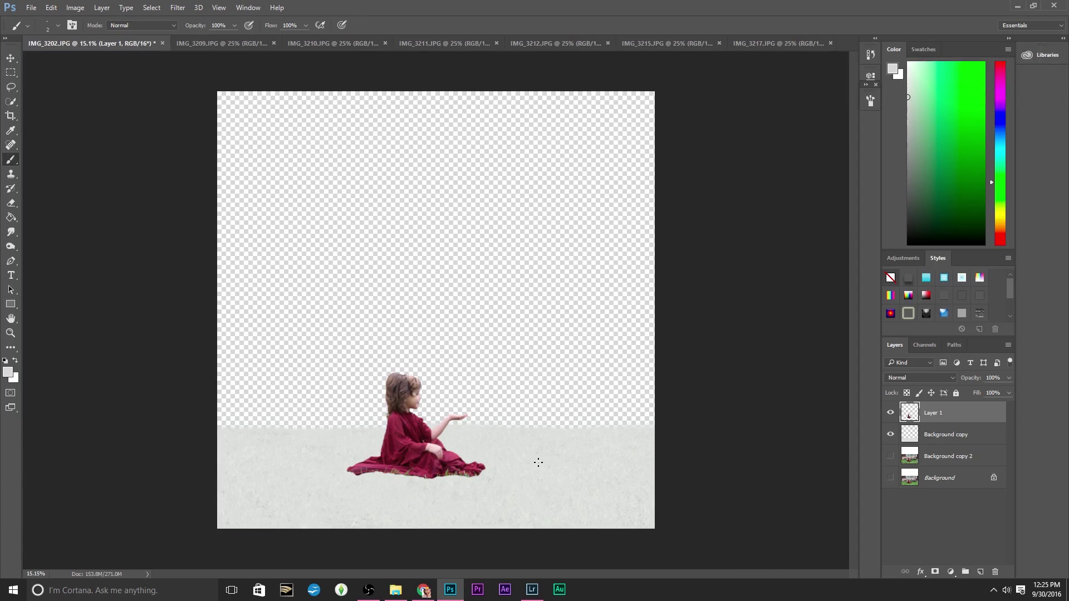
Enlarge the girl on Layer 1 with Free Transform, reposition her on the snow ground, and commit.
{"action": "scroll", "coordinate": [499, 463], "scroll_direction": "up", "scroll_amount": 6}
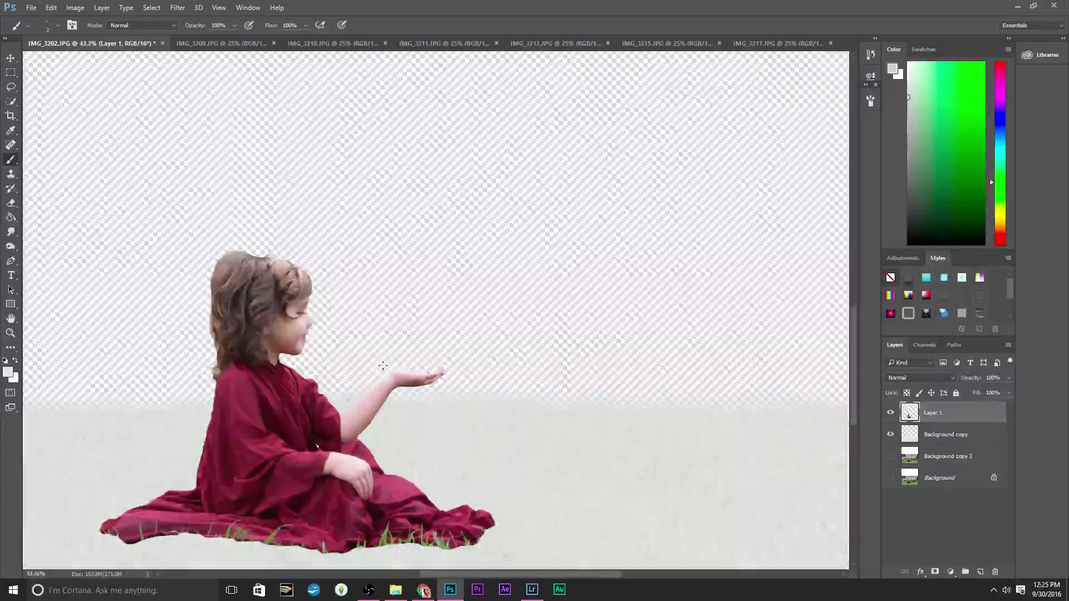
{"action": "scroll", "coordinate": [386, 370], "scroll_direction": "down", "scroll_amount": 3}
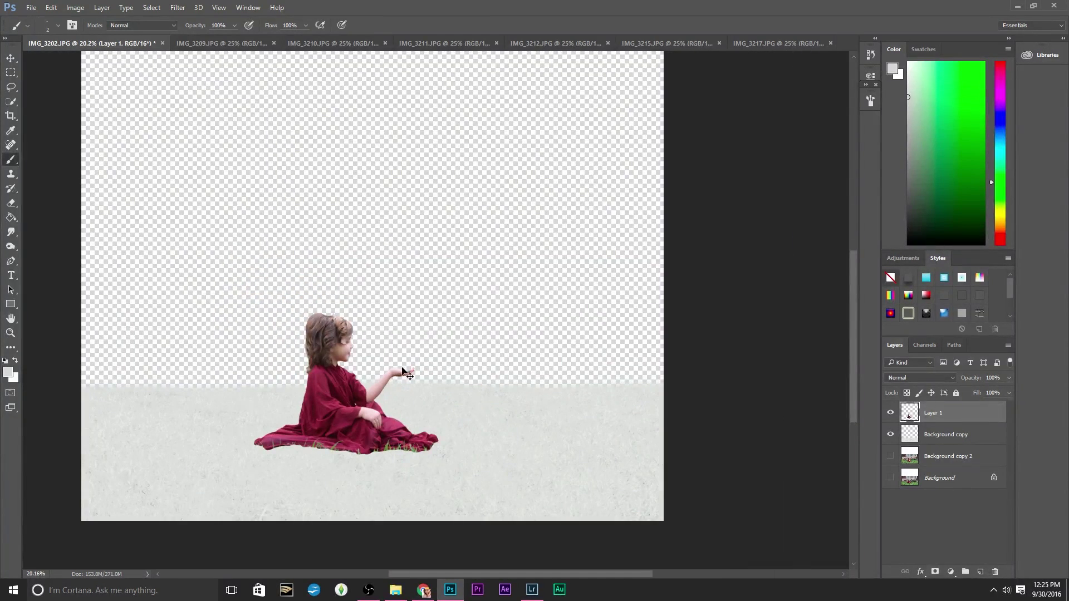
{"action": "key", "text": "ctrl+t"}
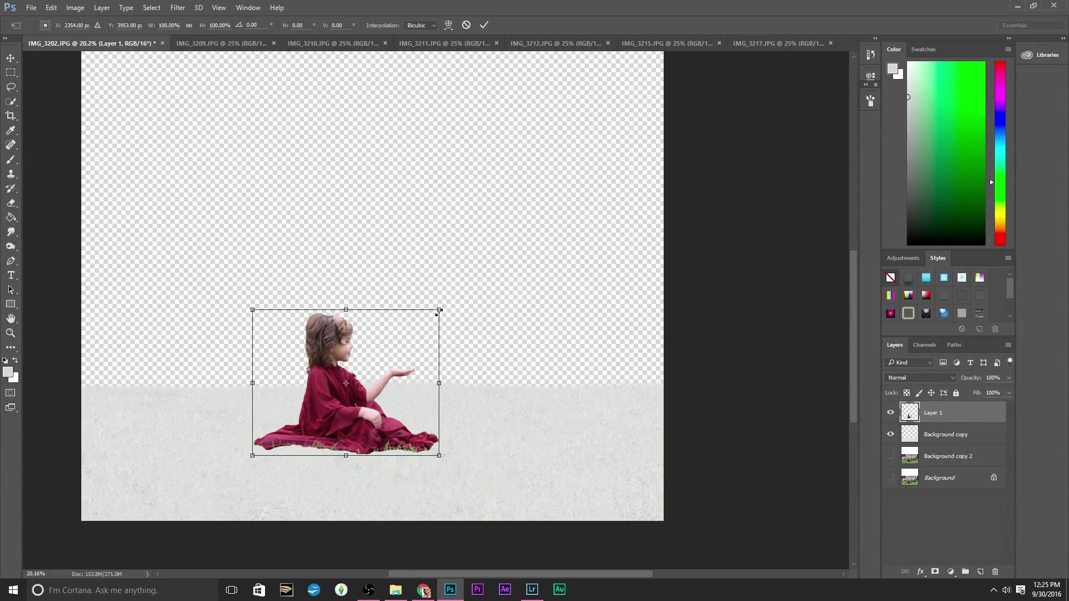
{"action": "left_click_drag", "start_coordinate": [439, 311], "coordinate": [521, 244]}
{"action": "left_click_drag", "start_coordinate": [398, 379], "coordinate": [375, 392]}
{"action": "key", "text": "Return"}
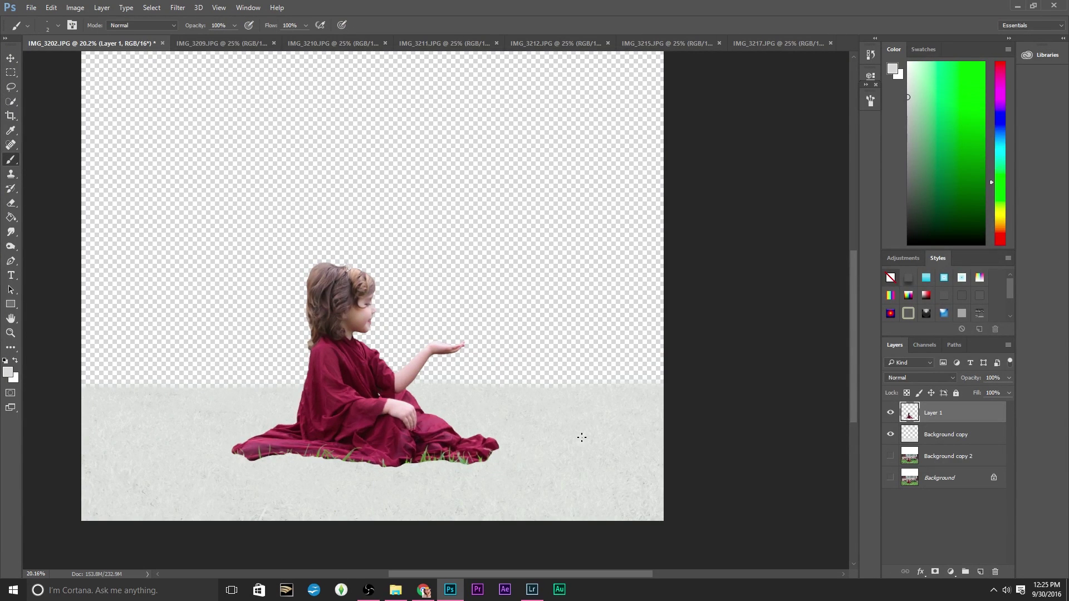
Scale the girl down slightly with Free Transform and reposition her near the middle of the ground.
{"action": "scroll", "coordinate": [581, 436], "scroll_direction": "down", "scroll_amount": 3}
{"action": "key", "text": "ctrl+t"}
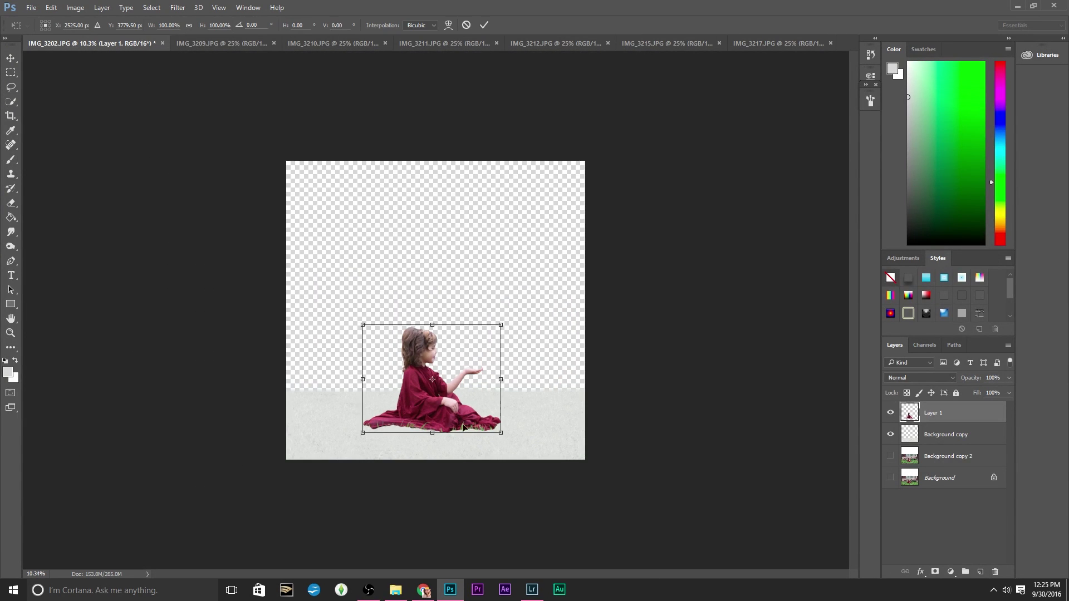
{"action": "left_click_drag", "start_coordinate": [456, 419], "coordinate": [481, 411]}
{"action": "key", "text": "b"}
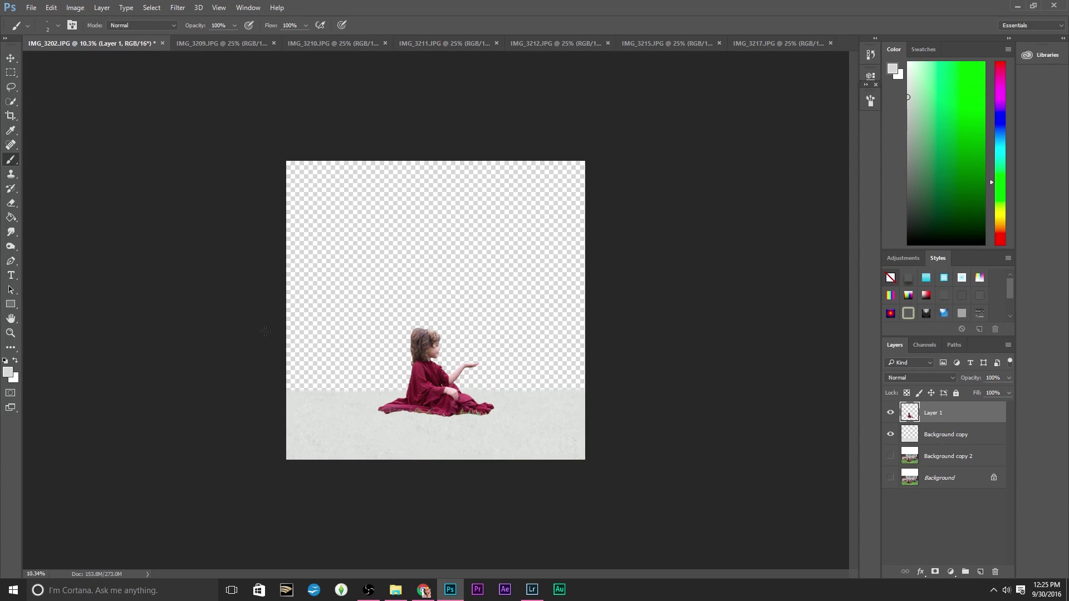
Set the content-aware Spot Healing Brush to 15 px and begin healing the cloth's left tip.
{"action": "left_click", "coordinate": [14, 145]}
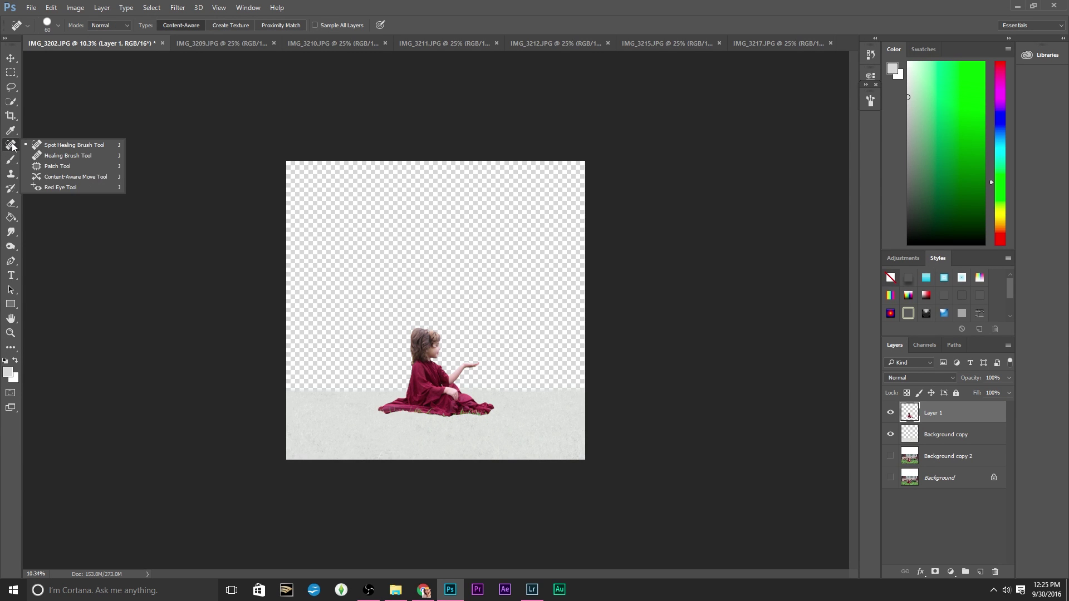
{"action": "left_click", "coordinate": [12, 147]}
{"action": "scroll", "coordinate": [629, 443], "scroll_direction": "up", "scroll_amount": 8}
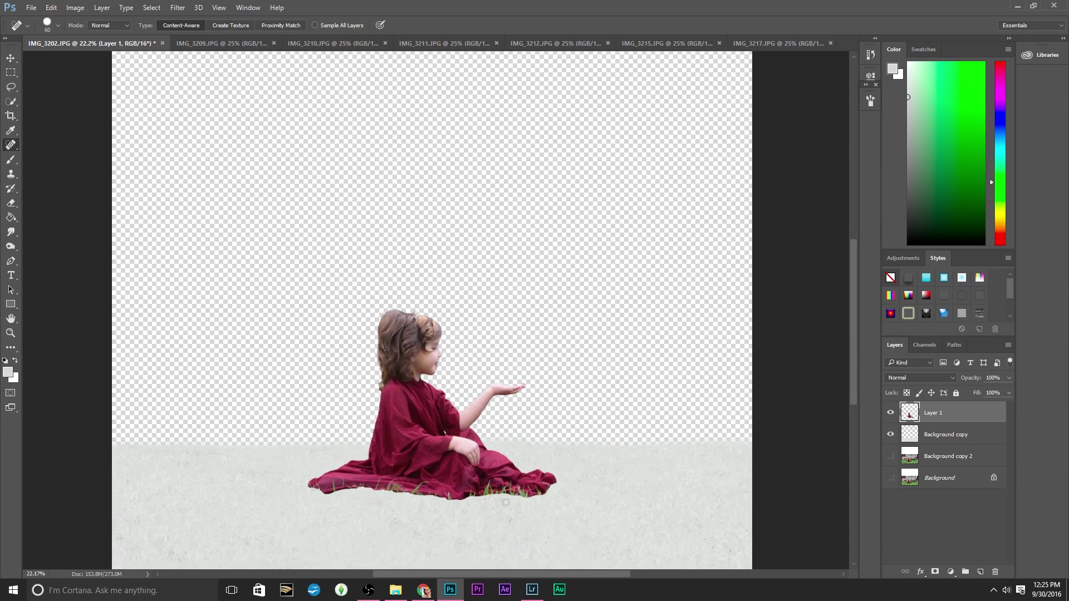
{"action": "scroll", "coordinate": [422, 512], "scroll_direction": "up", "scroll_amount": 4}
{"action": "scroll", "coordinate": [418, 499], "scroll_direction": "up", "scroll_amount": 5}
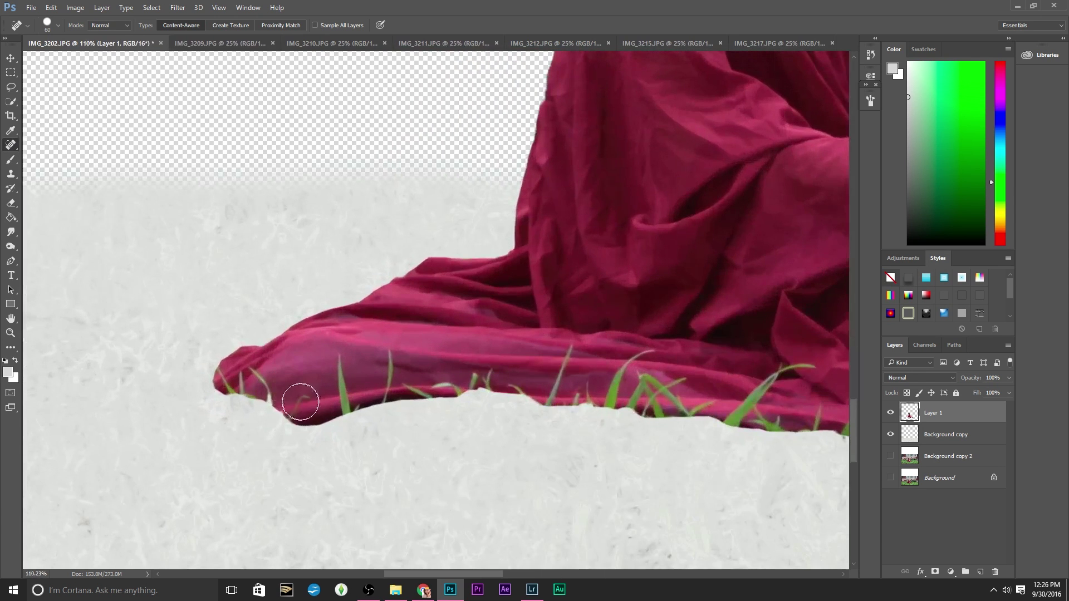
{"action": "key", "text": "bracketleft"}
{"action": "key", "text": "bracketleft"}
{"action": "key", "text": "bracketleft"}
{"action": "key", "text": "bracketleft"}
{"action": "scroll", "coordinate": [262, 408], "scroll_direction": "up", "scroll_amount": 2}
{"action": "left_click_drag", "start_coordinate": [250, 357], "coordinate": [271, 394]}
{"action": "left_click", "coordinate": [272, 376]}
{"action": "left_click", "coordinate": [247, 354]}
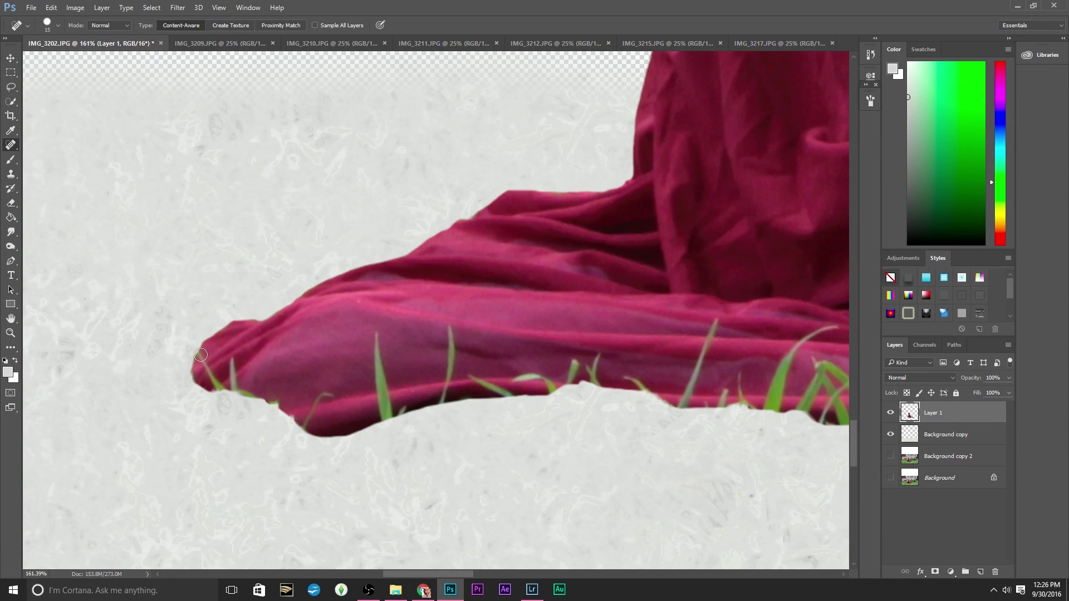
Heal away the short grass blades over the left corner of the cloth.
{"action": "mouse_move", "coordinate": [216, 370]}
{"action": "left_mouse_down"}
{"action": "mouse_move", "coordinate": [202, 361]}
{"action": "mouse_move", "coordinate": [216, 381]}
{"action": "left_mouse_up"}
{"action": "left_click_drag", "start_coordinate": [236, 384], "coordinate": [232, 361]}
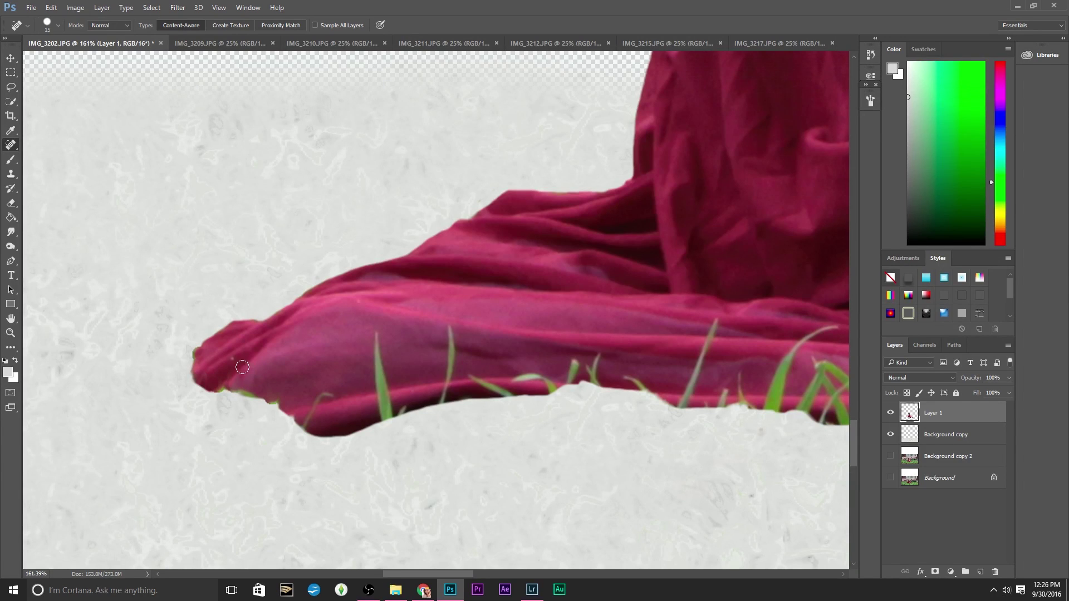
{"action": "mouse_move", "coordinate": [240, 386]}
{"action": "left_mouse_down"}
{"action": "mouse_move", "coordinate": [263, 399]}
{"action": "mouse_move", "coordinate": [218, 389]}
{"action": "left_mouse_up"}
{"action": "left_click_drag", "start_coordinate": [305, 420], "coordinate": [331, 394]}
{"action": "left_click", "coordinate": [314, 417]}
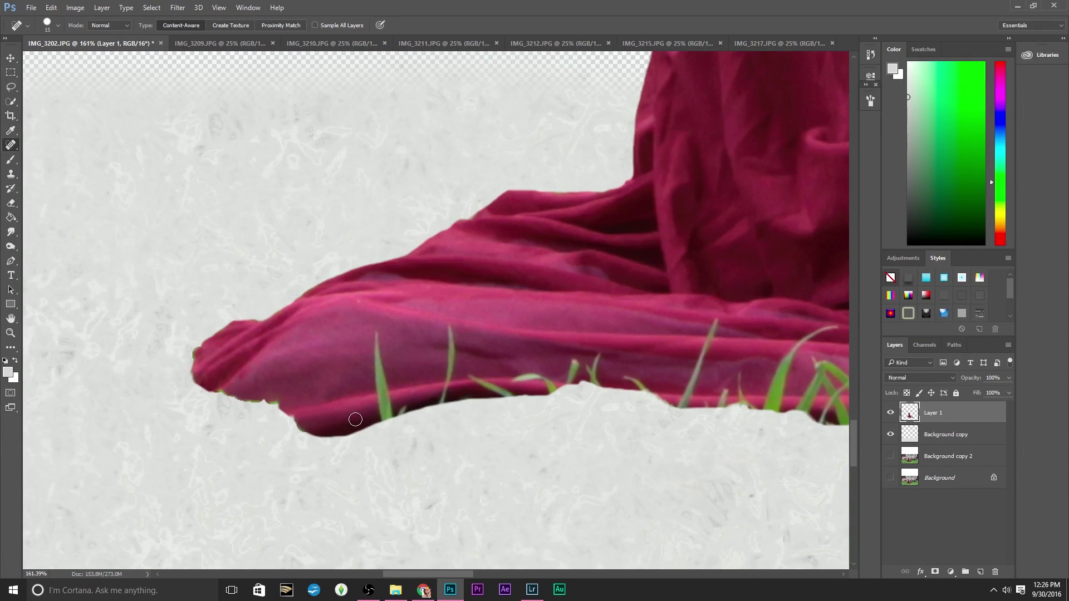
Heal out the two tall grass blades and the small tufts further along the cloth's lower left hem.
{"action": "mouse_move", "coordinate": [382, 331]}
{"action": "left_mouse_down"}
{"action": "mouse_move", "coordinate": [383, 403]}
{"action": "mouse_move", "coordinate": [369, 418]}
{"action": "mouse_move", "coordinate": [399, 409]}
{"action": "mouse_move", "coordinate": [373, 411]}
{"action": "left_mouse_up"}
{"action": "mouse_move", "coordinate": [447, 396]}
{"action": "left_mouse_down"}
{"action": "mouse_move", "coordinate": [430, 397]}
{"action": "mouse_move", "coordinate": [462, 385]}
{"action": "mouse_move", "coordinate": [446, 359]}
{"action": "mouse_move", "coordinate": [447, 326]}
{"action": "left_mouse_up"}
{"action": "mouse_move", "coordinate": [477, 383]}
{"action": "left_mouse_down"}
{"action": "mouse_move", "coordinate": [514, 390]}
{"action": "mouse_move", "coordinate": [518, 379]}
{"action": "mouse_move", "coordinate": [479, 397]}
{"action": "mouse_move", "coordinate": [545, 409]}
{"action": "mouse_move", "coordinate": [406, 406]}
{"action": "mouse_move", "coordinate": [466, 389]}
{"action": "mouse_move", "coordinate": [472, 401]}
{"action": "mouse_move", "coordinate": [480, 380]}
{"action": "mouse_move", "coordinate": [433, 380]}
{"action": "mouse_move", "coordinate": [518, 367]}
{"action": "mouse_move", "coordinate": [512, 386]}
{"action": "mouse_move", "coordinate": [477, 401]}
{"action": "mouse_move", "coordinate": [431, 397]}
{"action": "mouse_move", "coordinate": [473, 395]}
{"action": "left_mouse_up"}
{"action": "scroll", "coordinate": [544, 400], "scroll_direction": "up", "scroll_amount": 2}
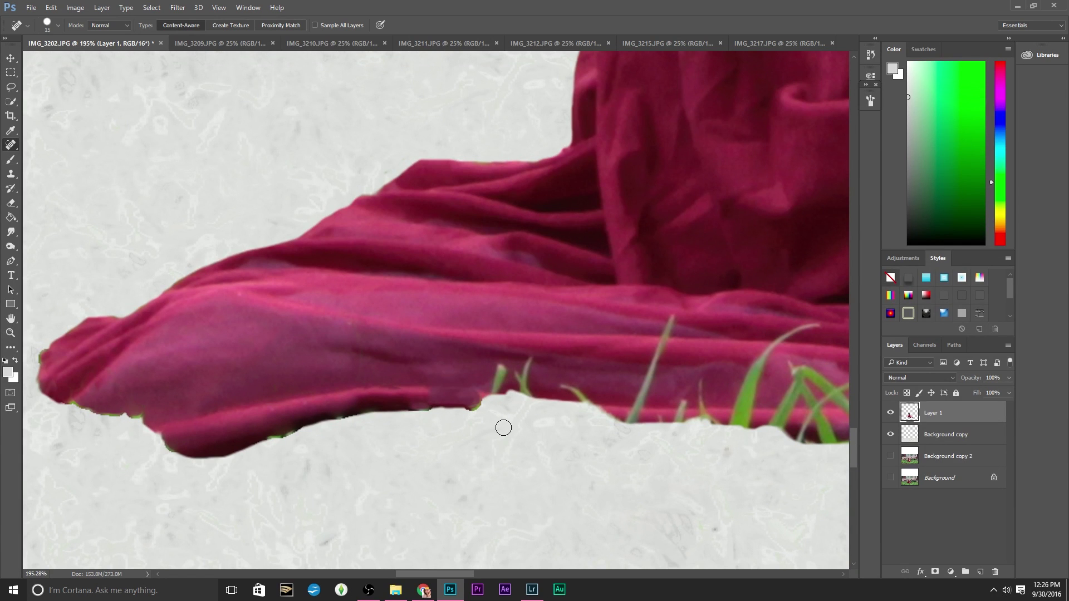
{"action": "scroll", "coordinate": [503, 428], "scroll_direction": "up", "scroll_amount": 2}
{"action": "mouse_move", "coordinate": [483, 377]}
{"action": "left_mouse_down"}
{"action": "mouse_move", "coordinate": [506, 359]}
{"action": "mouse_move", "coordinate": [529, 375]}
{"action": "mouse_move", "coordinate": [534, 347]}
{"action": "left_mouse_up"}
{"action": "mouse_move", "coordinate": [563, 381]}
{"action": "left_mouse_down"}
{"action": "mouse_move", "coordinate": [608, 387]}
{"action": "mouse_move", "coordinate": [588, 385]}
{"action": "left_mouse_up"}
Heal away the long thin grass blade crossing the cloth folds, working from its tip down to the hem.
{"action": "left_click_drag", "start_coordinate": [716, 335], "coordinate": [606, 350]}
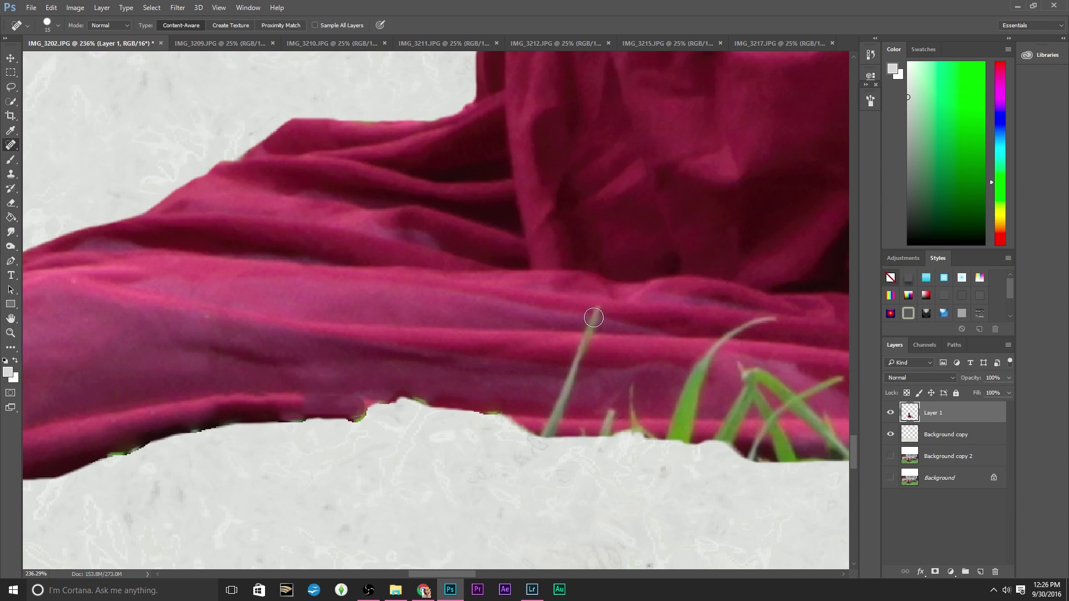
{"action": "left_click", "coordinate": [598, 307]}
{"action": "left_click", "coordinate": [595, 318]}
{"action": "left_click", "coordinate": [591, 339]}
{"action": "left_click", "coordinate": [579, 348]}
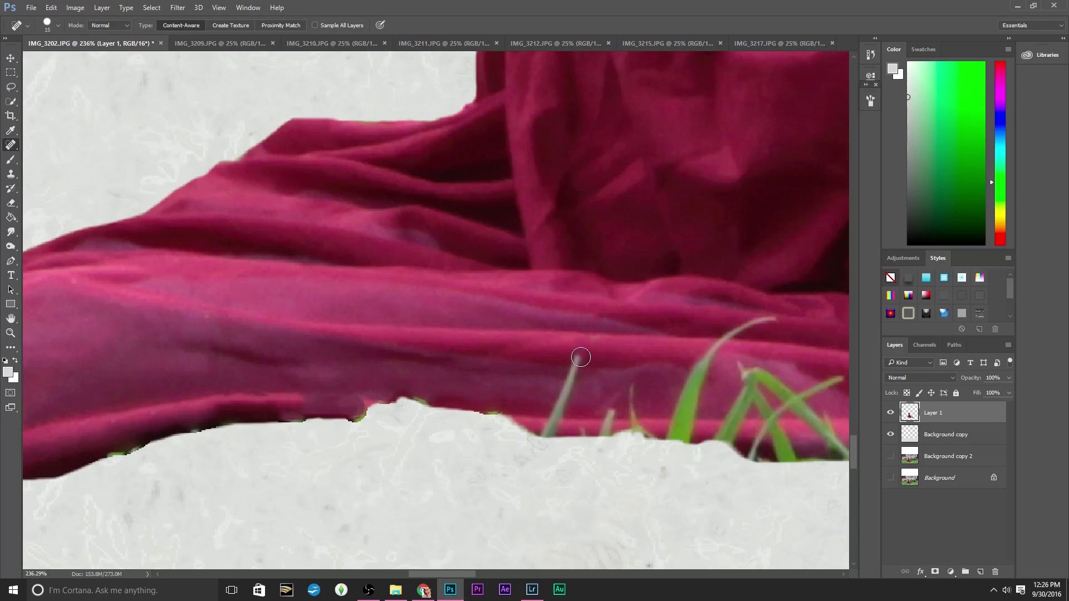
{"action": "left_click", "coordinate": [571, 361]}
{"action": "left_click", "coordinate": [571, 364]}
{"action": "mouse_move", "coordinate": [566, 374]}
{"action": "left_mouse_down"}
{"action": "mouse_move", "coordinate": [543, 427]}
{"action": "mouse_move", "coordinate": [573, 448]}
{"action": "mouse_move", "coordinate": [630, 412]}
{"action": "mouse_move", "coordinate": [631, 388]}
{"action": "left_mouse_up"}
Heal out the broad curved grass blade beside the crossed blades and smooth the fabric where it stood.
{"action": "mouse_move", "coordinate": [653, 435]}
{"action": "left_mouse_down"}
{"action": "mouse_move", "coordinate": [690, 428]}
{"action": "mouse_move", "coordinate": [684, 409]}
{"action": "mouse_move", "coordinate": [711, 382]}
{"action": "mouse_move", "coordinate": [685, 389]}
{"action": "mouse_move", "coordinate": [717, 341]}
{"action": "left_mouse_up"}
{"action": "key", "text": "space"}
{"action": "mouse_move", "coordinate": [714, 369]}
{"action": "left_mouse_down"}
{"action": "mouse_move", "coordinate": [627, 422]}
{"action": "mouse_move", "coordinate": [549, 437]}
{"action": "mouse_move", "coordinate": [619, 401]}
{"action": "mouse_move", "coordinate": [607, 400]}
{"action": "left_mouse_up"}
{"action": "left_click_drag", "start_coordinate": [572, 452], "coordinate": [520, 465]}
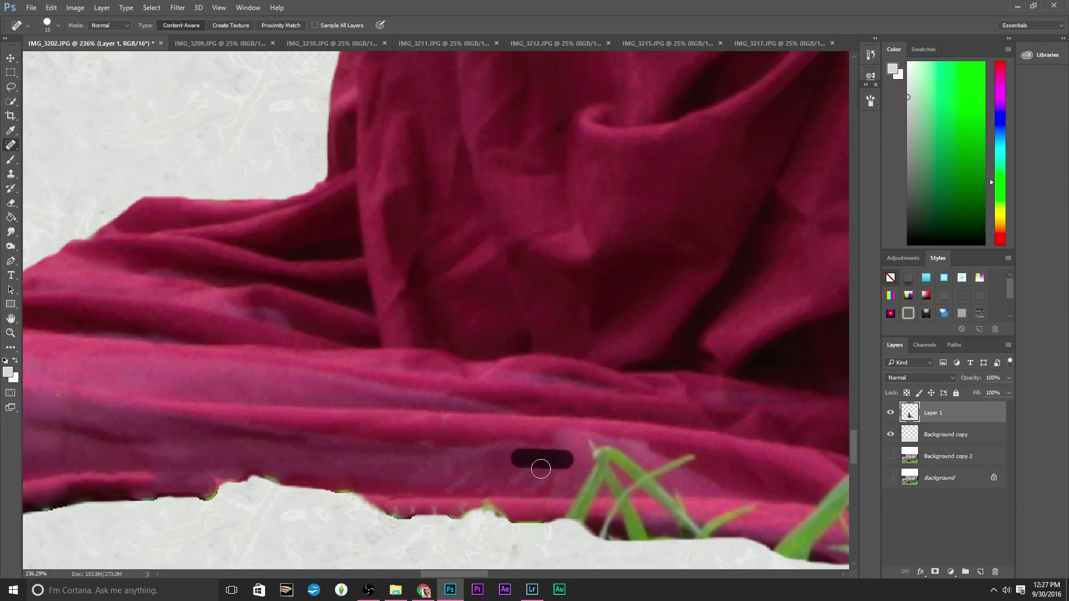
{"action": "scroll", "coordinate": [536, 465], "scroll_direction": "down", "scroll_amount": 1}
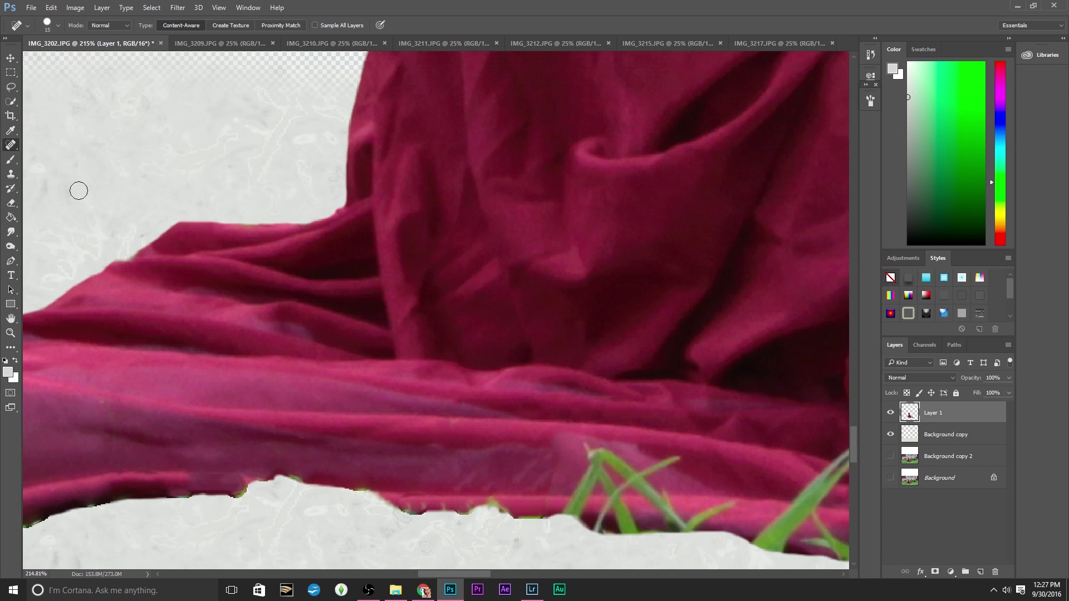
Set up a soft 30 px Clone Stamp at 99% opacity and sample clean fabric near the hem.
{"action": "left_click", "coordinate": [11, 175]}
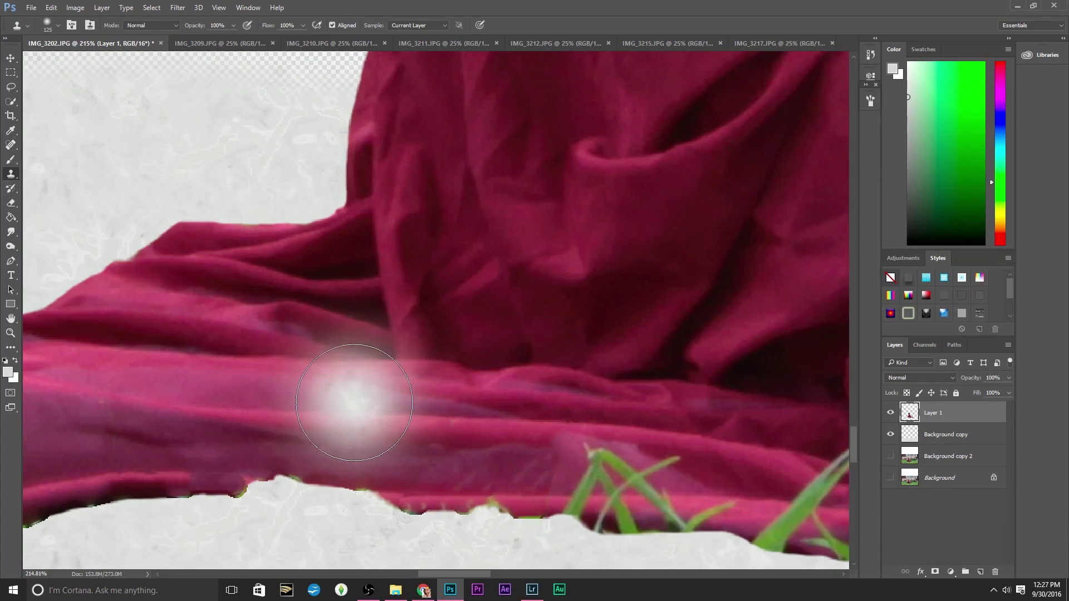
{"action": "key", "text": "bracketleft"}
{"action": "key", "text": "bracketleft"}
{"action": "key", "text": "bracketleft"}
{"action": "key", "text": "bracketleft"}
{"action": "key", "text": "bracketleft"}
{"action": "key", "text": "bracketleft"}
{"action": "key", "text": "bracketleft"}
{"action": "key", "text": "bracketleft"}
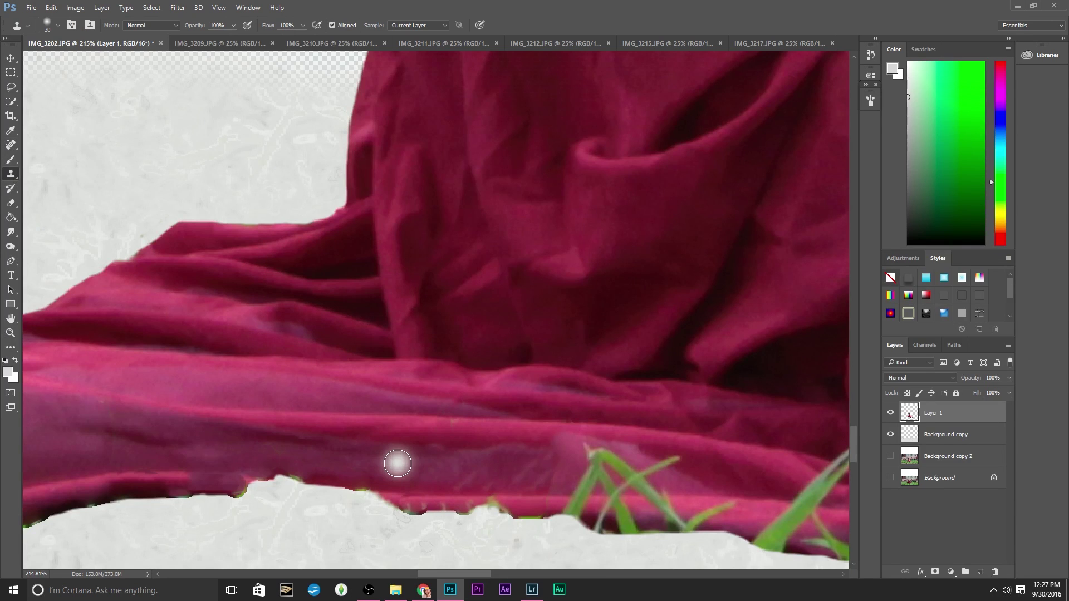
{"action": "key", "text": "alt"}
{"action": "left_click", "coordinate": [234, 25]}
{"action": "left_click", "coordinate": [218, 38]}
Clone clean fabric over the smudged patch and the remaining grass blades along the cloth's lower hem.
{"action": "left_click", "coordinate": [385, 454], "text": "alt"}
{"action": "mouse_move", "coordinate": [546, 463]}
{"action": "left_mouse_down"}
{"action": "mouse_move", "coordinate": [503, 465]}
{"action": "mouse_move", "coordinate": [558, 475]}
{"action": "left_mouse_up"}
{"action": "left_click", "coordinate": [411, 471], "text": "alt"}
{"action": "mouse_move", "coordinate": [476, 476]}
{"action": "left_mouse_down"}
{"action": "mouse_move", "coordinate": [550, 479]}
{"action": "mouse_move", "coordinate": [450, 477]}
{"action": "left_mouse_up"}
{"action": "mouse_move", "coordinate": [531, 462]}
{"action": "left_mouse_down"}
{"action": "mouse_move", "coordinate": [387, 453]}
{"action": "mouse_move", "coordinate": [561, 493]}
{"action": "mouse_move", "coordinate": [544, 475]}
{"action": "left_mouse_up"}
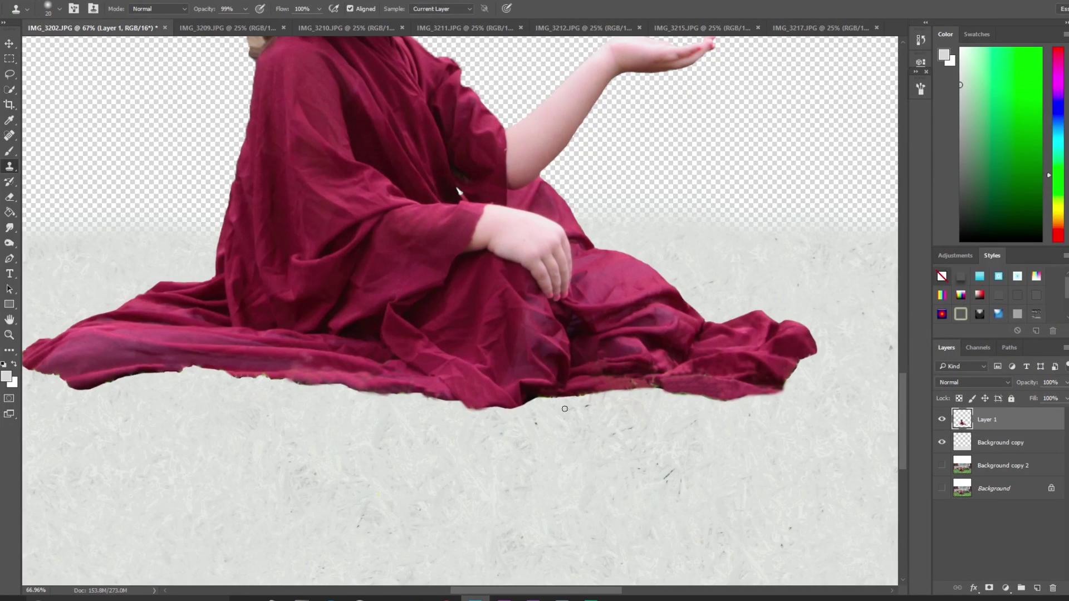
Duplicate the Background copy snow ground layer and move the duplicate above Layer 1.
{"action": "scroll", "coordinate": [645, 320], "scroll_direction": "down", "scroll_amount": 2}
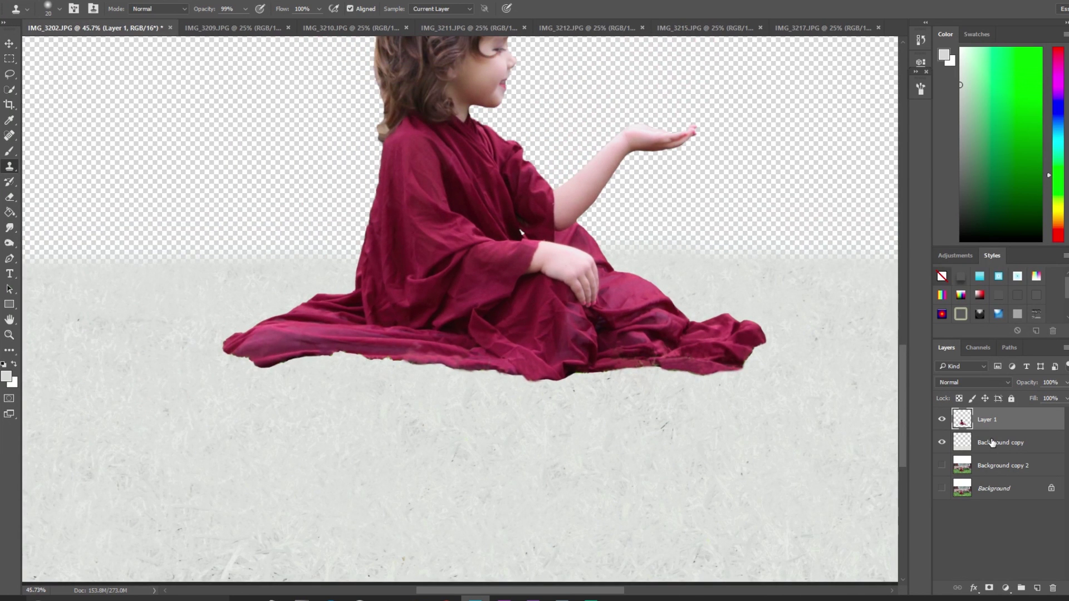
{"action": "left_click_drag", "start_coordinate": [992, 443], "coordinate": [1036, 589]}
{"action": "left_click_drag", "start_coordinate": [999, 452], "coordinate": [998, 418]}
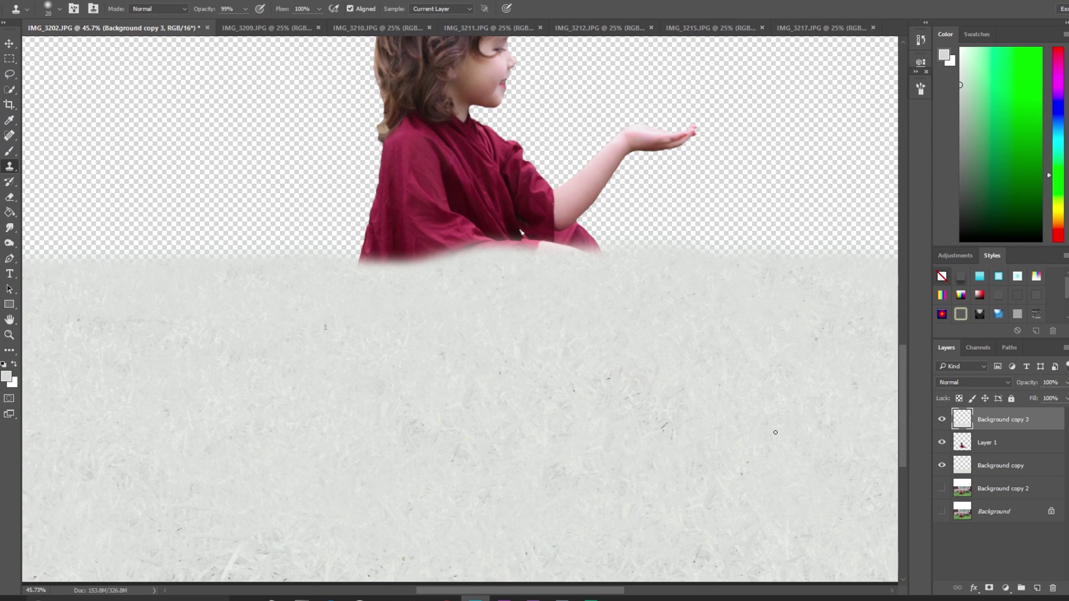
Add a layer mask to the duplicated ground layer and lower the layer's opacity to 54%.
{"action": "left_click", "coordinate": [989, 587]}
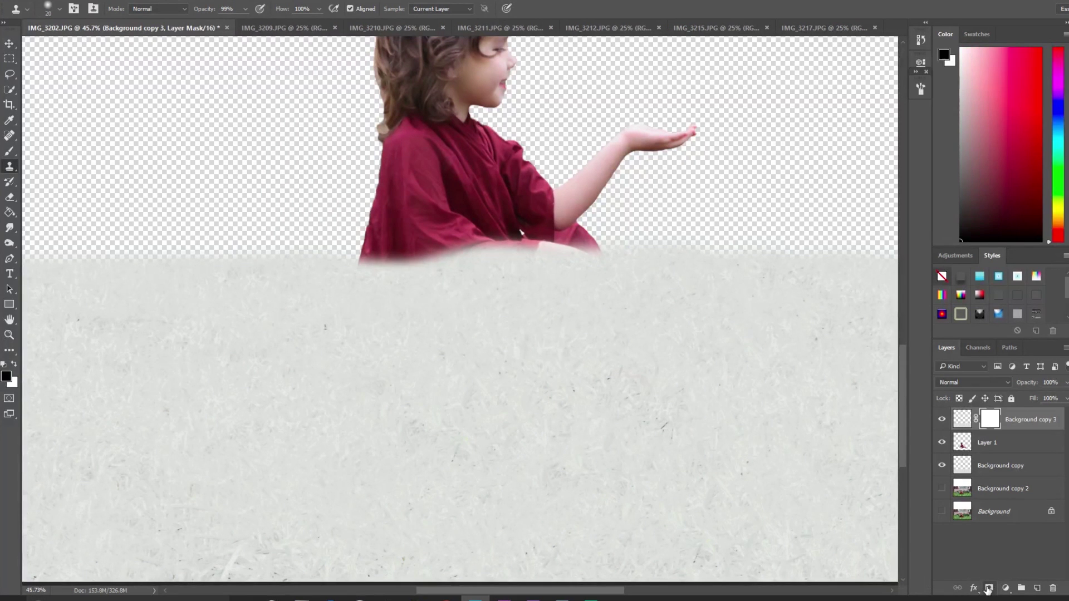
{"action": "left_click", "coordinate": [962, 423]}
{"action": "left_click", "coordinate": [1065, 383]}
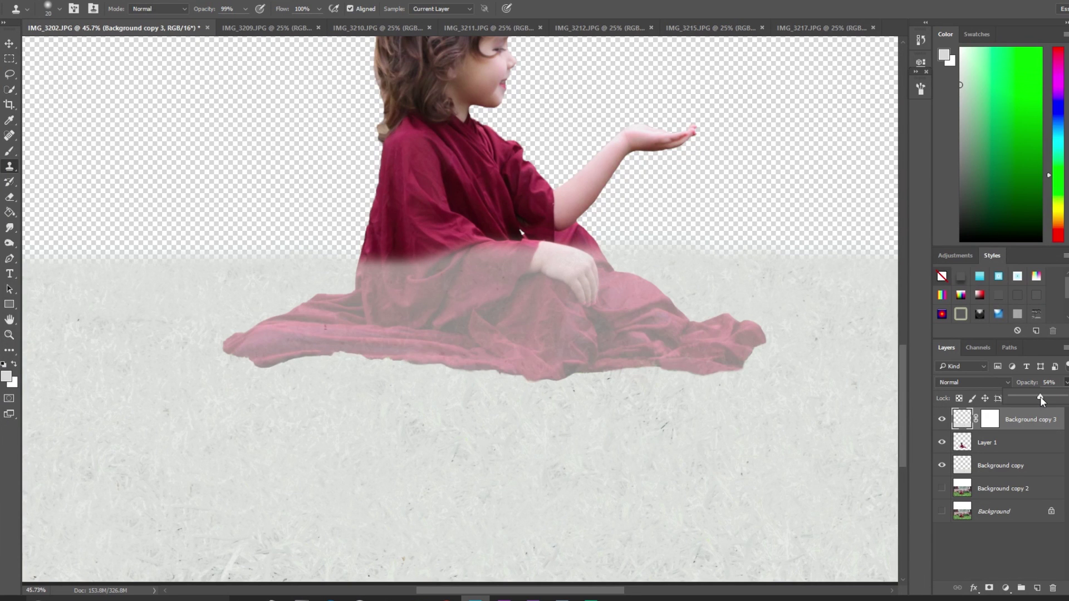
Paint black with a soft brush on the duplicated ground layer's mask to reveal the girl's clothing, leaving the cloth's outer edge covered.
{"action": "left_click", "coordinate": [991, 423]}
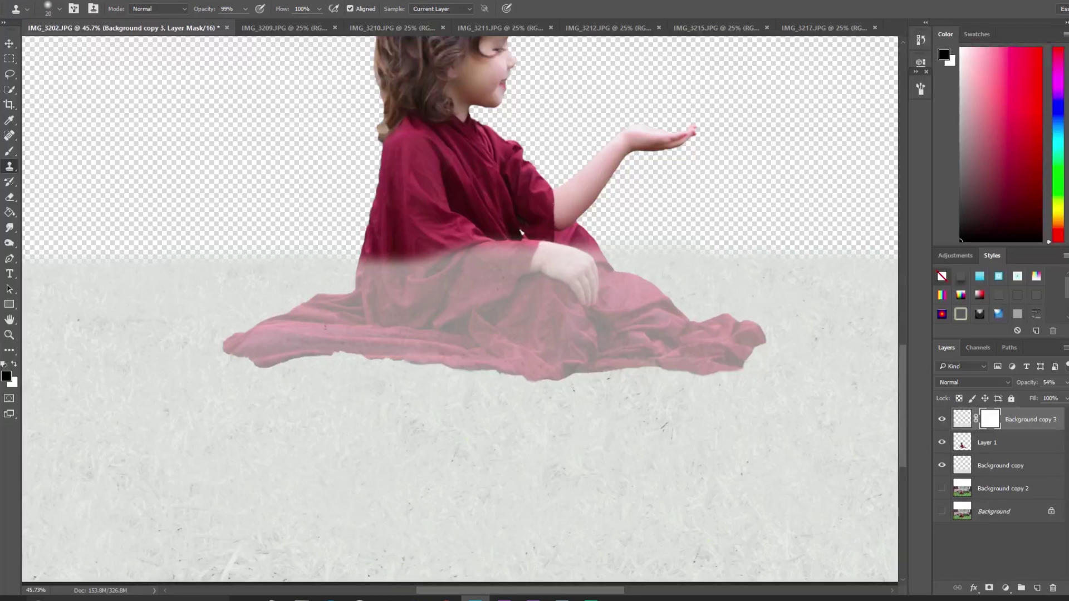
{"action": "left_click", "coordinate": [13, 151]}
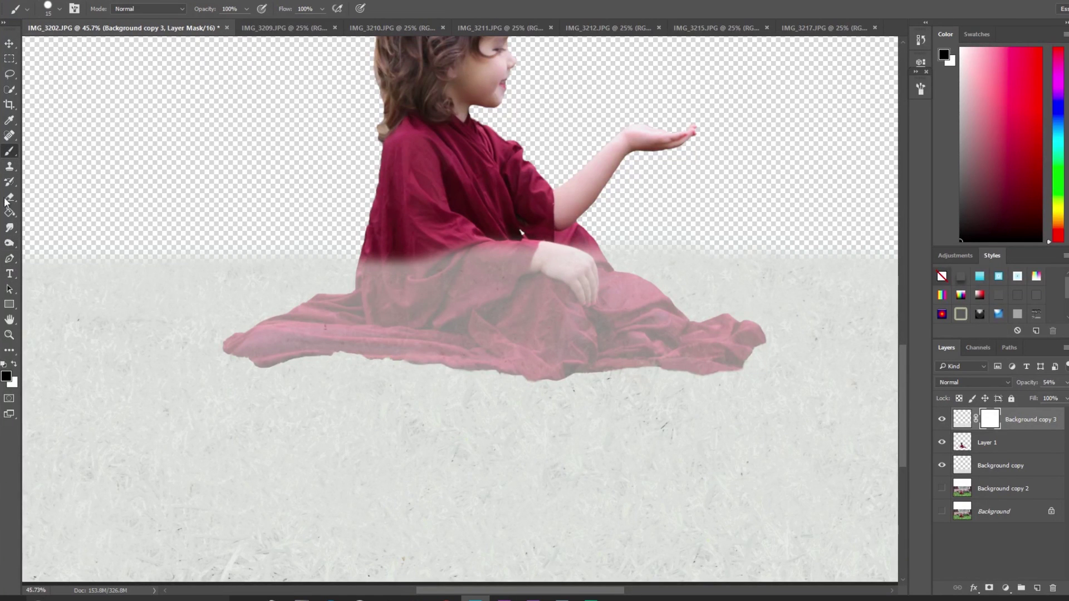
{"action": "left_click", "coordinate": [59, 9]}
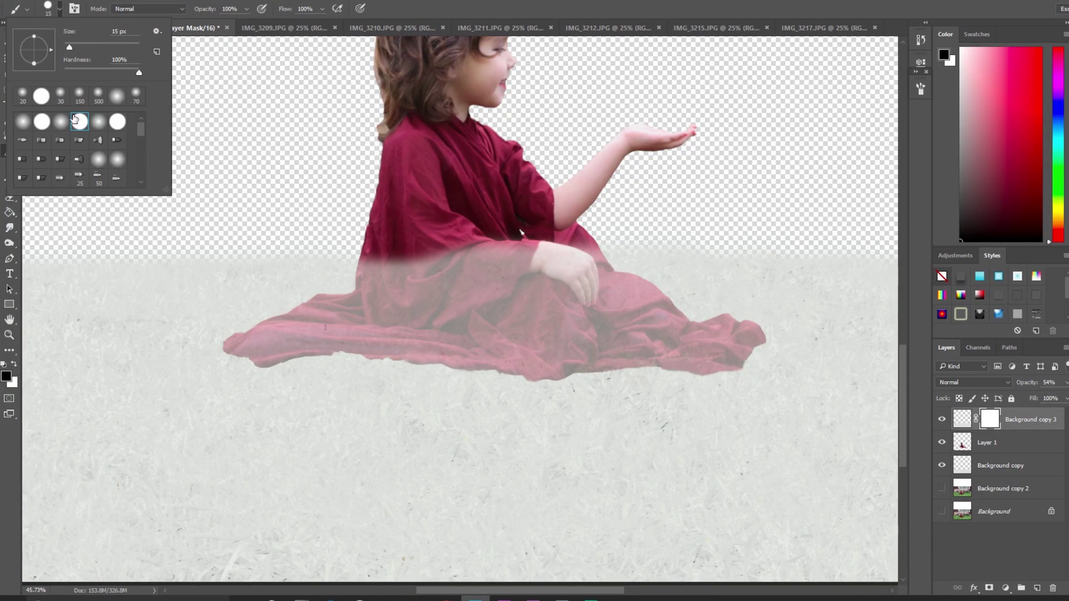
{"action": "left_click", "coordinate": [98, 123]}
{"action": "key", "text": "Return"}
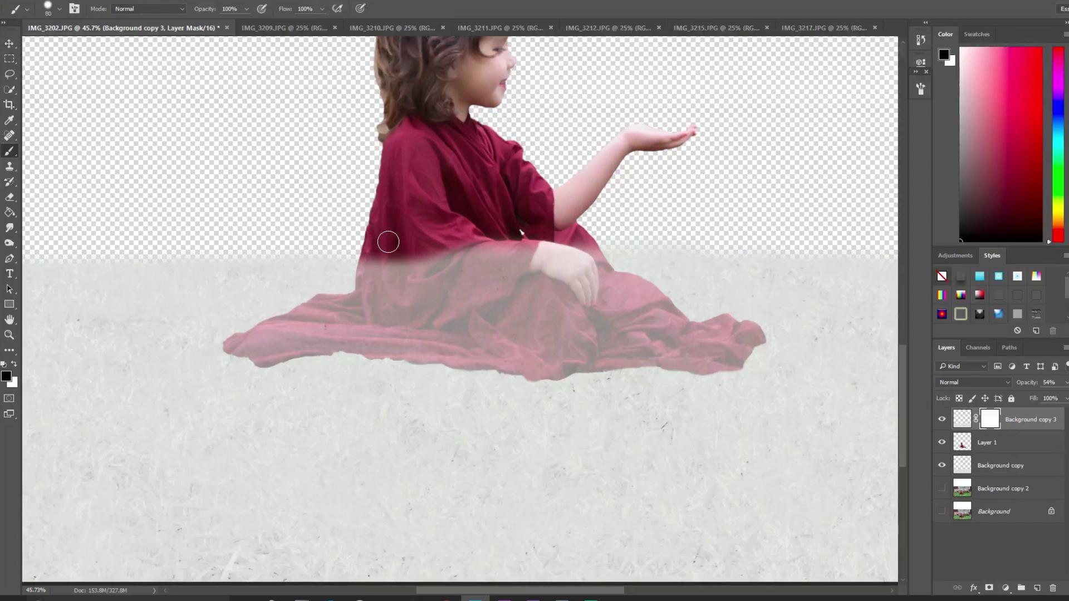
{"action": "key", "text": "]"}
{"action": "mouse_move", "coordinate": [387, 265]}
{"action": "left_mouse_down"}
{"action": "mouse_move", "coordinate": [366, 306]}
{"action": "mouse_move", "coordinate": [396, 299]}
{"action": "mouse_move", "coordinate": [369, 301]}
{"action": "mouse_move", "coordinate": [379, 258]}
{"action": "mouse_move", "coordinate": [389, 258]}
{"action": "mouse_move", "coordinate": [383, 311]}
{"action": "mouse_move", "coordinate": [467, 310]}
{"action": "mouse_move", "coordinate": [484, 299]}
{"action": "mouse_move", "coordinate": [468, 280]}
{"action": "mouse_move", "coordinate": [495, 248]}
{"action": "mouse_move", "coordinate": [565, 258]}
{"action": "mouse_move", "coordinate": [572, 246]}
{"action": "mouse_move", "coordinate": [598, 265]}
{"action": "mouse_move", "coordinate": [605, 287]}
{"action": "mouse_move", "coordinate": [702, 330]}
{"action": "mouse_move", "coordinate": [710, 344]}
{"action": "mouse_move", "coordinate": [726, 340]}
{"action": "mouse_move", "coordinate": [691, 346]}
{"action": "mouse_move", "coordinate": [725, 346]}
{"action": "mouse_move", "coordinate": [553, 353]}
{"action": "mouse_move", "coordinate": [383, 333]}
{"action": "mouse_move", "coordinate": [259, 344]}
{"action": "mouse_move", "coordinate": [379, 307]}
{"action": "mouse_move", "coordinate": [368, 313]}
{"action": "mouse_move", "coordinate": [650, 321]}
{"action": "mouse_move", "coordinate": [549, 291]}
{"action": "mouse_move", "coordinate": [623, 286]}
{"action": "mouse_move", "coordinate": [597, 325]}
{"action": "mouse_move", "coordinate": [527, 330]}
{"action": "mouse_move", "coordinate": [640, 306]}
{"action": "left_mouse_up"}
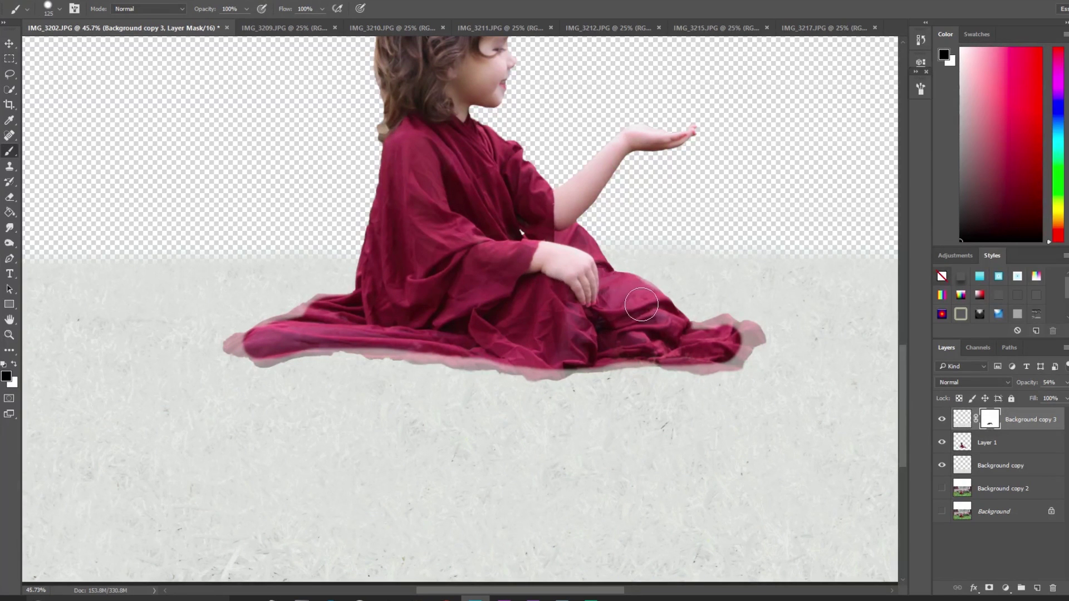
Raise the duplicated ground layer's opacity to 100% and reselect its mask.
{"action": "left_click", "coordinate": [968, 423]}
{"action": "left_click", "coordinate": [1065, 383]}
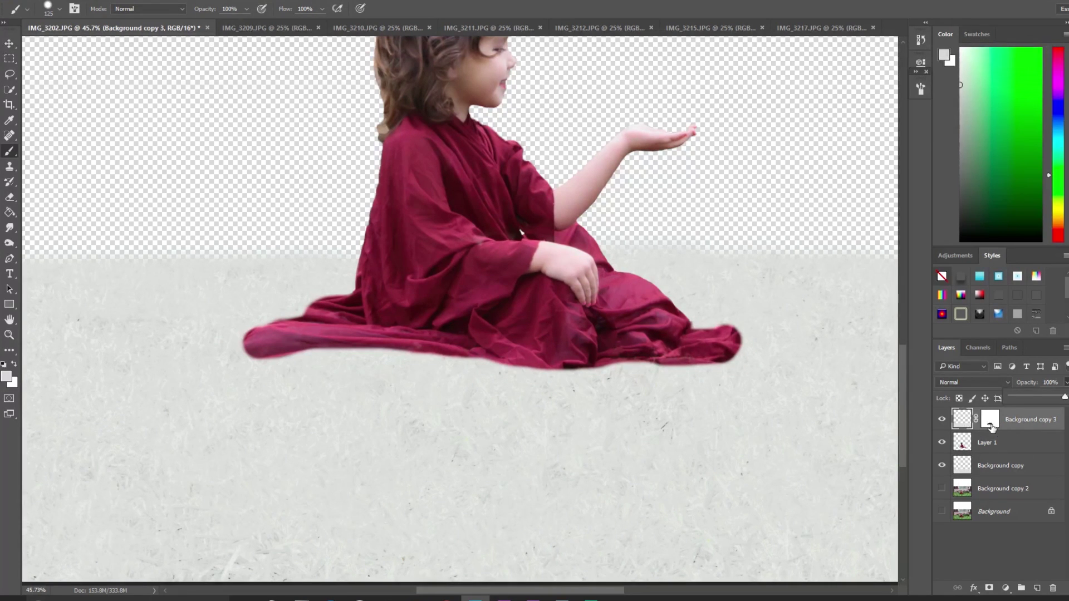
{"action": "key", "text": "d"}
{"action": "left_click", "coordinate": [989, 420]}
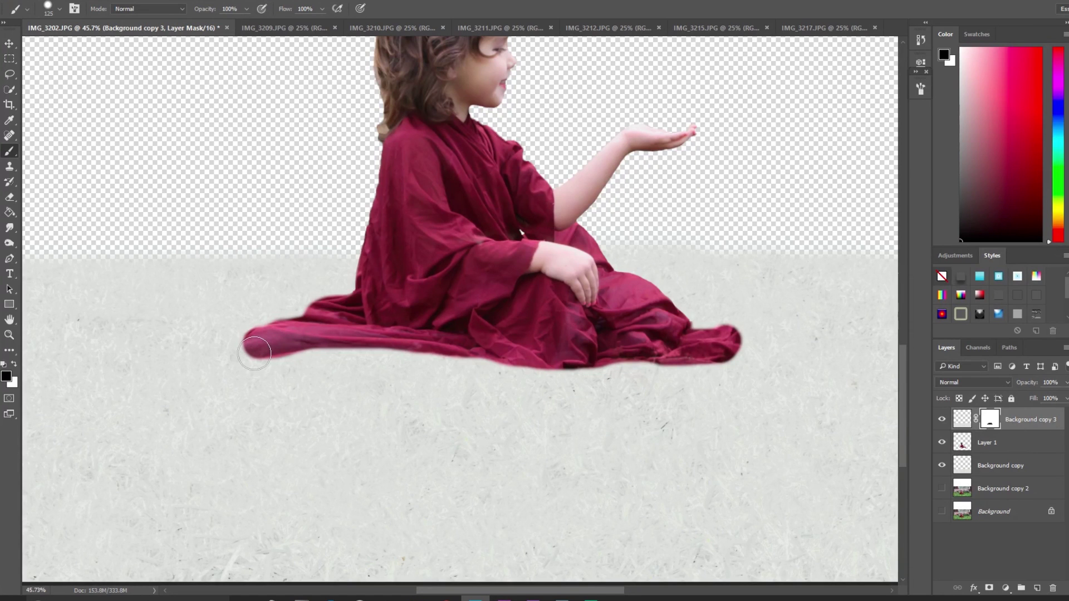
Lower the duplicated ground layer's opacity to 71% and target its mask for painting.
{"action": "left_click", "coordinate": [962, 420]}
{"action": "left_click", "coordinate": [1065, 383]}
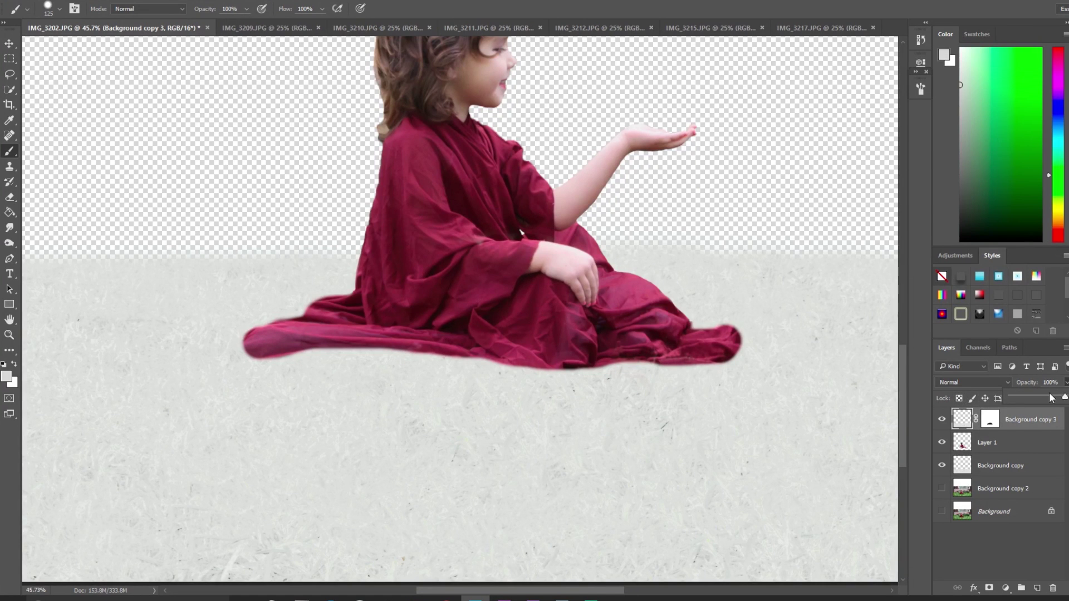
{"action": "left_click_drag", "start_coordinate": [1065, 396], "coordinate": [1049, 398]}
{"action": "left_click", "coordinate": [988, 421]}
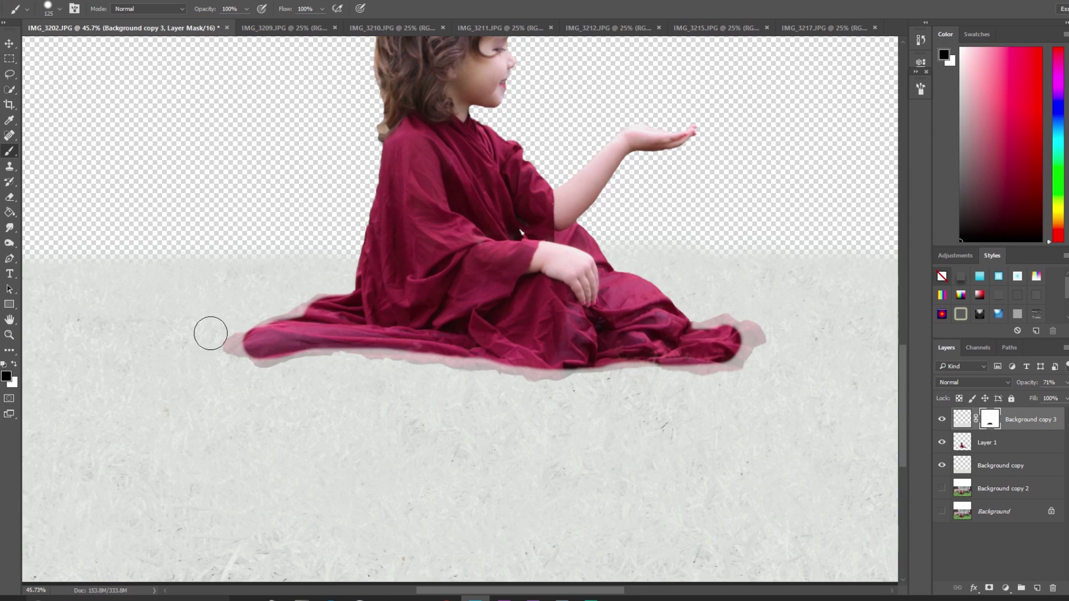
Paint the mask with a smaller black brush to reveal the cloth's trailing tip and upper edge behind the girl.
{"action": "scroll", "coordinate": [212, 360], "scroll_direction": "up", "scroll_amount": 12}
{"action": "key", "text": "bracketleft"}
{"action": "key", "text": "bracketleft"}
{"action": "key", "text": "bracketleft"}
{"action": "key", "text": "bracketleft"}
{"action": "key", "text": "bracketleft"}
{"action": "key", "text": "bracketleft"}
{"action": "key", "text": "bracketleft"}
{"action": "key", "text": "bracketleft"}
{"action": "key", "text": "bracketleft"}
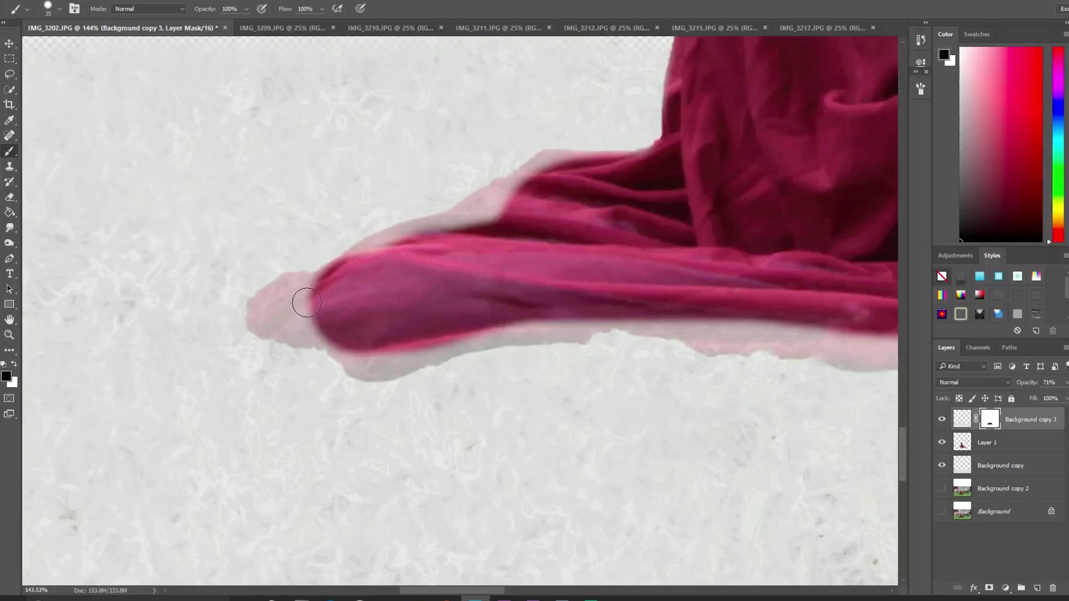
{"action": "mouse_move", "coordinate": [321, 295]}
{"action": "left_mouse_down"}
{"action": "mouse_move", "coordinate": [270, 313]}
{"action": "mouse_move", "coordinate": [350, 321]}
{"action": "mouse_move", "coordinate": [290, 323]}
{"action": "mouse_move", "coordinate": [365, 345]}
{"action": "mouse_move", "coordinate": [449, 324]}
{"action": "mouse_move", "coordinate": [334, 283]}
{"action": "mouse_move", "coordinate": [548, 181]}
{"action": "left_mouse_up"}
{"action": "left_click_drag", "start_coordinate": [642, 243], "coordinate": [497, 215]}
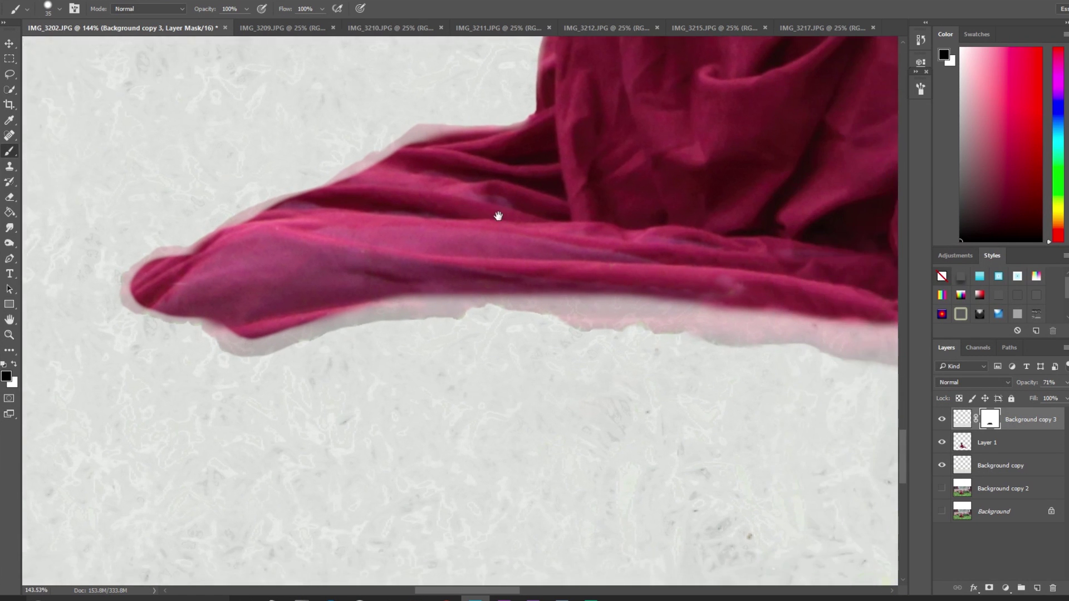
{"action": "left_click_drag", "start_coordinate": [219, 293], "coordinate": [174, 296]}
Continue painting black on the mask along the cloth's lower hem to its far end in front of the girl.
{"action": "mouse_move", "coordinate": [91, 312]}
{"action": "left_mouse_down"}
{"action": "mouse_move", "coordinate": [308, 270]}
{"action": "mouse_move", "coordinate": [366, 268]}
{"action": "mouse_move", "coordinate": [438, 287]}
{"action": "mouse_move", "coordinate": [579, 284]}
{"action": "left_mouse_up"}
{"action": "mouse_move", "coordinate": [504, 285]}
{"action": "left_mouse_down"}
{"action": "mouse_move", "coordinate": [431, 226]}
{"action": "mouse_move", "coordinate": [679, 268]}
{"action": "left_mouse_up"}
{"action": "left_click_drag", "start_coordinate": [506, 220], "coordinate": [311, 219]}
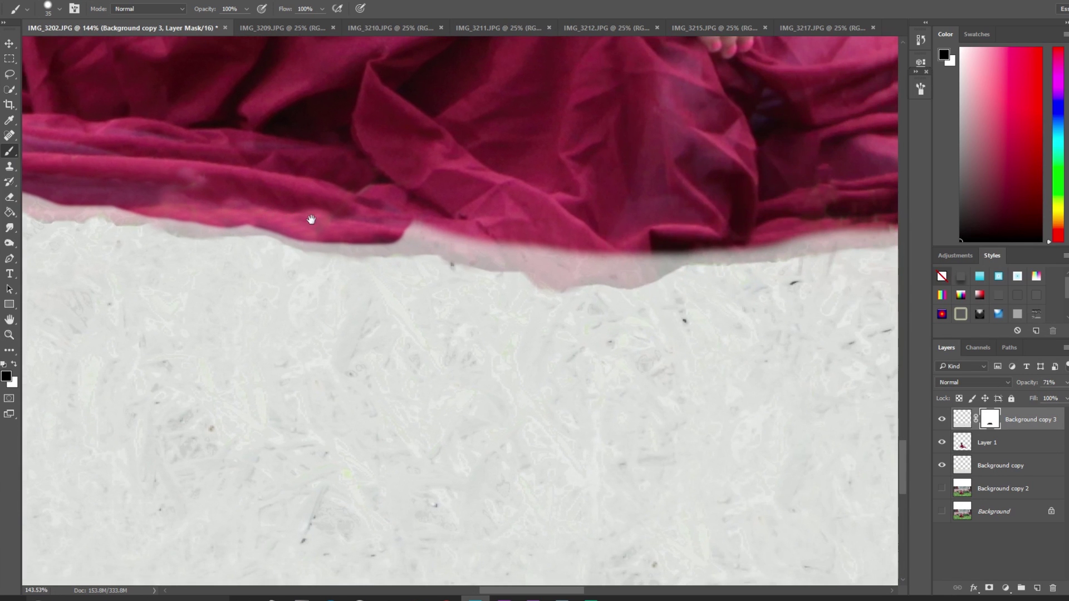
{"action": "mouse_move", "coordinate": [367, 240]}
{"action": "left_mouse_down"}
{"action": "mouse_move", "coordinate": [676, 257]}
{"action": "mouse_move", "coordinate": [367, 275]}
{"action": "mouse_move", "coordinate": [585, 287]}
{"action": "mouse_move", "coordinate": [667, 260]}
{"action": "mouse_move", "coordinate": [475, 241]}
{"action": "left_mouse_up"}
{"action": "left_click_drag", "start_coordinate": [401, 267], "coordinate": [557, 276]}
{"action": "mouse_move", "coordinate": [490, 268]}
{"action": "left_mouse_down"}
{"action": "mouse_move", "coordinate": [648, 285]}
{"action": "mouse_move", "coordinate": [716, 265]}
{"action": "mouse_move", "coordinate": [714, 240]}
{"action": "mouse_move", "coordinate": [586, 269]}
{"action": "left_mouse_up"}
{"action": "mouse_move", "coordinate": [579, 172]}
{"action": "left_mouse_down"}
{"action": "mouse_move", "coordinate": [691, 137]}
{"action": "mouse_move", "coordinate": [739, 159]}
{"action": "mouse_move", "coordinate": [767, 158]}
{"action": "mouse_move", "coordinate": [793, 187]}
{"action": "mouse_move", "coordinate": [773, 195]}
{"action": "mouse_move", "coordinate": [729, 263]}
{"action": "mouse_move", "coordinate": [696, 270]}
{"action": "mouse_move", "coordinate": [746, 179]}
{"action": "mouse_move", "coordinate": [670, 248]}
{"action": "left_mouse_up"}
{"action": "scroll", "coordinate": [732, 270], "scroll_direction": "down", "scroll_amount": 8}
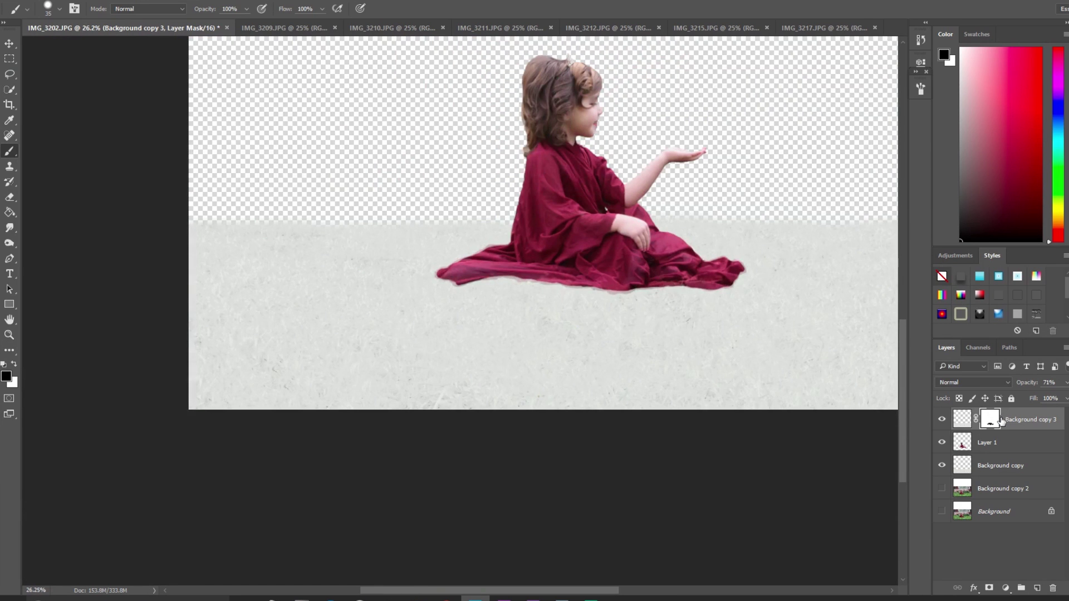
Restore the duplicated ground layer's opacity to 100%.
{"action": "left_click", "coordinate": [962, 419]}
{"action": "left_click", "coordinate": [1064, 383]}
{"action": "left_click_drag", "start_coordinate": [1048, 396], "coordinate": [1065, 396]}
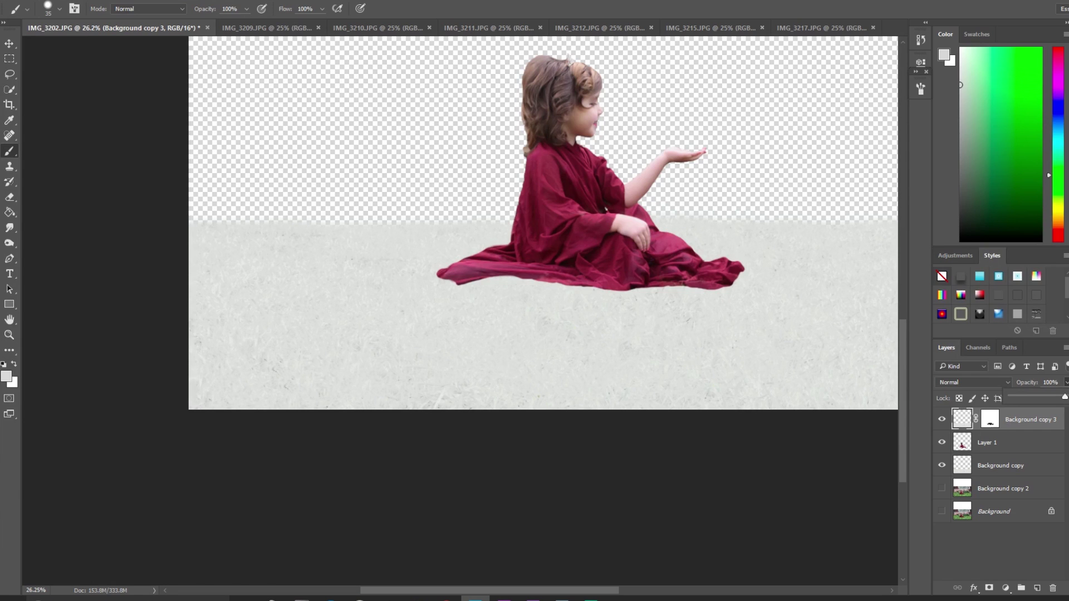
{"action": "left_click", "coordinate": [962, 420]}
{"action": "left_click", "coordinate": [184, 1]}
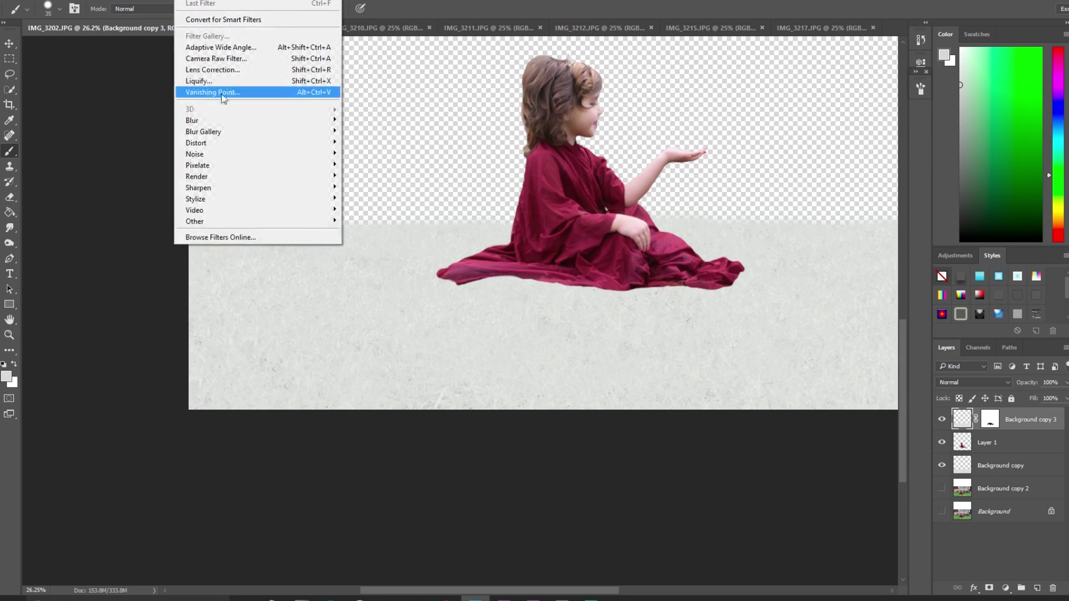
{"action": "mouse_move", "coordinate": [228, 121]}
{"action": "left_click", "coordinate": [373, 164]}
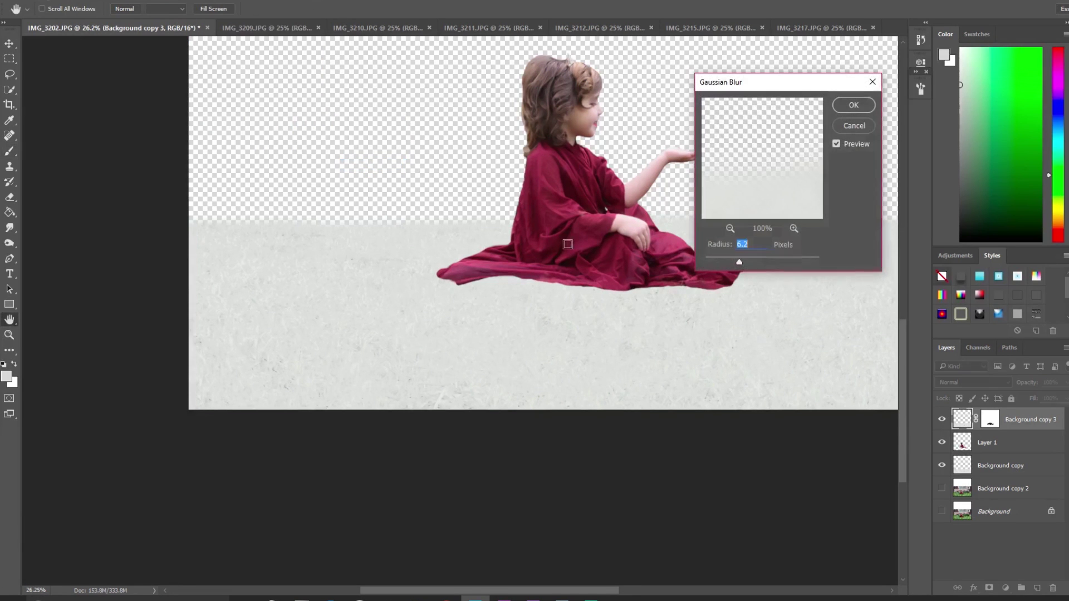
{"action": "left_click", "coordinate": [852, 130]}
Apply a Gaussian Blur with a 4.5 pixel radius to the duplicated ground layer's image.
{"action": "scroll", "coordinate": [472, 402], "scroll_direction": "up", "scroll_amount": 4}
{"action": "scroll", "coordinate": [467, 360], "scroll_direction": "up", "scroll_amount": 8}
{"action": "left_click_drag", "start_coordinate": [508, 208], "coordinate": [342, 431]}
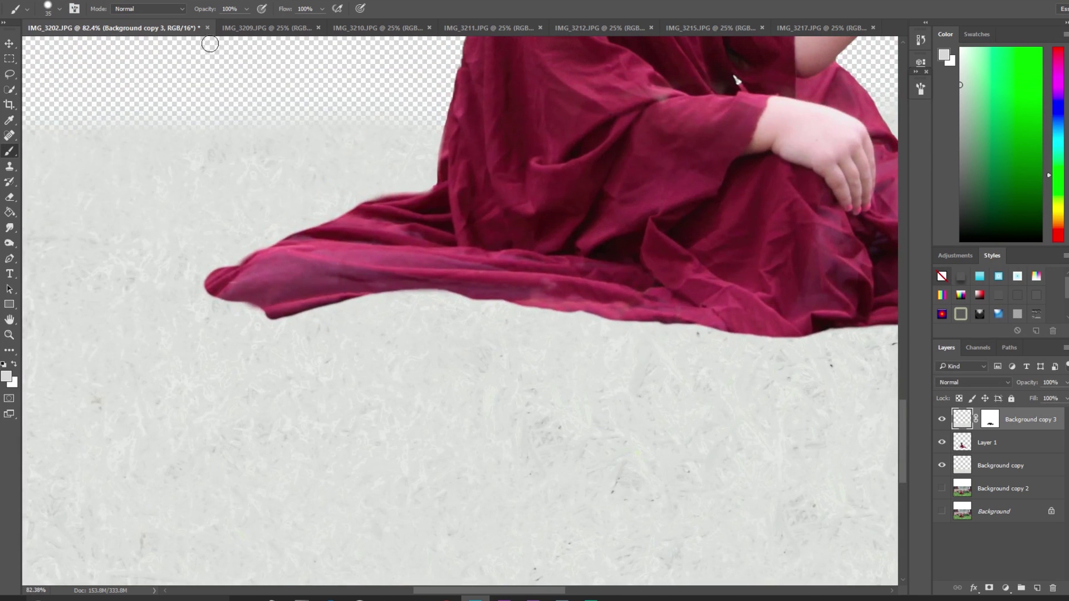
{"action": "left_click", "coordinate": [199, 1]}
{"action": "mouse_move", "coordinate": [312, 120]}
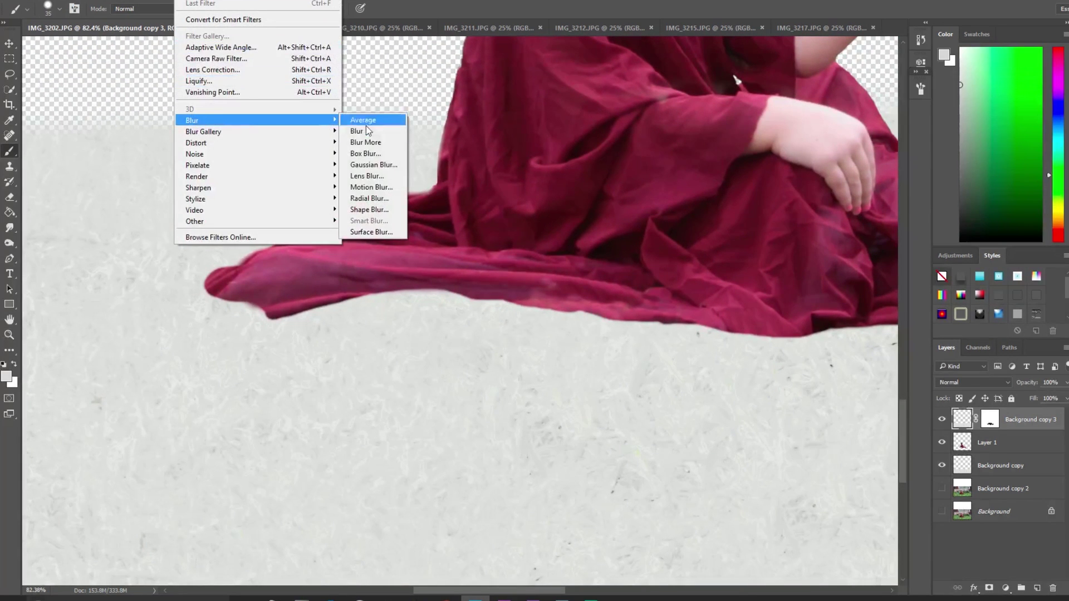
{"action": "left_click", "coordinate": [384, 164]}
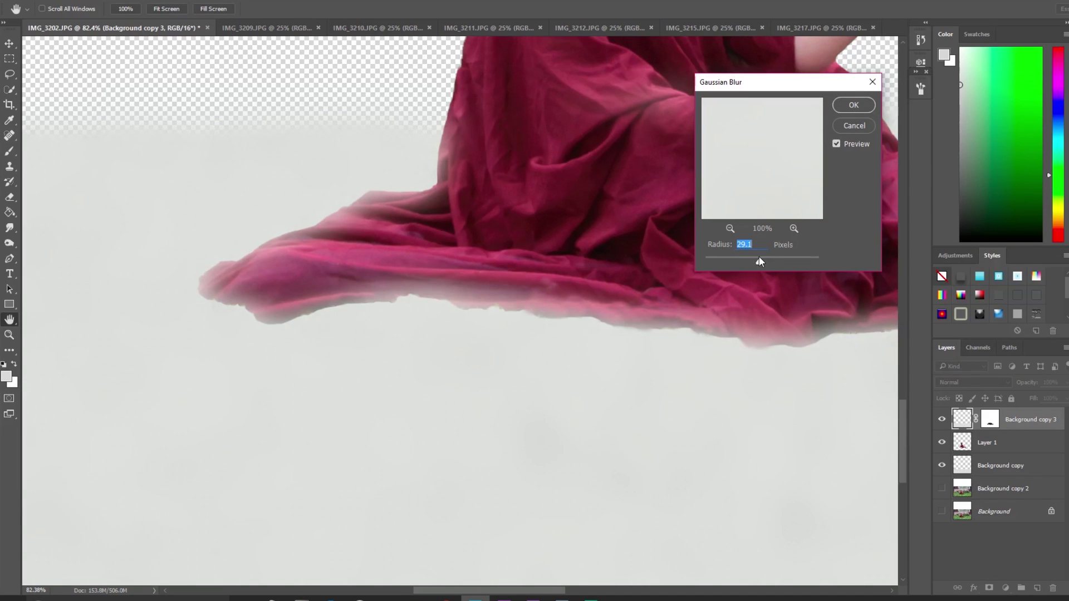
{"action": "left_click", "coordinate": [736, 259]}
{"action": "left_click_drag", "start_coordinate": [736, 259], "coordinate": [742, 259]}
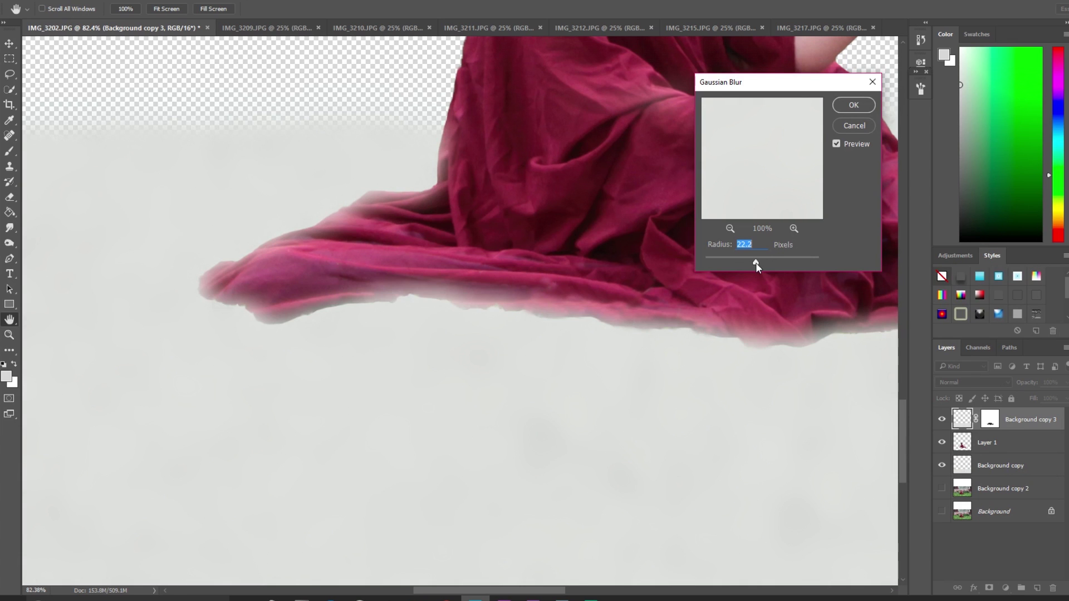
{"action": "left_click_drag", "start_coordinate": [721, 257], "coordinate": [720, 257]}
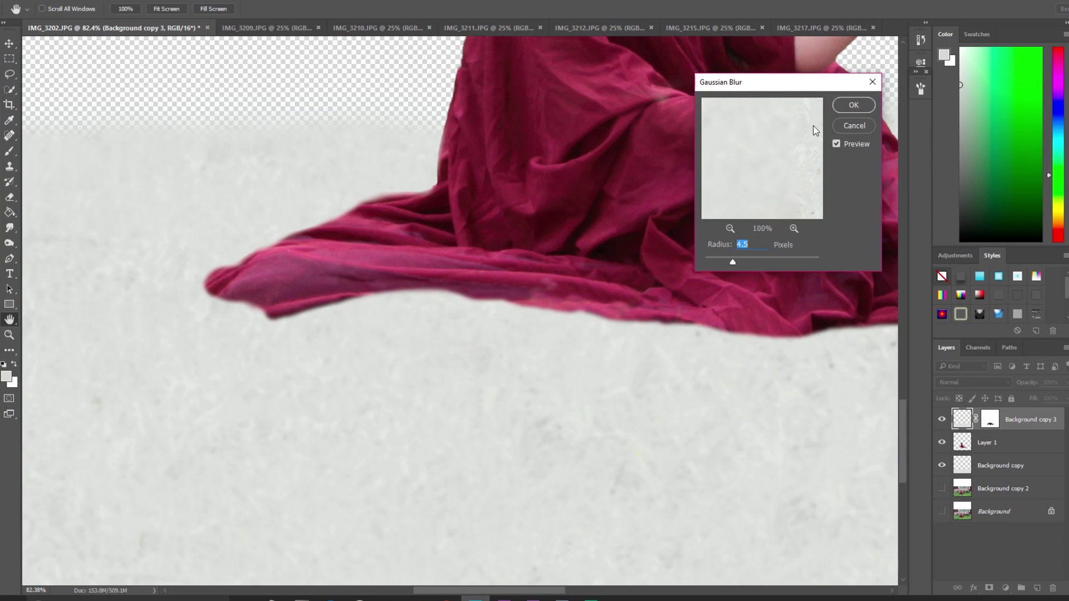
{"action": "left_click", "coordinate": [853, 104]}
{"action": "key", "text": "b"}
{"action": "scroll", "coordinate": [854, 388], "scroll_direction": "down", "scroll_amount": 5}
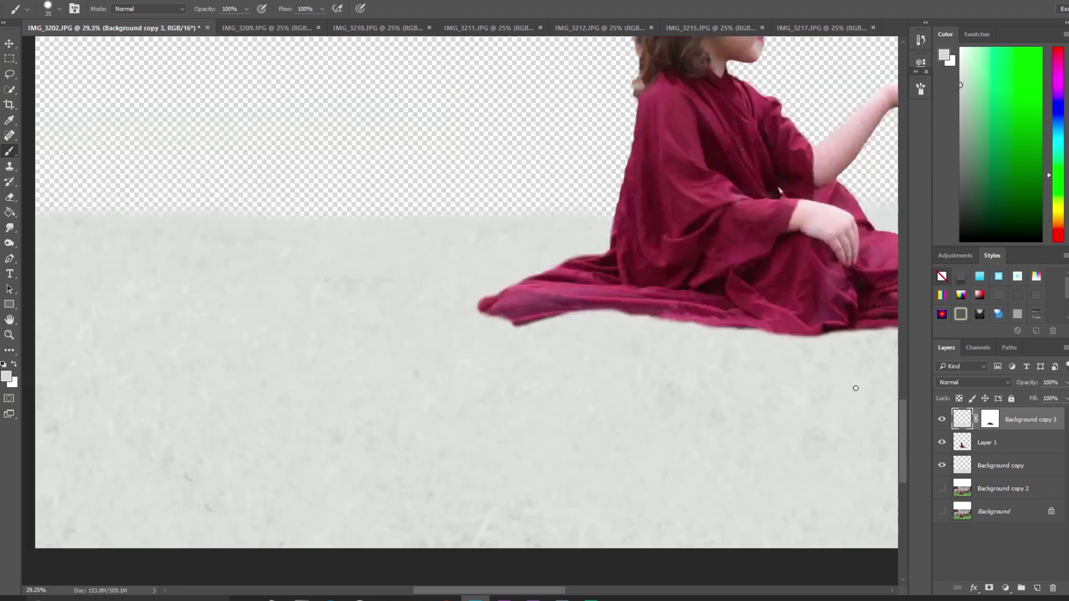
{"action": "key", "text": "ctrl+0"}
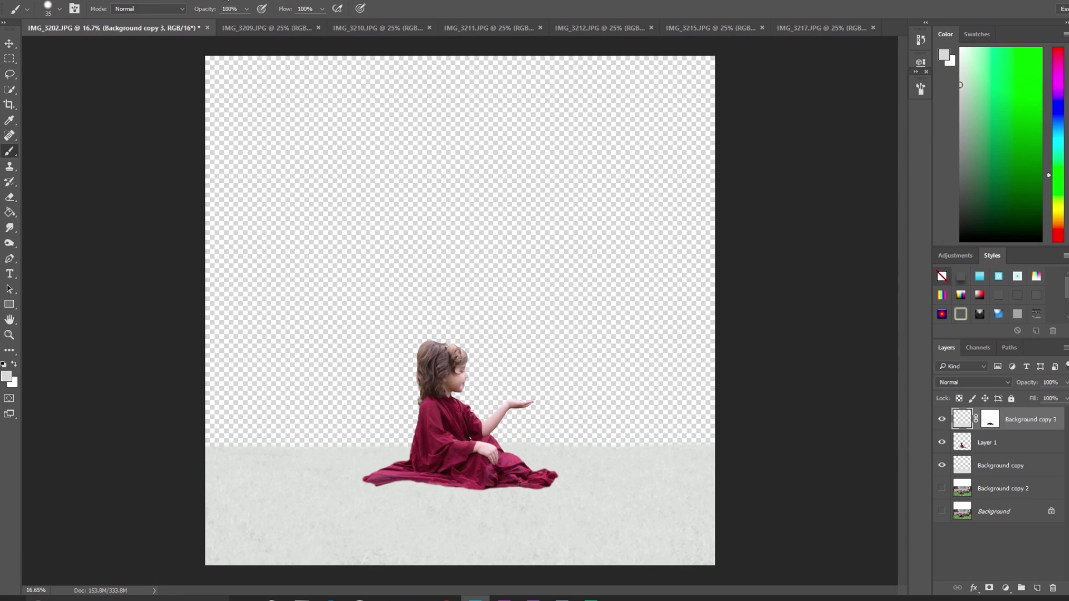
{"action": "left_click", "coordinate": [264, 25]}
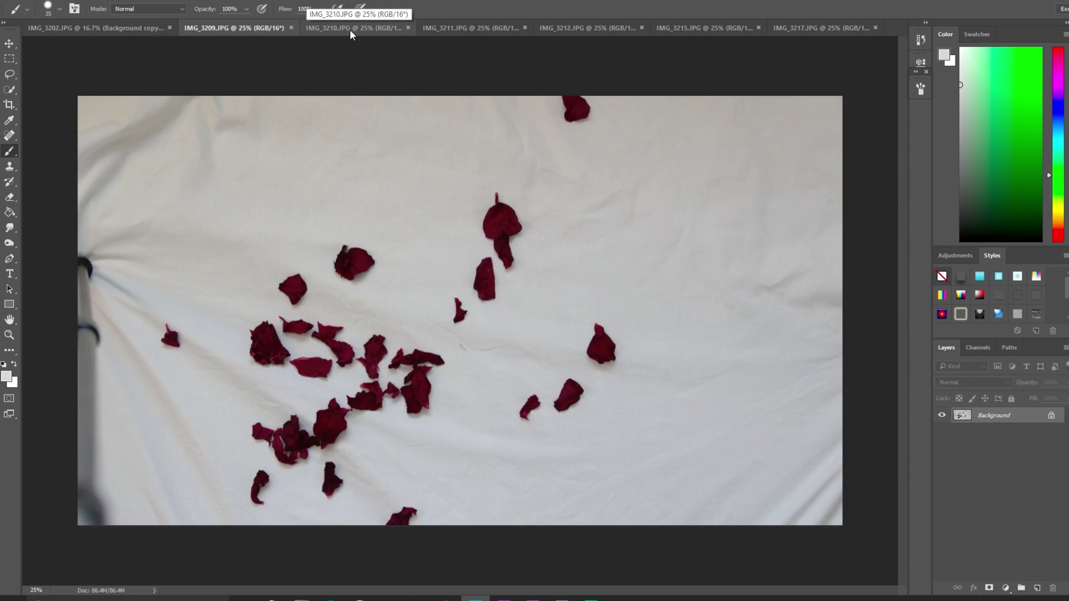
{"action": "left_click", "coordinate": [385, 26]}
{"action": "left_click", "coordinate": [202, 31]}
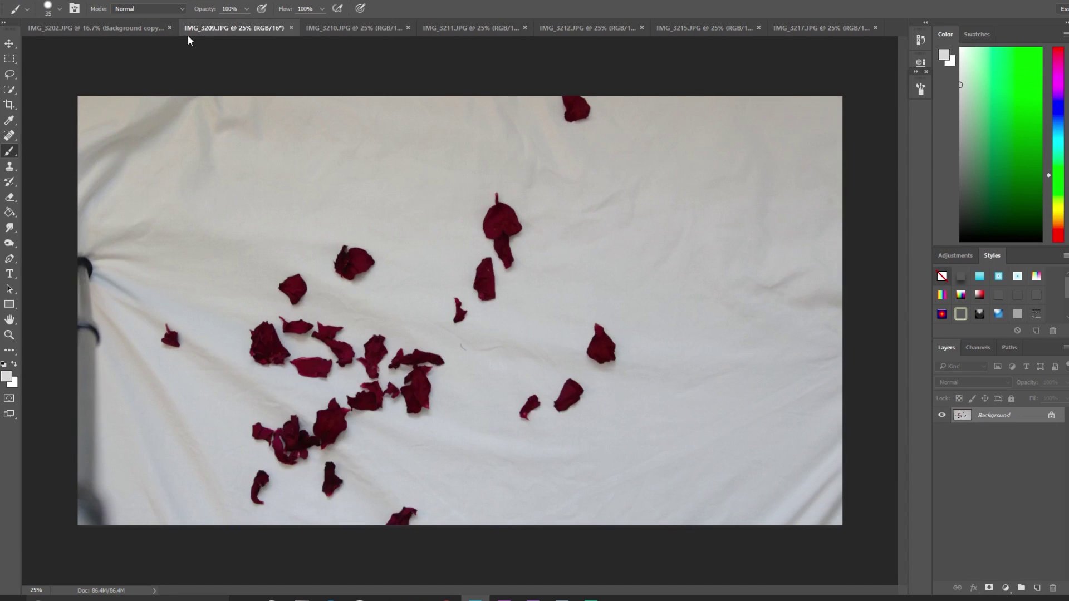
{"action": "left_click", "coordinate": [136, 29]}
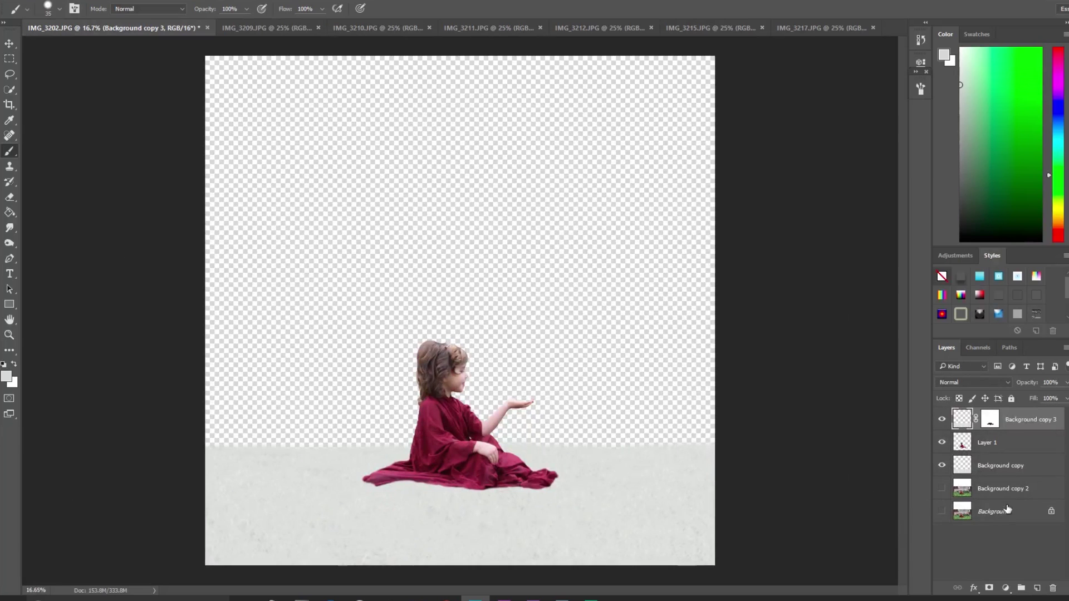
Add a new layer directly above Background copy 2 and name it sky.
{"action": "left_click", "coordinate": [996, 486]}
{"action": "left_click", "coordinate": [1037, 588]}
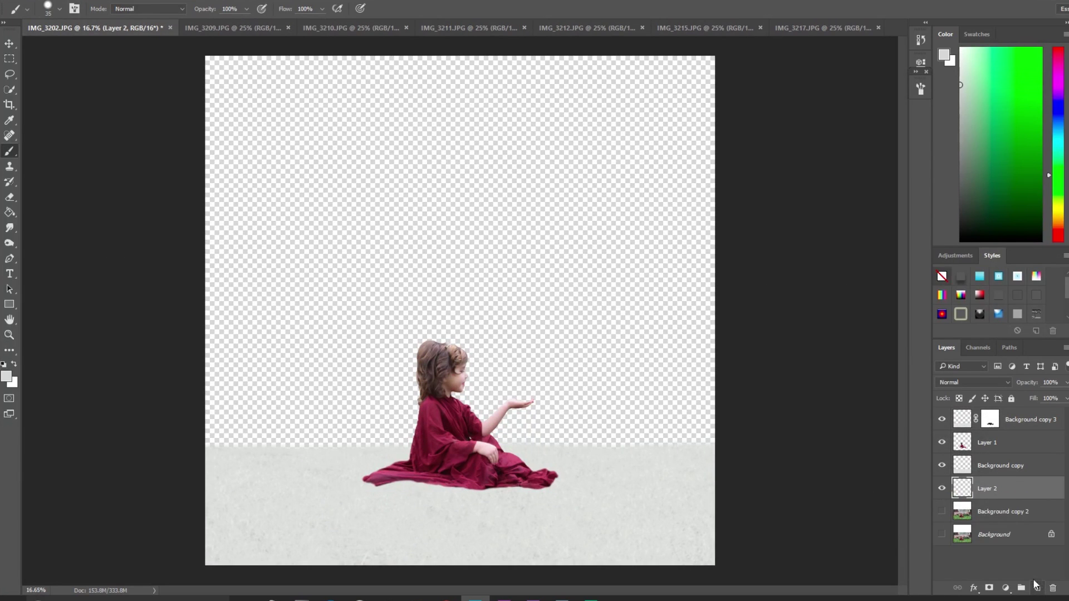
{"action": "double_click", "coordinate": [984, 488]}
{"action": "type", "text": "sky"}
{"action": "key", "text": "Return"}
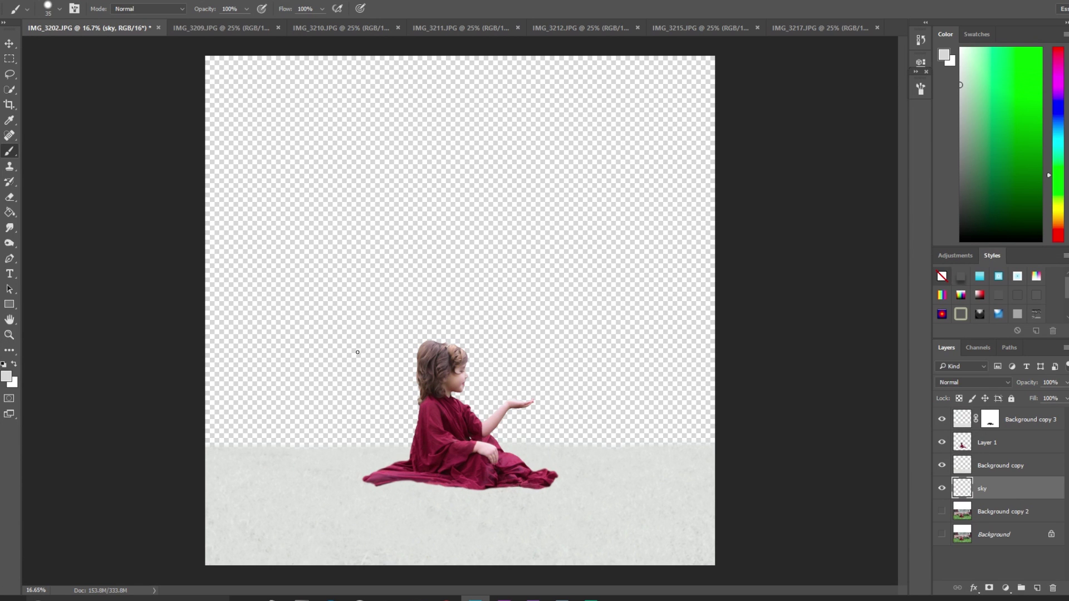
{"action": "key", "text": "i"}
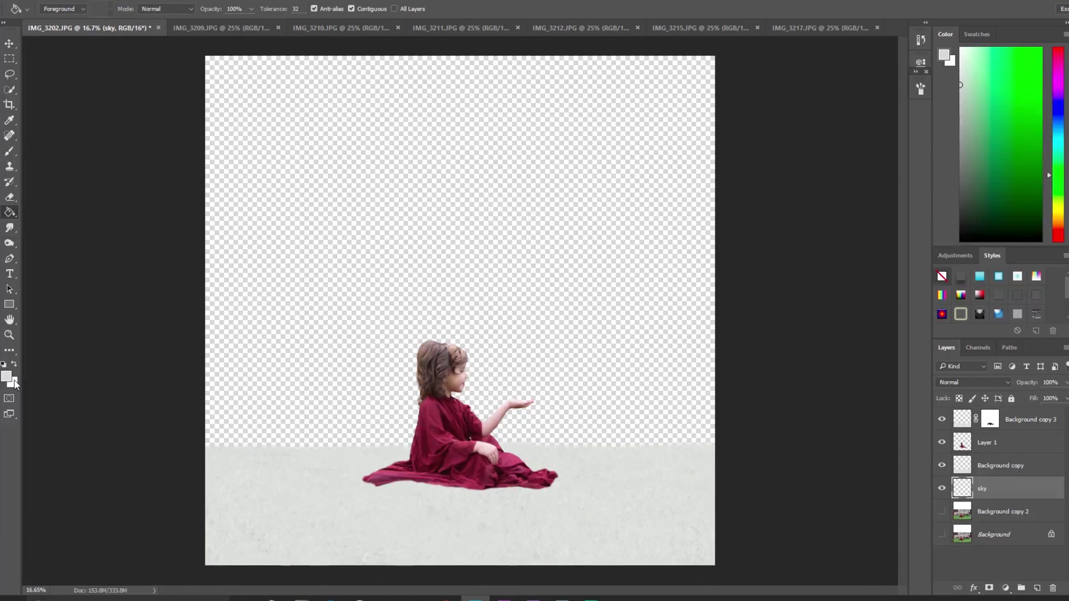
{"action": "left_click", "coordinate": [6, 377]}
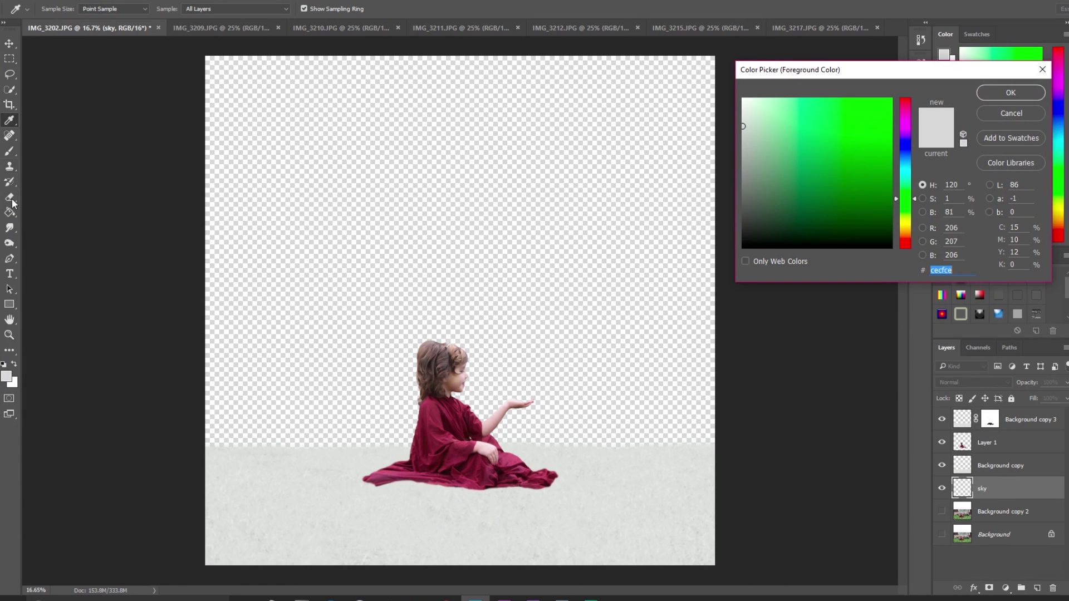
{"action": "left_click", "coordinate": [10, 213]}
{"action": "left_click", "coordinate": [1028, 98]}
{"action": "key", "text": "g"}
Set the foreground color to gray #b7b7b7 and fill the sky layer with it using the Paint Bucket.
{"action": "left_click", "coordinate": [7, 377]}
{"action": "left_click_drag", "start_coordinate": [906, 199], "coordinate": [905, 157]}
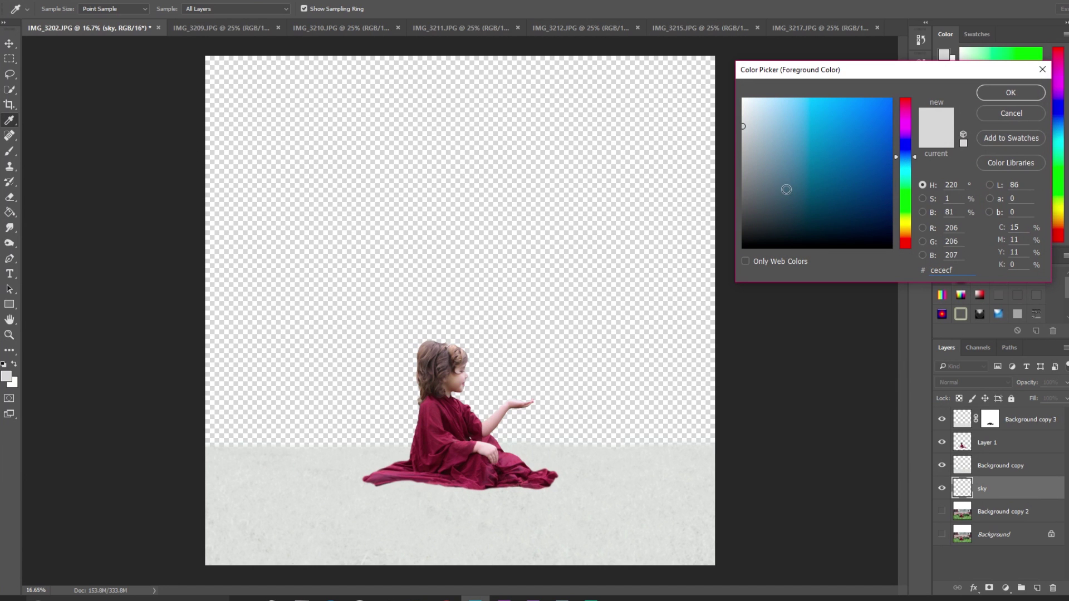
{"action": "left_click", "coordinate": [752, 207]}
{"action": "mouse_move", "coordinate": [752, 207]}
{"action": "left_mouse_down"}
{"action": "mouse_move", "coordinate": [735, 184]}
{"action": "mouse_move", "coordinate": [735, 141]}
{"action": "left_mouse_up"}
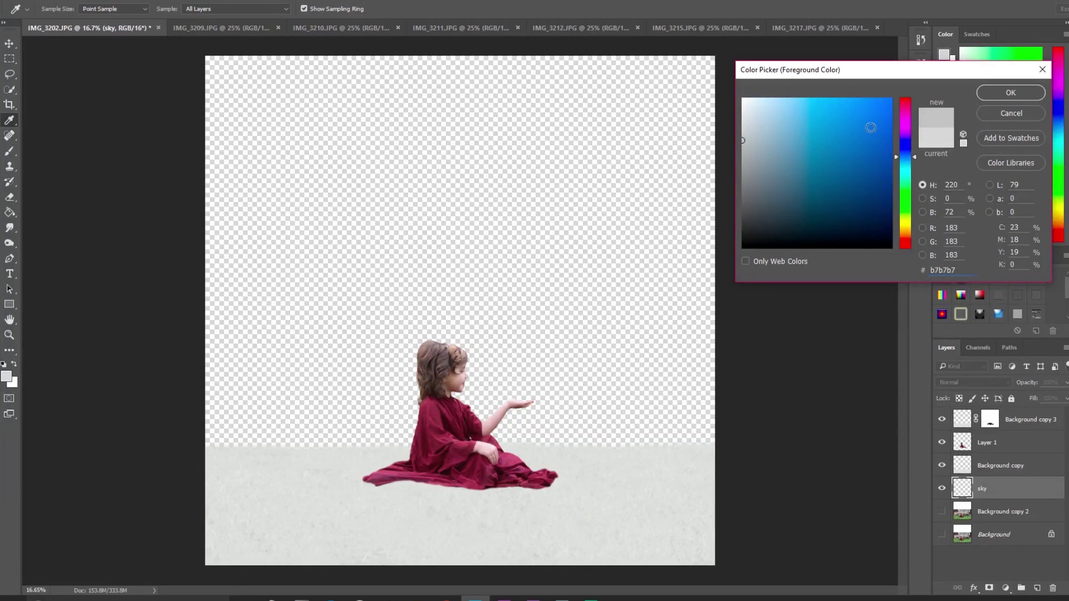
{"action": "left_click", "coordinate": [1011, 93]}
{"action": "key", "text": "g"}
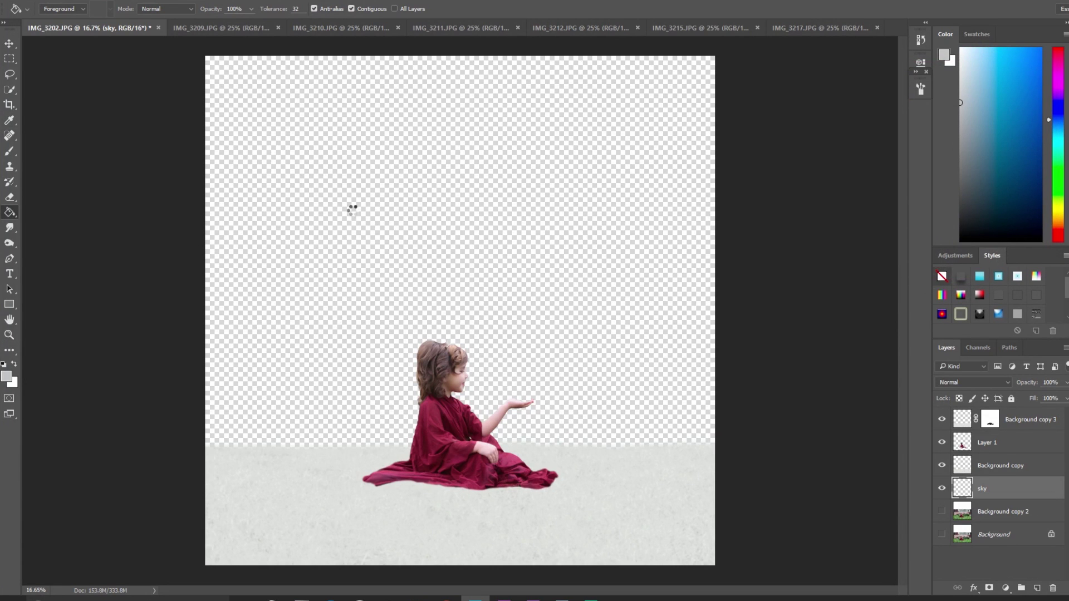
{"action": "left_click", "coordinate": [356, 209]}
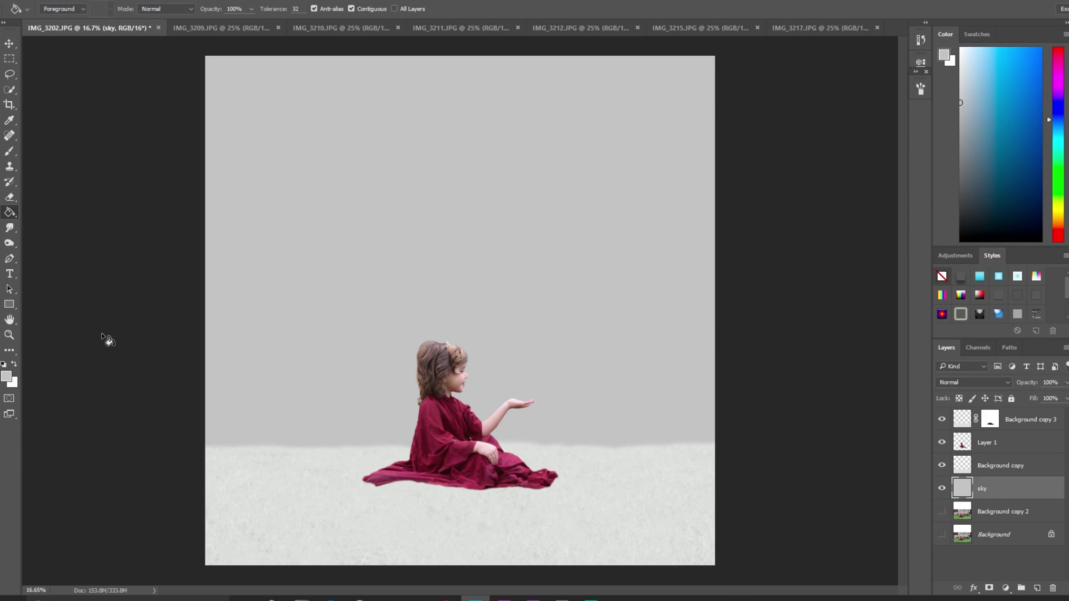
Try a reflected gray-to-white gradient on the sky layer from the girl's face level down past the horizon, and undo it.
{"action": "right_click", "coordinate": [10, 213]}
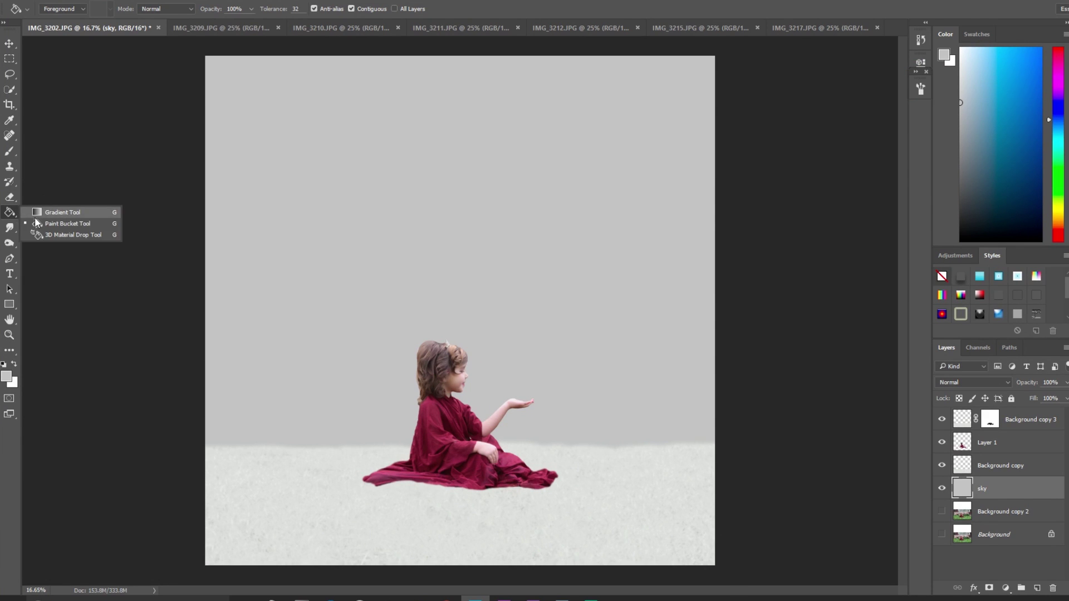
{"action": "left_click", "coordinate": [40, 213]}
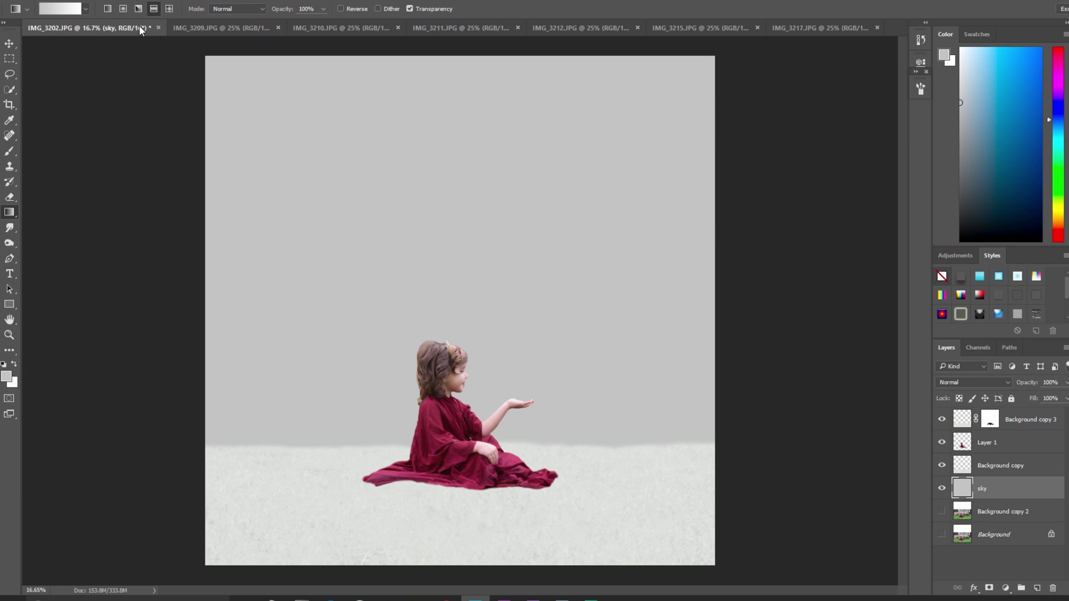
{"action": "left_click_drag", "start_coordinate": [369, 388], "coordinate": [376, 516]}
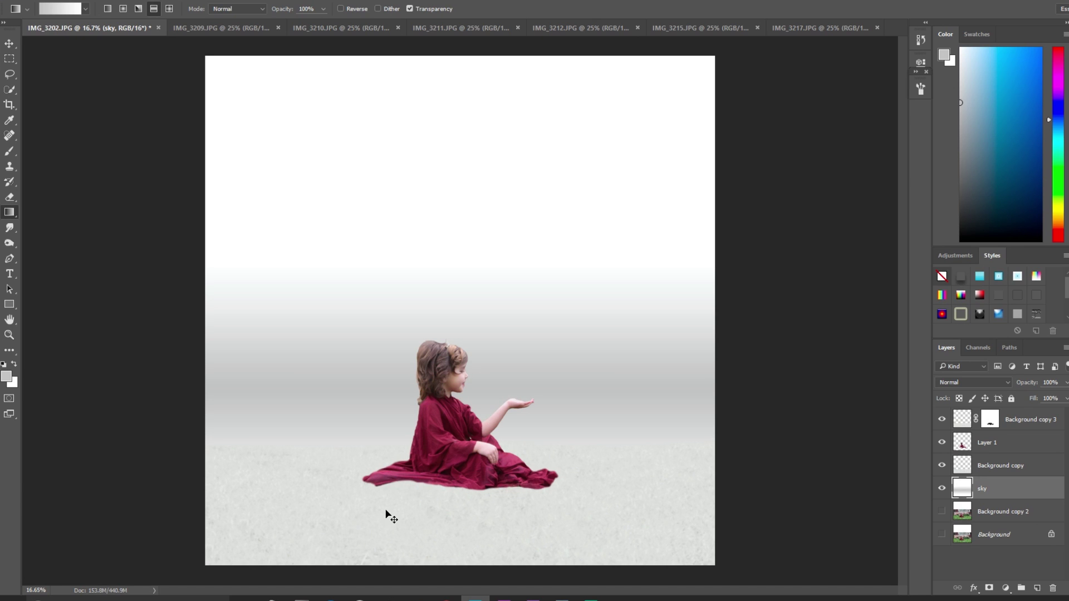
{"action": "key", "text": "ctrl+z"}
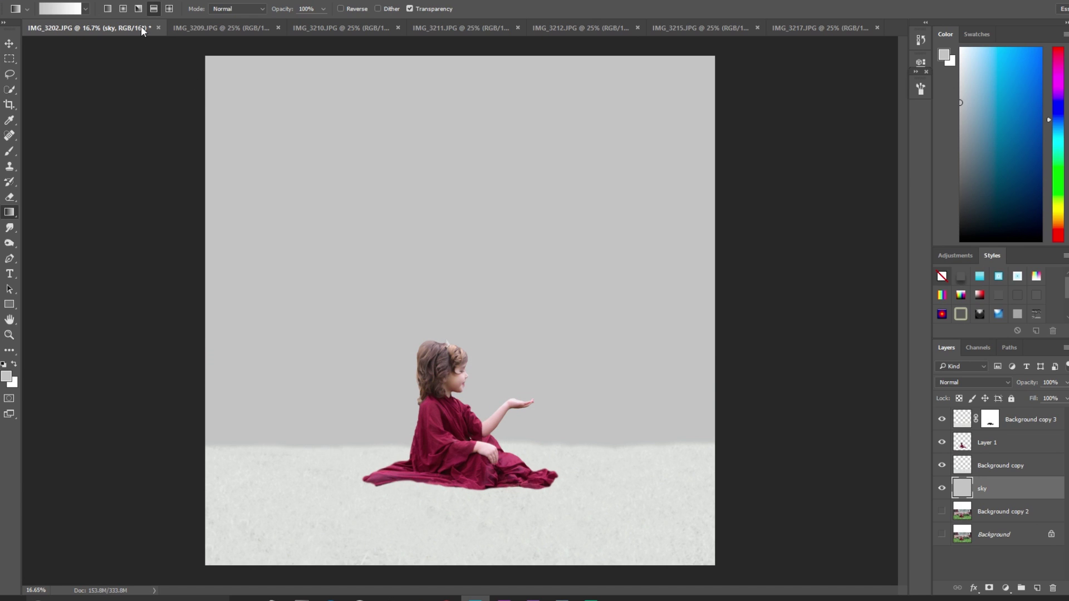
Apply a linear gray-to-white gradient to the sky layer, running vertically from the girl's face level to below her cloth.
{"action": "left_click", "coordinate": [107, 9]}
{"action": "left_click_drag", "start_coordinate": [394, 383], "coordinate": [400, 534]}
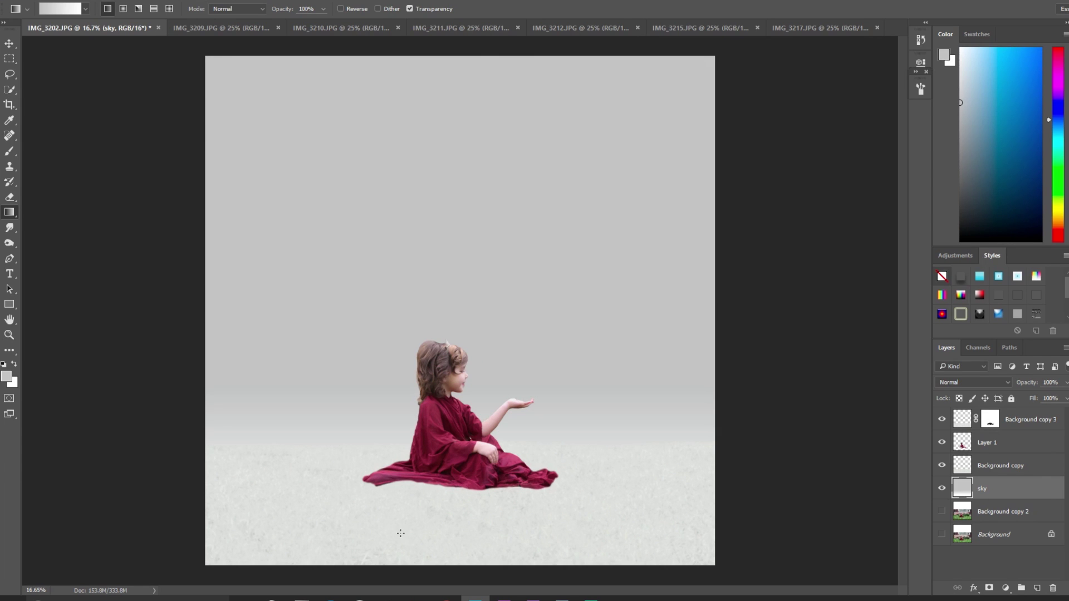
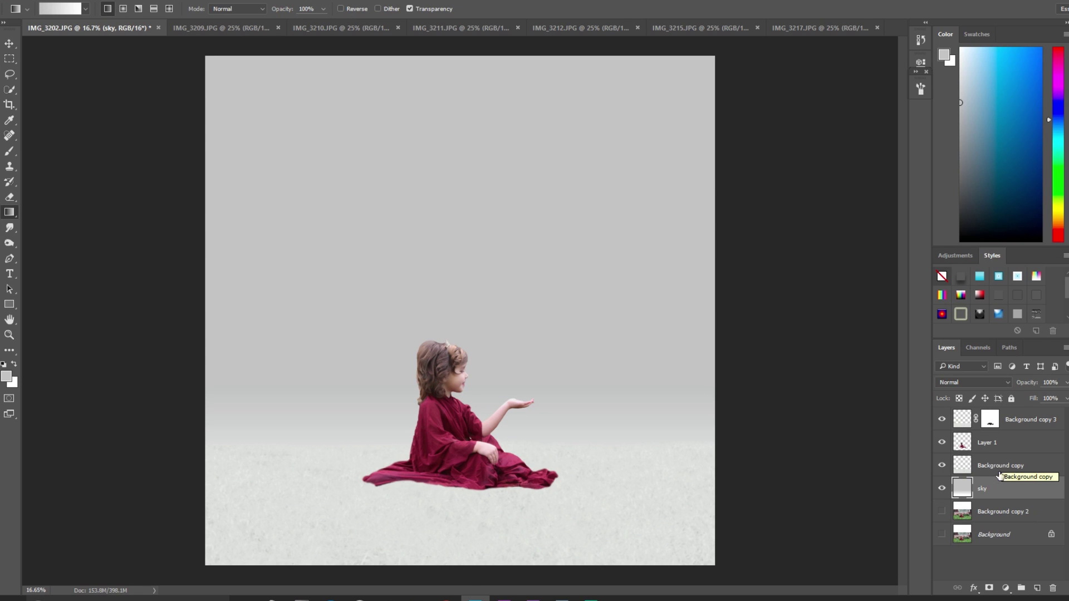
Begin placing an embedded image, browse to MY STOCK IMGS > TEXTURES > BrookeShaden > textures_of_hearst_castle and enlarge the file thumbnails.
{"action": "left_click", "coordinate": [26, 3]}
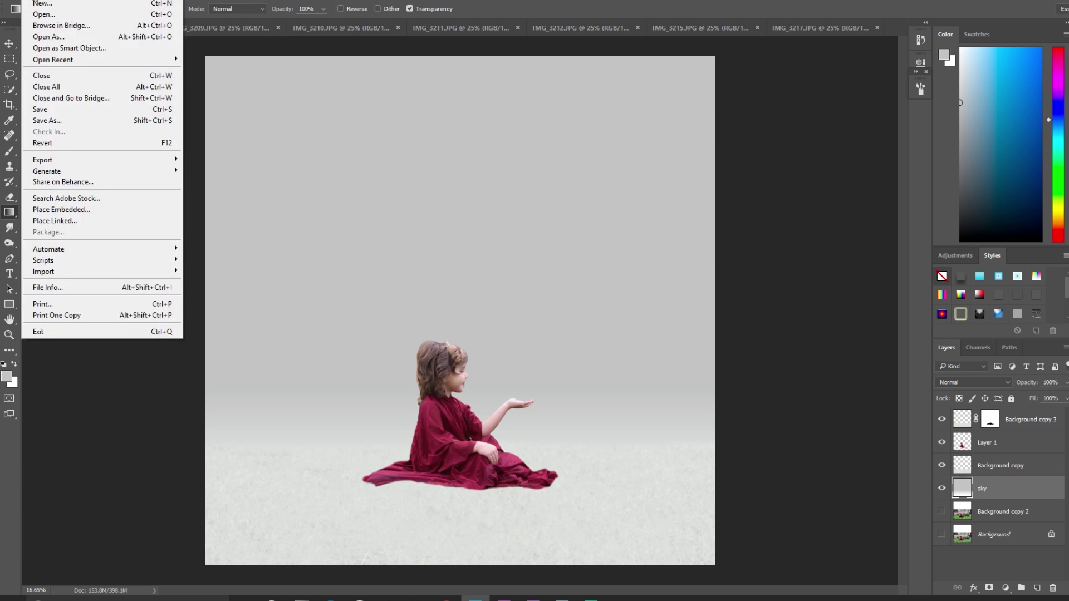
{"action": "mouse_move", "coordinate": [49, 1]}
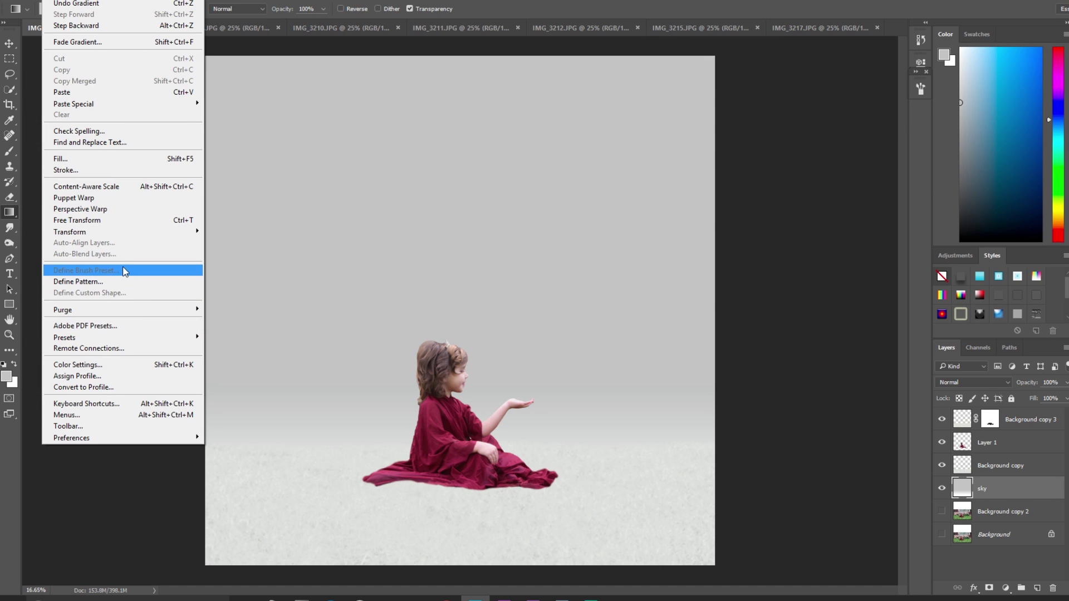
{"action": "mouse_move", "coordinate": [11, 2]}
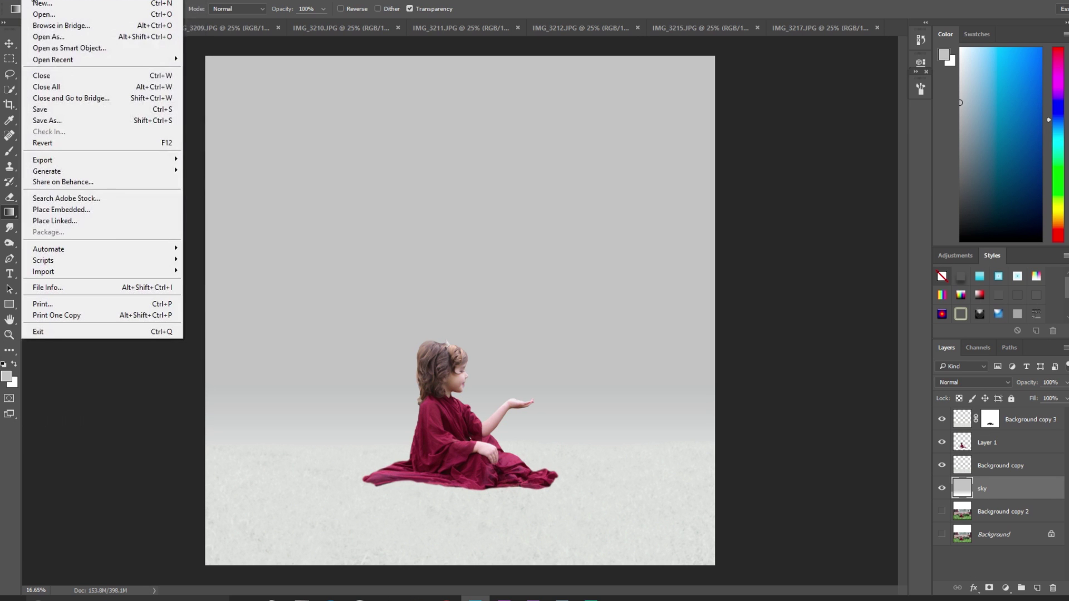
{"action": "left_click", "coordinate": [113, 209]}
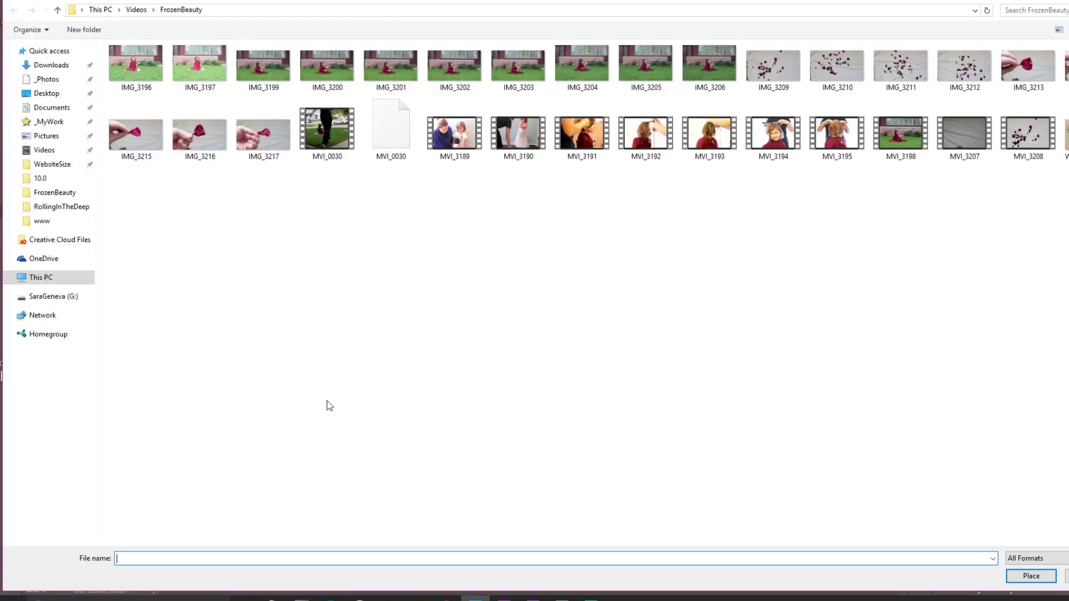
{"action": "left_click", "coordinate": [57, 123]}
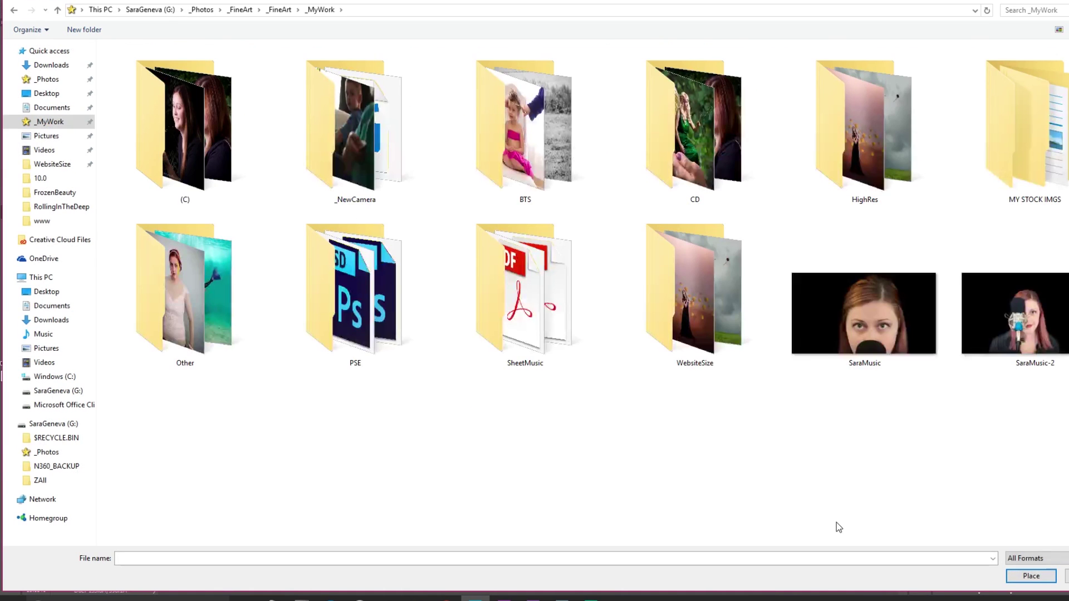
{"action": "left_click", "coordinate": [1040, 168]}
{"action": "double_click", "coordinate": [1040, 169]}
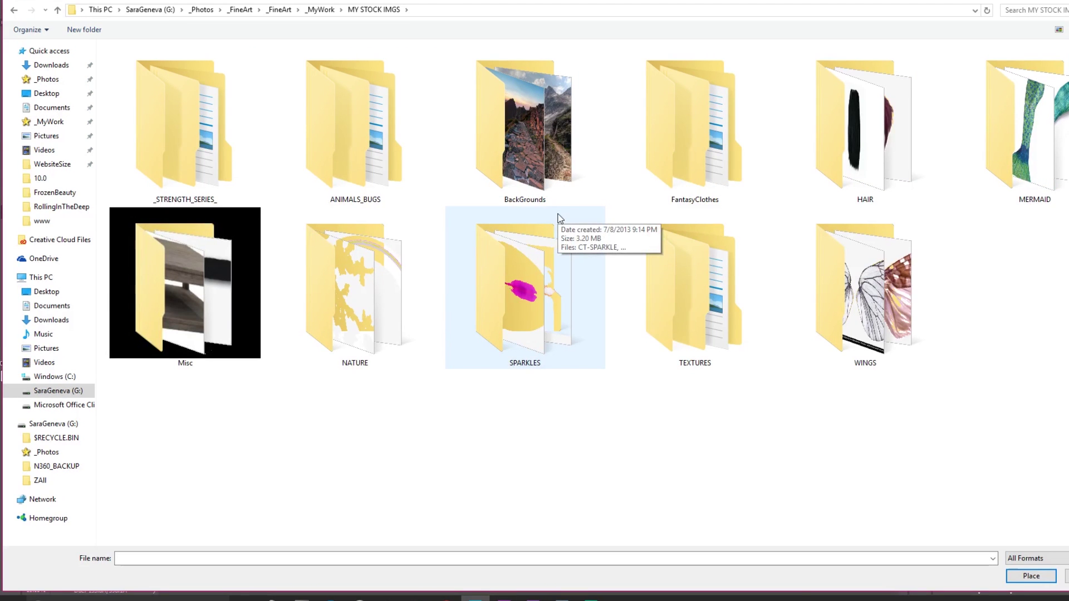
{"action": "double_click", "coordinate": [670, 303]}
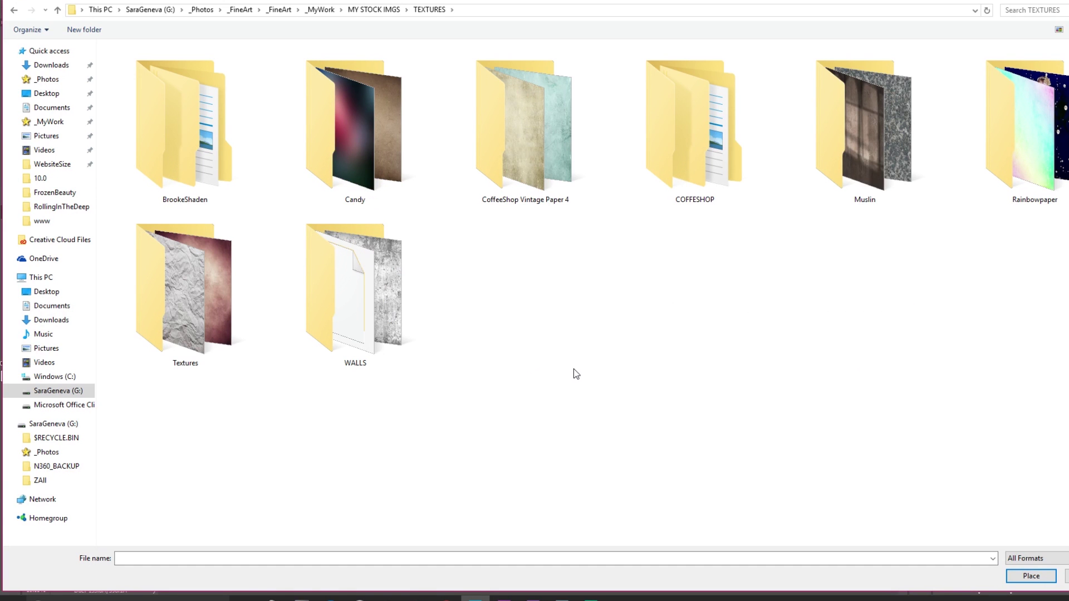
{"action": "double_click", "coordinate": [190, 152]}
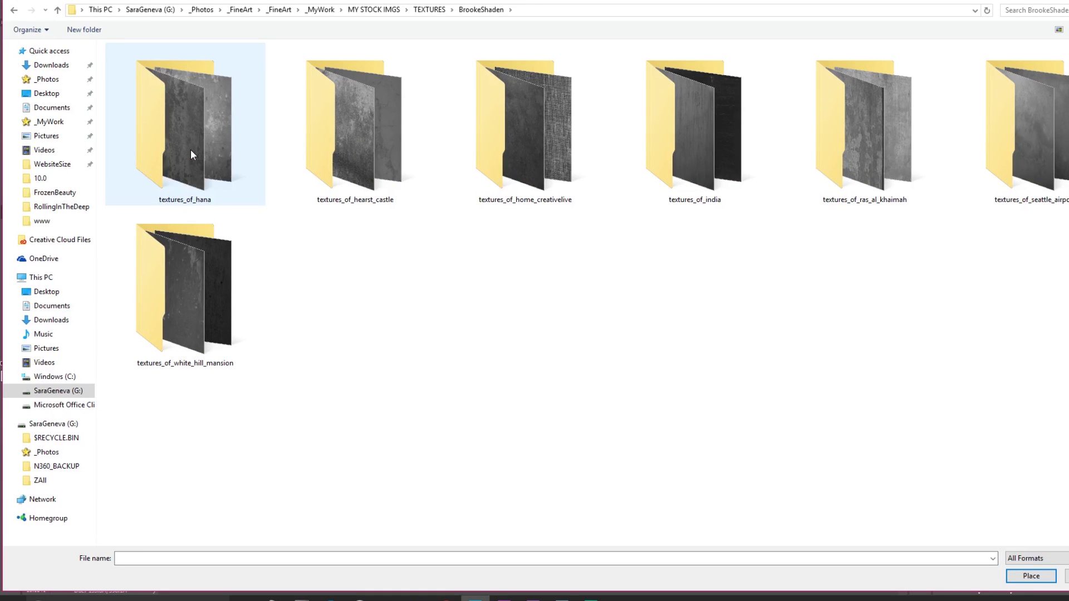
{"action": "double_click", "coordinate": [345, 188]}
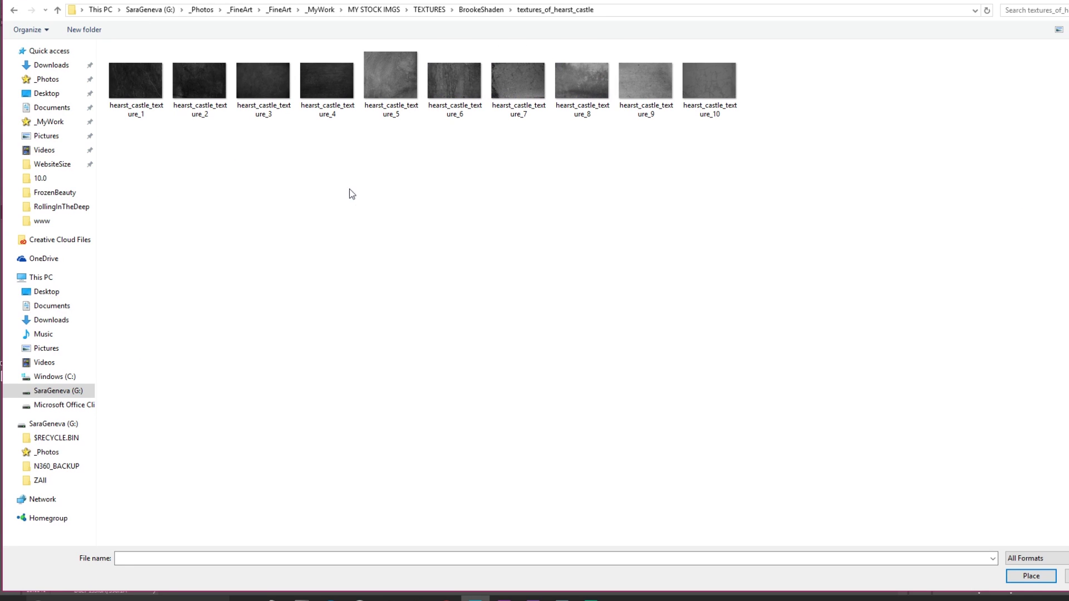
{"action": "right_click", "coordinate": [366, 203]}
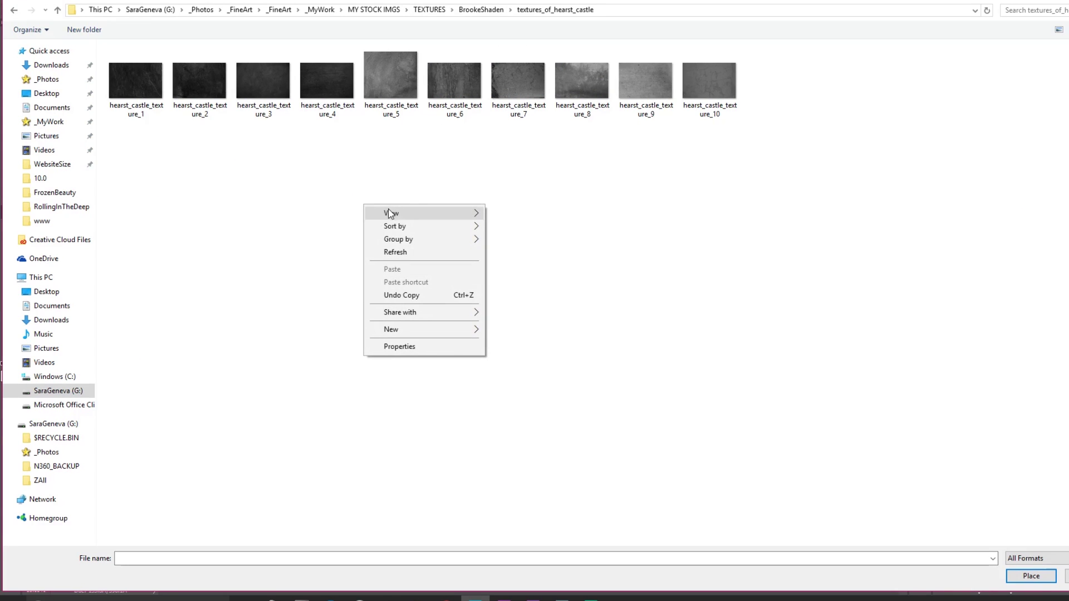
{"action": "mouse_move", "coordinate": [390, 212]}
{"action": "left_click", "coordinate": [519, 212]}
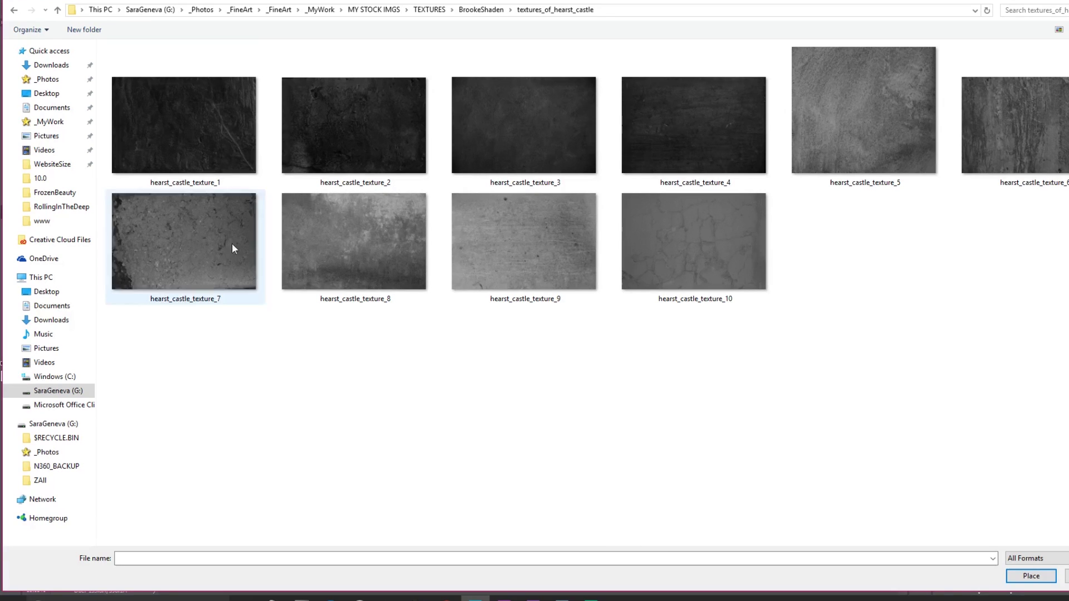
Place hearst_castle_texture_1 above the sky layer and stretch it to 152.37% width and 141.35% height over the canvas.
{"action": "left_click", "coordinate": [182, 119]}
{"action": "double_click", "coordinate": [183, 120]}
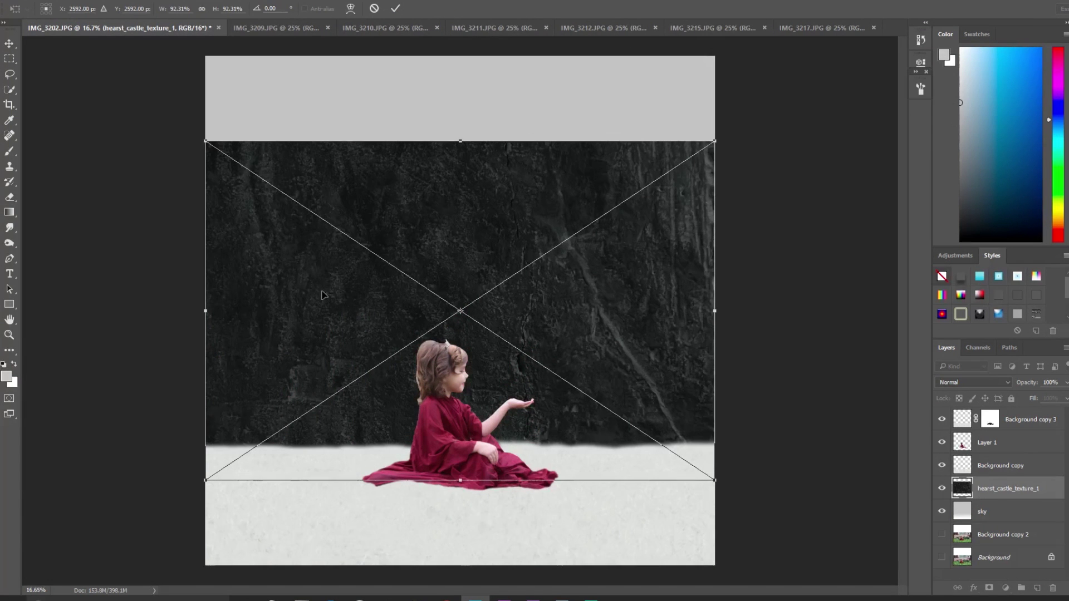
{"action": "left_click_drag", "start_coordinate": [460, 141], "coordinate": [462, 52]}
{"action": "left_click_drag", "start_coordinate": [463, 479], "coordinate": [462, 570]}
{"action": "key", "text": "g"}
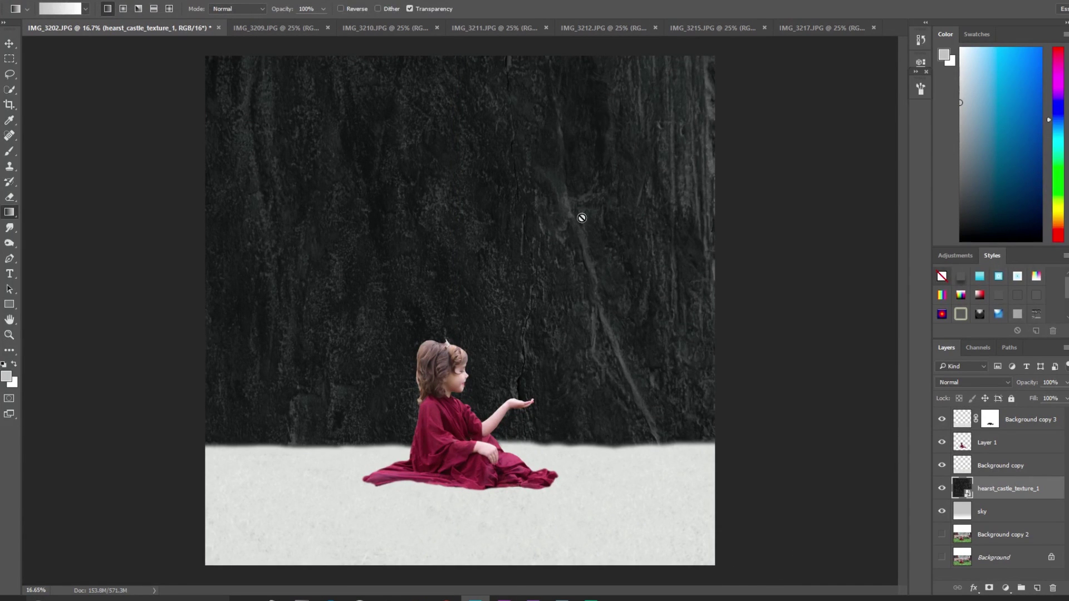
{"action": "key", "text": "ctrl+t"}
{"action": "scroll", "coordinate": [717, 360], "scroll_direction": "down", "scroll_amount": 2}
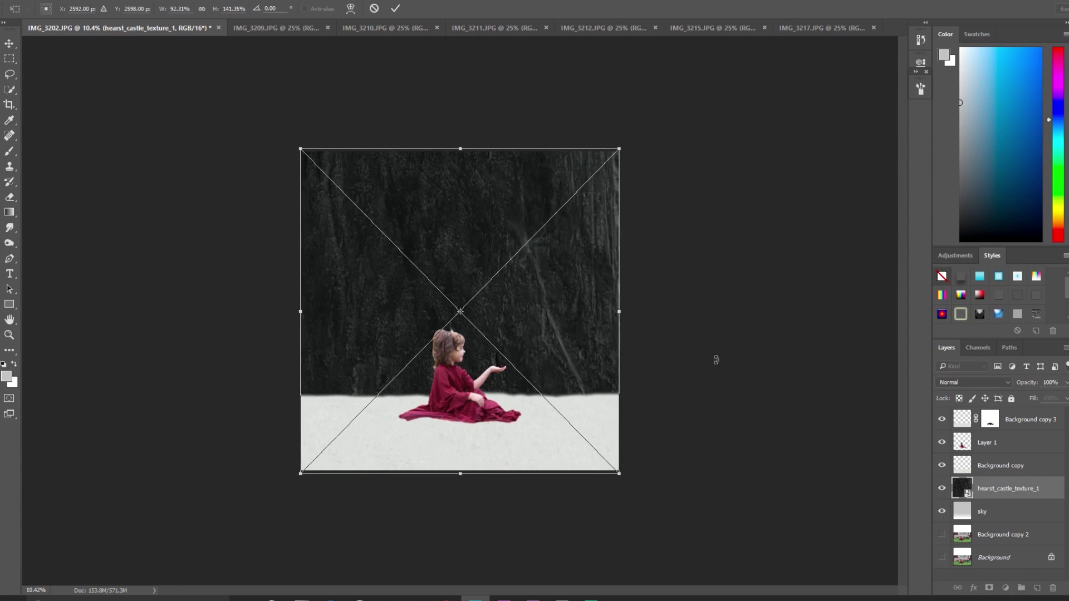
{"action": "left_click_drag", "start_coordinate": [629, 310], "coordinate": [827, 310]}
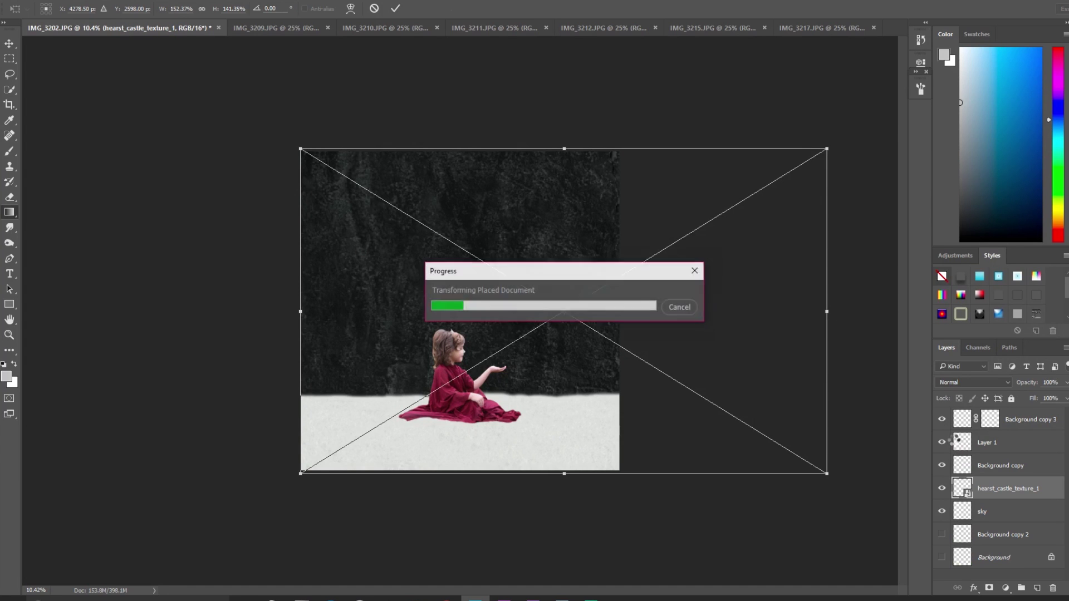
Try Soft Light and Overlay blending on the hearst_castle_texture_1 layer, and delete that layer.
{"action": "left_click", "coordinate": [1002, 382]}
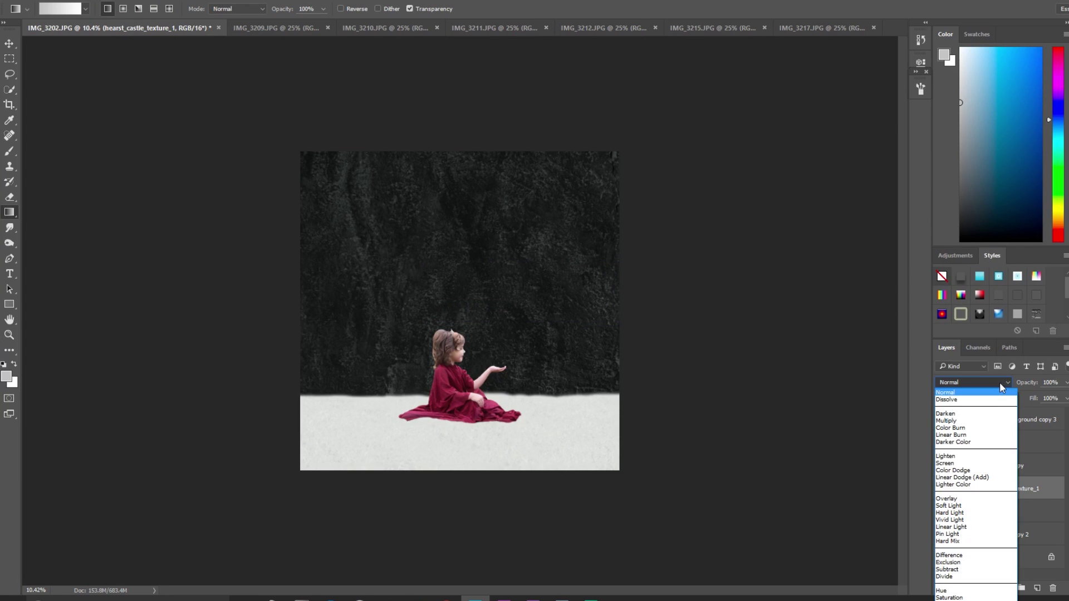
{"action": "left_click", "coordinate": [973, 506]}
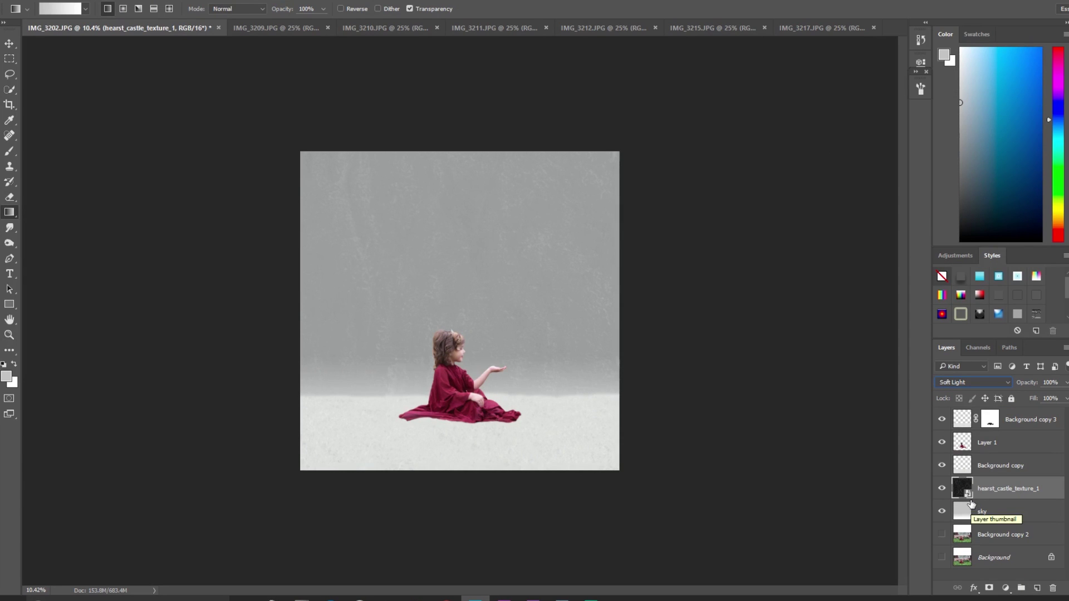
{"action": "key", "text": "Up"}
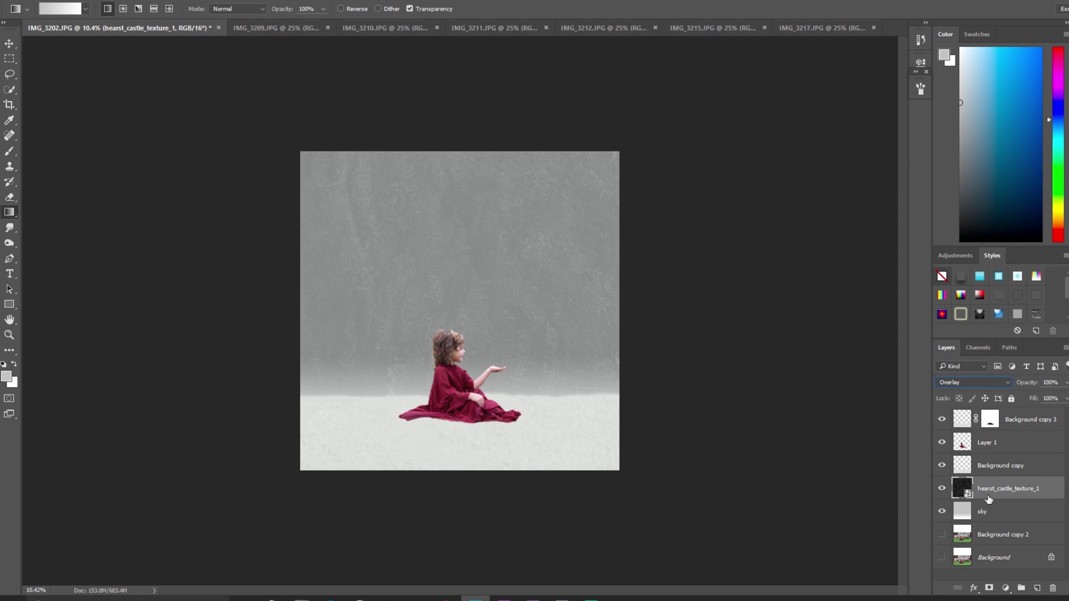
{"action": "right_click", "coordinate": [988, 492]}
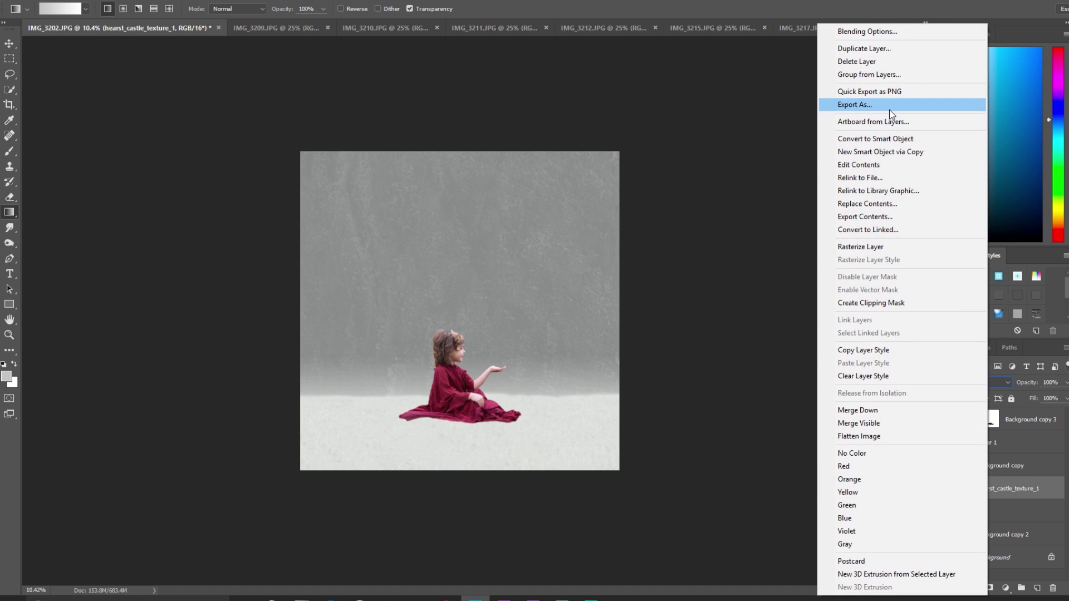
{"action": "left_click", "coordinate": [873, 61]}
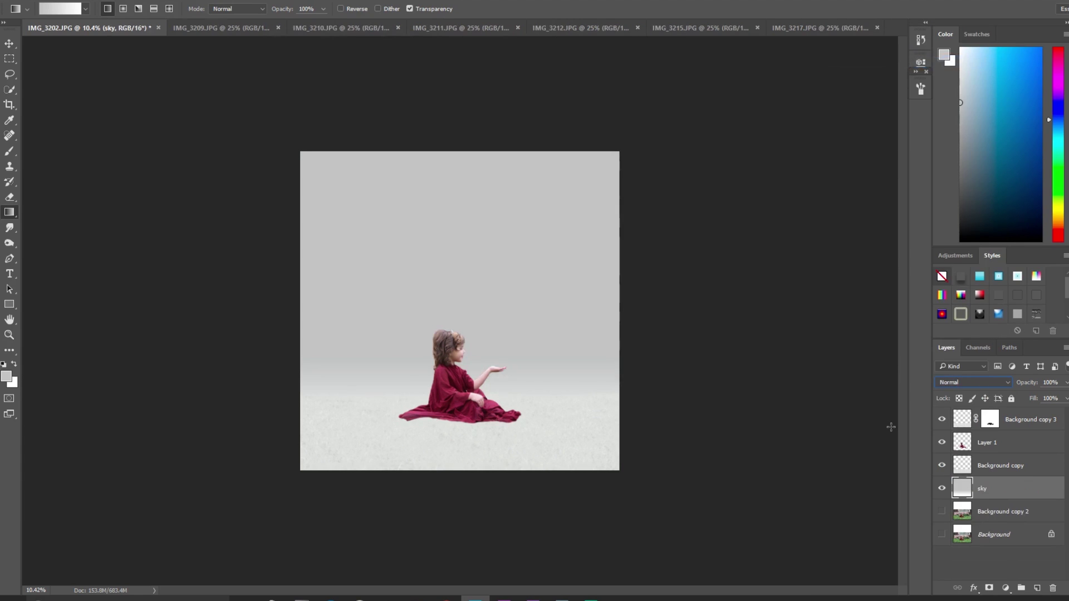
Place hearst_castle_texture_7 above the sky layer and stretch it to 100.68% width and 135.82% height to cover the sky.
{"action": "left_click", "coordinate": [25, 1]}
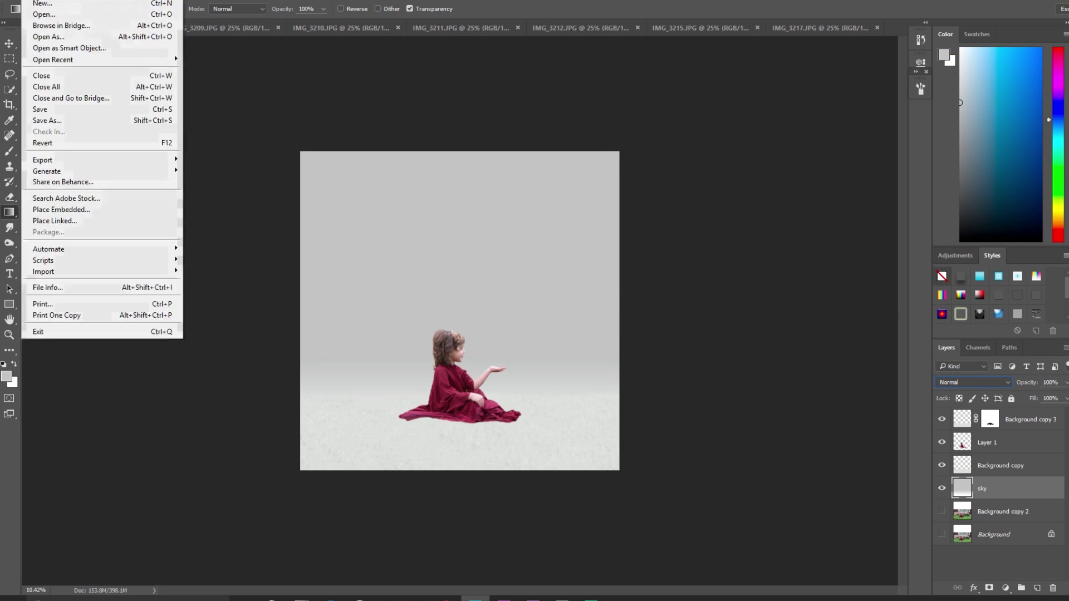
{"action": "left_click", "coordinate": [106, 214]}
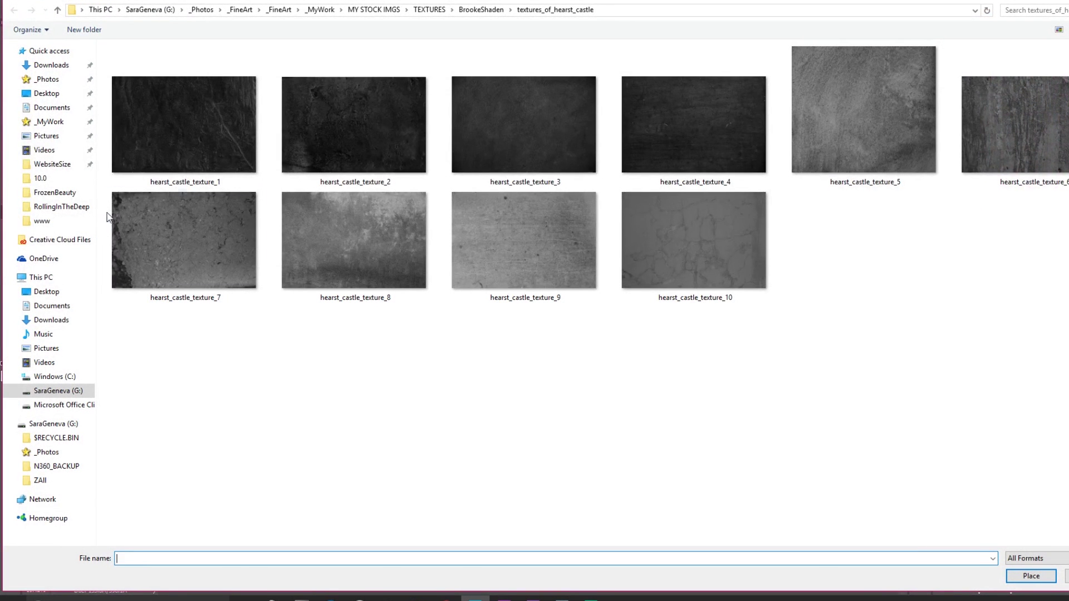
{"action": "double_click", "coordinate": [122, 214]}
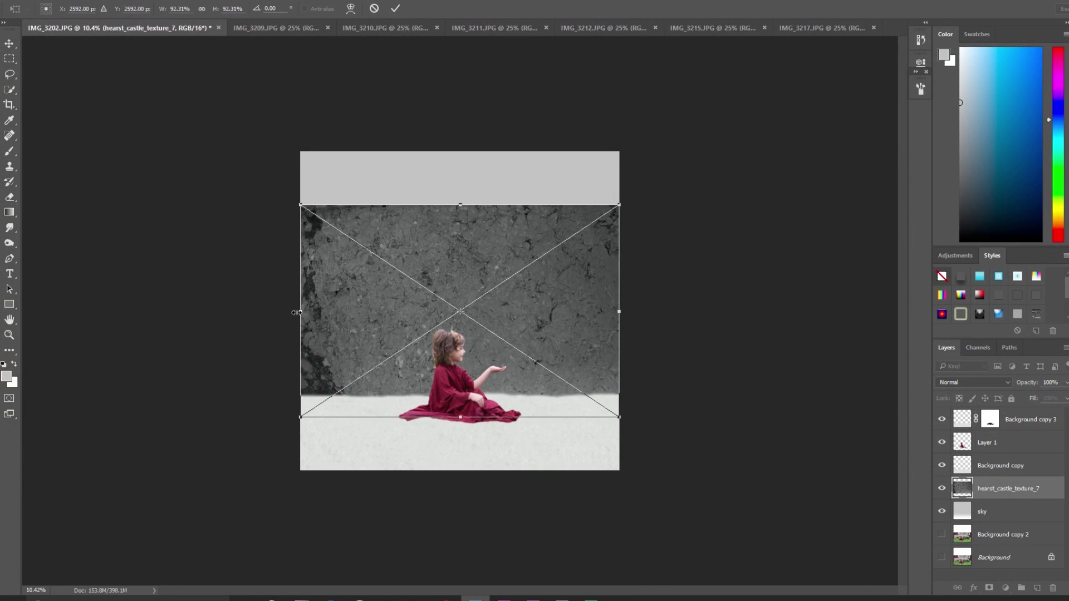
{"action": "left_click_drag", "start_coordinate": [295, 312], "coordinate": [271, 313]}
{"action": "left_click_drag", "start_coordinate": [444, 200], "coordinate": [446, 142]}
{"action": "left_click_drag", "start_coordinate": [446, 416], "coordinate": [445, 454]}
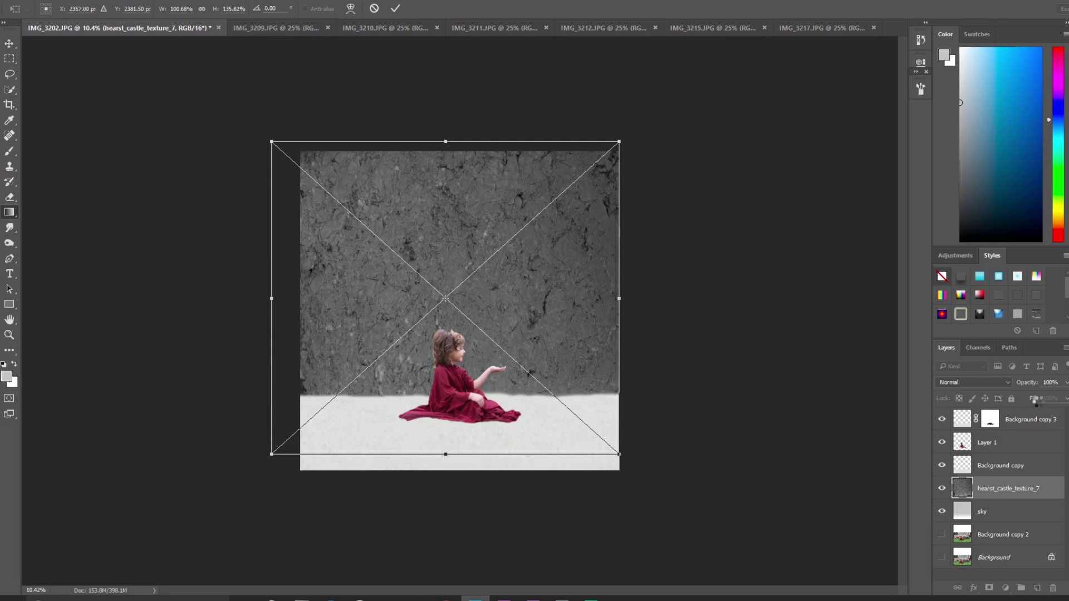
{"action": "key", "text": "Return"}
Set the hearst_castle_texture_7 layer's opacity to 38%.
{"action": "left_click", "coordinate": [1066, 384]}
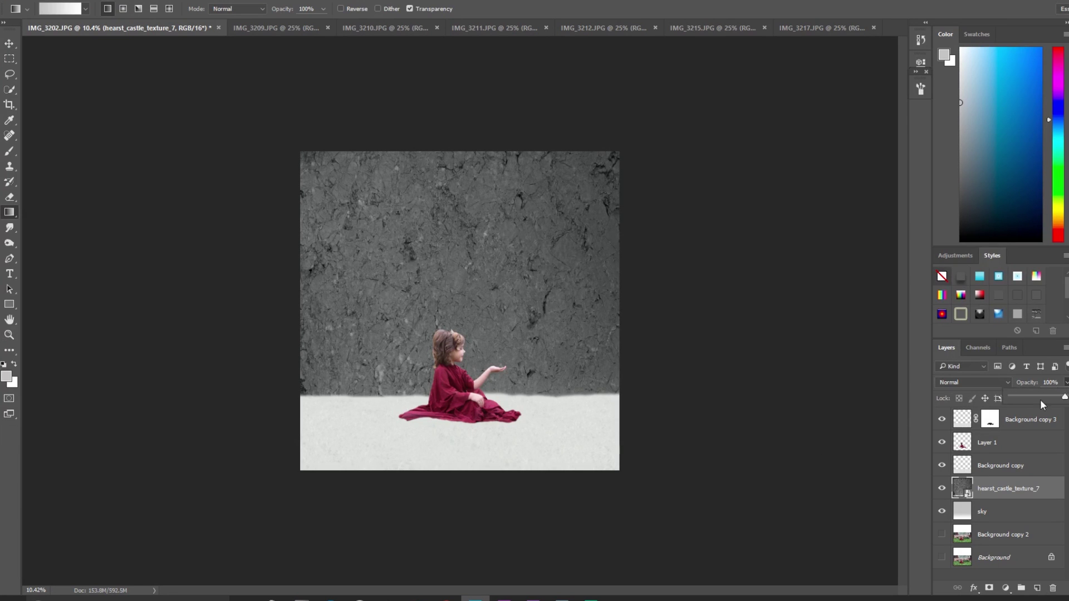
{"action": "left_click_drag", "start_coordinate": [1022, 398], "coordinate": [1031, 397]}
{"action": "left_click", "coordinate": [1015, 492]}
Soften the hearst_castle_texture_7 layer with a Gaussian Blur, adjusting the blur radius.
{"action": "left_click", "coordinate": [187, 1]}
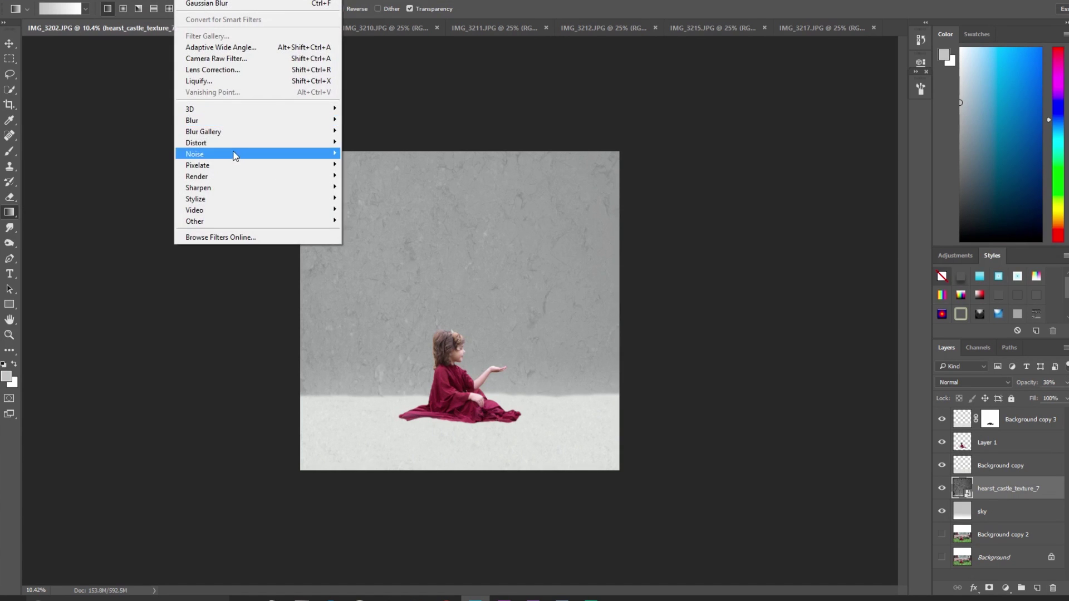
{"action": "mouse_move", "coordinate": [229, 122]}
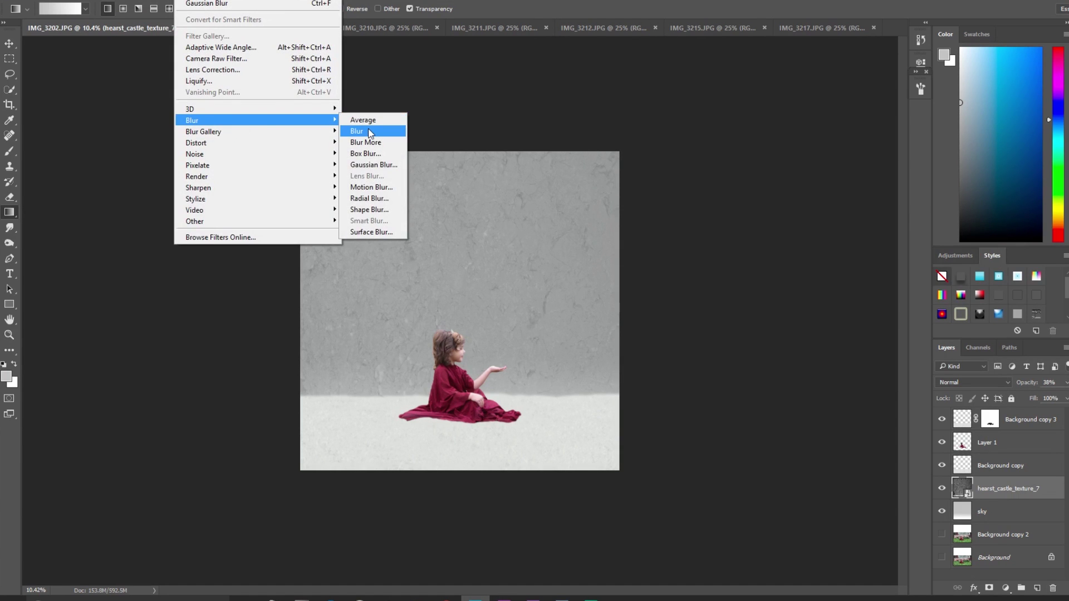
{"action": "left_click", "coordinate": [377, 165]}
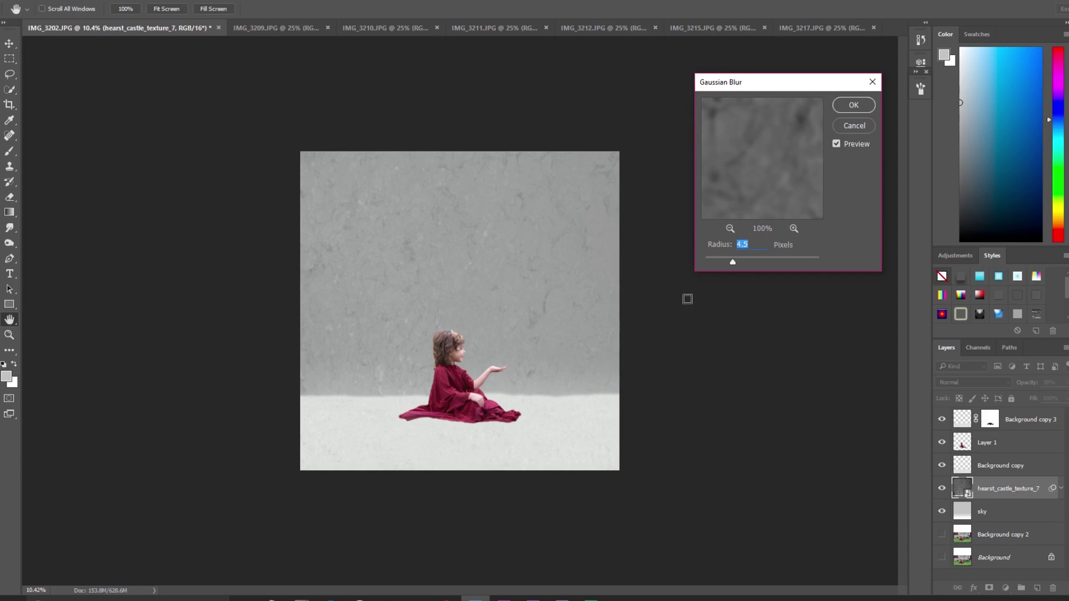
{"action": "left_click_drag", "start_coordinate": [750, 259], "coordinate": [745, 257]}
{"action": "left_click", "coordinate": [853, 105]}
{"action": "key", "text": "g"}
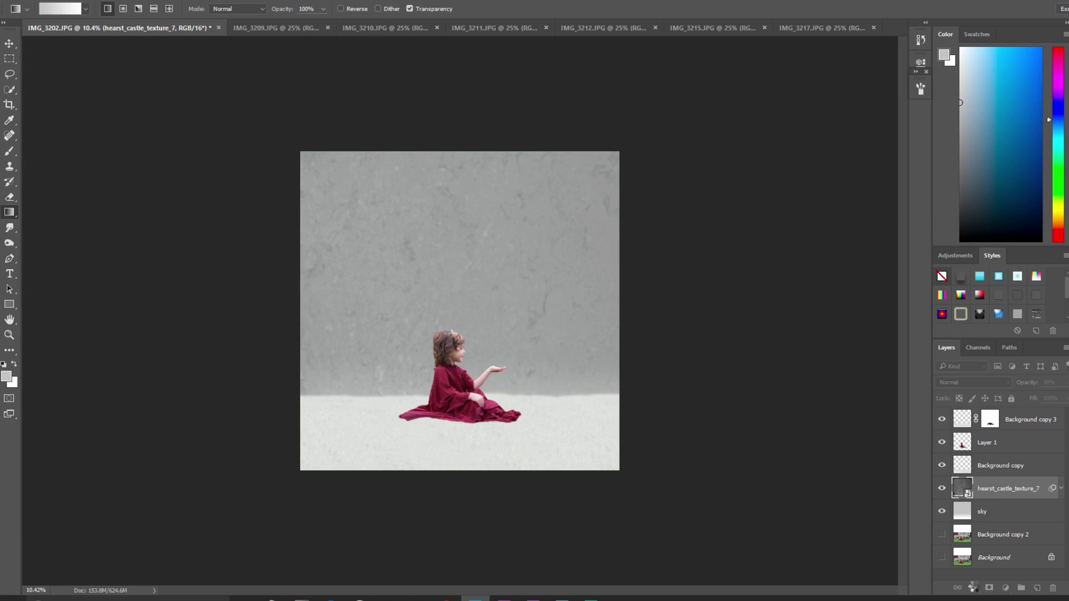
Duplicate the hearst_castle_texture_7 layer and rotate the copy 90° clockwise.
{"action": "left_click_drag", "start_coordinate": [1013, 494], "coordinate": [1037, 588]}
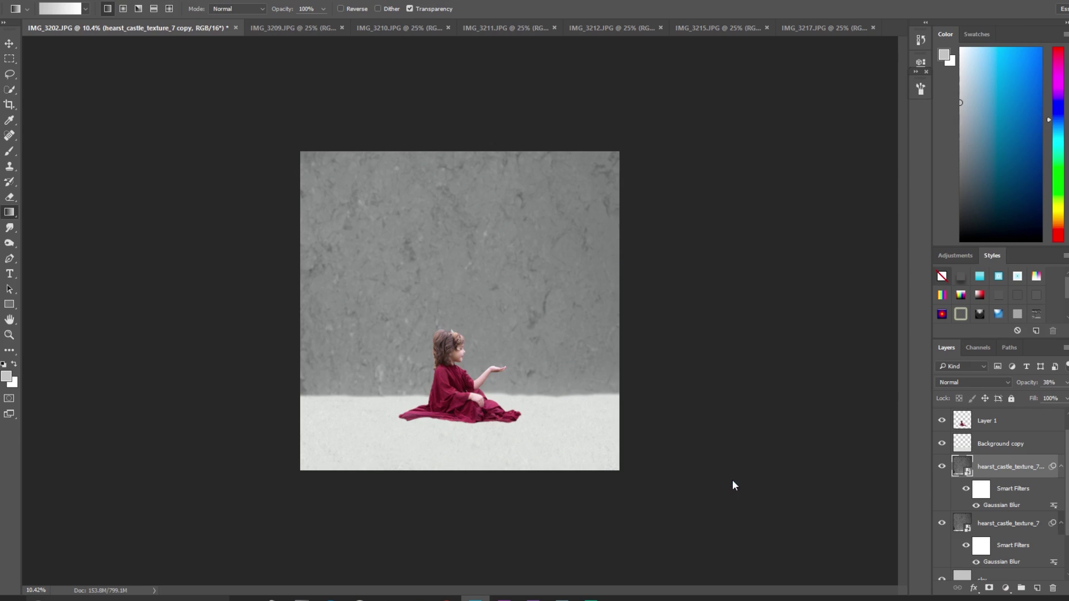
{"action": "key", "text": "ctrl+t"}
{"action": "left_click", "coordinate": [571, 229]}
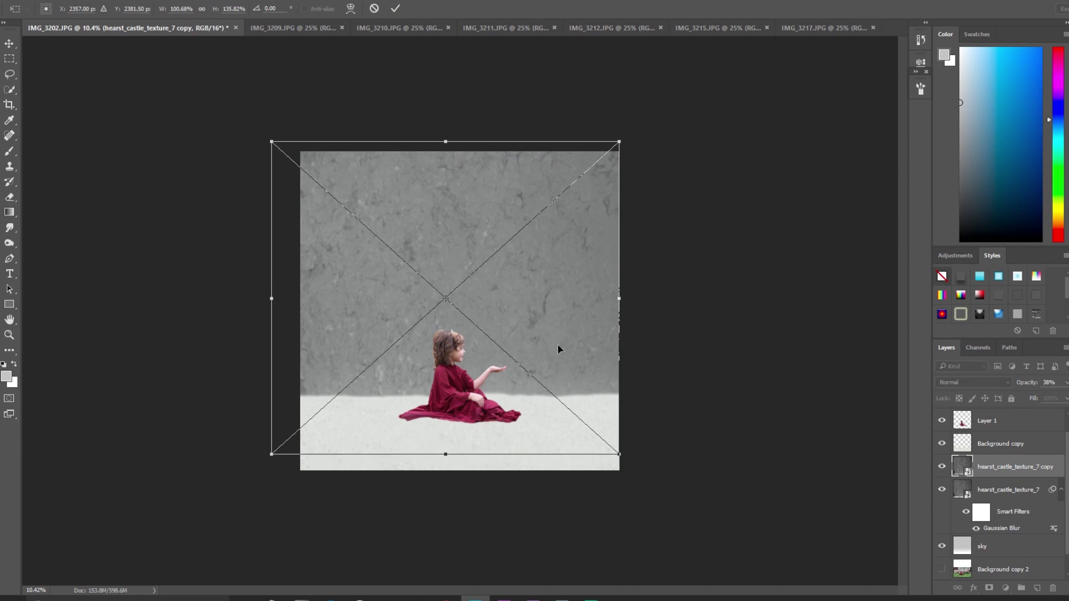
{"action": "right_click", "coordinate": [553, 336]}
{"action": "left_click", "coordinate": [634, 469]}
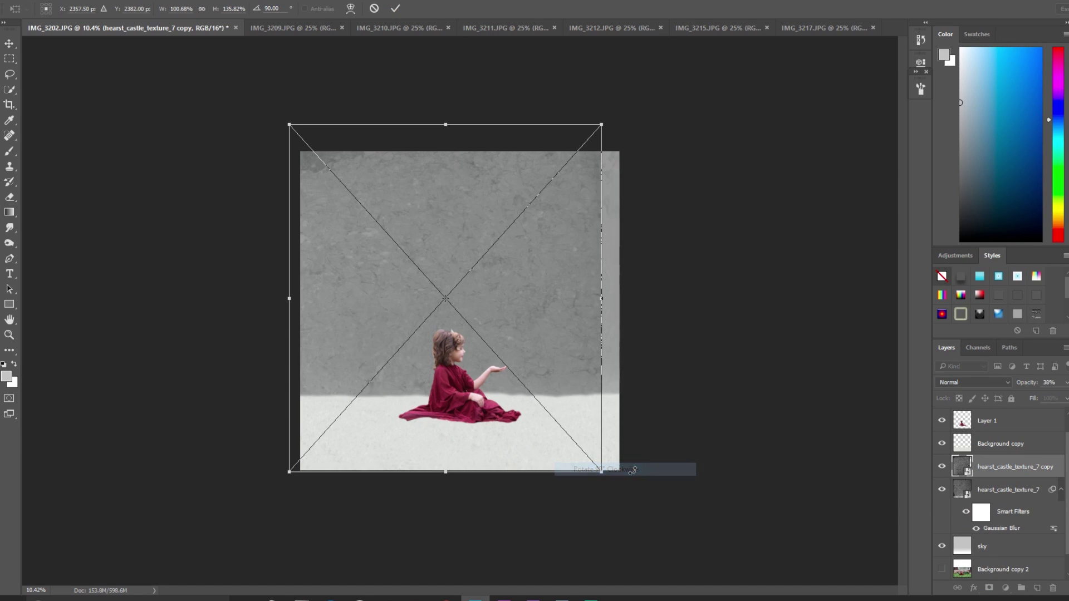
Reposition the rotated texture copy, stretch it to 141.19% height to cover the sky, and set its opacity to 21%.
{"action": "left_click_drag", "start_coordinate": [572, 321], "coordinate": [625, 300]}
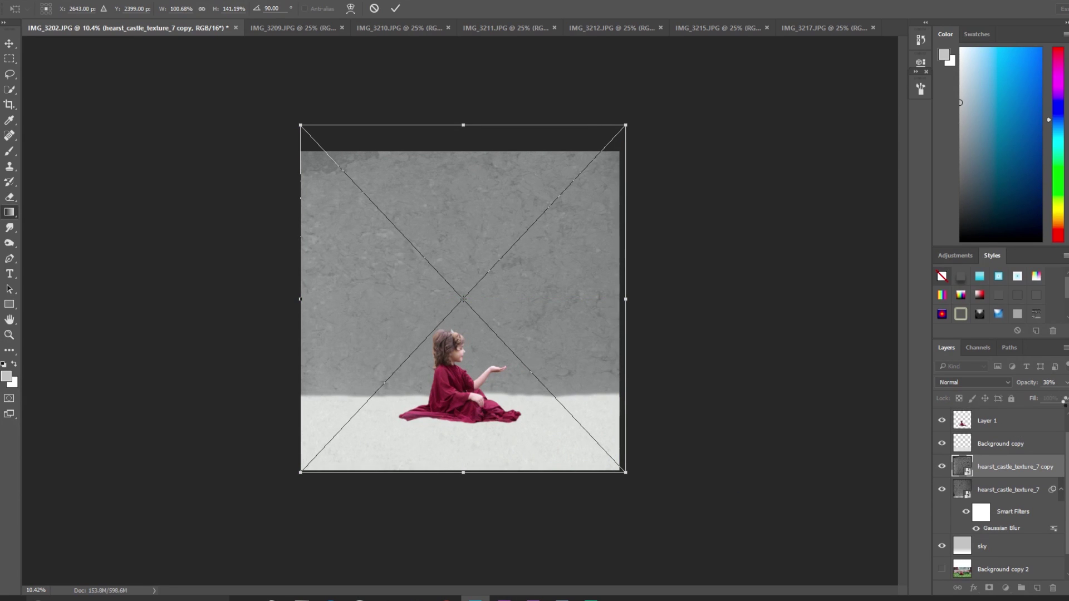
{"action": "key", "text": "Return"}
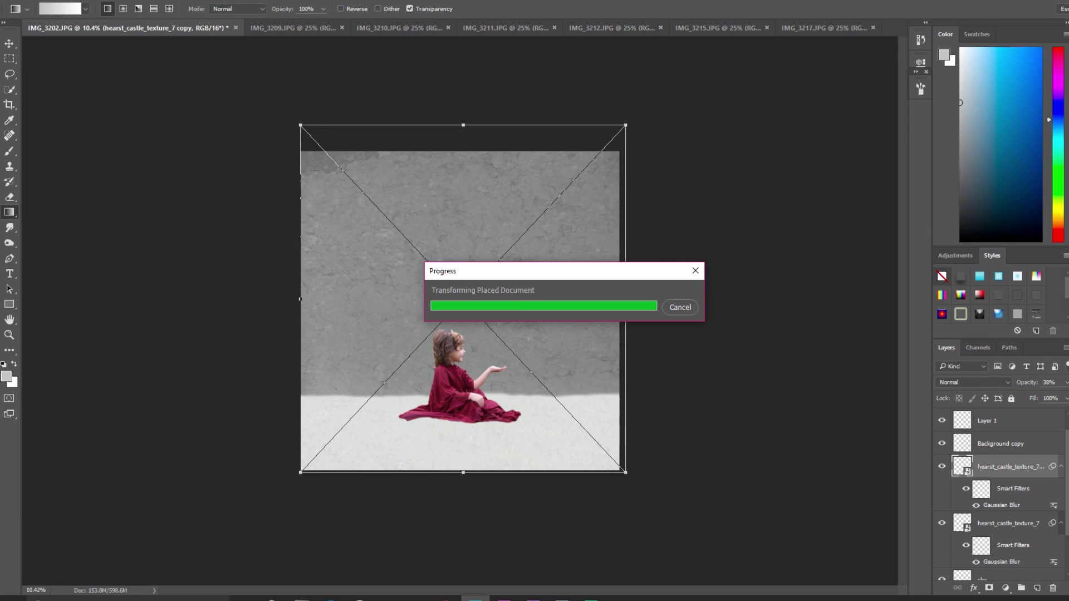
{"action": "left_click", "coordinate": [1066, 383]}
{"action": "left_click_drag", "start_coordinate": [1022, 397], "coordinate": [1017, 397]}
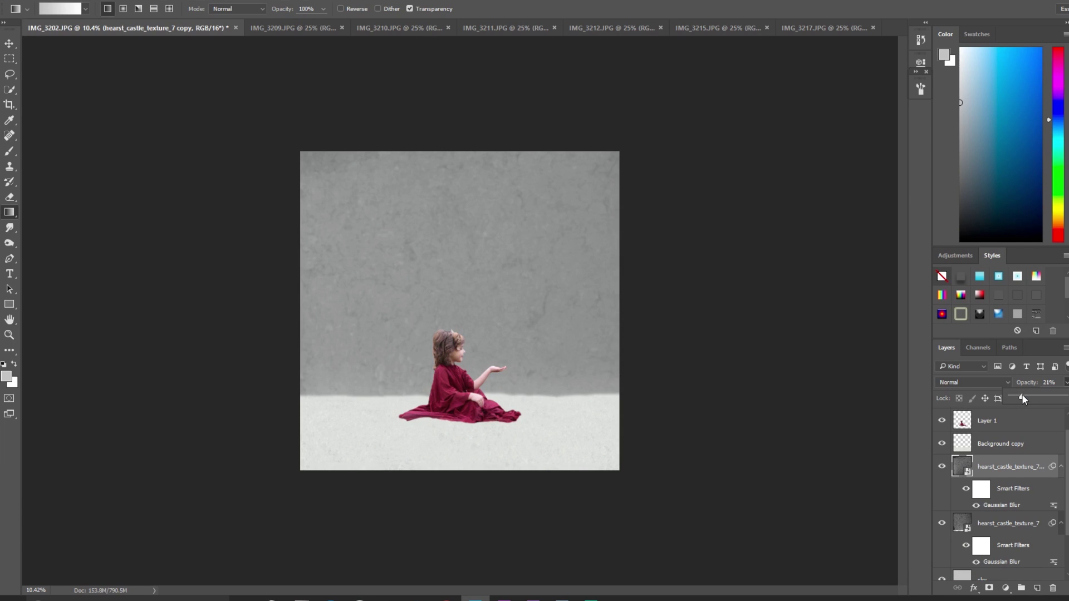
Rename the cut-out girl's layer as model.
{"action": "left_click", "coordinate": [880, 412]}
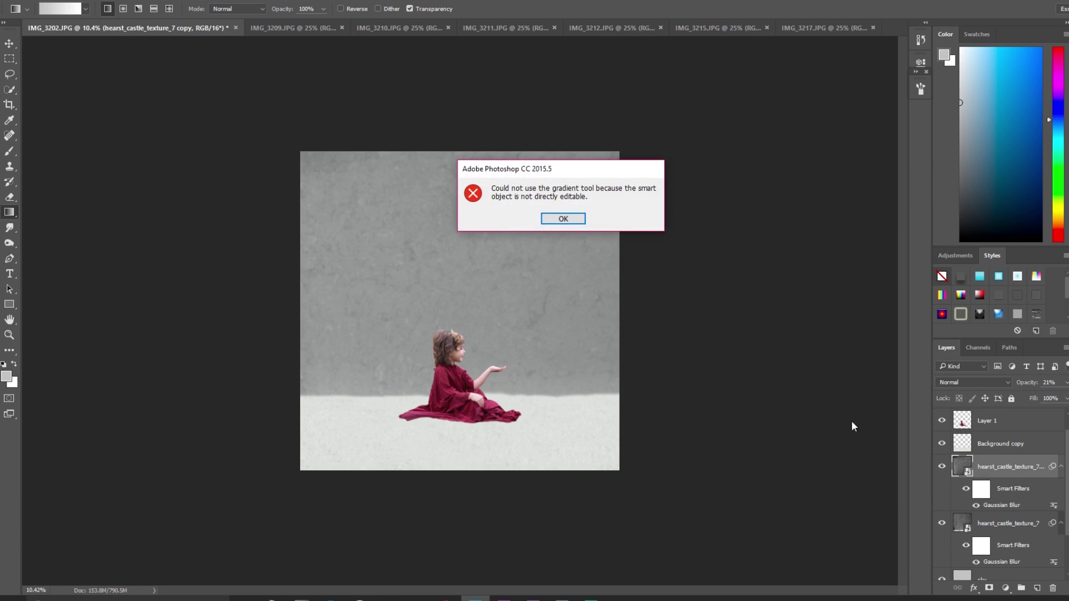
{"action": "key", "text": "Return"}
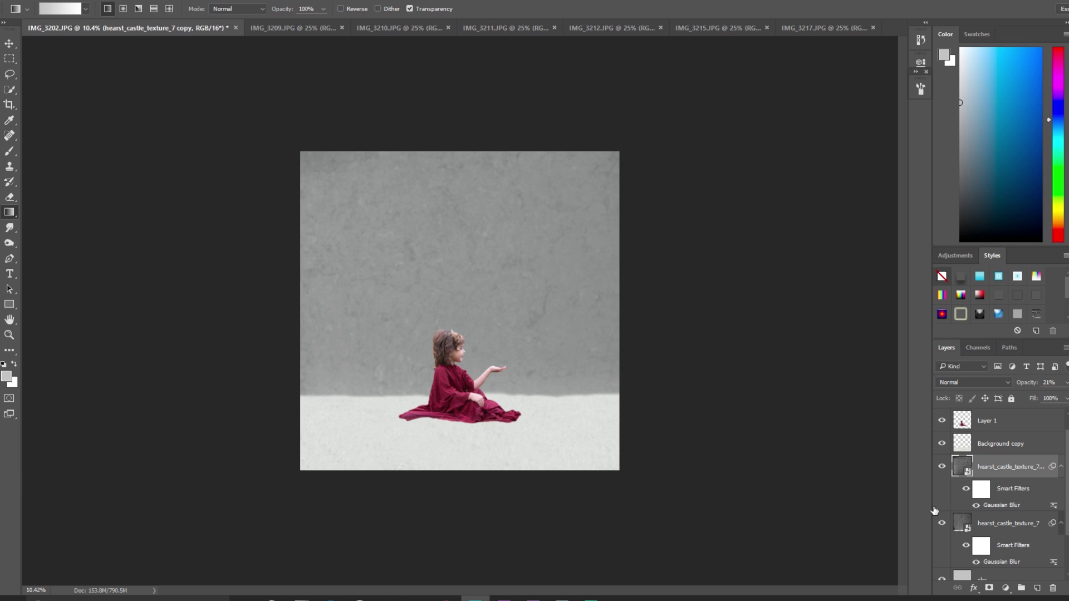
{"action": "scroll", "coordinate": [1066, 470], "scroll_direction": "up", "scroll_amount": 2}
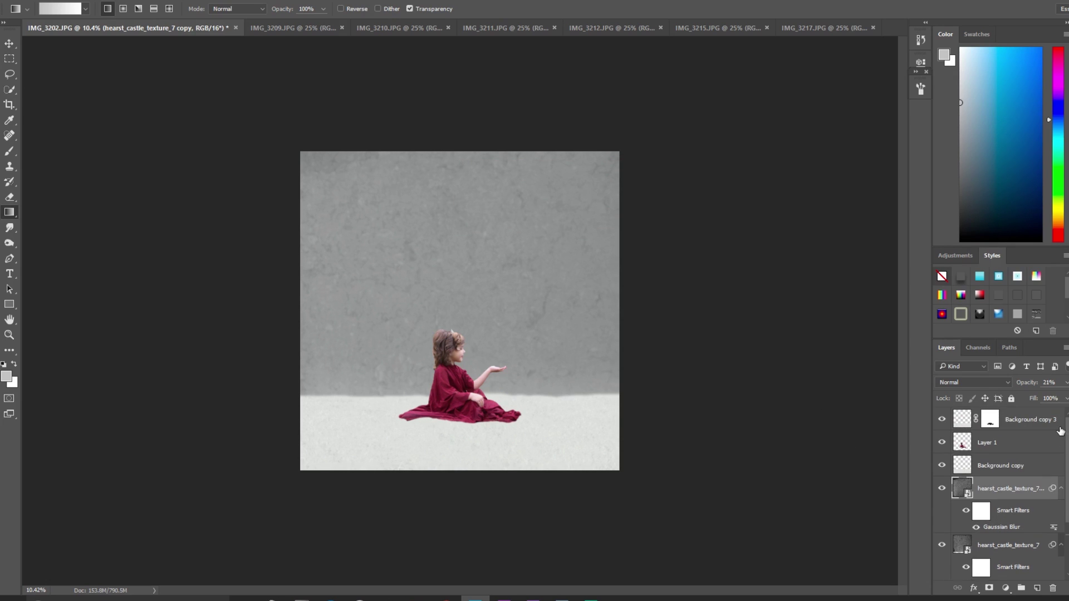
{"action": "double_click", "coordinate": [988, 442]}
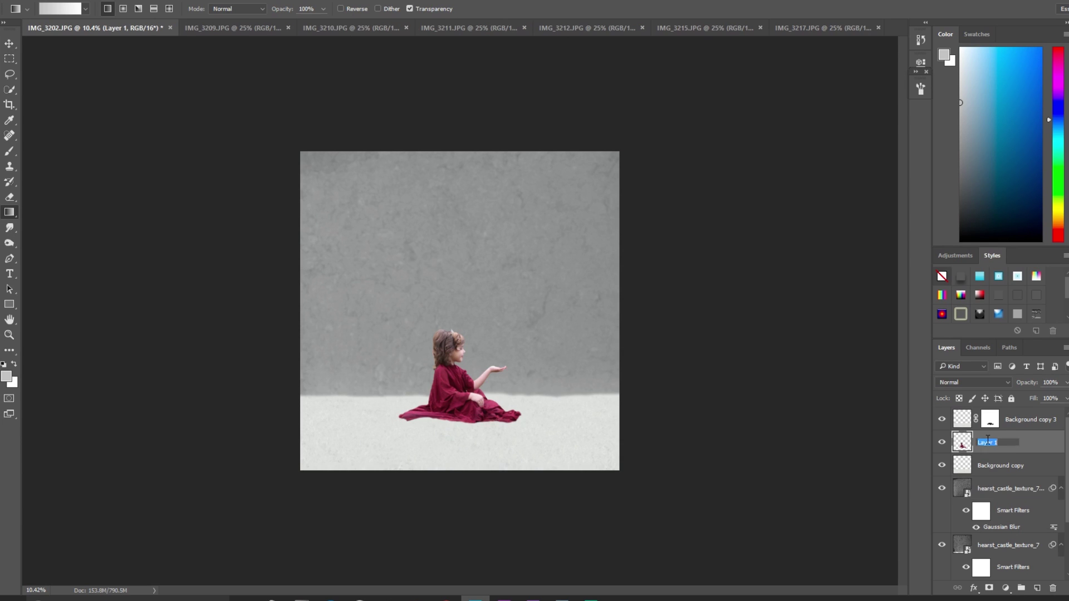
{"action": "type", "text": "model"}
{"action": "key", "text": "Return"}
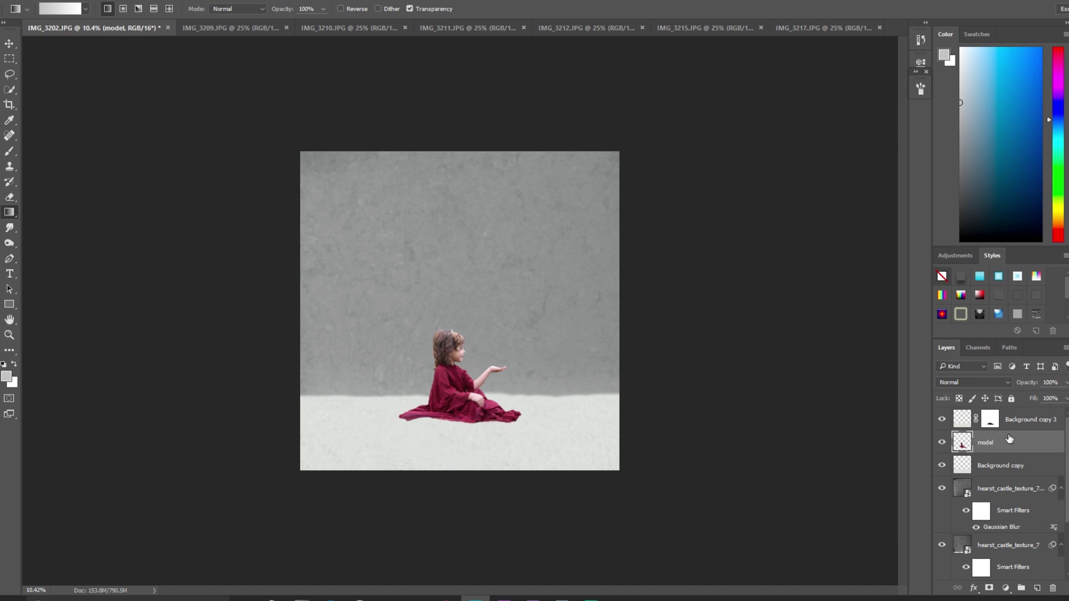
Lasso the main group of petals in IMG_3209.JPG and paste a copy into the IMG_3202.JPG composite above the model layer.
{"action": "left_click", "coordinate": [257, 28]}
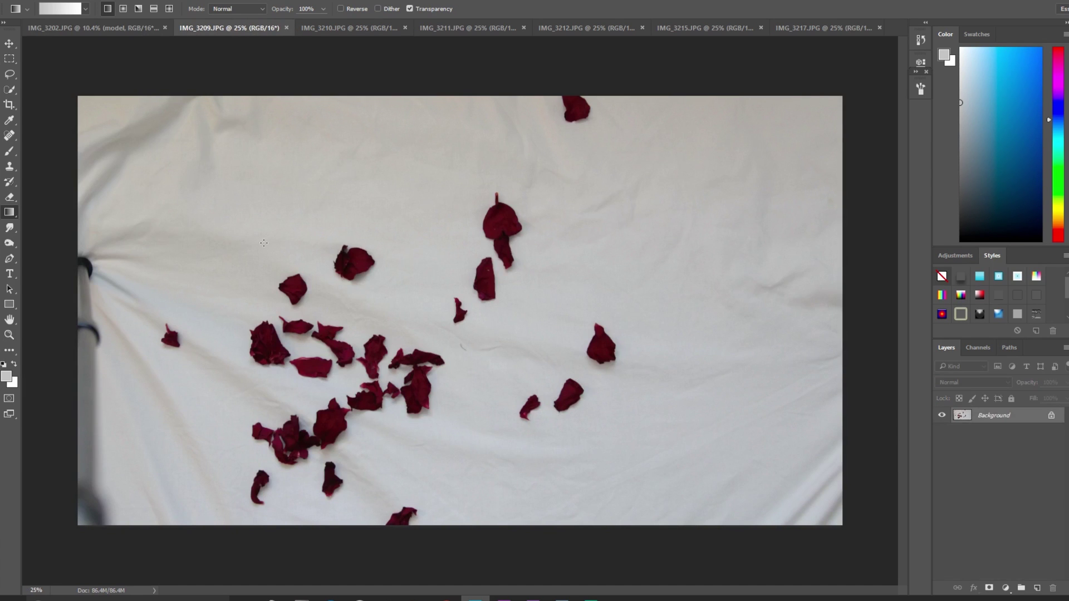
{"action": "left_click", "coordinate": [10, 74]}
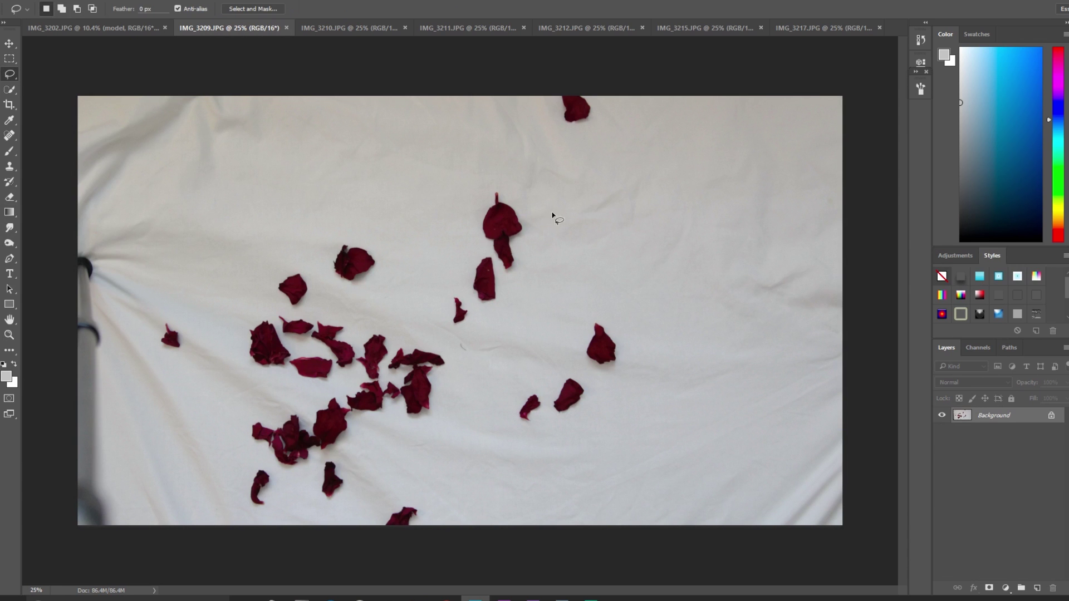
{"action": "mouse_move", "coordinate": [558, 187]}
{"action": "left_mouse_down"}
{"action": "mouse_move", "coordinate": [256, 199]}
{"action": "mouse_move", "coordinate": [223, 296]}
{"action": "mouse_move", "coordinate": [227, 459]}
{"action": "mouse_move", "coordinate": [239, 503]}
{"action": "mouse_move", "coordinate": [257, 515]}
{"action": "mouse_move", "coordinate": [356, 515]}
{"action": "mouse_move", "coordinate": [411, 477]}
{"action": "mouse_move", "coordinate": [584, 487]}
{"action": "mouse_move", "coordinate": [711, 295]}
{"action": "mouse_move", "coordinate": [590, 177]}
{"action": "mouse_move", "coordinate": [535, 181]}
{"action": "left_mouse_up"}
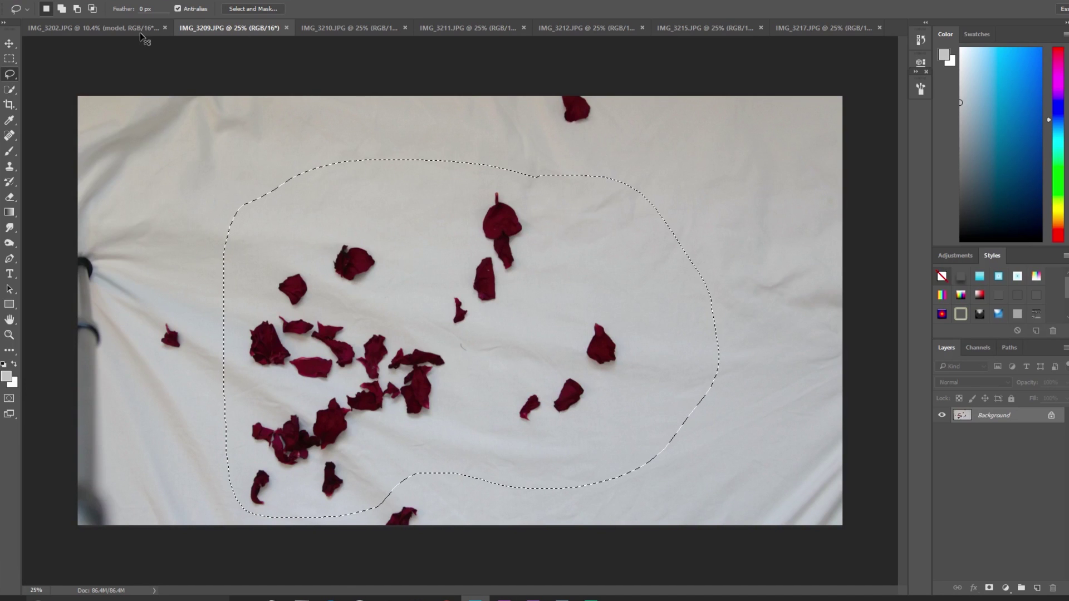
{"action": "left_click_drag", "start_coordinate": [140, 33], "coordinate": [134, 26]}
{"action": "left_click_drag", "start_coordinate": [580, 401], "coordinate": [629, 393]}
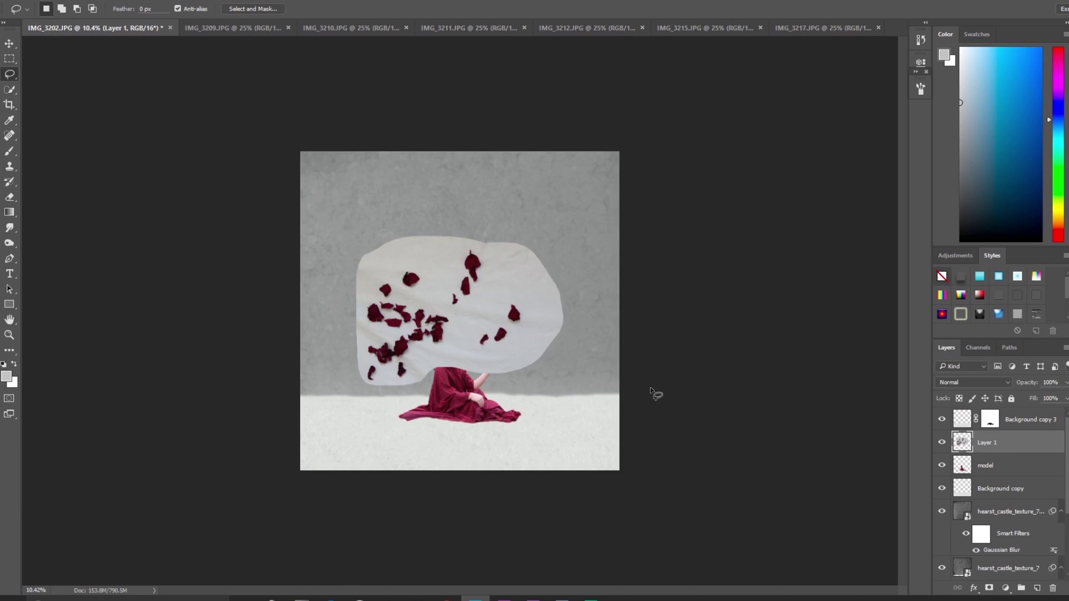
Test the Screen blend mode on the pasted petals and settle on Darken to drop out their white cloth background.
{"action": "left_click", "coordinate": [957, 383]}
{"action": "left_click", "coordinate": [966, 463]}
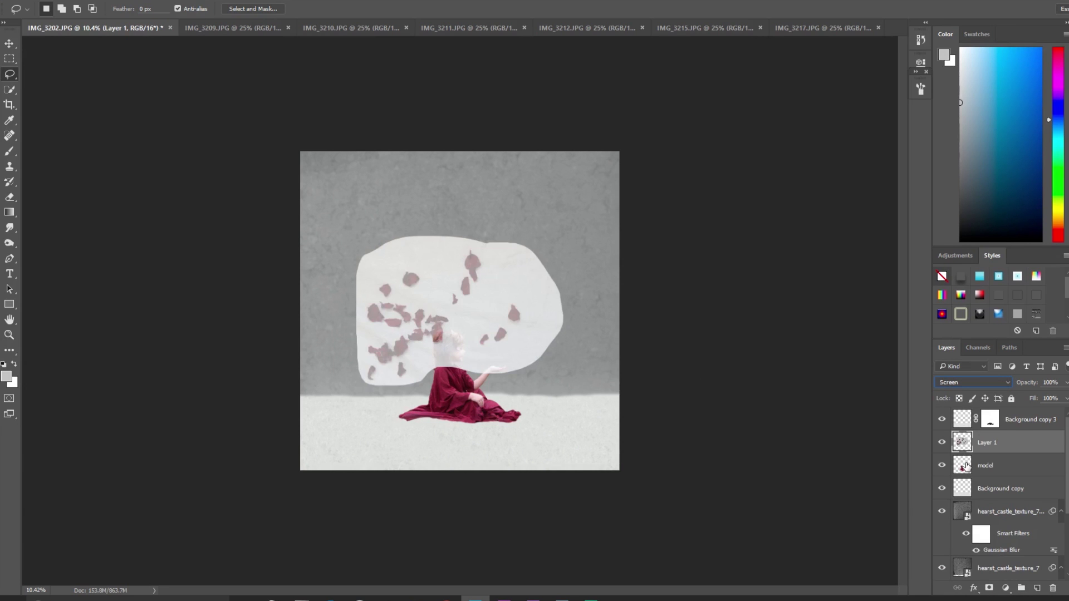
{"action": "left_click", "coordinate": [956, 382]}
{"action": "left_click", "coordinate": [956, 390]}
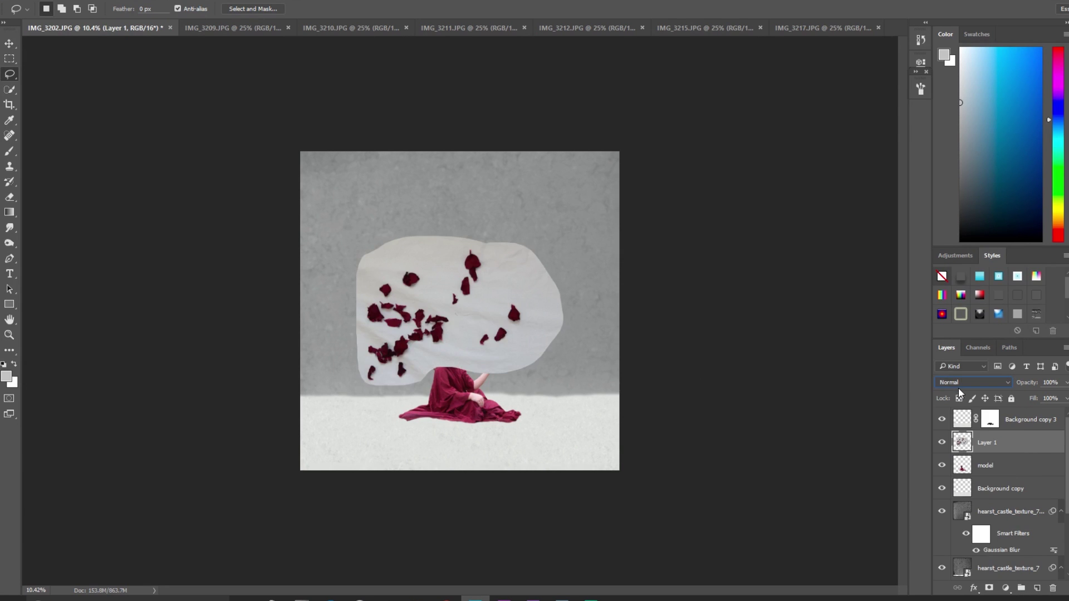
{"action": "scroll", "coordinate": [957, 387], "scroll_direction": "down", "scroll_amount": 1}
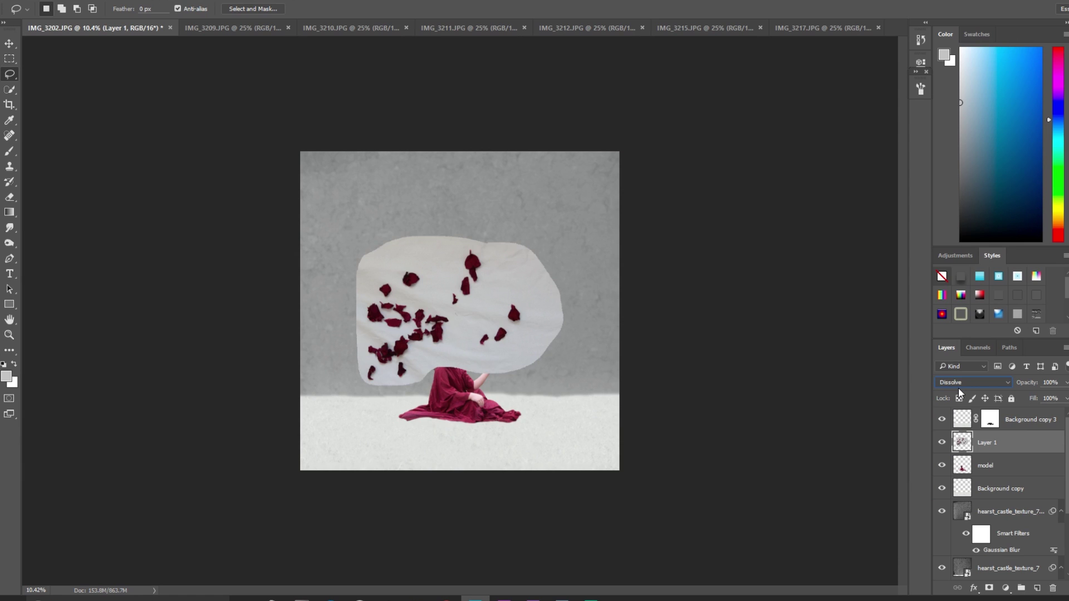
{"action": "scroll", "coordinate": [957, 388], "scroll_direction": "down", "scroll_amount": 1}
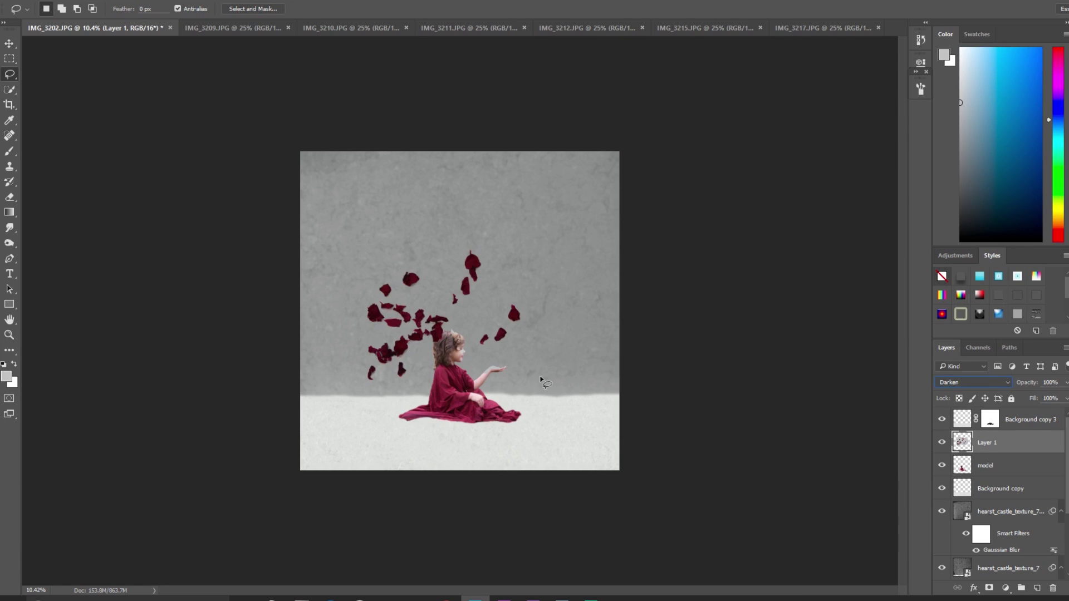
Move the petals to the left of the girl and place their layer beneath the model layer.
{"action": "left_click", "coordinate": [10, 43]}
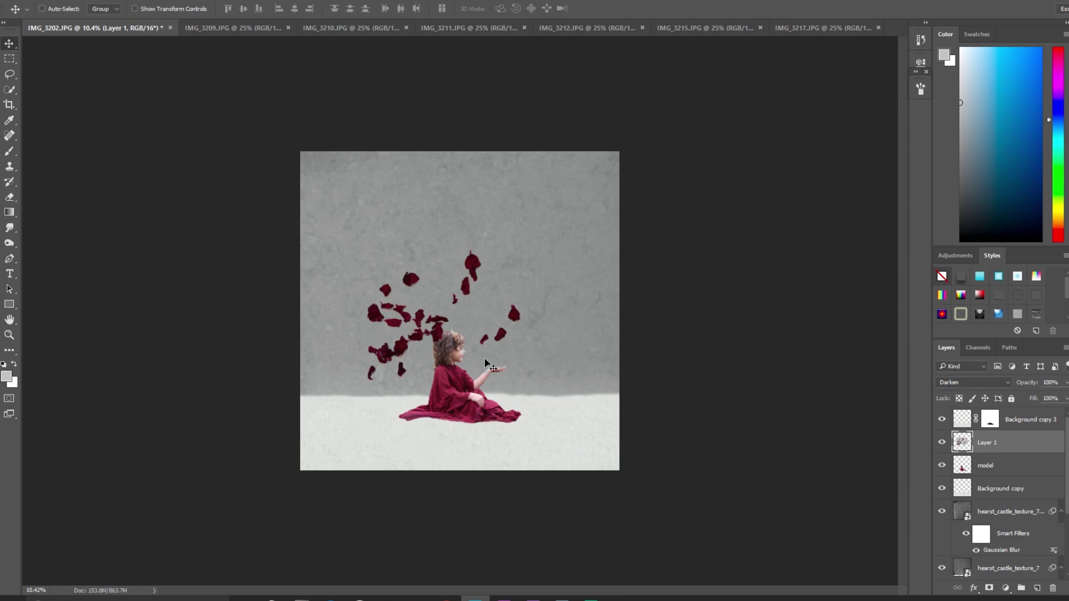
{"action": "left_click_drag", "start_coordinate": [392, 330], "coordinate": [343, 336]}
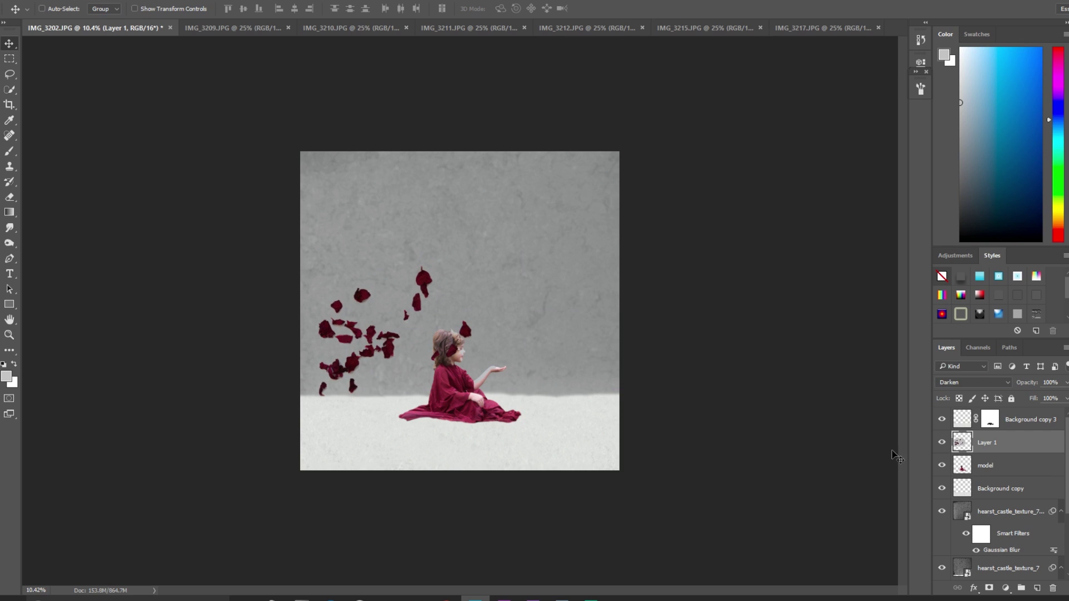
{"action": "left_click_drag", "start_coordinate": [989, 444], "coordinate": [990, 469]}
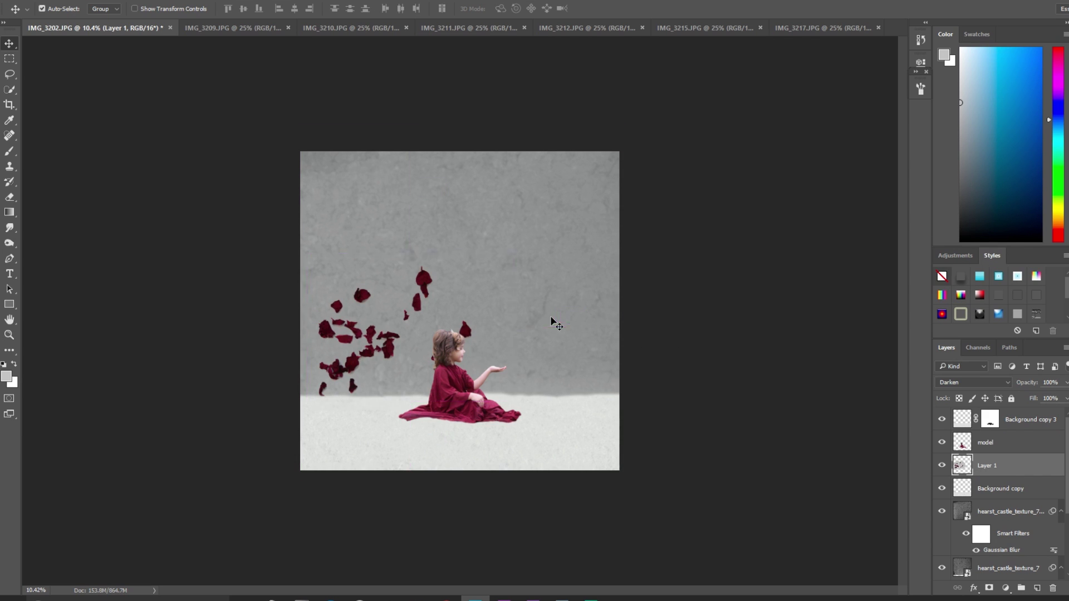
Scale down the first petal group and position it in the air behind the girl's back.
{"action": "key", "text": "ctrl+t"}
{"action": "left_click_drag", "start_coordinate": [512, 404], "coordinate": [451, 355]}
{"action": "left_click_drag", "start_coordinate": [487, 312], "coordinate": [431, 319]}
{"action": "key", "text": "Return"}
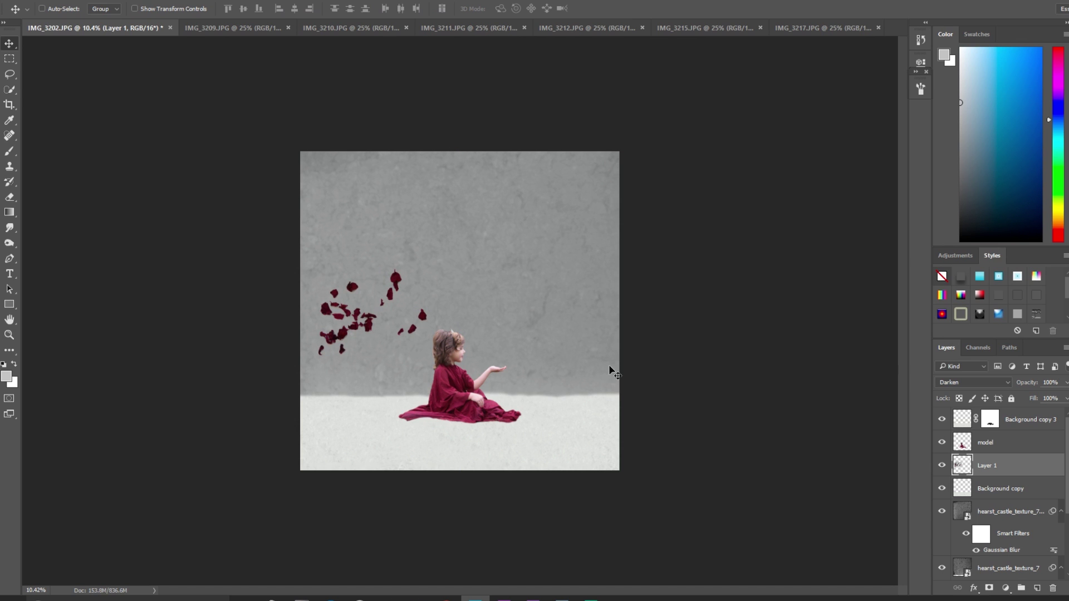
Copy a freehand selection of the main petal group in IMG_3210.JPG, excluding the petal cut off by the photo's upper edge.
{"action": "left_click", "coordinate": [343, 26]}
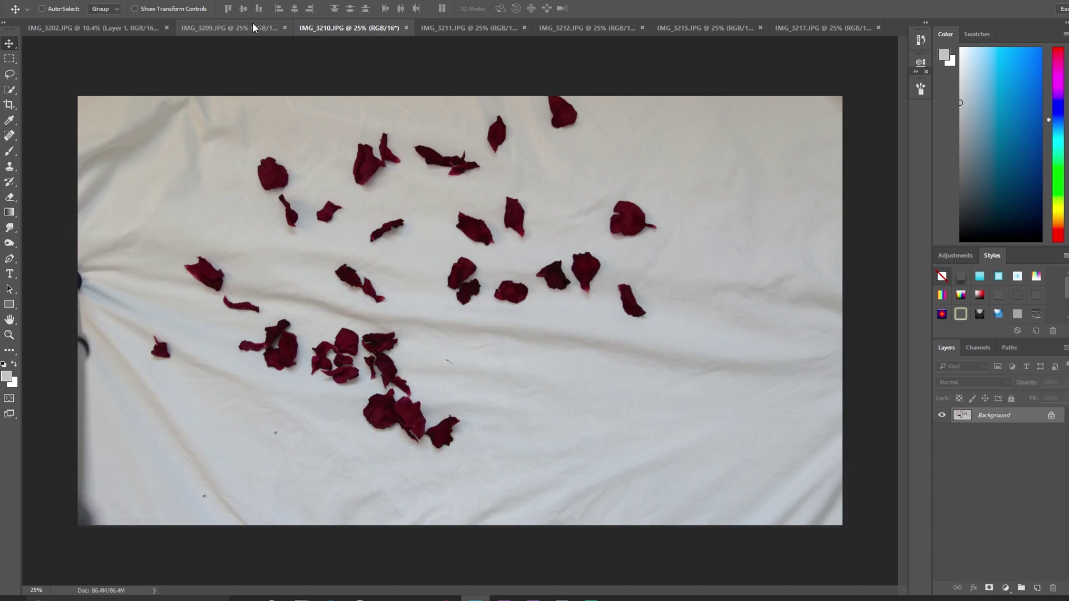
{"action": "left_click", "coordinate": [253, 24]}
{"action": "left_click", "coordinate": [333, 23]}
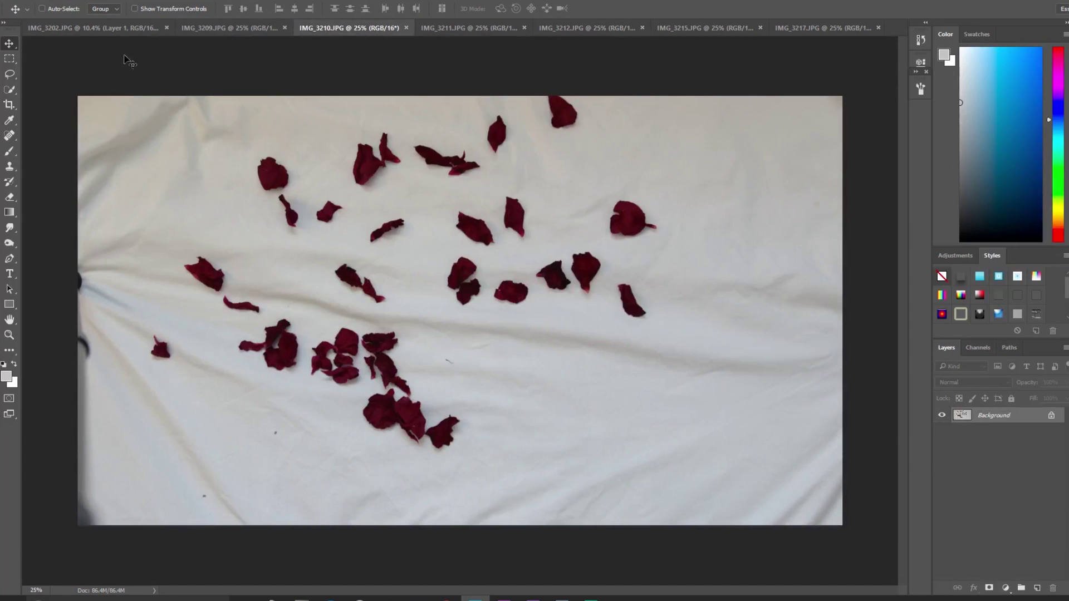
{"action": "left_click", "coordinate": [10, 74]}
{"action": "mouse_move", "coordinate": [531, 137]}
{"action": "left_mouse_down"}
{"action": "mouse_move", "coordinate": [520, 124]}
{"action": "mouse_move", "coordinate": [416, 116]}
{"action": "mouse_move", "coordinate": [169, 182]}
{"action": "mouse_move", "coordinate": [200, 325]}
{"action": "mouse_move", "coordinate": [430, 475]}
{"action": "mouse_move", "coordinate": [668, 362]}
{"action": "mouse_move", "coordinate": [630, 147]}
{"action": "mouse_move", "coordinate": [529, 140]}
{"action": "left_mouse_up"}
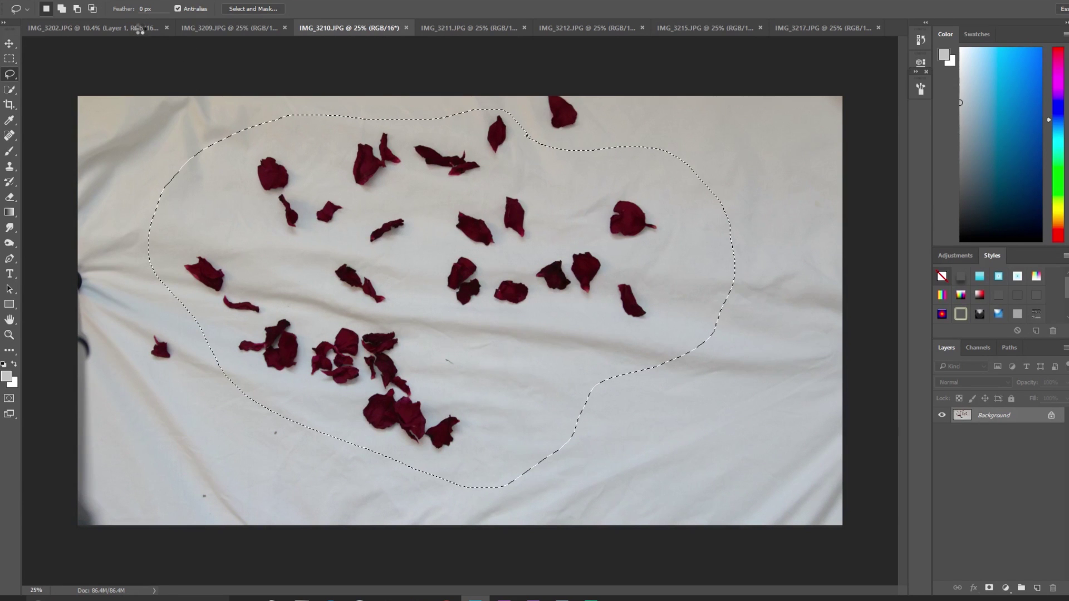
Paste the IMG_3210.JPG petals into the IMG_3202.JPG composite beneath the model layer and blend them with Darken.
{"action": "key", "text": "ctrl+Tab"}
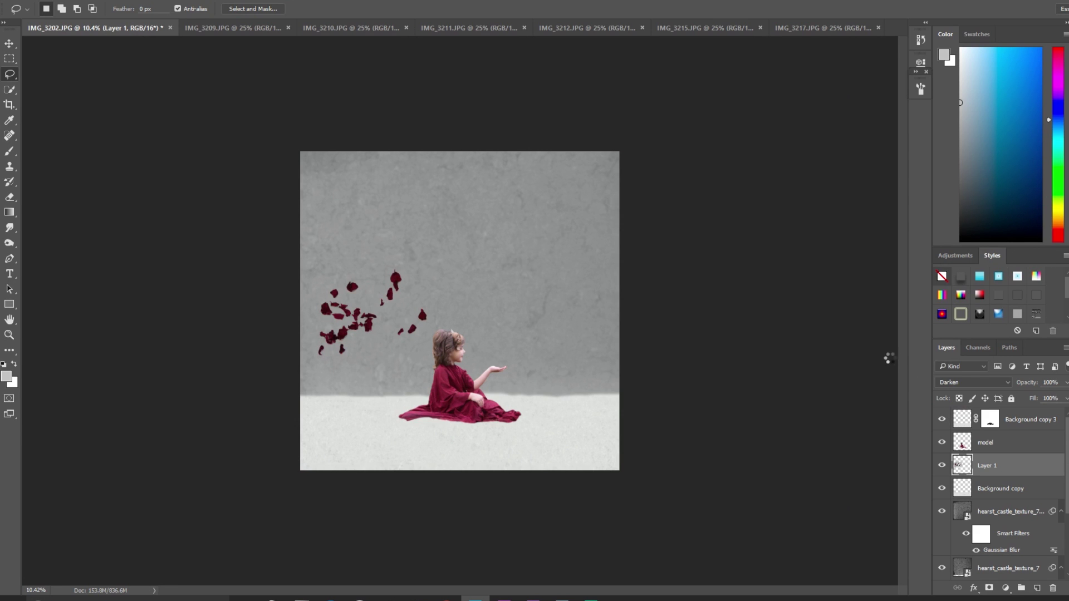
{"action": "key", "text": "ctrl+v"}
{"action": "left_click", "coordinate": [963, 382]}
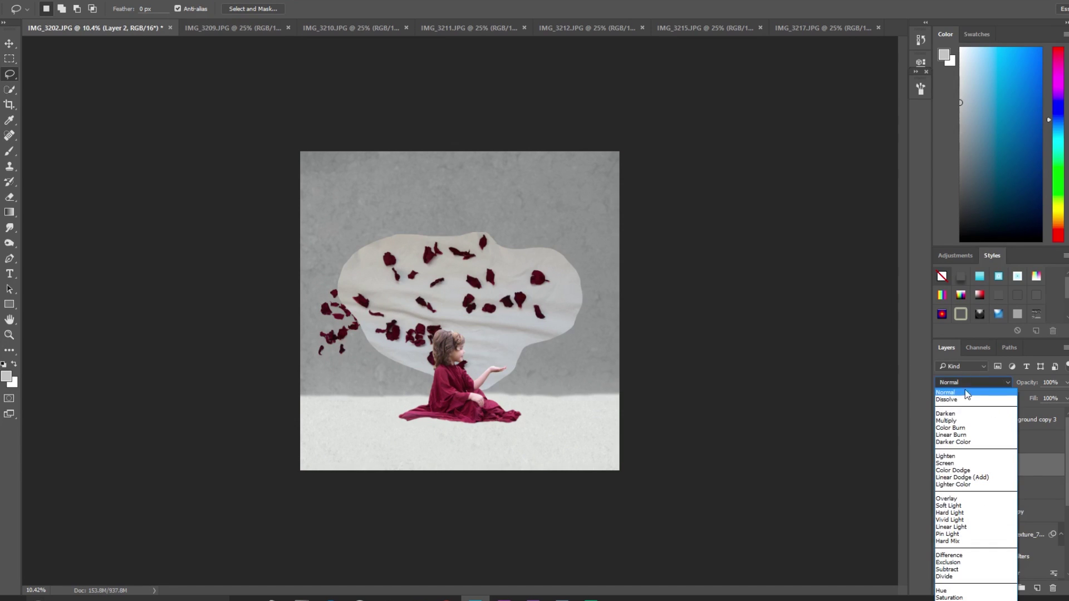
{"action": "left_click", "coordinate": [958, 414]}
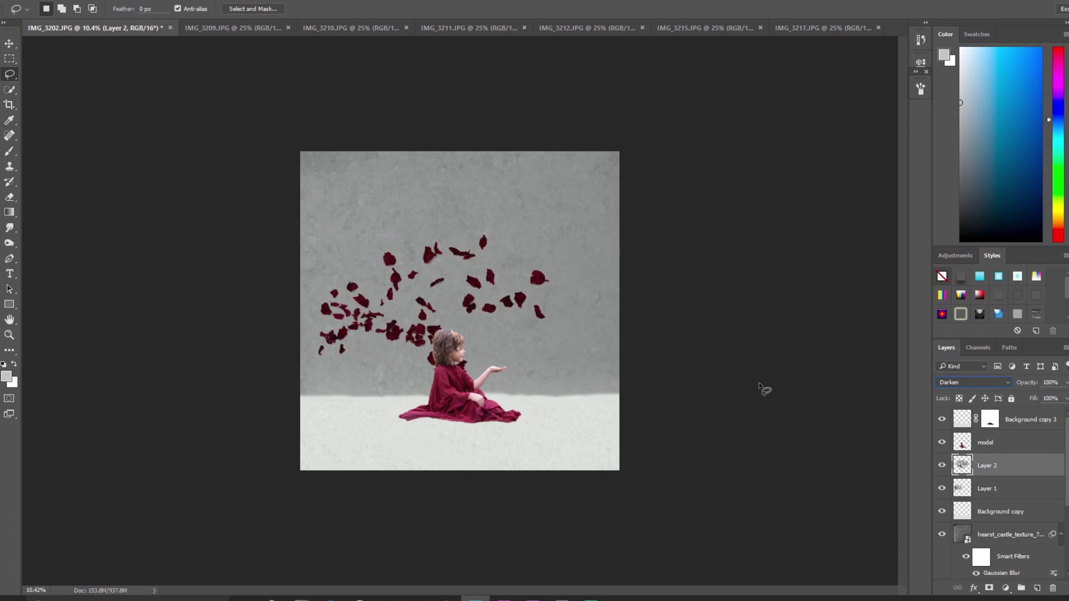
Scale down the second petal group and position it above the girl, continuing the trail from the first group.
{"action": "key", "text": "ctrl+t"}
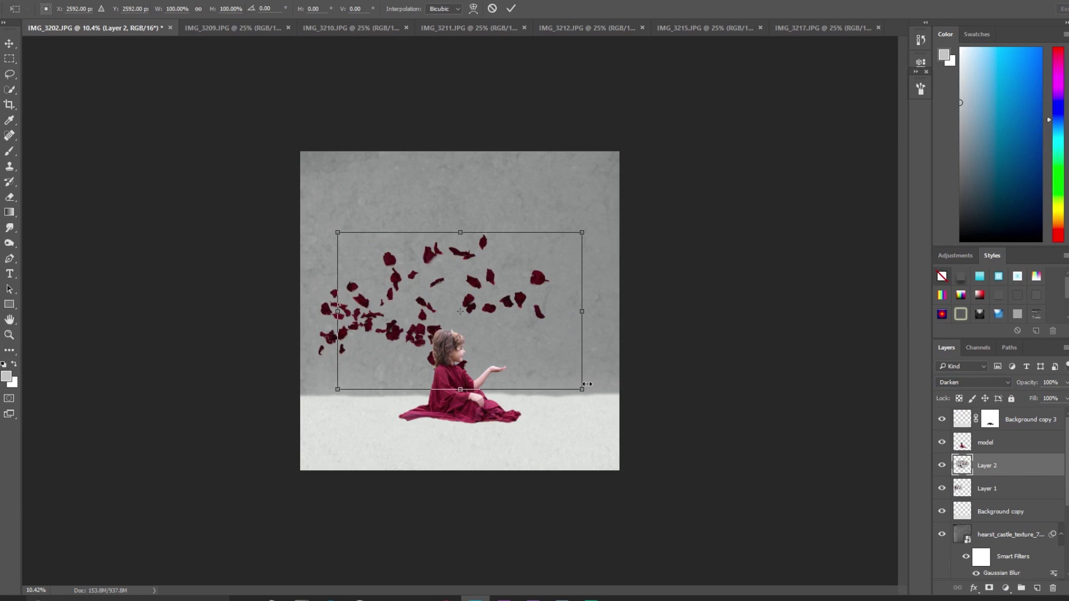
{"action": "left_click_drag", "start_coordinate": [580, 390], "coordinate": [511, 344]}
{"action": "left_click_drag", "start_coordinate": [493, 306], "coordinate": [555, 321]}
{"action": "left_click_drag", "start_coordinate": [547, 335], "coordinate": [540, 342]}
{"action": "key", "text": "l"}
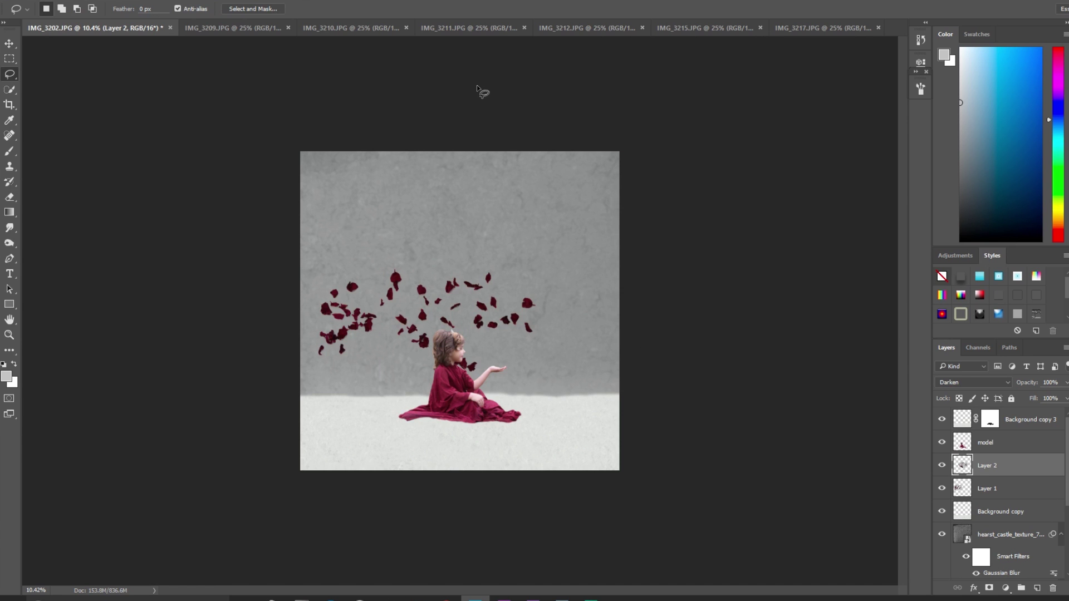
Compare the remaining petal photos and copy a freehand selection of the main petal group in IMG_3211.JPG.
{"action": "left_click", "coordinate": [457, 27]}
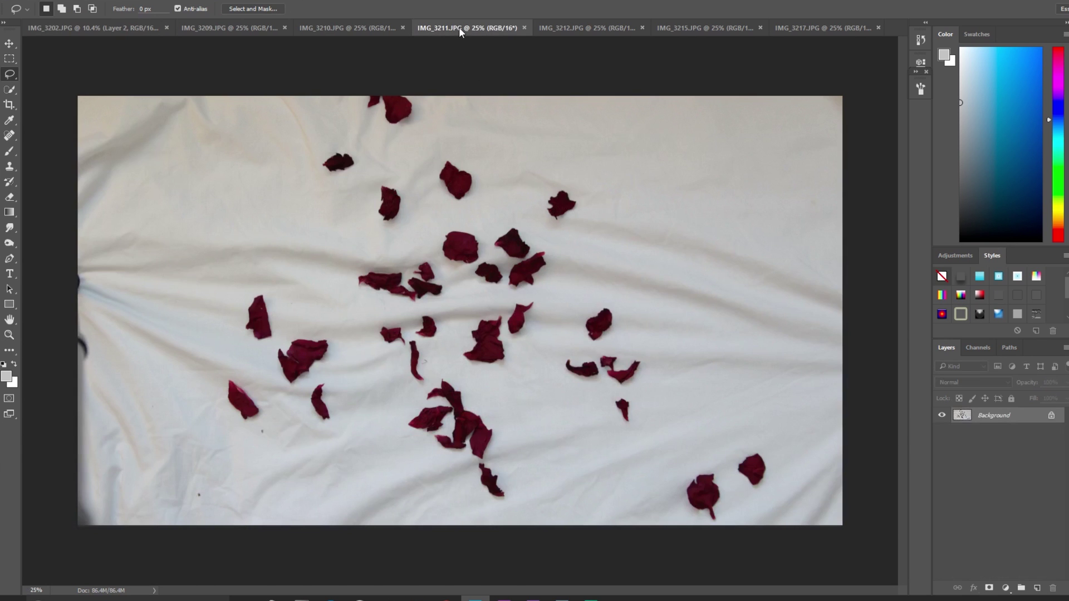
{"action": "left_click", "coordinate": [573, 26]}
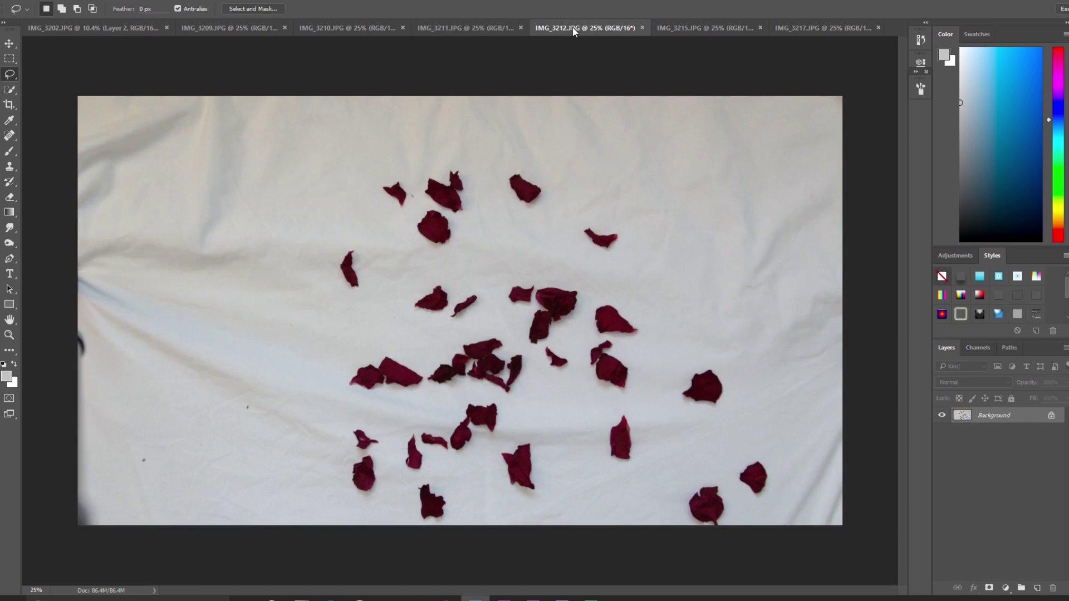
{"action": "left_click", "coordinate": [379, 26]}
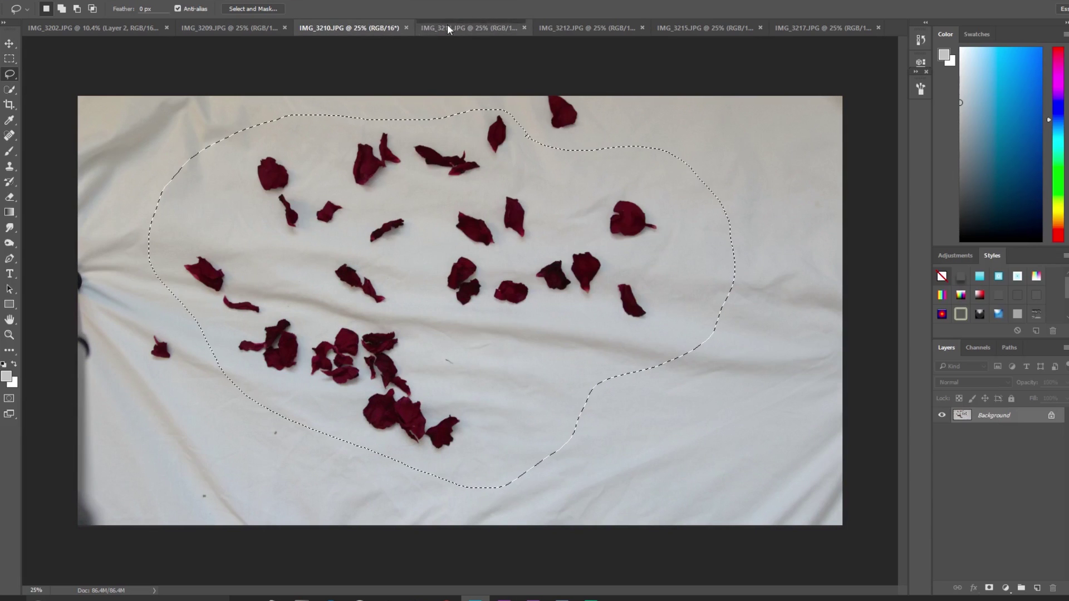
{"action": "left_click", "coordinate": [483, 27]}
{"action": "left_click", "coordinate": [559, 29]}
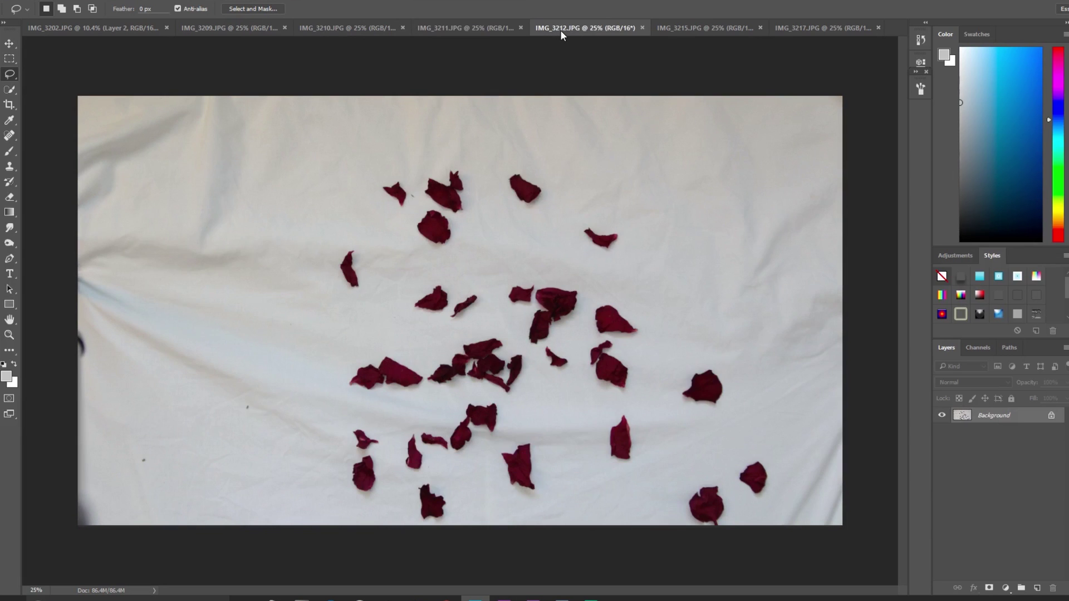
{"action": "left_click", "coordinate": [503, 28]}
{"action": "left_click_drag", "start_coordinate": [445, 140], "coordinate": [220, 263]}
{"action": "mouse_move", "coordinate": [249, 467]}
{"action": "left_mouse_down"}
{"action": "mouse_move", "coordinate": [400, 480]}
{"action": "mouse_move", "coordinate": [472, 515]}
{"action": "mouse_move", "coordinate": [569, 513]}
{"action": "mouse_move", "coordinate": [701, 401]}
{"action": "mouse_move", "coordinate": [682, 196]}
{"action": "mouse_move", "coordinate": [430, 140]}
{"action": "left_mouse_up"}
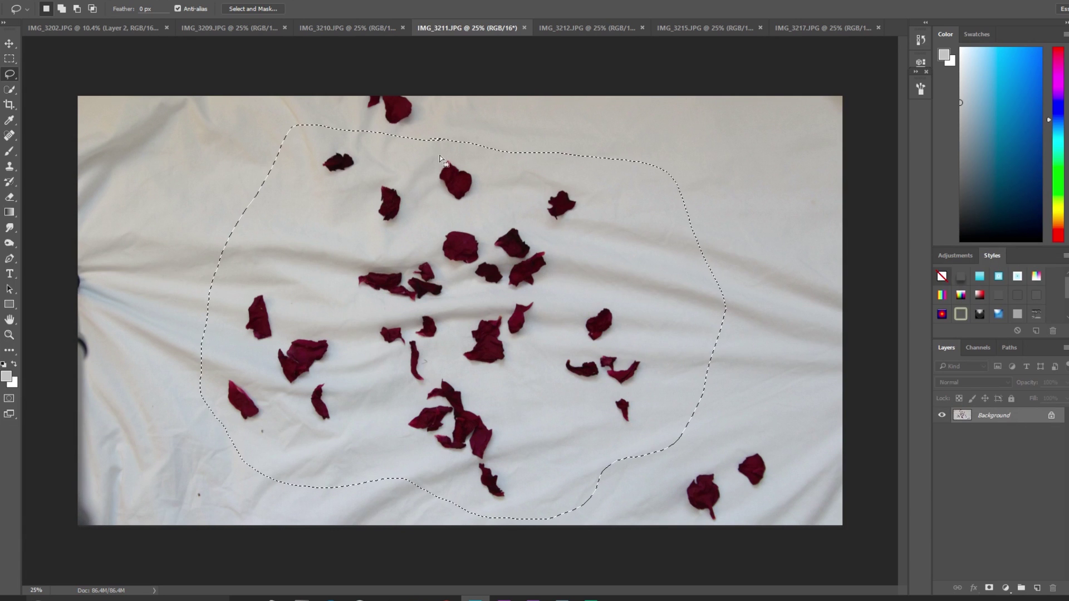
Paste the IMG_3211.JPG petals into the IMG_3202.JPG composite above the second petal group and set their blend mode to Darken.
{"action": "left_click", "coordinate": [152, 26]}
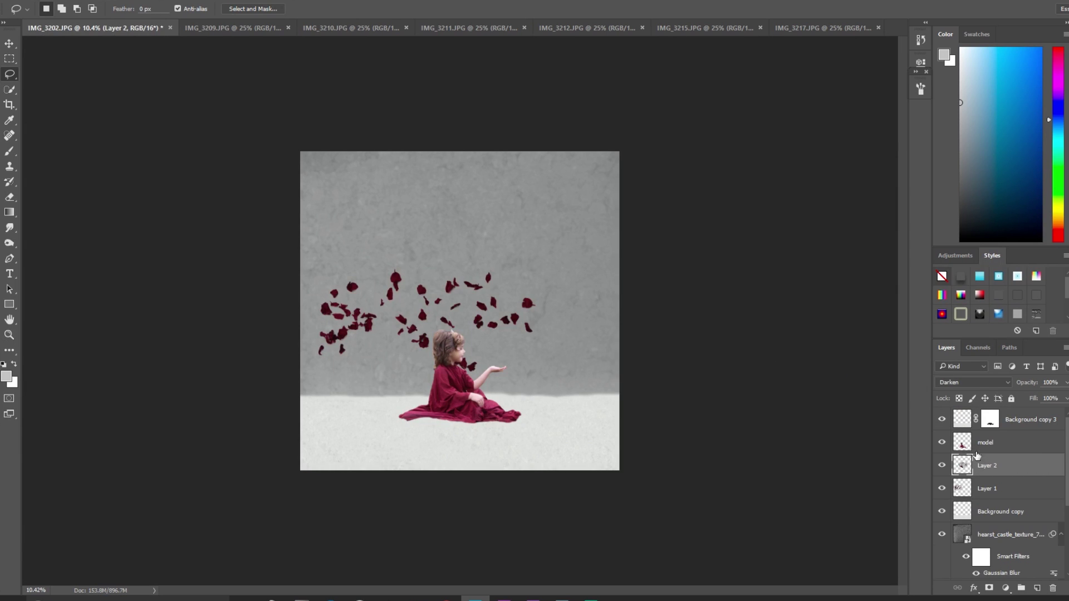
{"action": "key", "text": "ctrl+v"}
{"action": "left_click", "coordinate": [988, 381]}
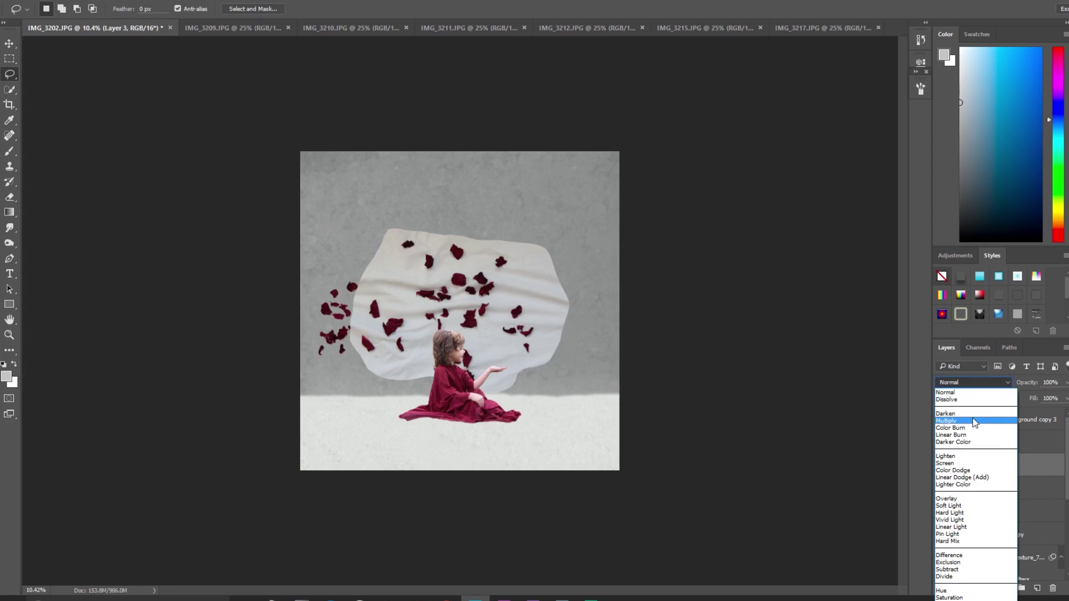
{"action": "left_click", "coordinate": [973, 415]}
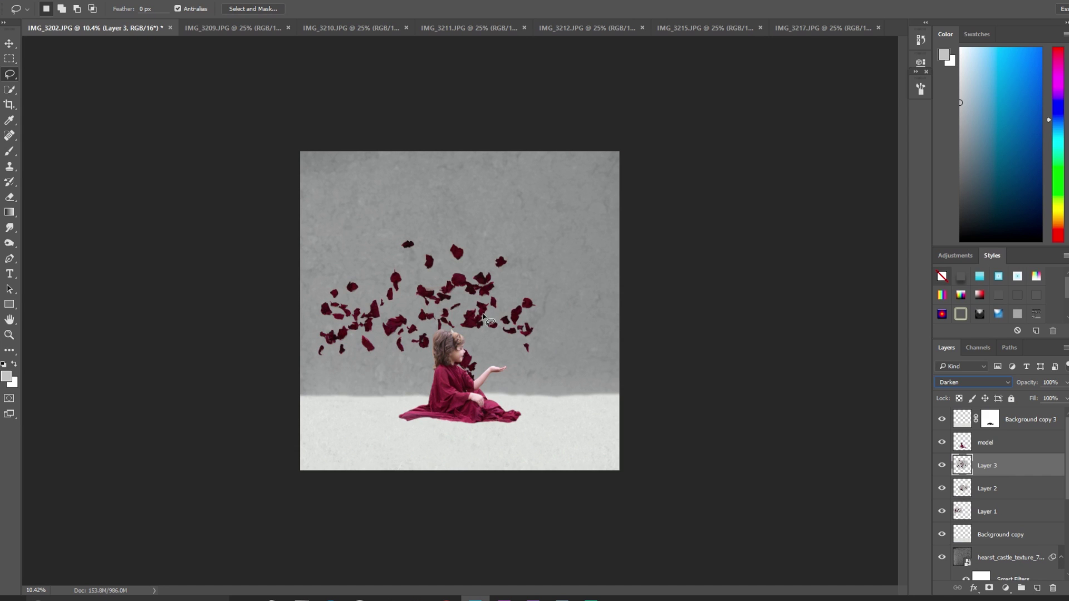
Scale down the third petal group and move it to the right side of the image, in front of the girl.
{"action": "left_click", "coordinate": [17, 42]}
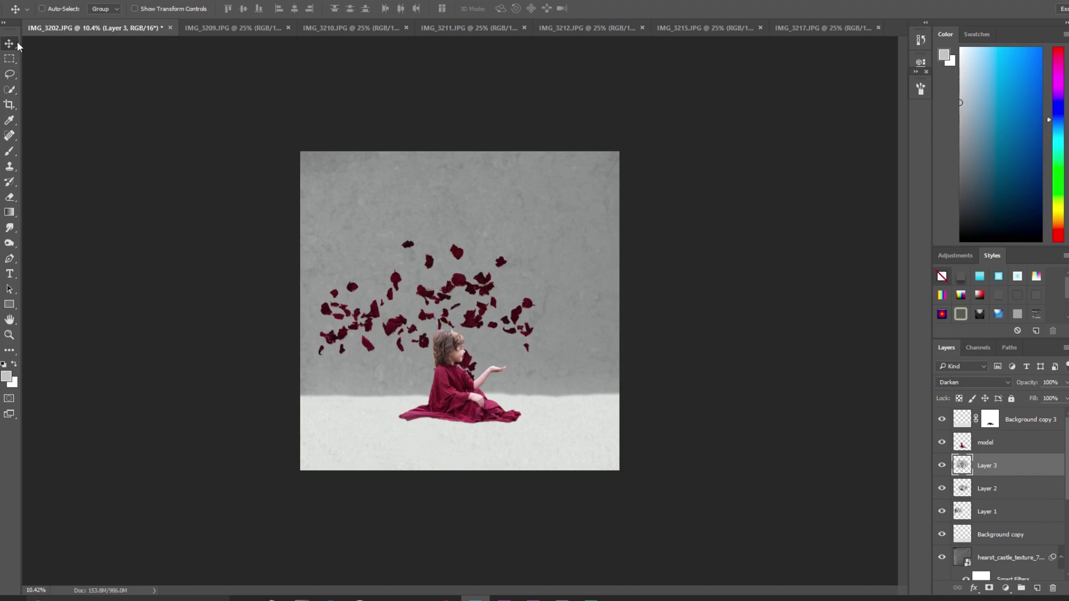
{"action": "key", "text": "ctrl+t"}
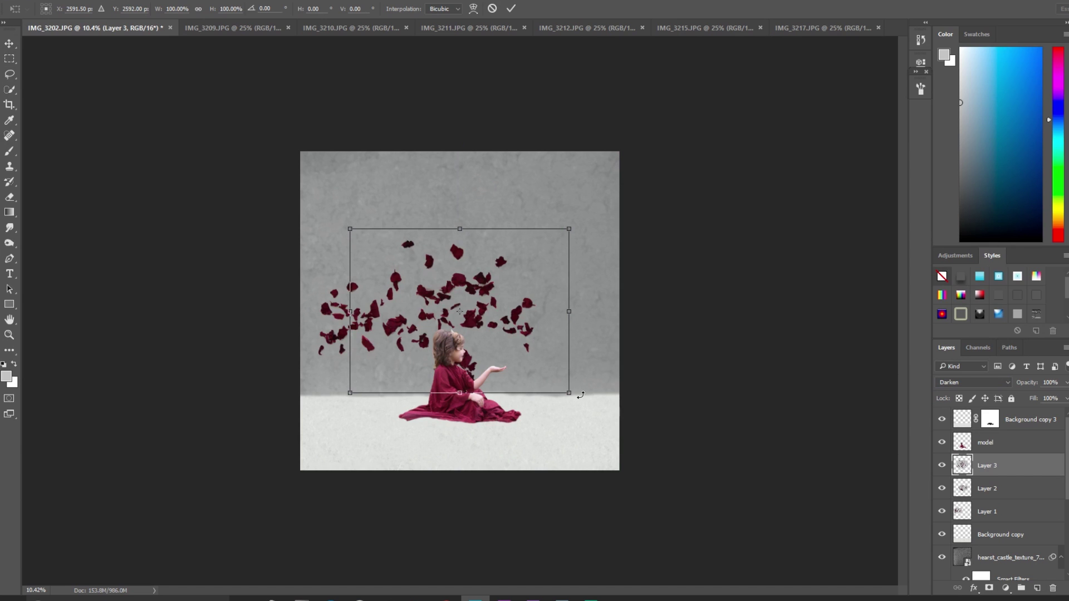
{"action": "left_click_drag", "start_coordinate": [569, 393], "coordinate": [510, 350]}
{"action": "left_click_drag", "start_coordinate": [477, 305], "coordinate": [613, 338]}
{"action": "key", "text": "Return"}
Copy a freehand selection of the main petal group in IMG_3212.JPG.
{"action": "left_click", "coordinate": [558, 29]}
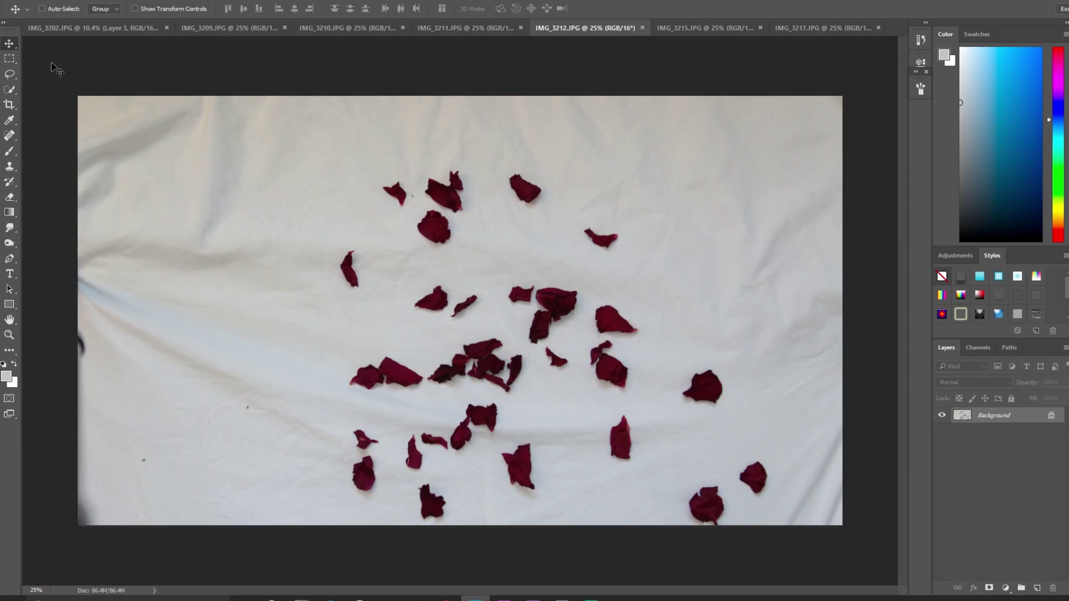
{"action": "left_click", "coordinate": [11, 80]}
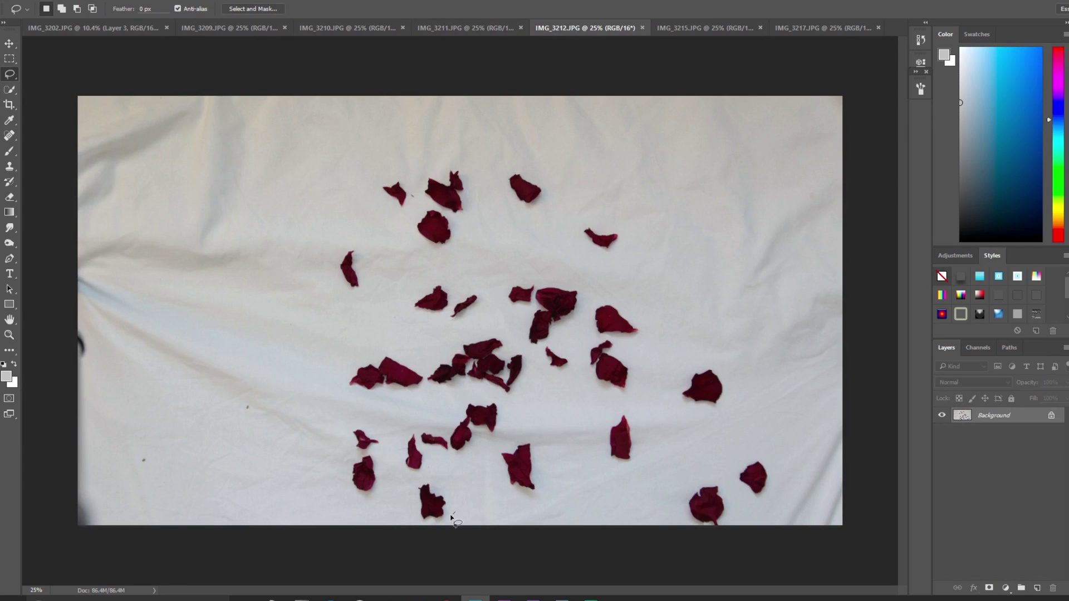
{"action": "mouse_move", "coordinate": [470, 527]}
{"action": "left_mouse_down"}
{"action": "mouse_move", "coordinate": [349, 514]}
{"action": "mouse_move", "coordinate": [298, 339]}
{"action": "mouse_move", "coordinate": [297, 183]}
{"action": "mouse_move", "coordinate": [491, 128]}
{"action": "mouse_move", "coordinate": [649, 211]}
{"action": "mouse_move", "coordinate": [724, 299]}
{"action": "mouse_move", "coordinate": [759, 404]}
{"action": "mouse_move", "coordinate": [753, 432]}
{"action": "mouse_move", "coordinate": [679, 468]}
{"action": "mouse_move", "coordinate": [467, 522]}
{"action": "left_mouse_up"}
Paste the IMG_3212.JPG petals into the IMG_3202.JPG composite above the third petal group and set their blend mode to Darken.
{"action": "left_click", "coordinate": [123, 28]}
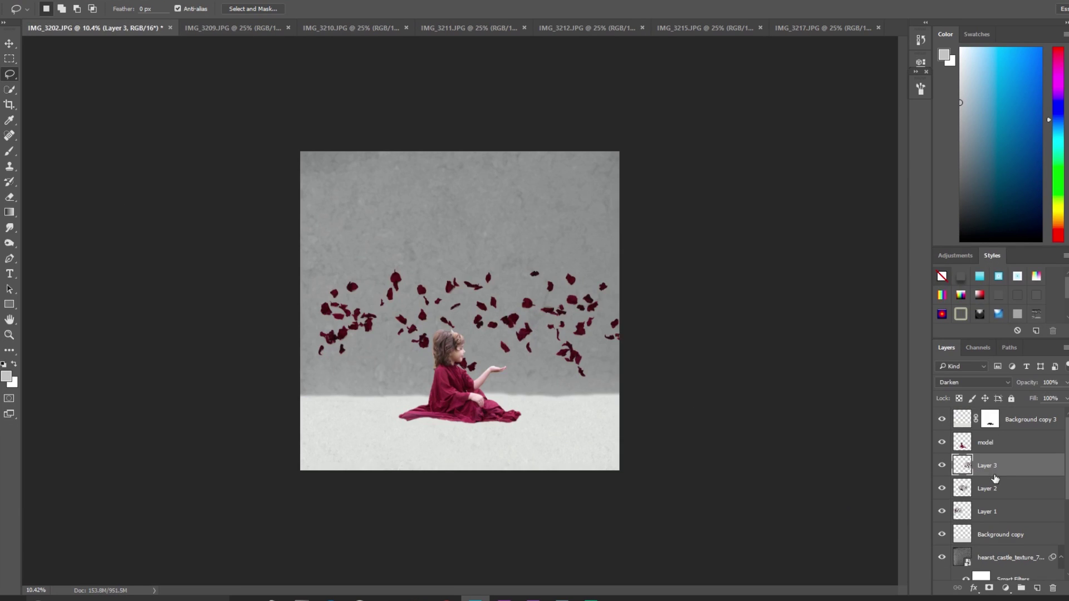
{"action": "key", "text": "ctrl+v"}
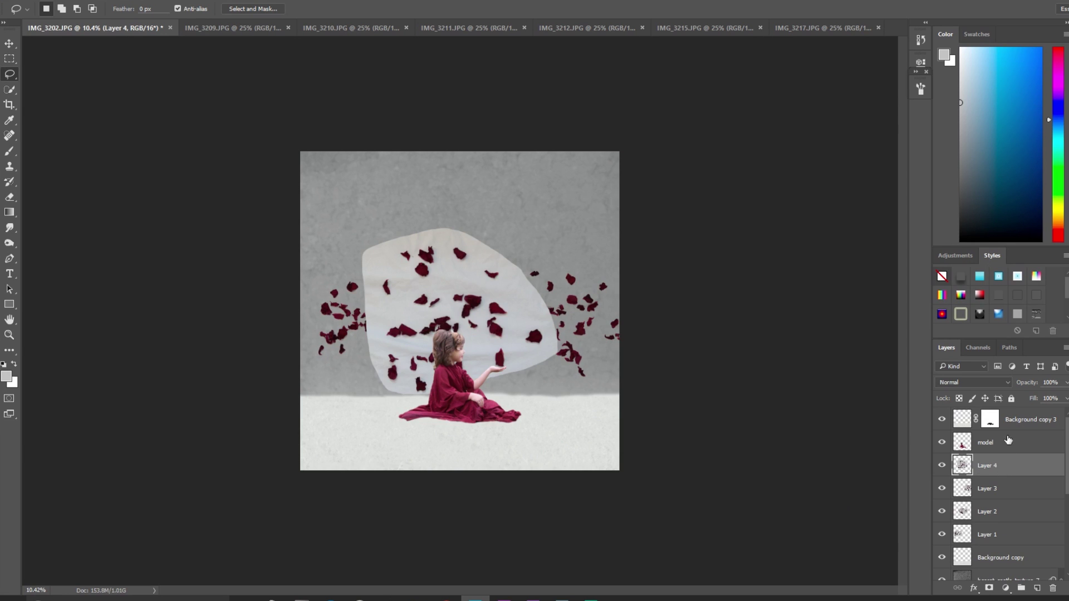
{"action": "left_click", "coordinate": [968, 382]}
{"action": "left_click", "coordinate": [967, 414]}
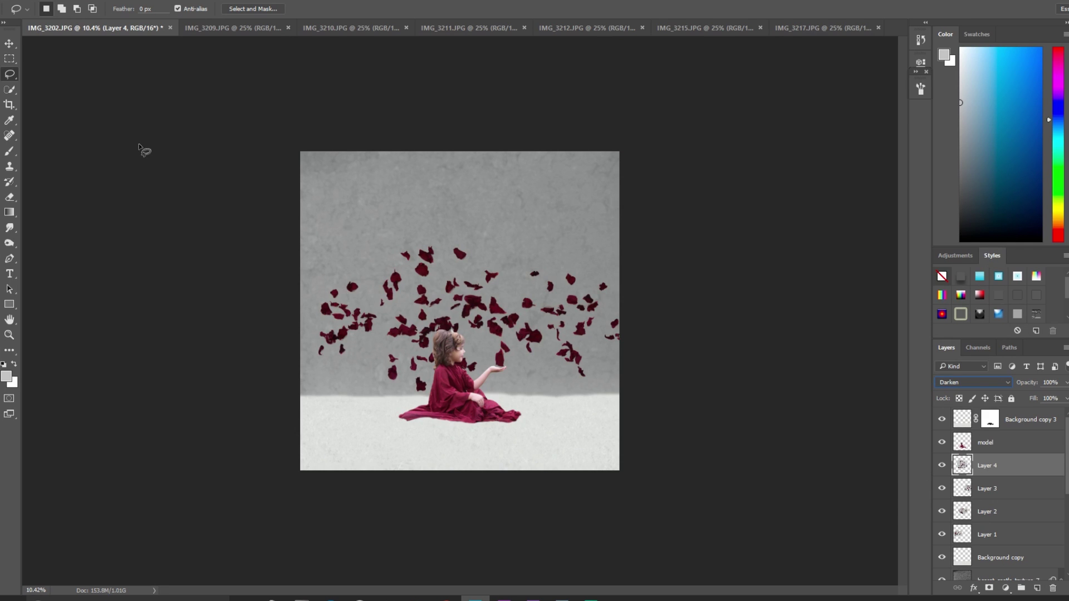
Scale the fourth petal group to 73.74%, rotate it 26.87° and place it behind the girl over the first petals.
{"action": "left_click", "coordinate": [10, 43]}
{"action": "key", "text": "ctrl+t"}
{"action": "left_click_drag", "start_coordinate": [515, 365], "coordinate": [440, 361]}
{"action": "left_click_drag", "start_coordinate": [286, 224], "coordinate": [324, 279]}
{"action": "left_click_drag", "start_coordinate": [501, 318], "coordinate": [496, 358]}
{"action": "left_click_drag", "start_coordinate": [401, 348], "coordinate": [354, 349]}
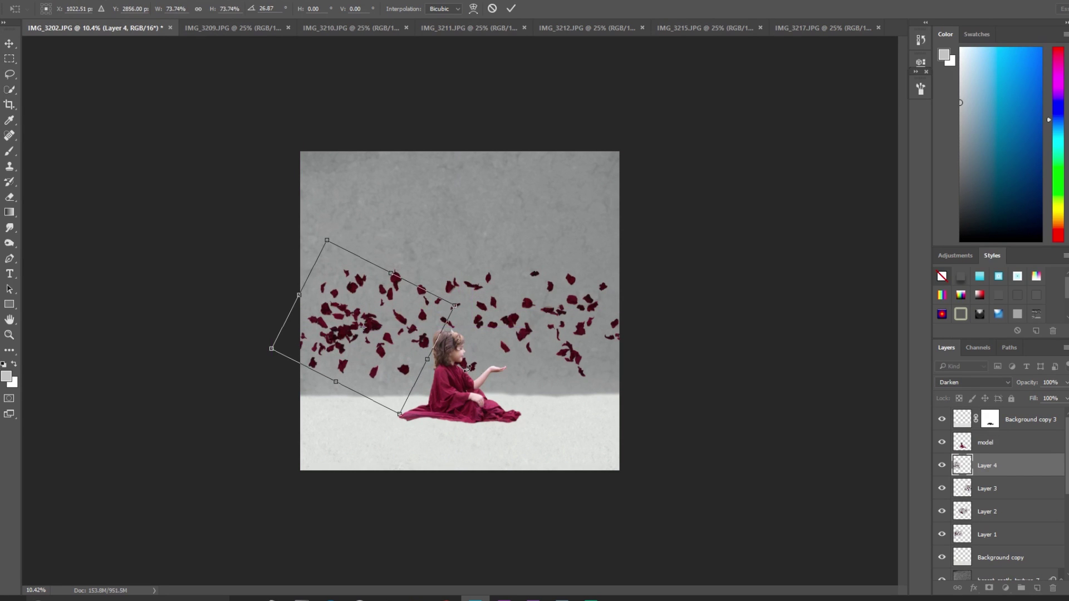
{"action": "key", "text": "Return"}
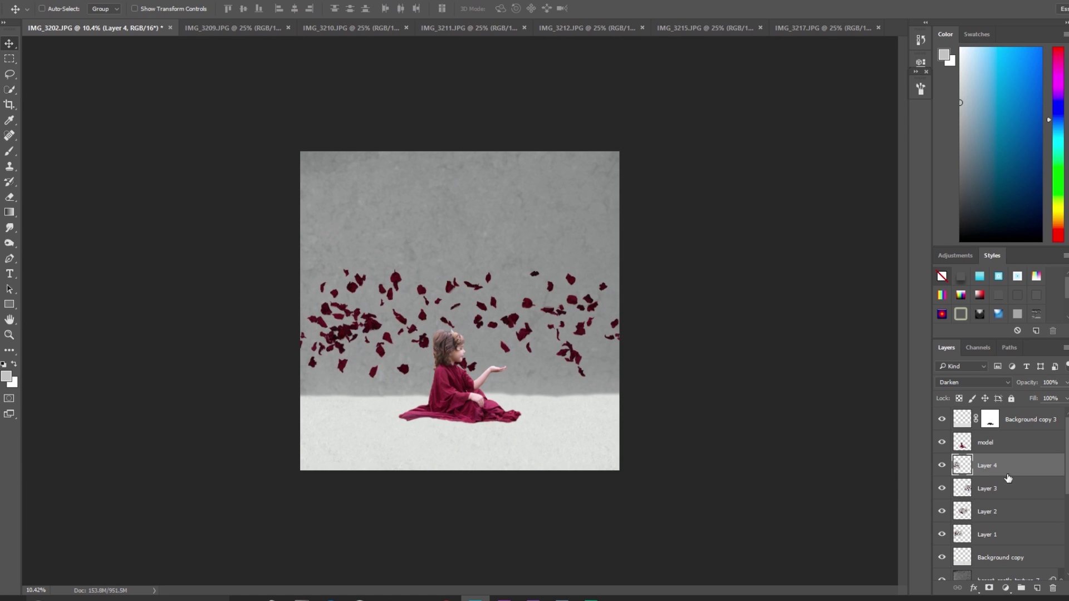
Duplicate the fourth petal group, flip the copy horizontally and move it above the girl's outstretched hand.
{"action": "left_click_drag", "start_coordinate": [1014, 466], "coordinate": [1036, 588]}
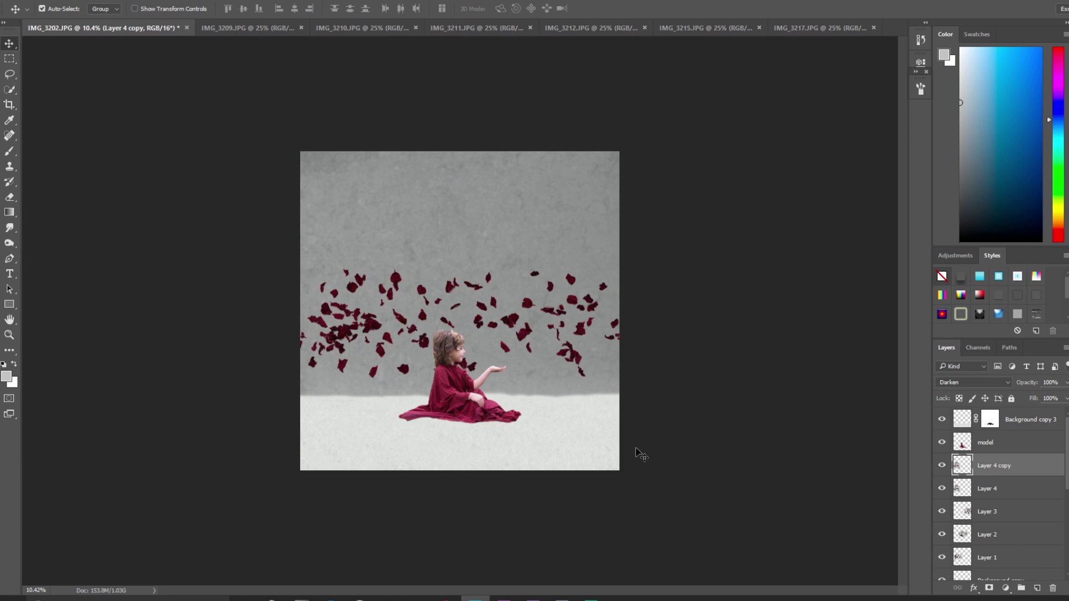
{"action": "key", "text": "ctrl+t"}
{"action": "right_click", "coordinate": [388, 317]}
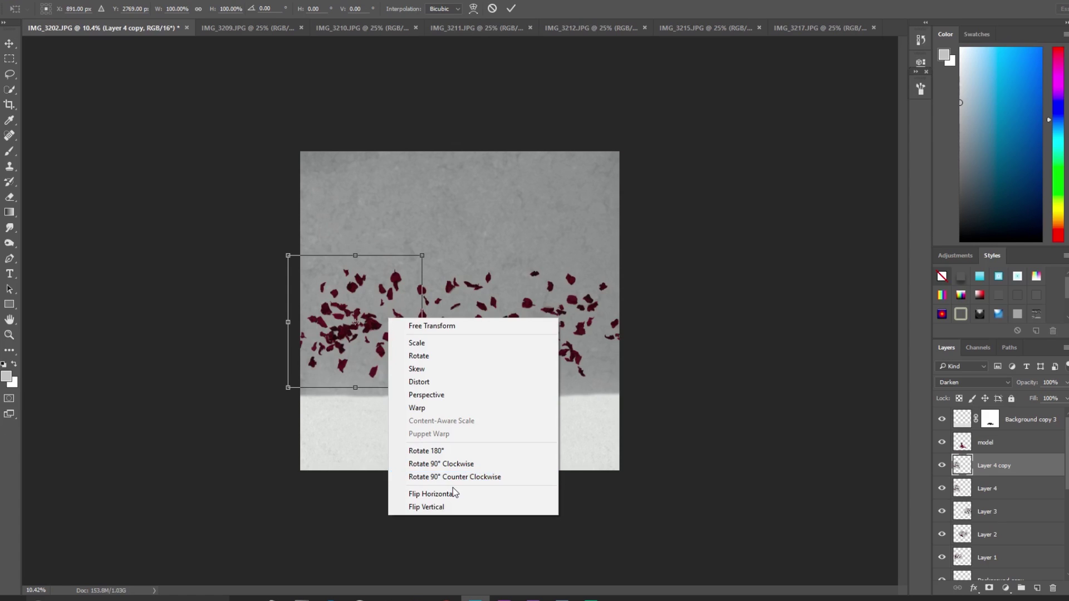
{"action": "left_click", "coordinate": [430, 493]}
{"action": "left_click_drag", "start_coordinate": [384, 351], "coordinate": [553, 335]}
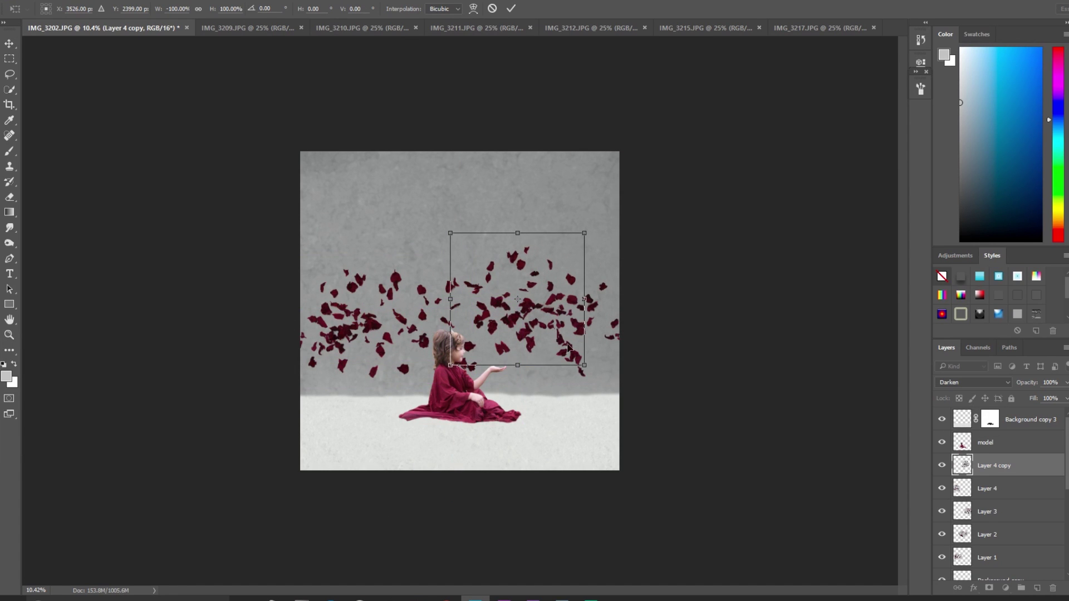
{"action": "key", "text": "Return"}
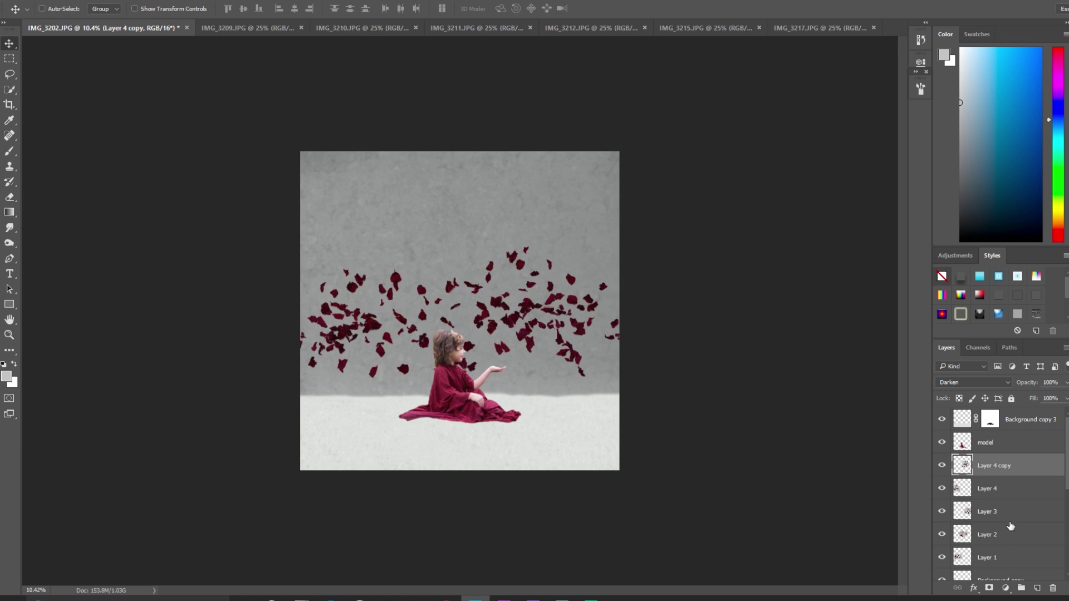
Duplicate the Layer 2 petals, flip the copy horizontally and move it up and left above the girl's head.
{"action": "left_click", "coordinate": [995, 516]}
{"action": "left_click", "coordinate": [985, 545]}
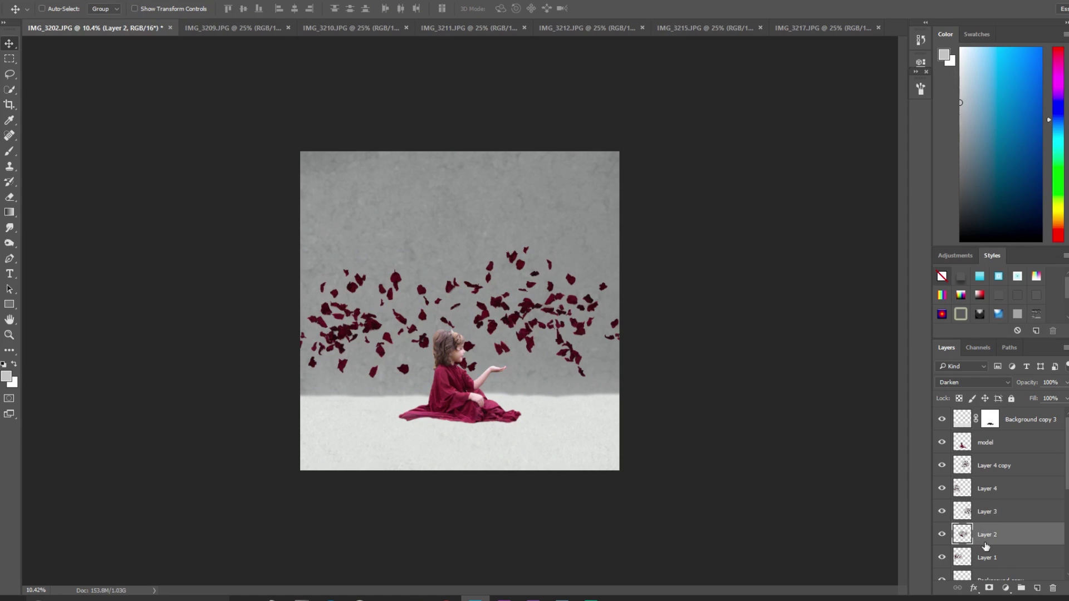
{"action": "left_click_drag", "start_coordinate": [1034, 544], "coordinate": [1036, 588]}
{"action": "key", "text": "ctrl+t"}
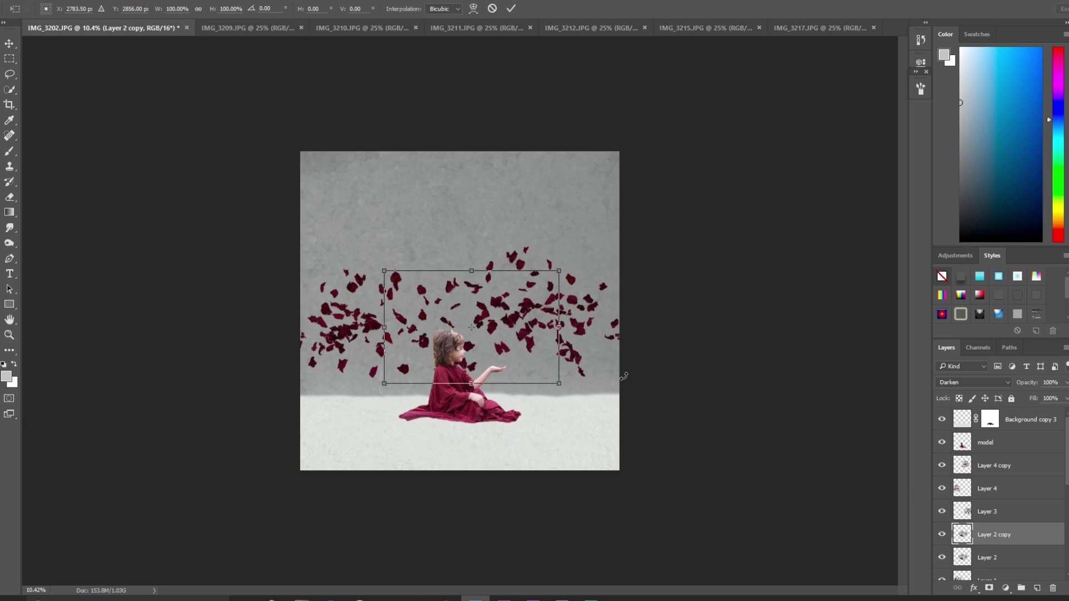
{"action": "right_click", "coordinate": [524, 310]}
{"action": "left_click", "coordinate": [585, 482]}
{"action": "left_click_drag", "start_coordinate": [497, 332], "coordinate": [443, 296]}
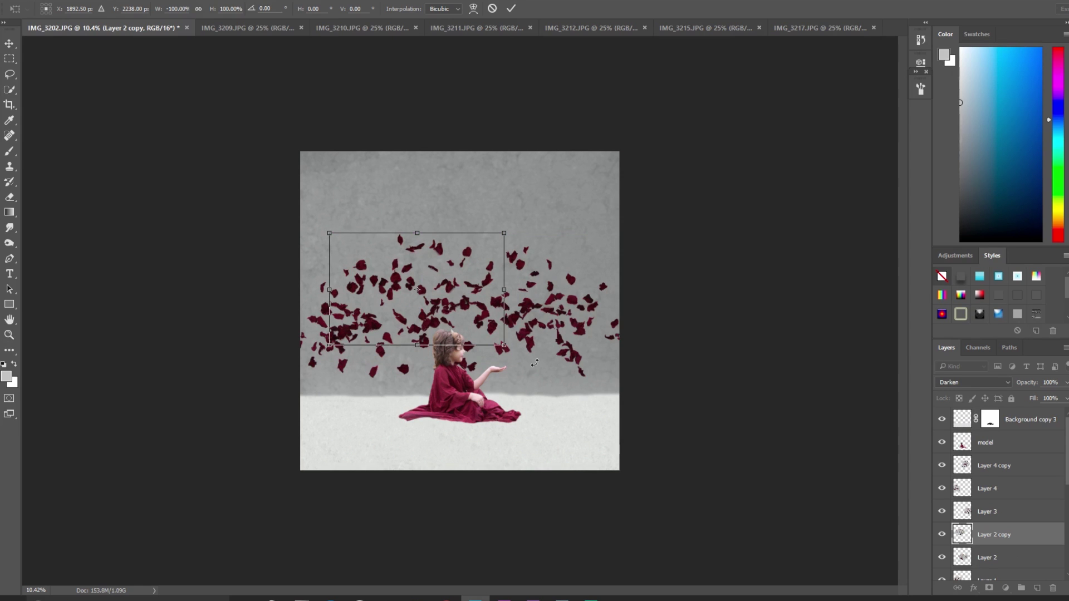
{"action": "key", "text": "Return"}
Merge all petal layers from Layer 1 to Layer 4 copy into one layer and set its blend mode to Darken.
{"action": "scroll", "coordinate": [686, 449], "scroll_direction": "up", "scroll_amount": 3}
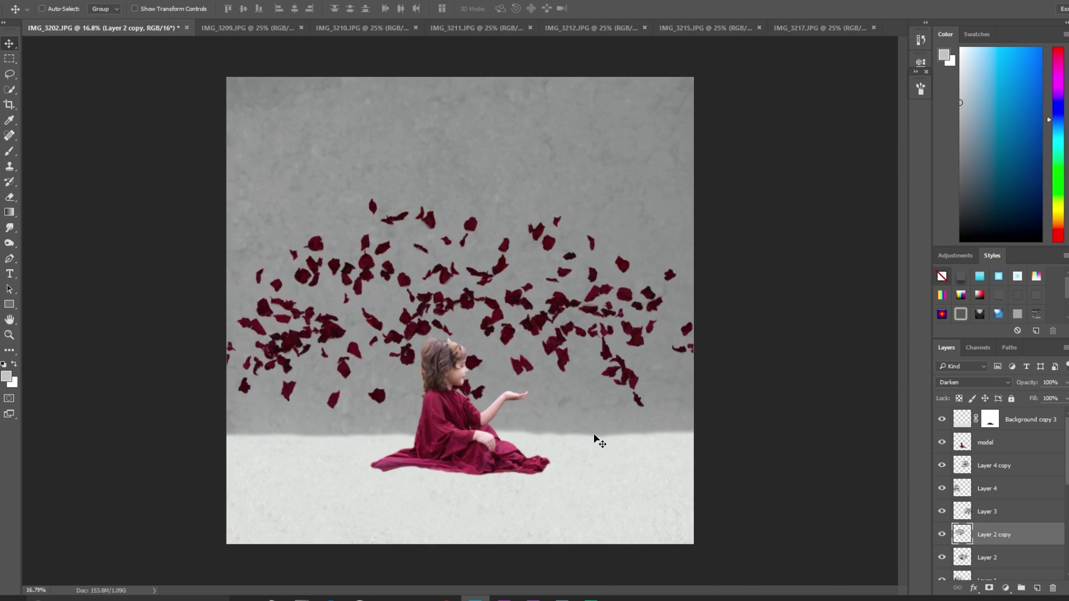
{"action": "scroll", "coordinate": [599, 441], "scroll_direction": "up", "scroll_amount": 3}
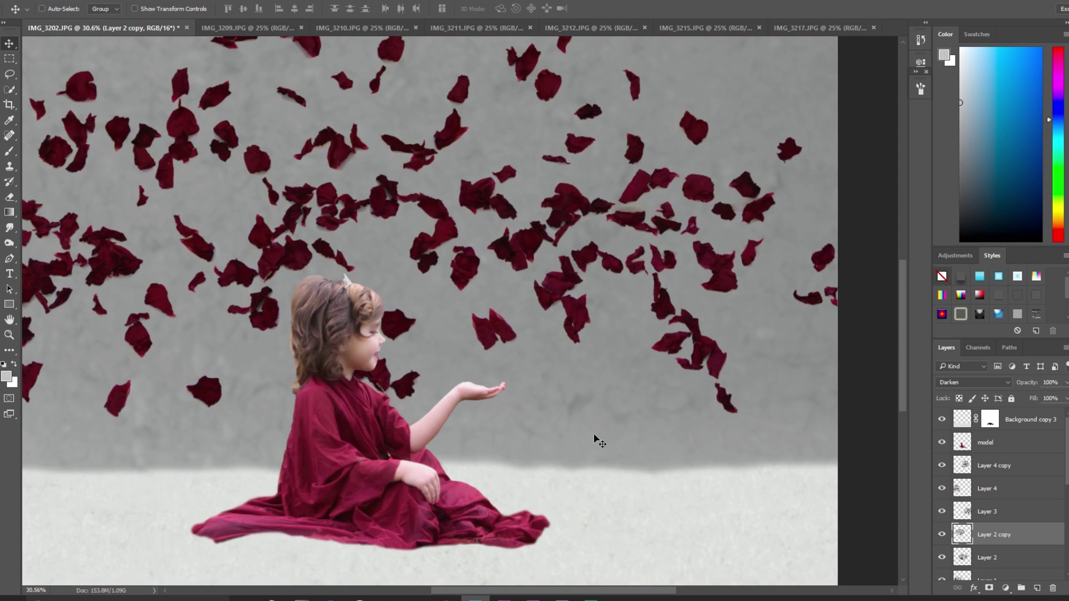
{"action": "scroll", "coordinate": [592, 379], "scroll_direction": "down", "scroll_amount": 2}
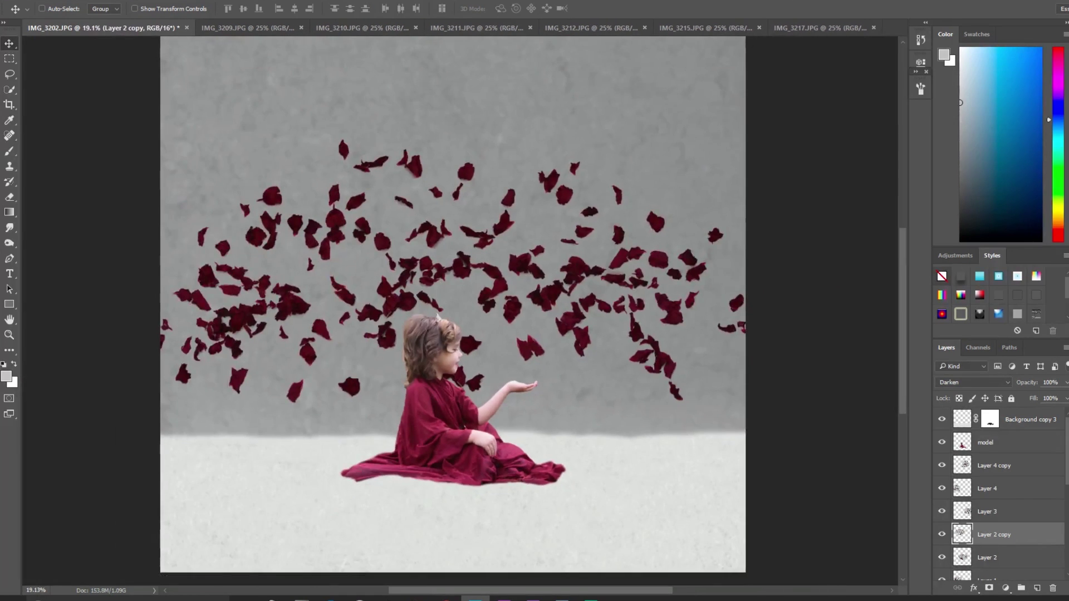
{"action": "left_click", "coordinate": [1018, 478]}
{"action": "scroll", "coordinate": [1017, 479], "scroll_direction": "down", "scroll_amount": 2}
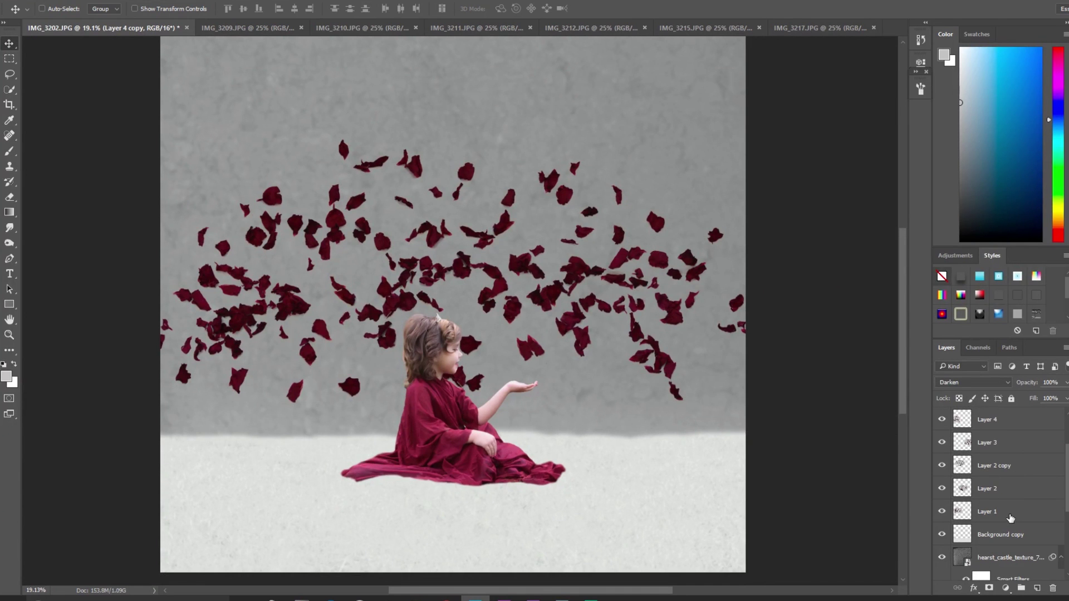
{"action": "left_click", "coordinate": [1009, 518], "text": "shift"}
{"action": "right_click", "coordinate": [1008, 518]}
{"action": "left_click", "coordinate": [924, 411]}
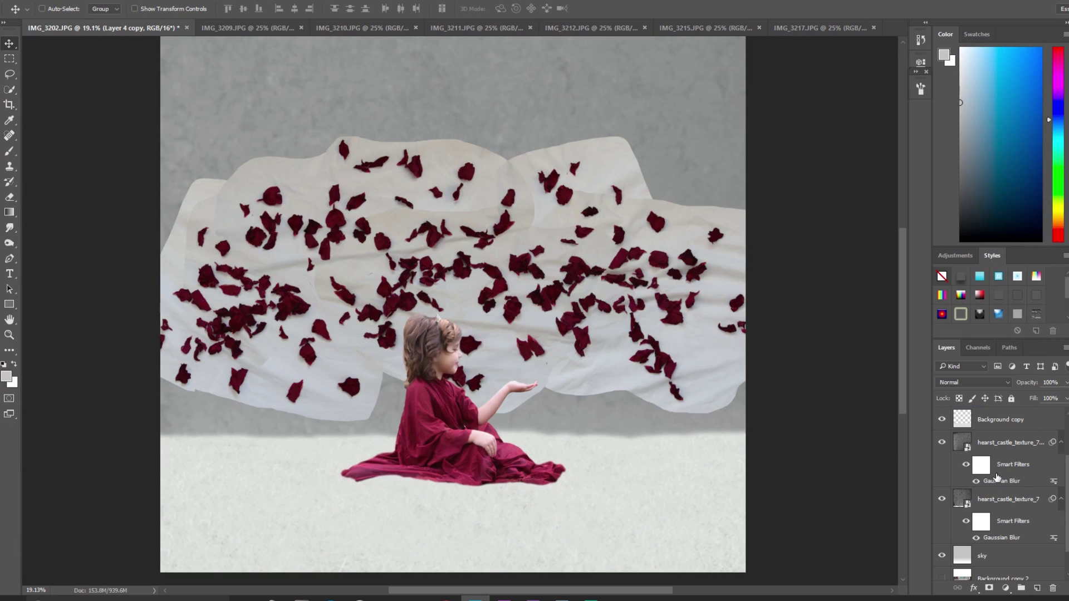
{"action": "left_click", "coordinate": [953, 382]}
{"action": "left_click", "coordinate": [956, 417]}
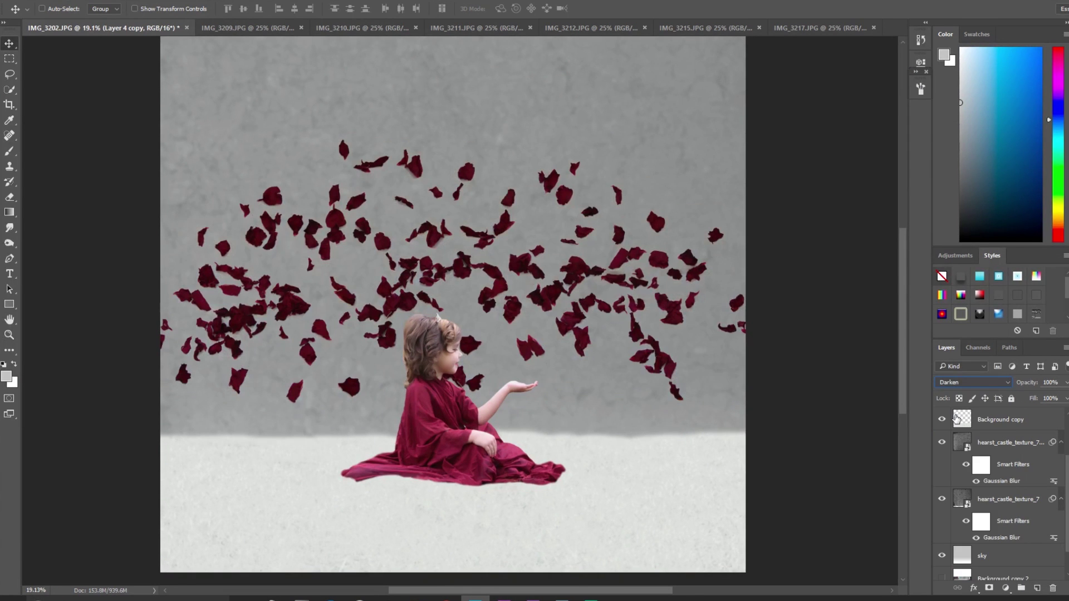
Check the merged petals by toggling their visibility, and duplicate the merged layer.
{"action": "scroll", "coordinate": [996, 462], "scroll_direction": "up", "scroll_amount": 3}
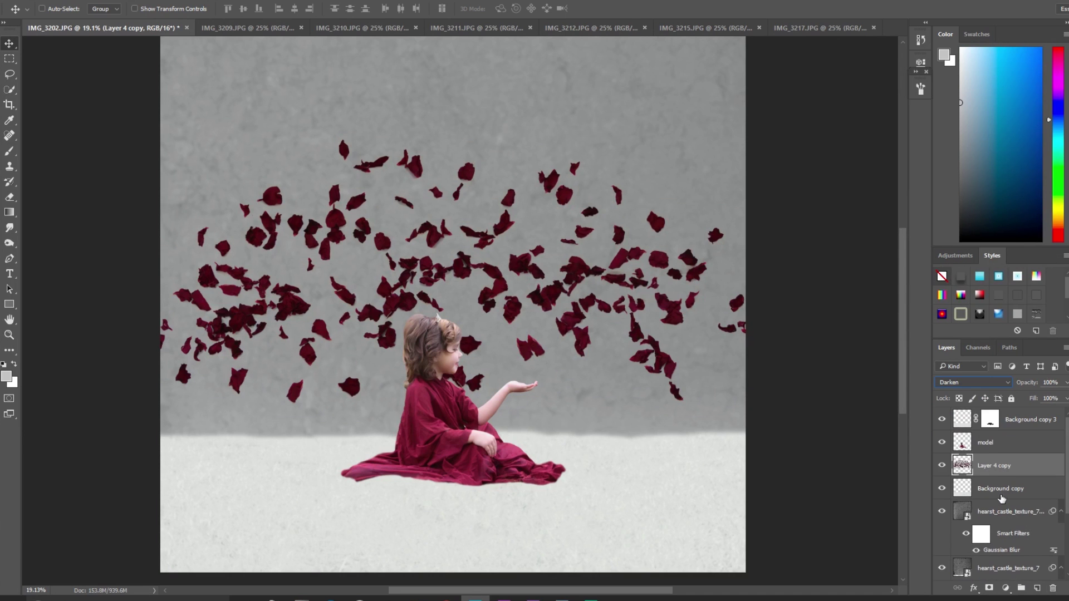
{"action": "left_click", "coordinate": [942, 467]}
{"action": "left_click", "coordinate": [941, 467]}
{"action": "left_click_drag", "start_coordinate": [1033, 475], "coordinate": [1036, 588]}
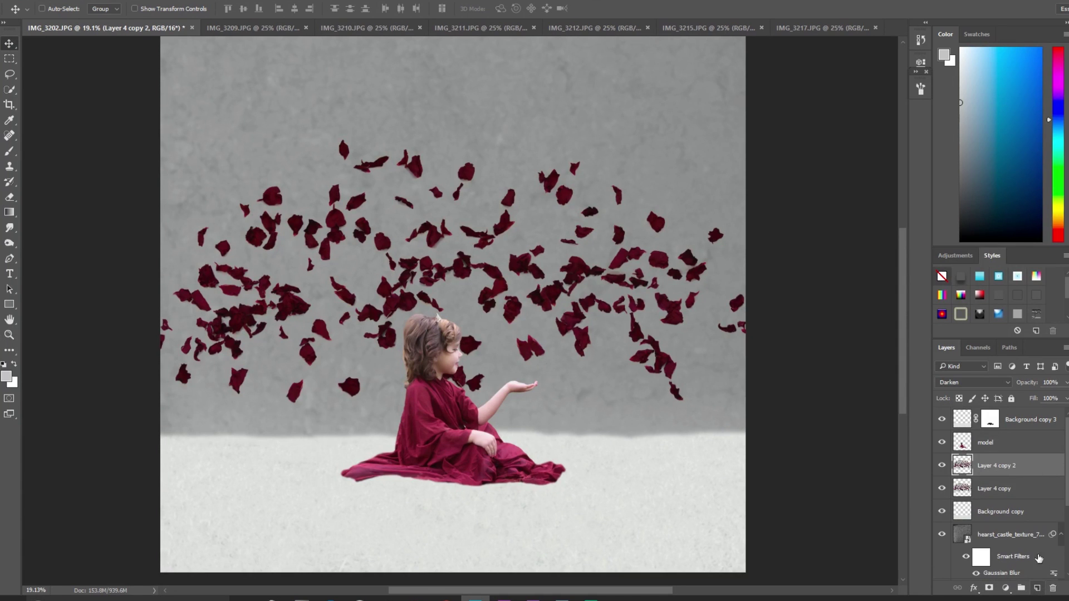
Apply a Motion Blur to the lower merged petal layer, Layer 4 copy, with an angle of 86° and a distance of 82 pixels.
{"action": "left_click", "coordinate": [1023, 489]}
{"action": "left_click", "coordinate": [192, 2]}
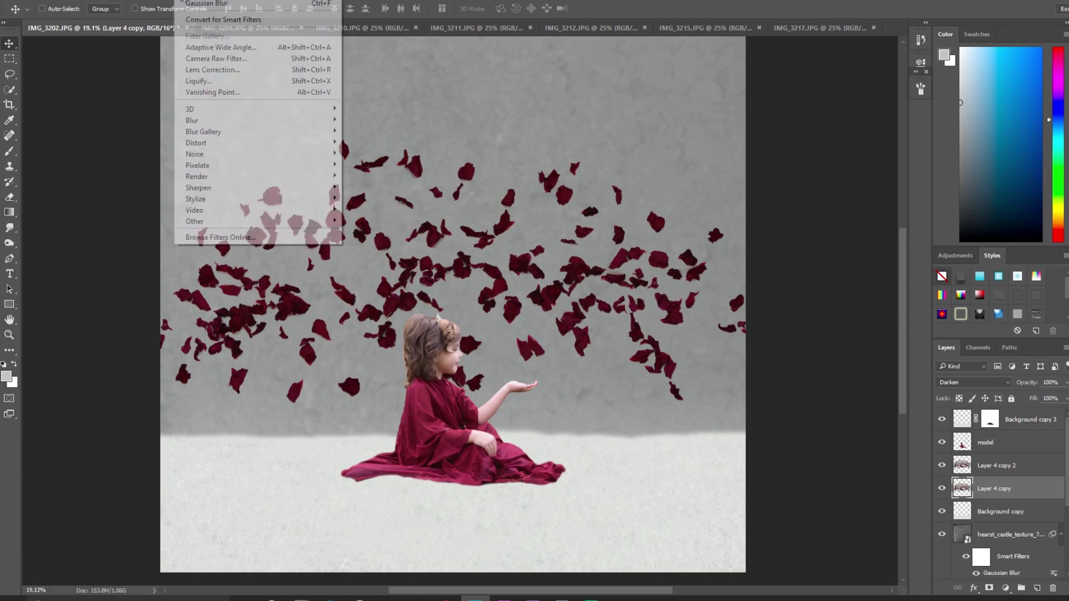
{"action": "mouse_move", "coordinate": [216, 118]}
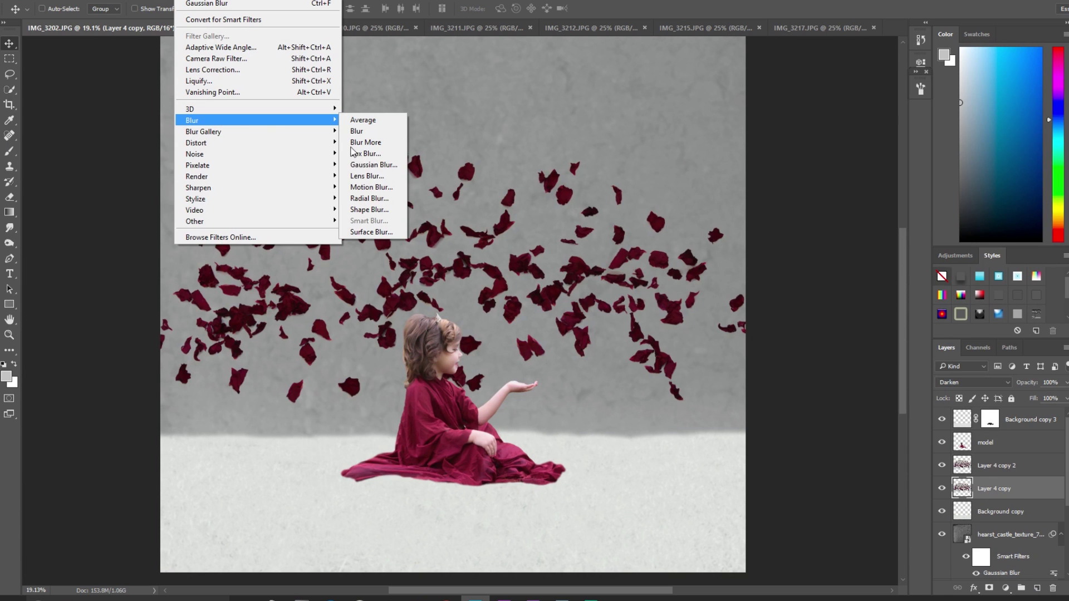
{"action": "left_click", "coordinate": [381, 189]}
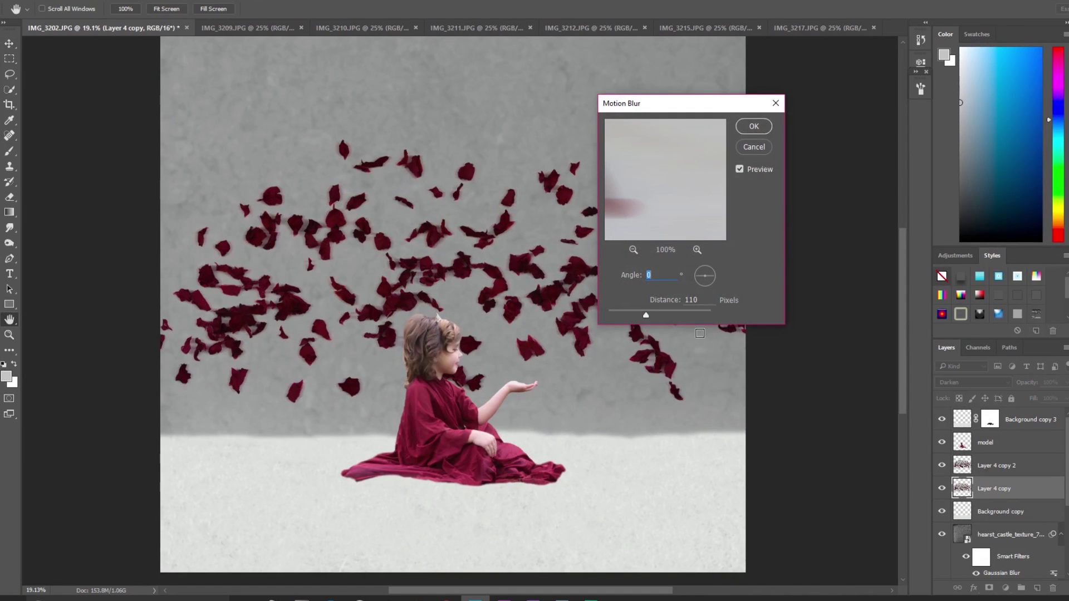
{"action": "left_click_drag", "start_coordinate": [705, 276], "coordinate": [708, 273]}
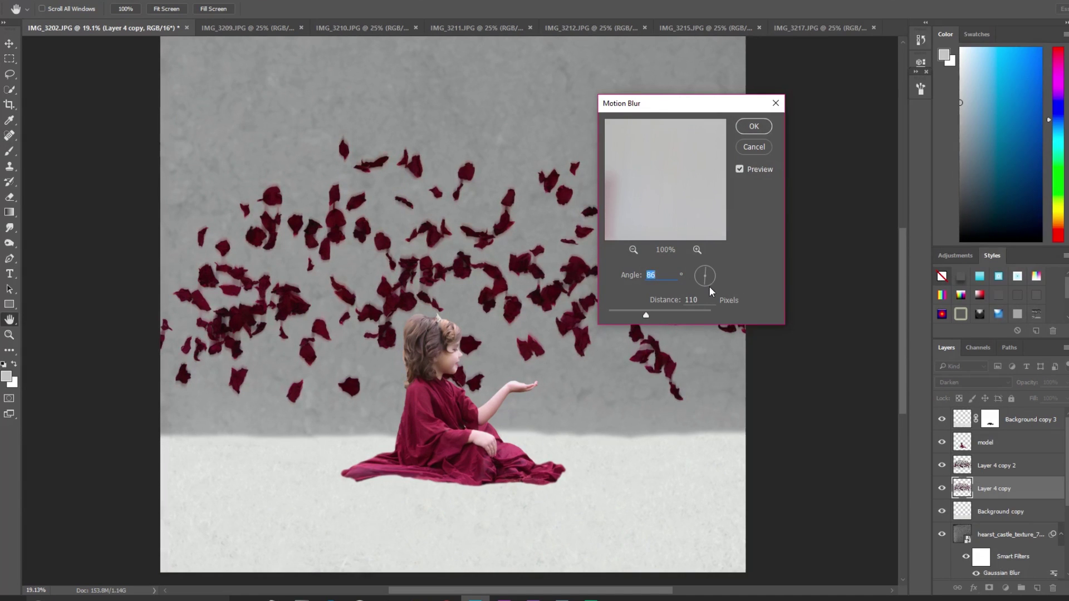
{"action": "left_click", "coordinate": [666, 311]}
{"action": "left_click_drag", "start_coordinate": [666, 309], "coordinate": [622, 310]}
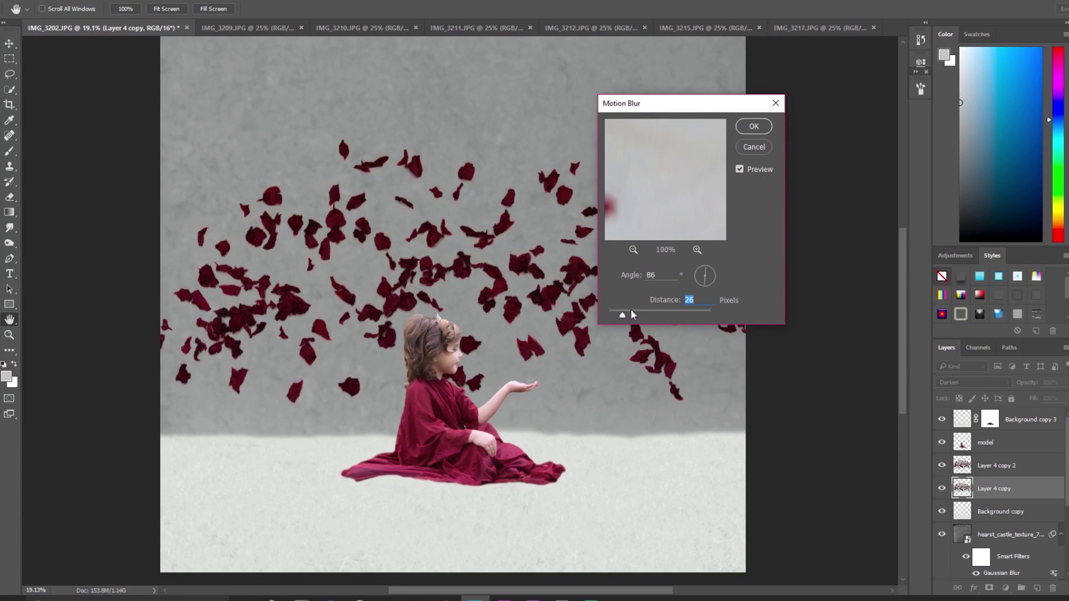
{"action": "left_click", "coordinate": [631, 310]}
{"action": "left_click", "coordinate": [634, 313]}
{"action": "left_click_drag", "start_coordinate": [636, 310], "coordinate": [641, 310]}
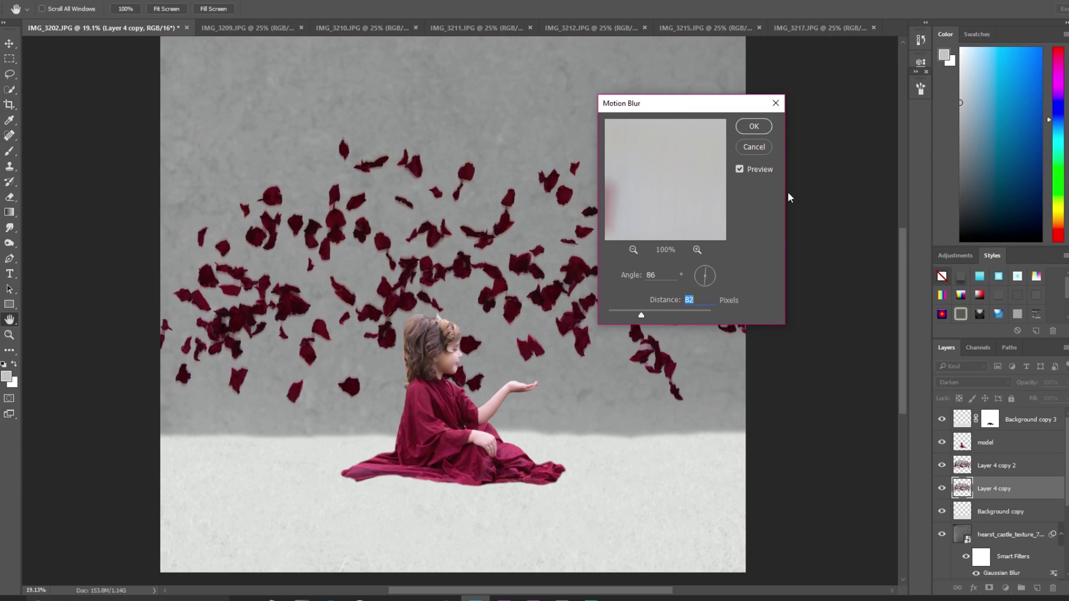
{"action": "left_click", "coordinate": [762, 129]}
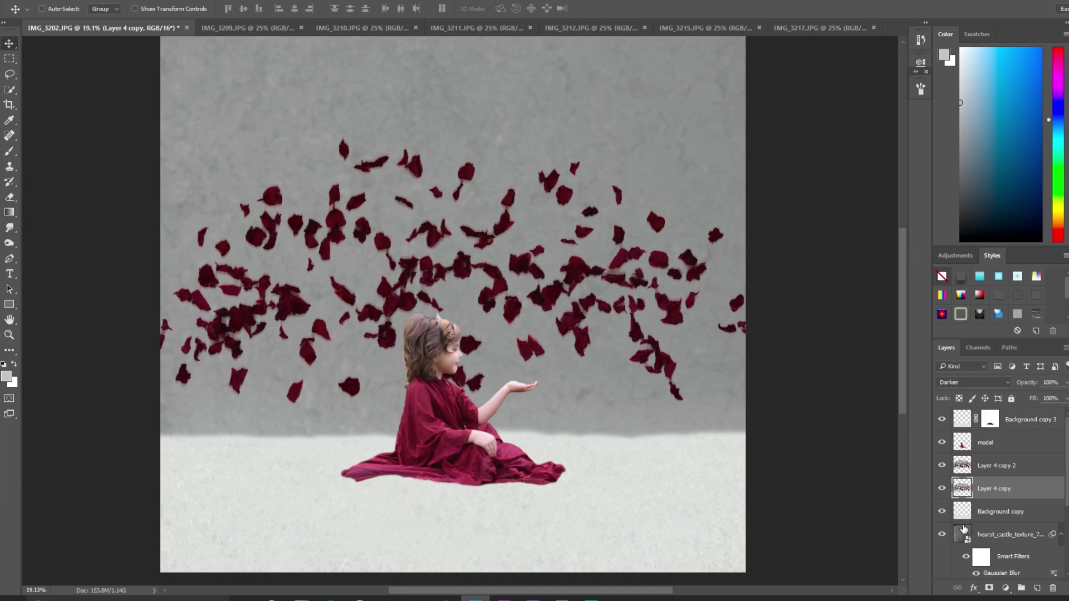
Flip the blurred petal layer horizontally and move it up to fill the sky above the other petals, keeping its opacity at 100%.
{"action": "scroll", "coordinate": [841, 456], "scroll_direction": "down", "scroll_amount": 2}
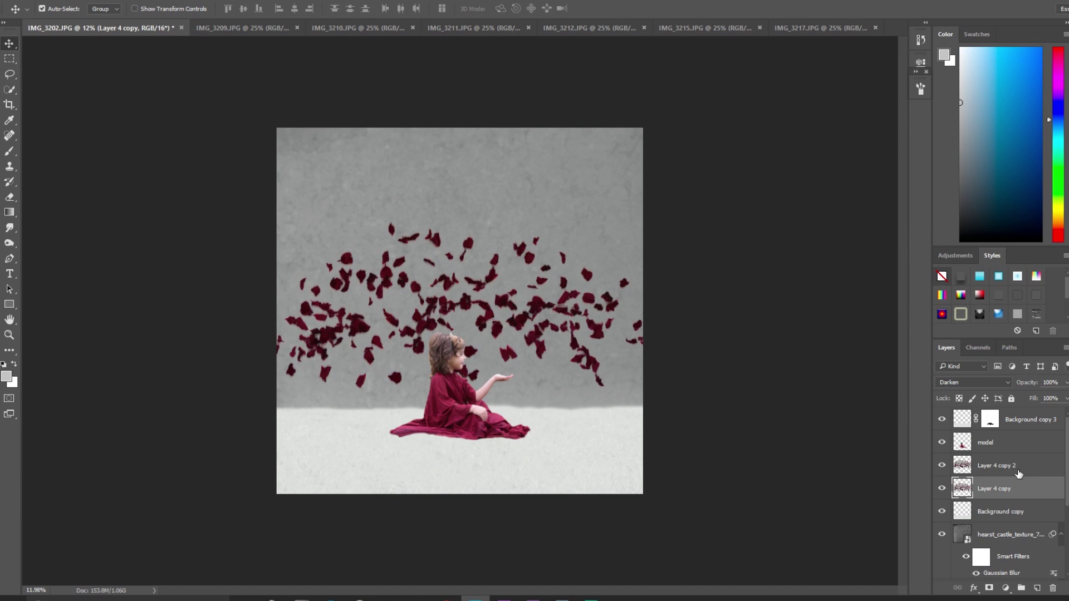
{"action": "key", "text": "ctrl"}
{"action": "key", "text": "ctrl+t"}
{"action": "right_click", "coordinate": [548, 319]}
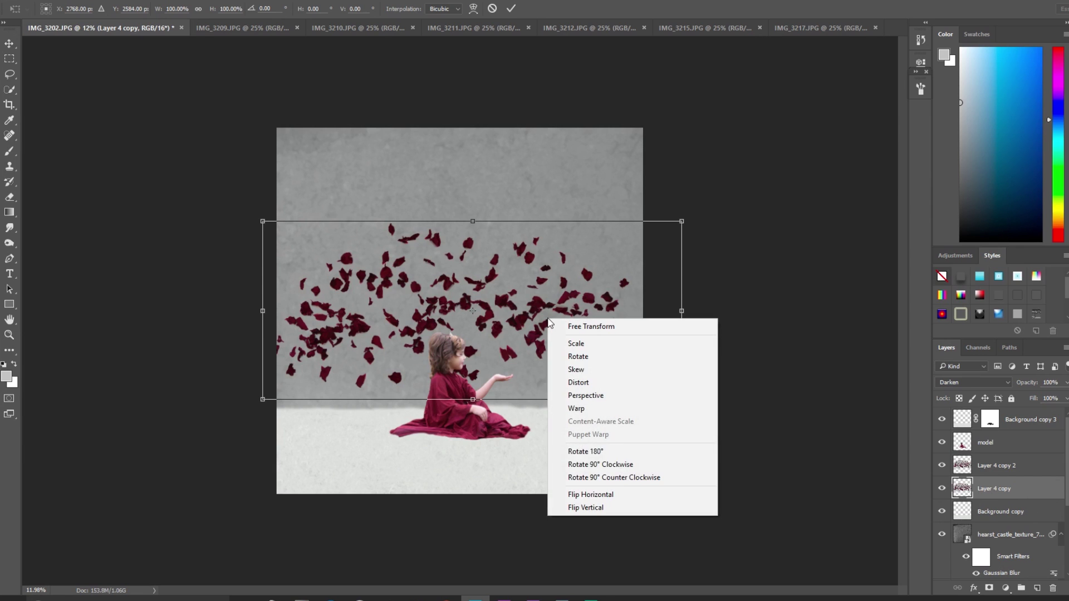
{"action": "left_click", "coordinate": [623, 488]}
{"action": "left_click_drag", "start_coordinate": [557, 304], "coordinate": [523, 224]}
{"action": "key", "text": "Return"}
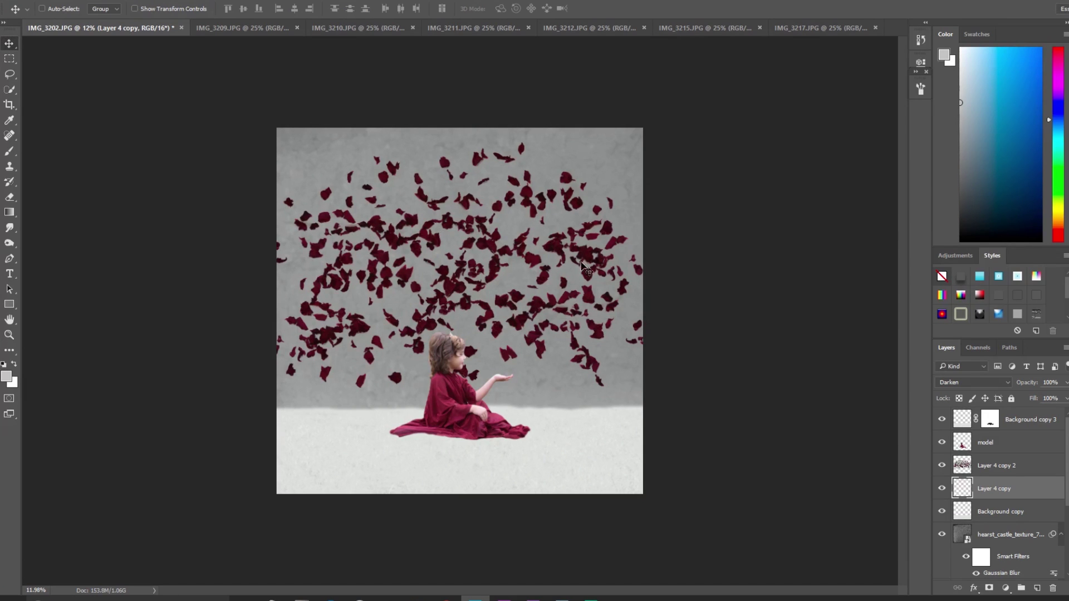
{"action": "left_click", "coordinate": [1066, 384]}
{"action": "left_click_drag", "start_coordinate": [1048, 397], "coordinate": [1064, 397]}
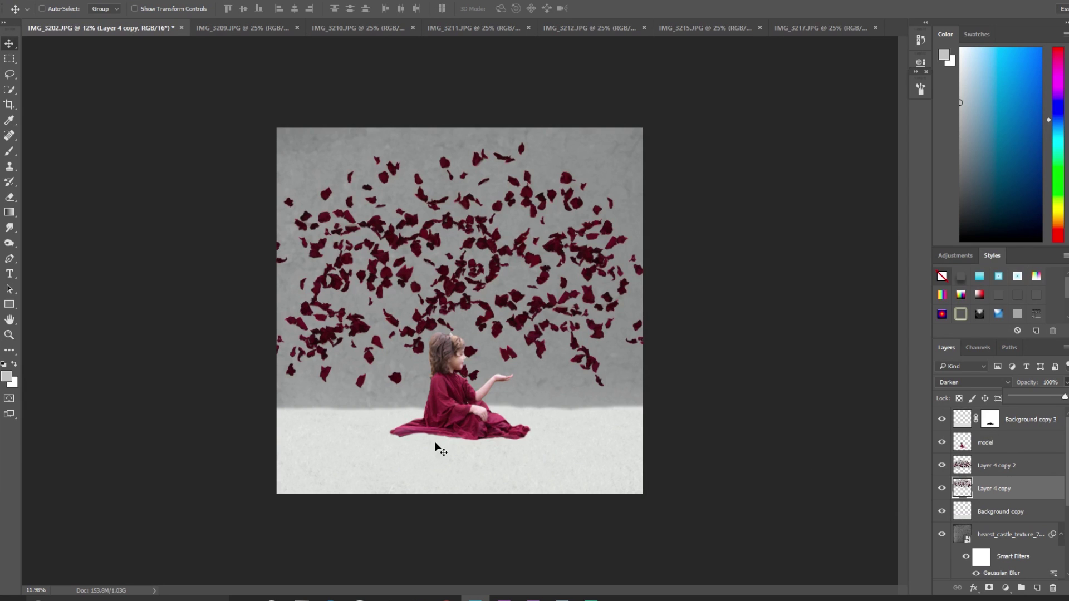
Place the light_atmospheric_clouds_stock_photo_2 image from the NATURE/Clouds stock folder into the composite as an embedded object.
{"action": "left_click", "coordinate": [31, 1]}
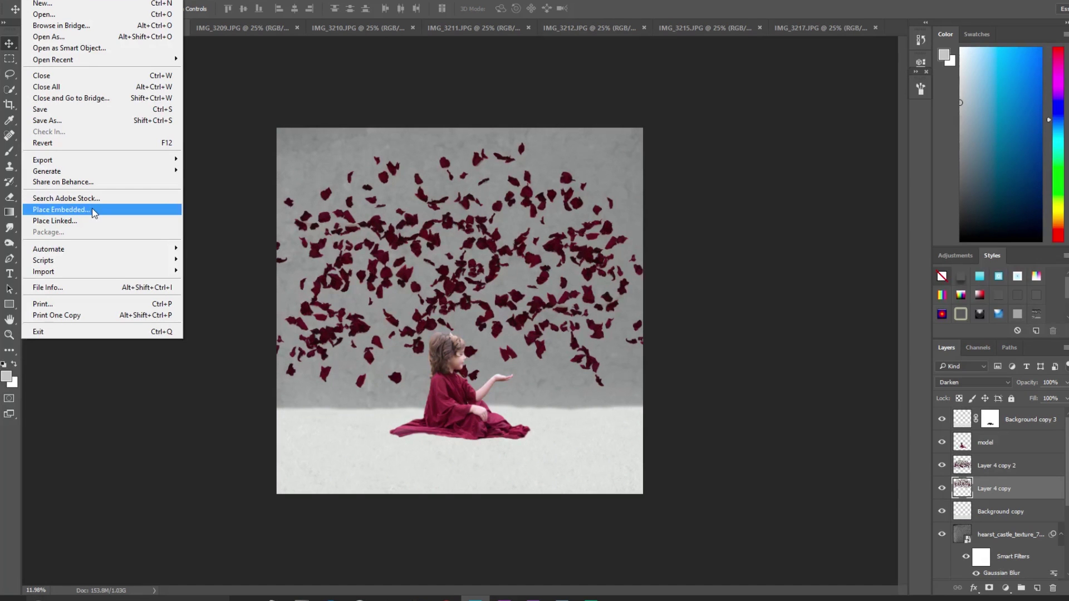
{"action": "left_click", "coordinate": [93, 209]}
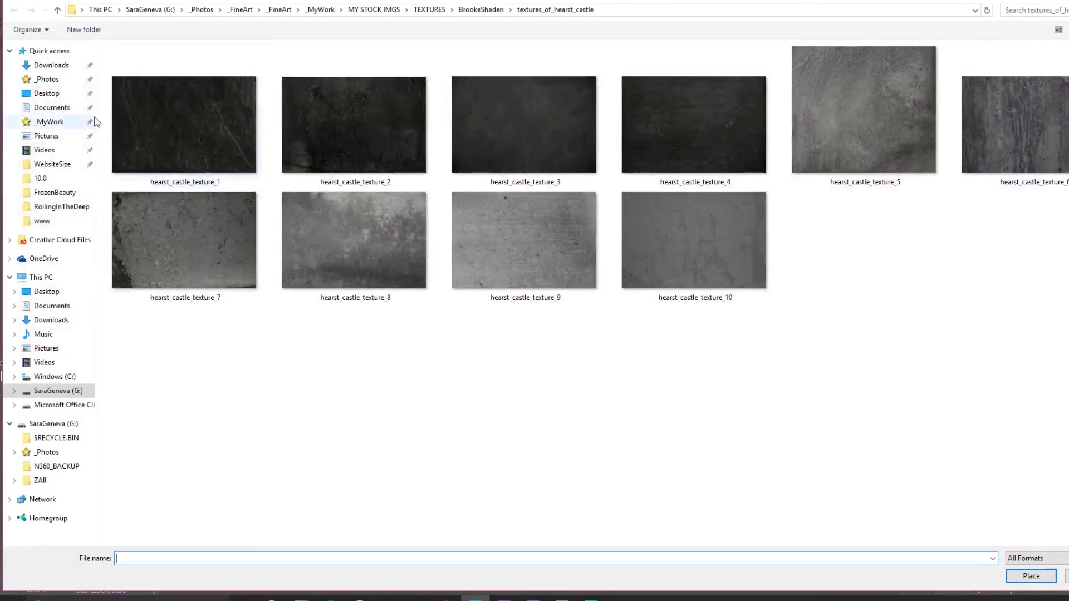
{"action": "left_click", "coordinate": [356, 13]}
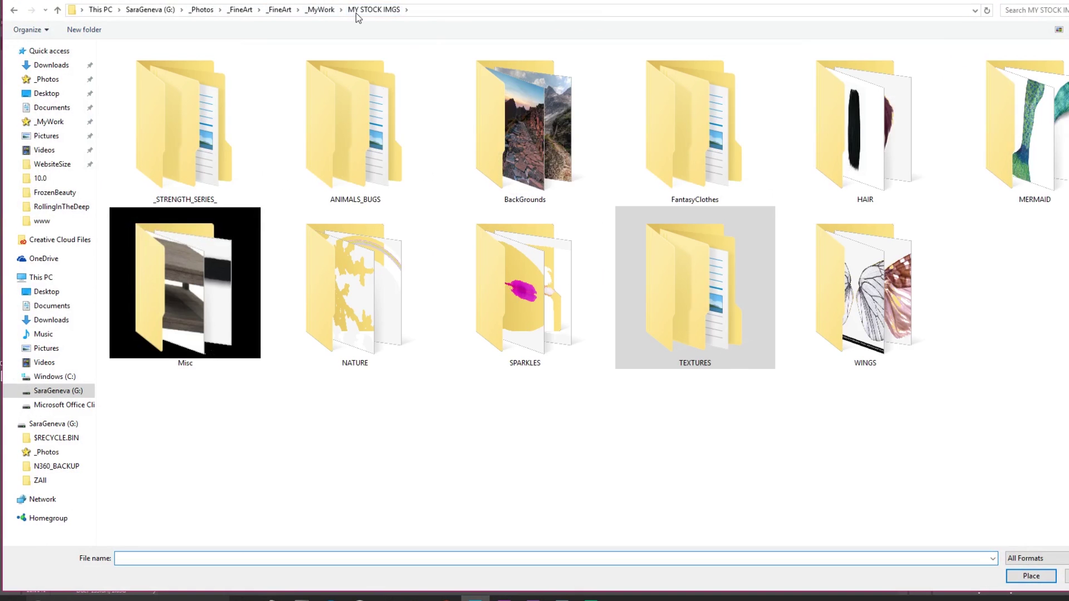
{"action": "double_click", "coordinate": [385, 258]}
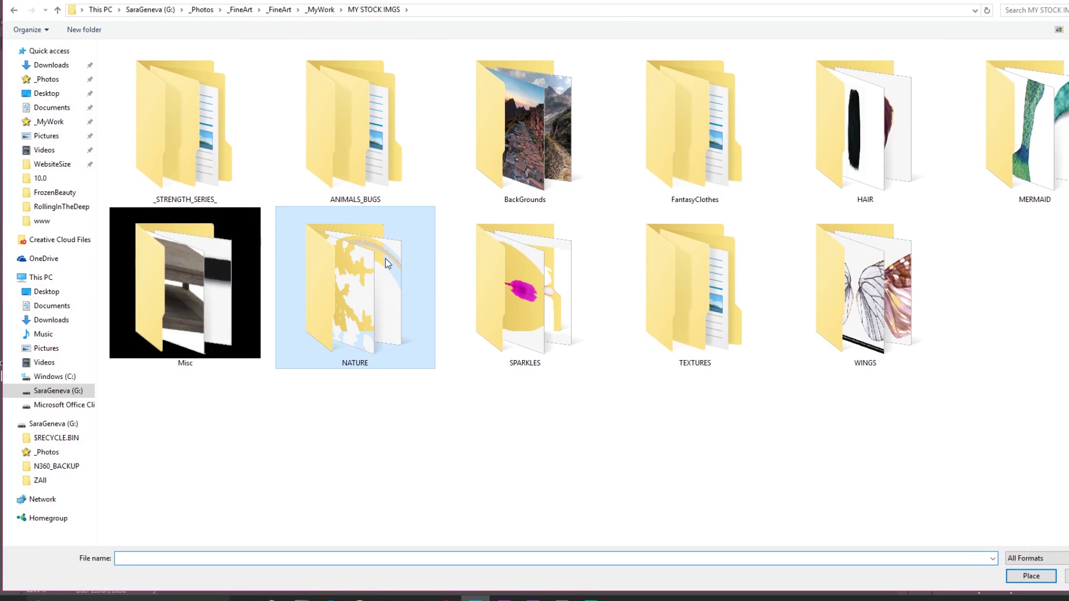
{"action": "key", "text": "Return"}
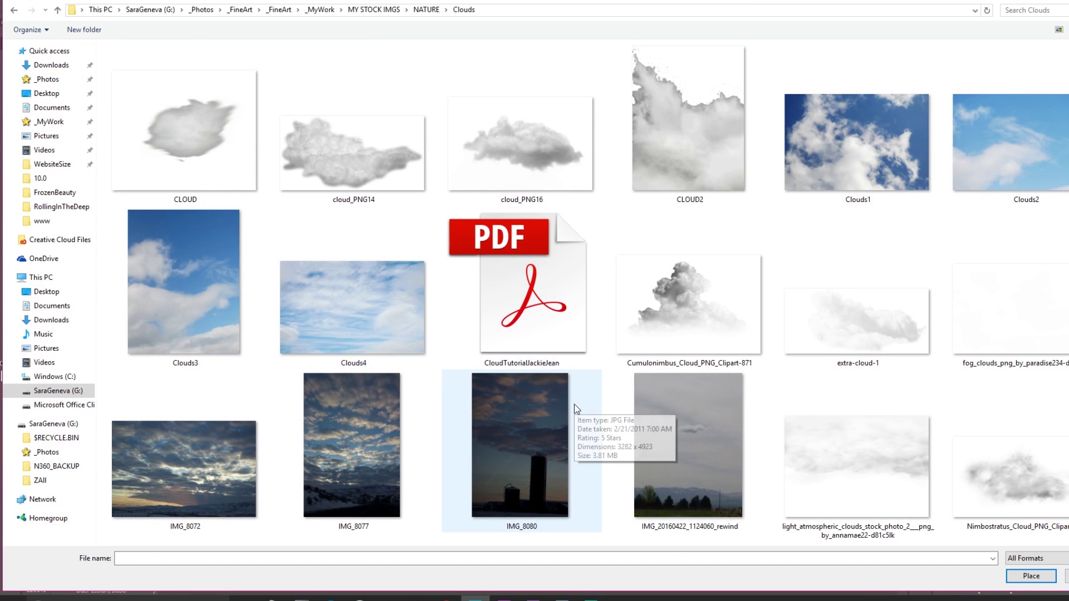
{"action": "scroll", "coordinate": [573, 404], "scroll_direction": "down", "scroll_amount": 3}
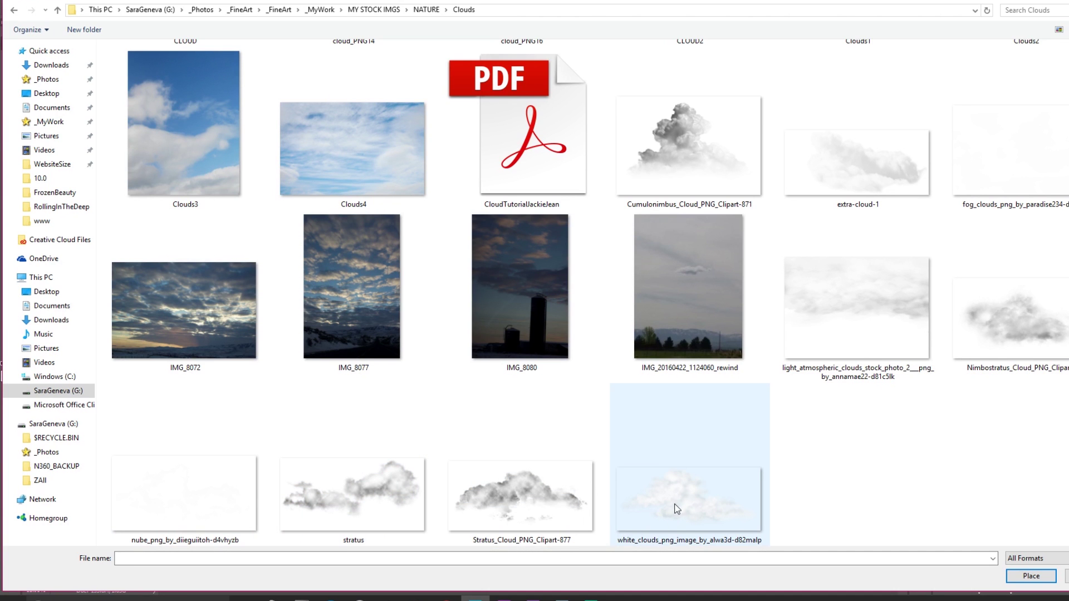
{"action": "double_click", "coordinate": [846, 362]}
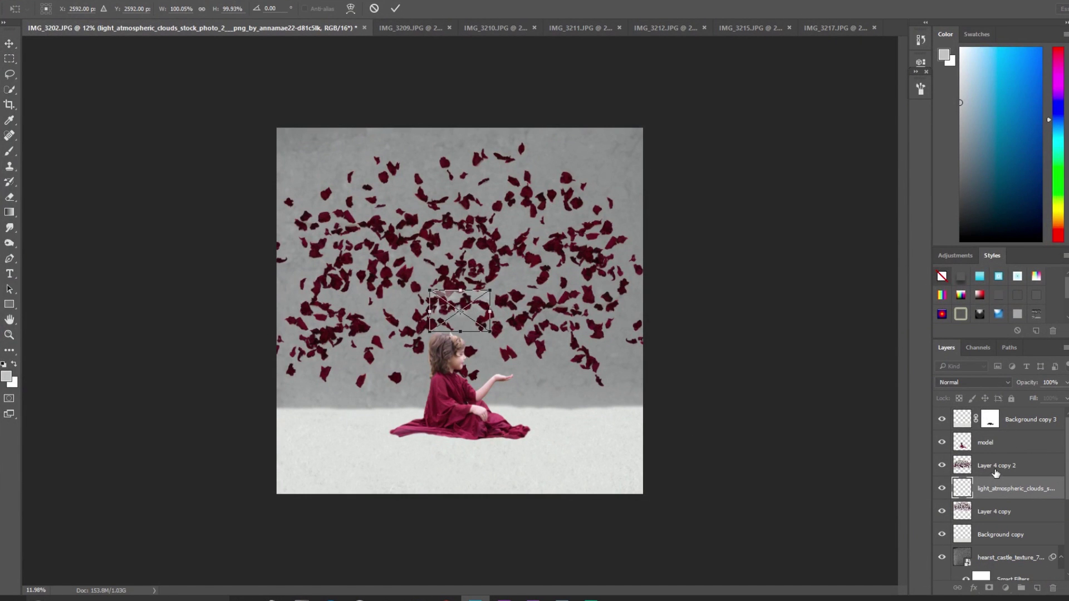
{"action": "key", "text": "Return"}
Bring the clouds layer to the top of the layer stack and scale it to about 605% to span the canvas width over the sky.
{"action": "left_click_drag", "start_coordinate": [1005, 491], "coordinate": [1002, 415]}
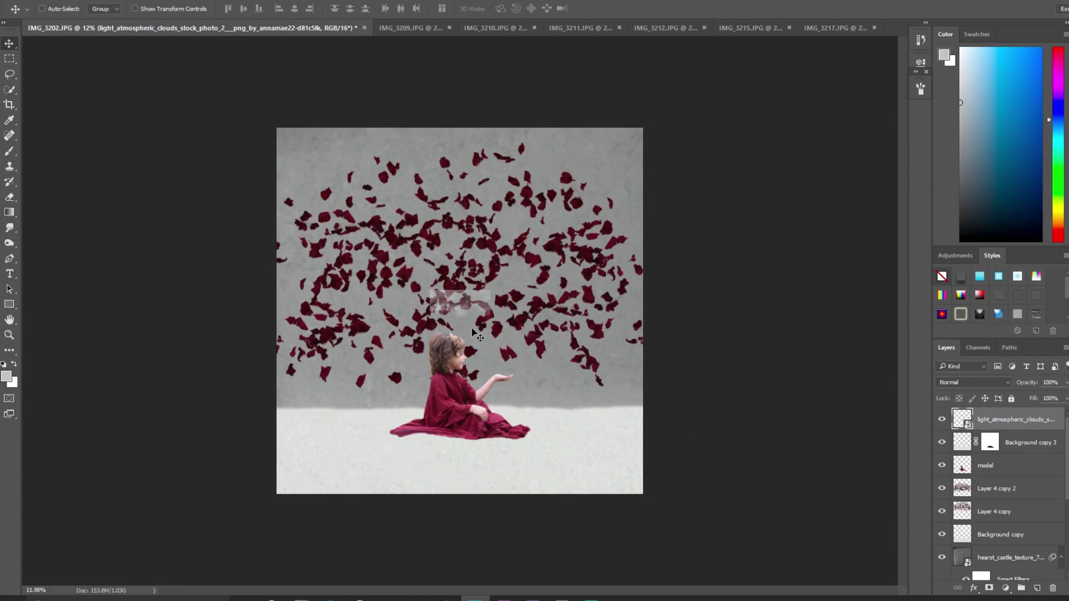
{"action": "key", "text": "ctrl+t"}
{"action": "left_click_drag", "start_coordinate": [471, 317], "coordinate": [299, 139]}
{"action": "left_click_drag", "start_coordinate": [334, 174], "coordinate": [682, 322]}
{"action": "left_click_drag", "start_coordinate": [582, 309], "coordinate": [575, 241]}
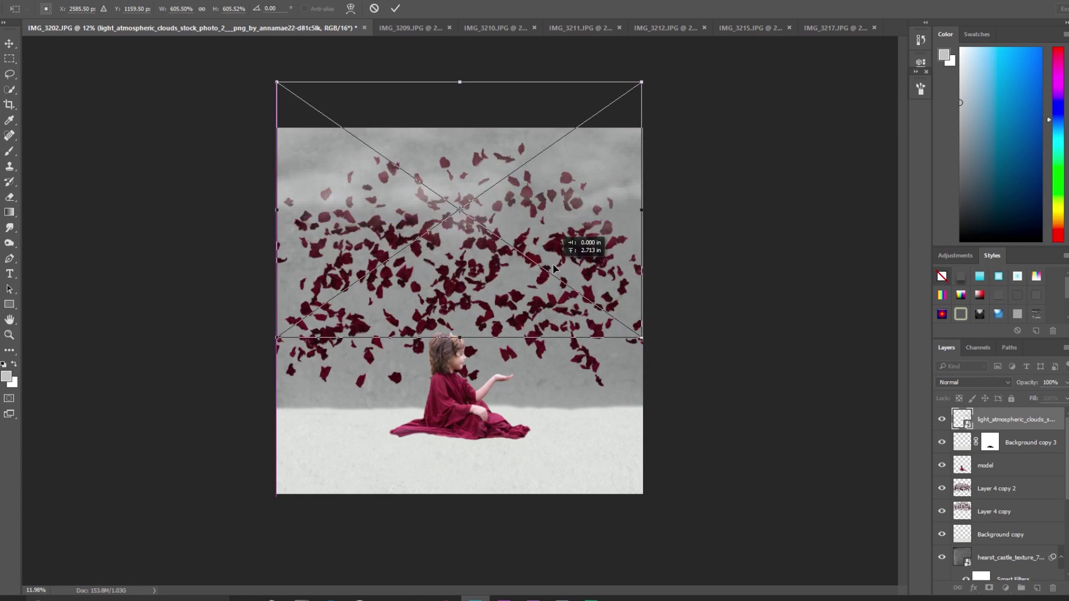
{"action": "key", "text": "Return"}
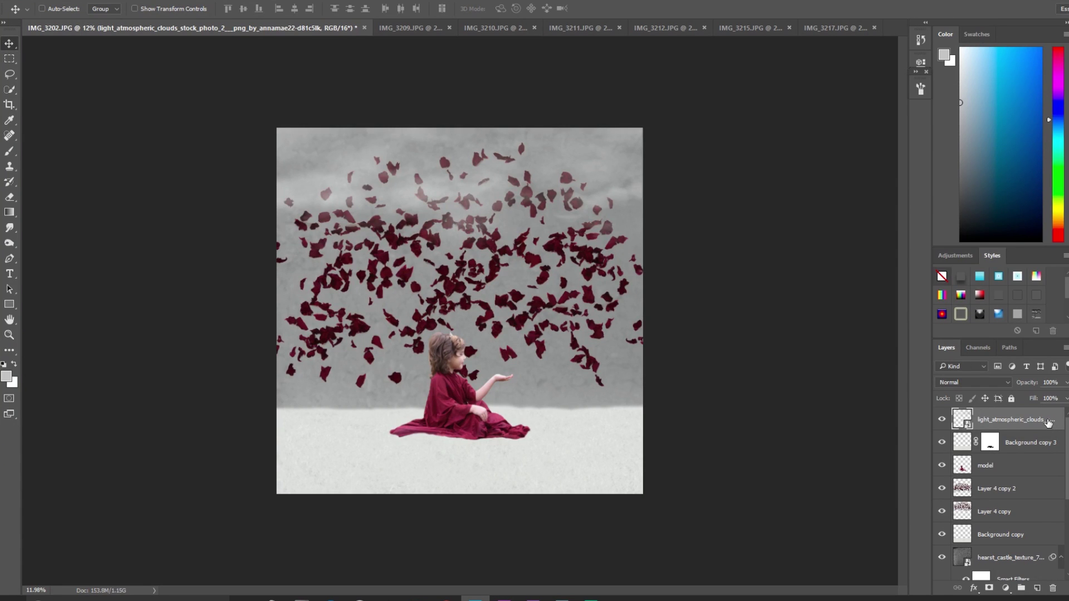
Duplicate the clouds layer three times to thicken the clouds over the sky.
{"action": "key", "text": "ctrl+j"}
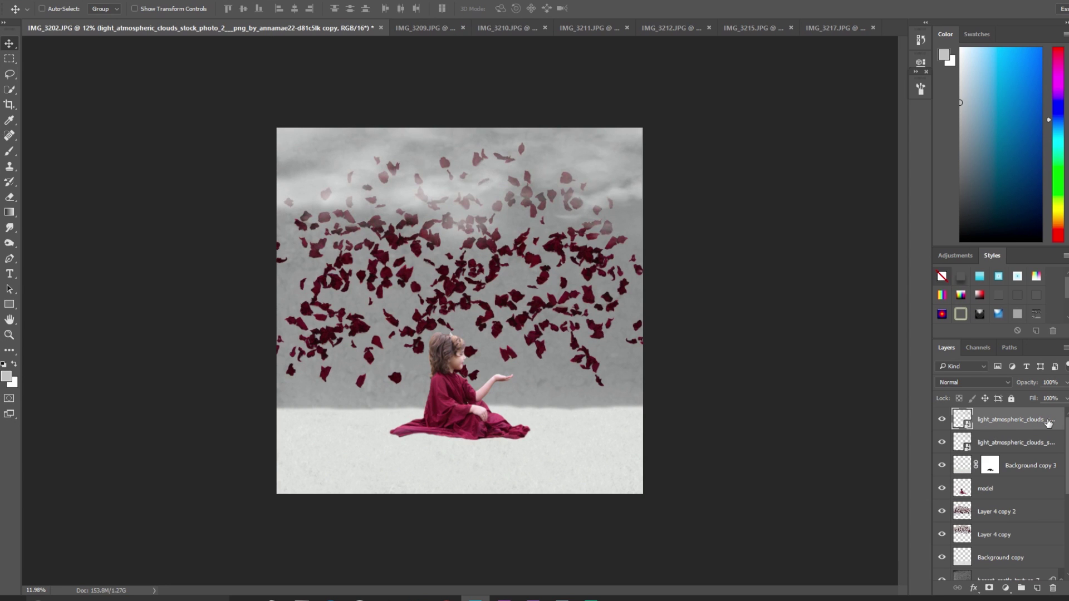
{"action": "key", "text": "ctrl+j"}
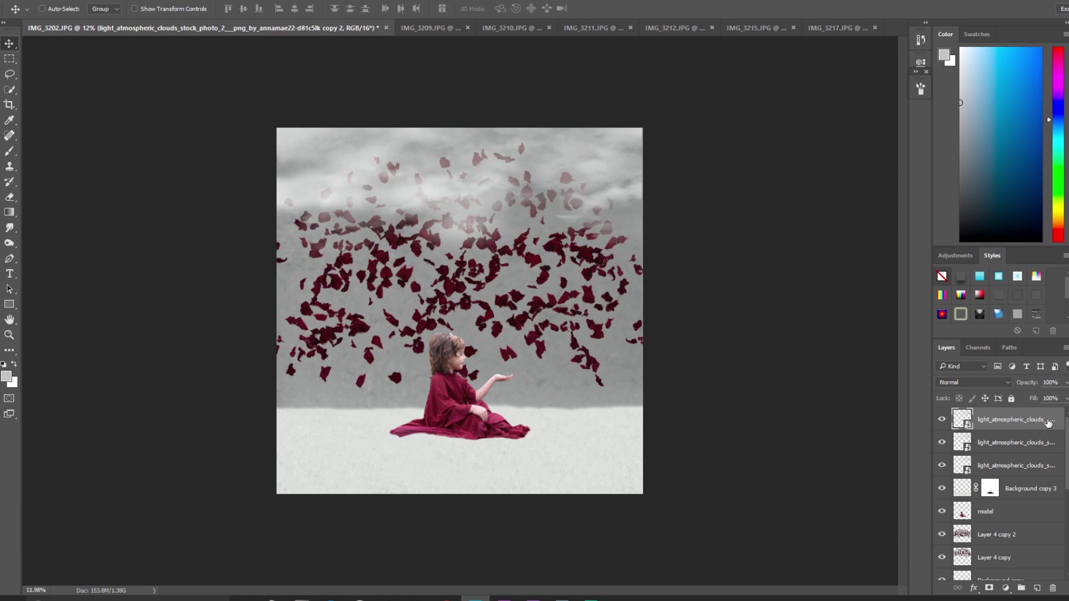
{"action": "key", "text": "ctrl+j"}
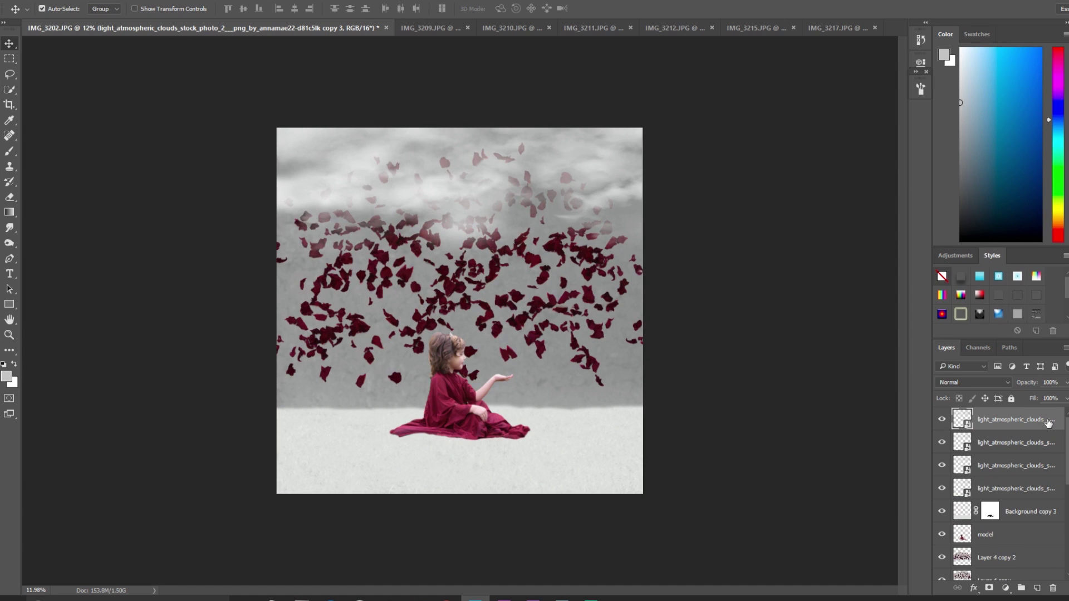
Flip the topmost clouds copy vertically and move it down over the snowy ground and the girl's dress.
{"action": "key", "text": "ctrl+t"}
{"action": "right_click", "coordinate": [606, 203]}
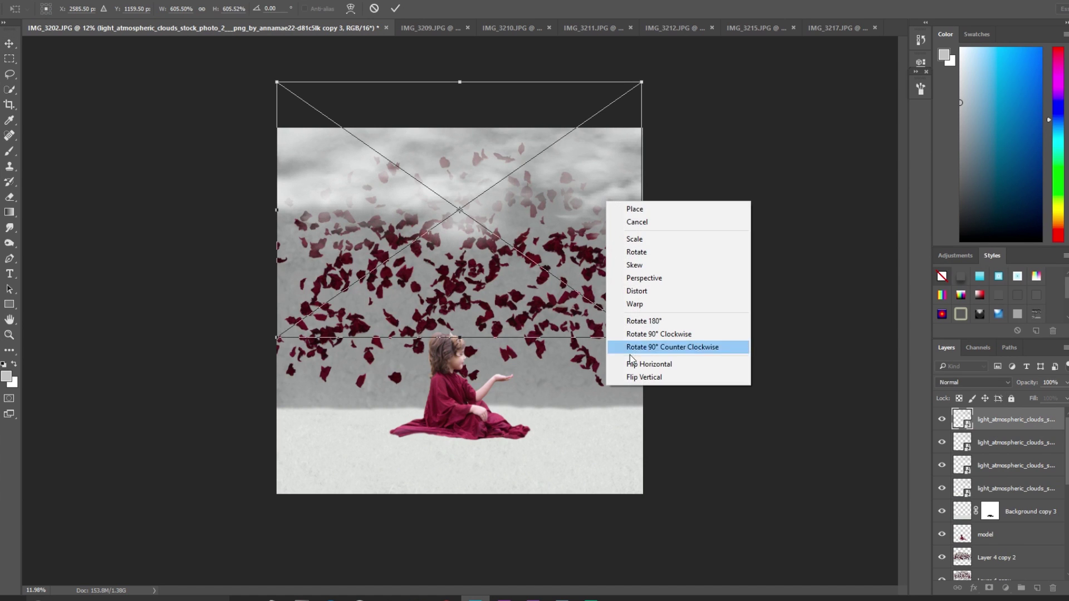
{"action": "left_click", "coordinate": [641, 377]}
{"action": "left_click_drag", "start_coordinate": [556, 236], "coordinate": [556, 438]}
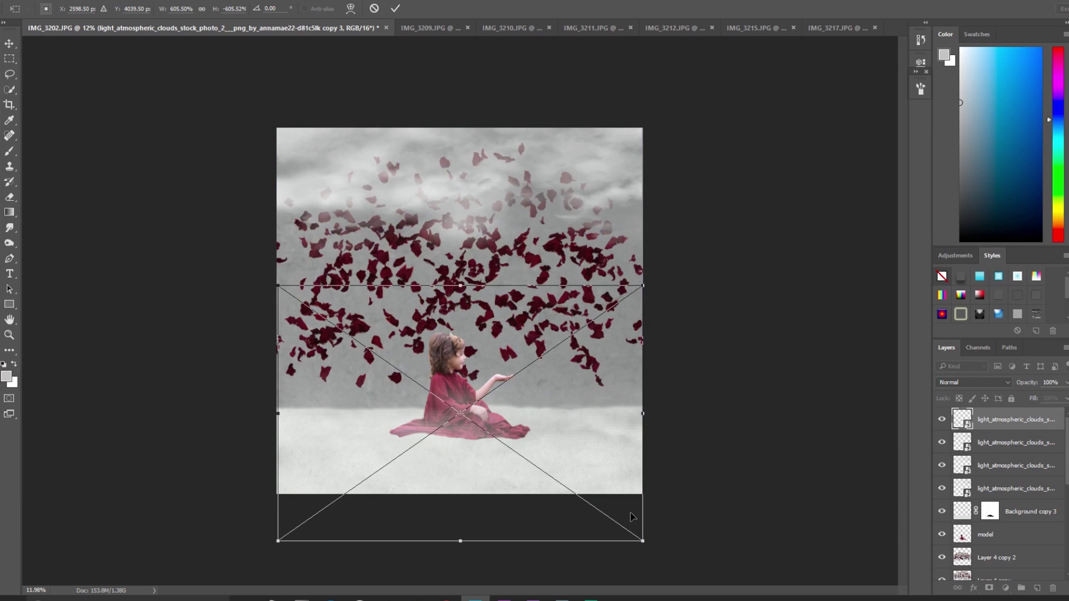
{"action": "key", "text": "Return"}
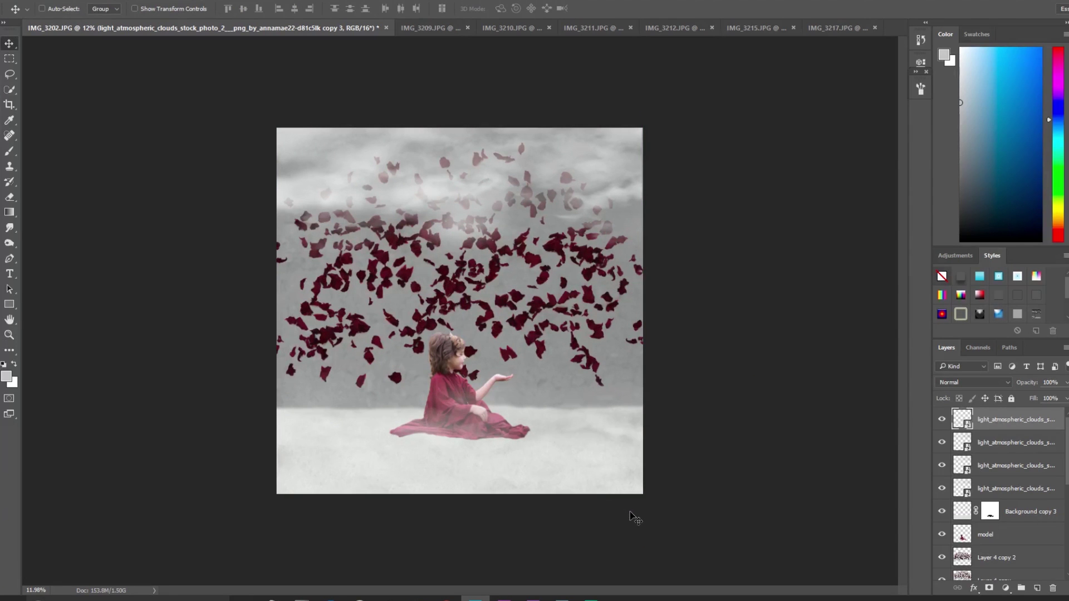
Apply a Brightness/Contrast adjustment to the model layer with brightness 0 and contrast 37.
{"action": "left_click", "coordinate": [988, 537]}
{"action": "left_click", "coordinate": [76, 1]}
{"action": "mouse_move", "coordinate": [93, 20]}
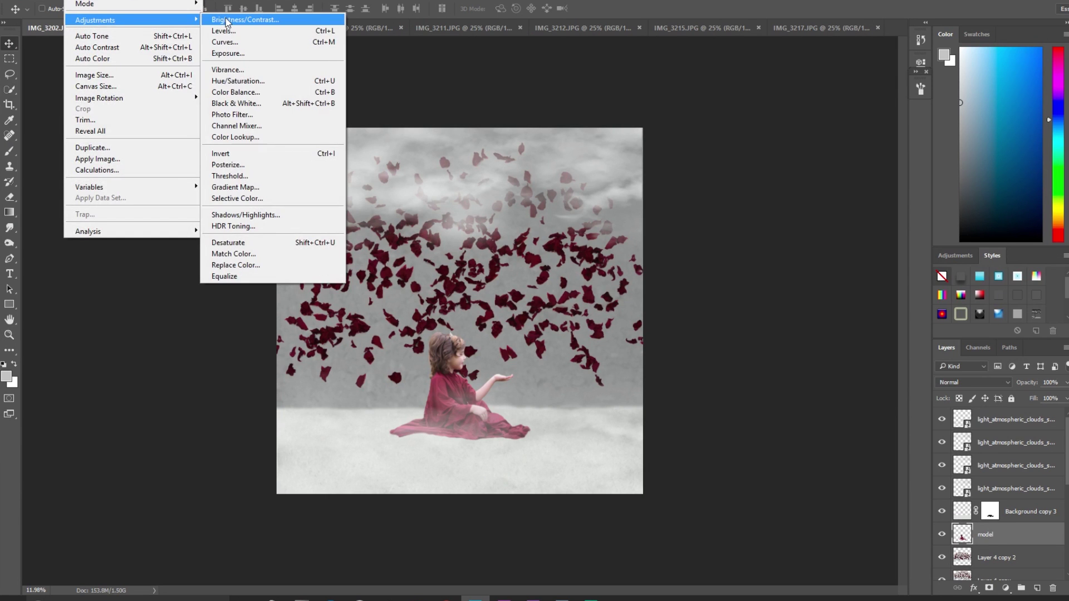
{"action": "left_click", "coordinate": [216, 20]}
{"action": "left_click_drag", "start_coordinate": [244, 188], "coordinate": [256, 191]}
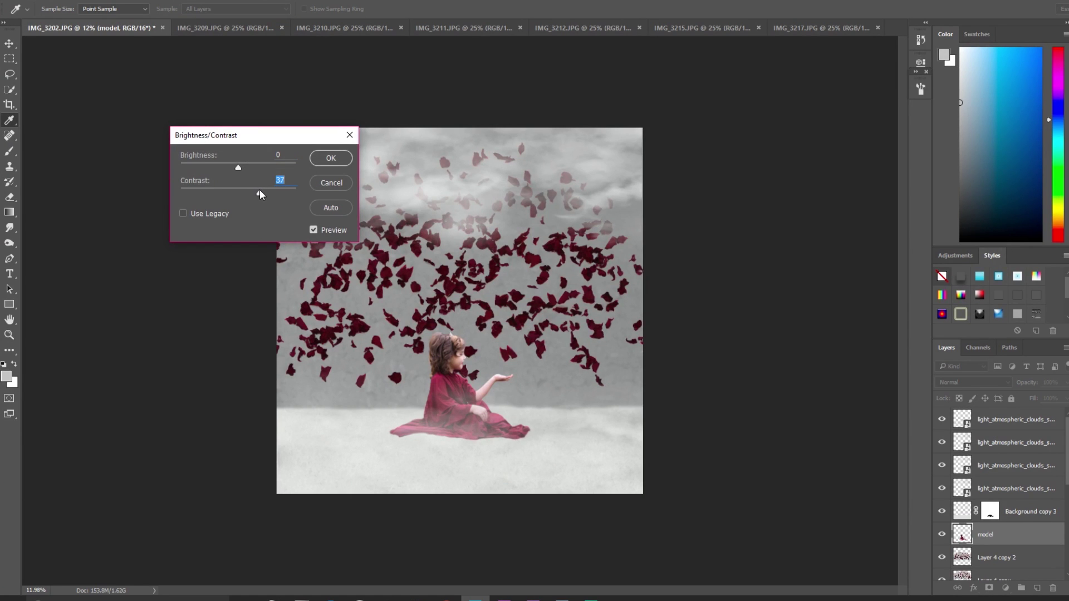
{"action": "left_click", "coordinate": [345, 161]}
{"action": "key", "text": "v"}
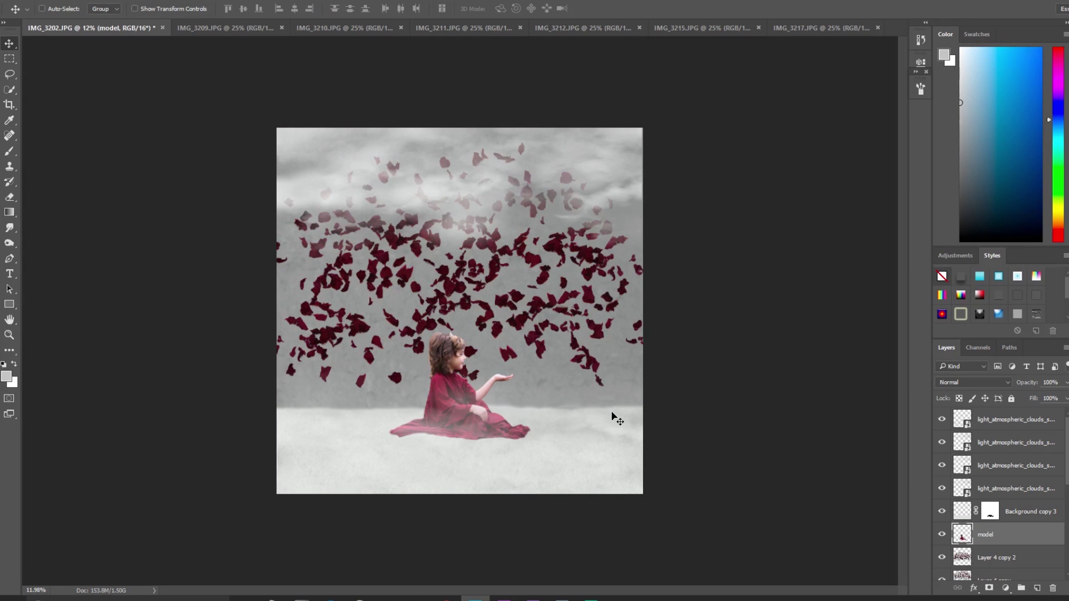
{"action": "scroll", "coordinate": [528, 454], "scroll_direction": "up", "scroll_amount": 3}
{"action": "scroll", "coordinate": [532, 456], "scroll_direction": "down", "scroll_amount": 3}
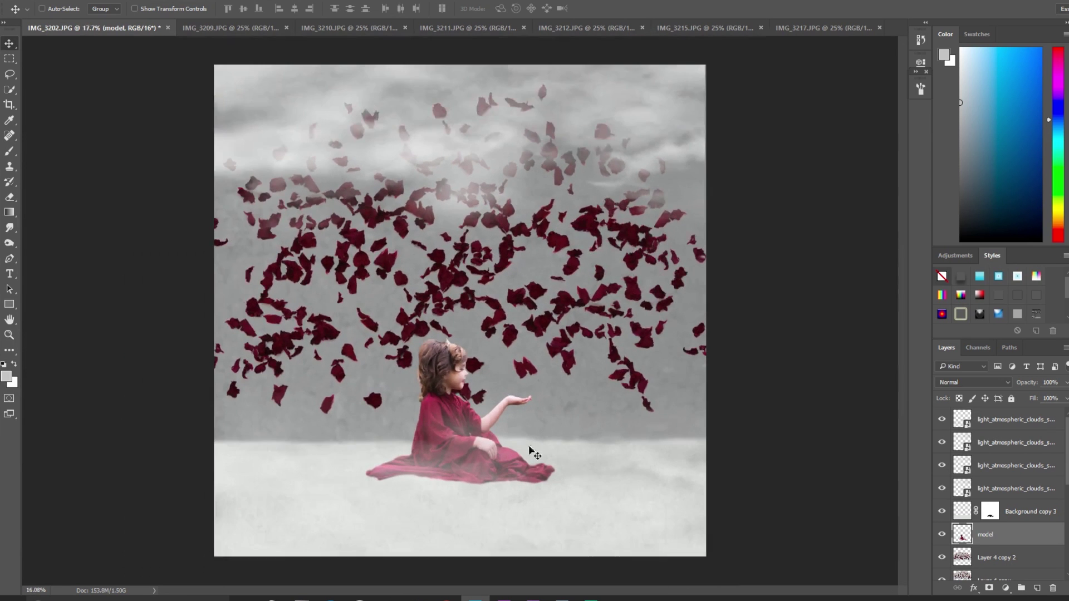
Identify the ground clouds copy by toggling its visibility, and reorder it beneath the three sky clouds layers.
{"action": "left_click", "coordinate": [1007, 489]}
{"action": "left_click", "coordinate": [942, 419]}
{"action": "left_click", "coordinate": [941, 420]}
{"action": "left_click_drag", "start_coordinate": [983, 423], "coordinate": [996, 510]}
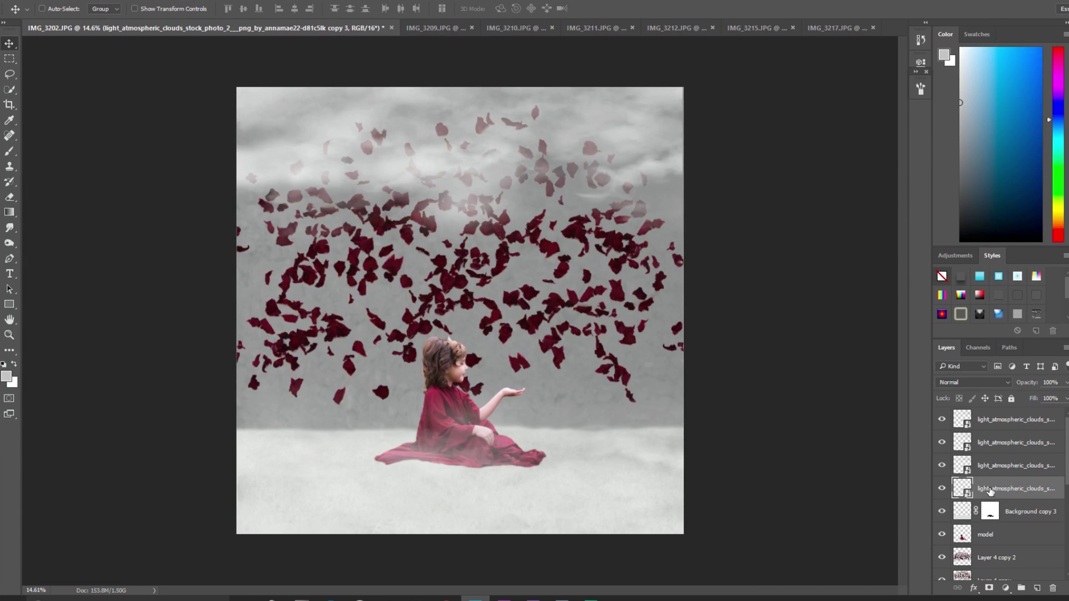
{"action": "left_click", "coordinate": [942, 489]}
{"action": "left_click", "coordinate": [942, 489]}
Merge the three sky clouds layers into one layer and move the merged clouds slightly higher in the sky.
{"action": "left_click", "coordinate": [997, 468]}
{"action": "left_click", "coordinate": [997, 425], "text": "shift"}
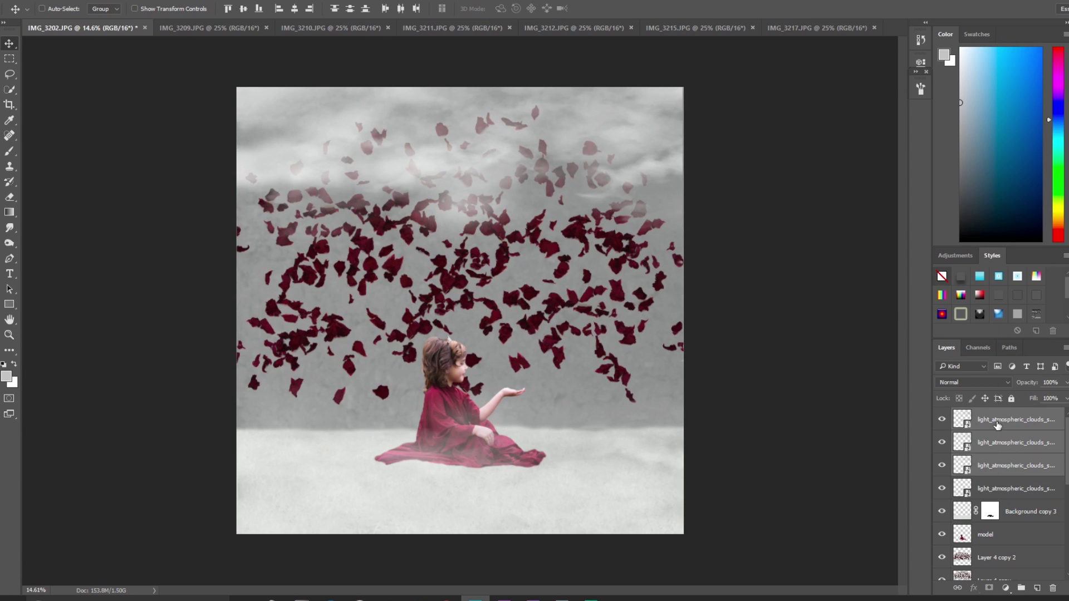
{"action": "right_click", "coordinate": [997, 425]}
{"action": "left_click", "coordinate": [937, 412]}
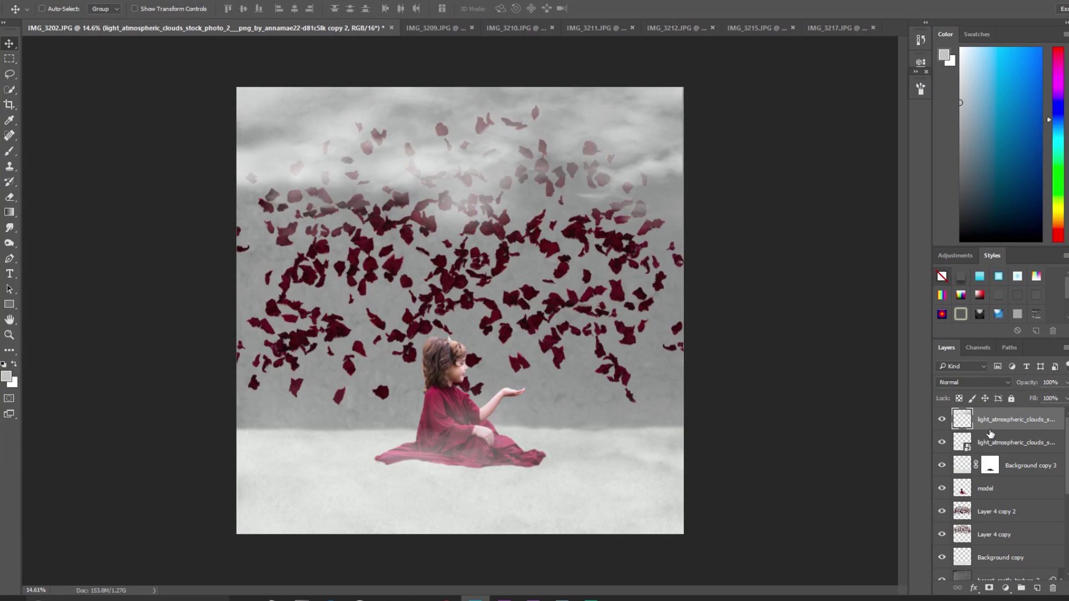
{"action": "key", "text": "ctrl+t"}
{"action": "left_click_drag", "start_coordinate": [379, 223], "coordinate": [378, 196]}
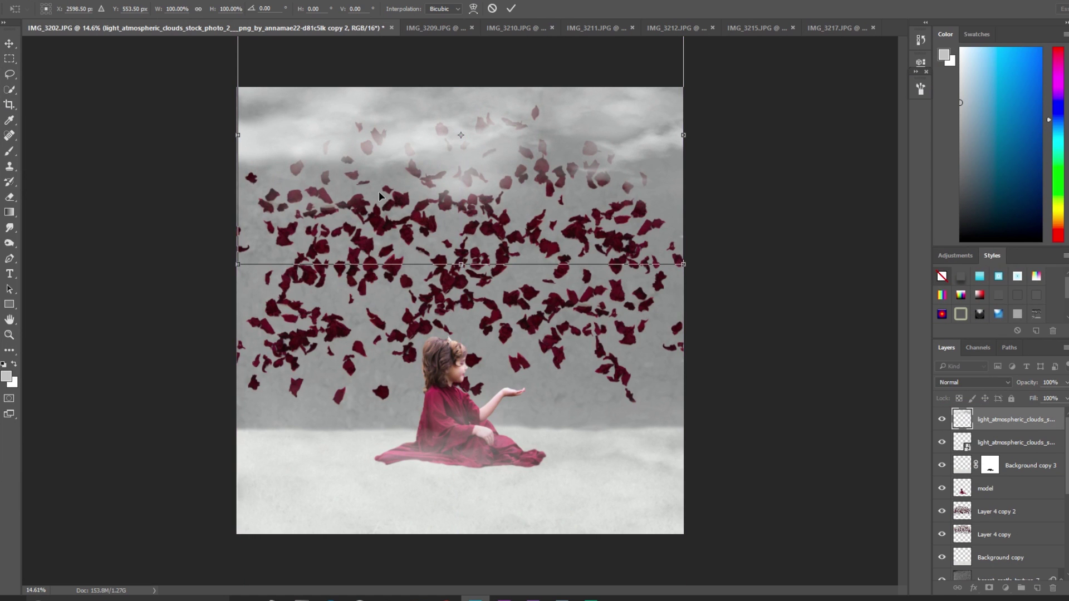
{"action": "key", "text": "Return"}
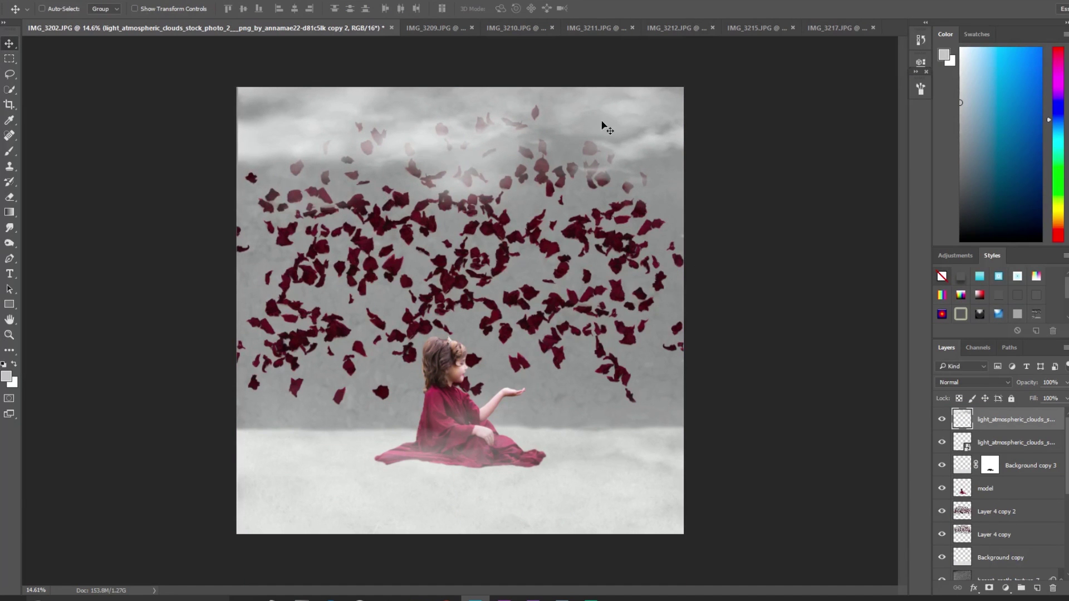
Compare the petal photos IMG_3212.JPG, IMG_3215.JPG and IMG_3217.JPG, ending on the hand-held petal in IMG_3217.JPG.
{"action": "left_click", "coordinate": [512, 29]}
{"action": "left_click", "coordinate": [595, 24]}
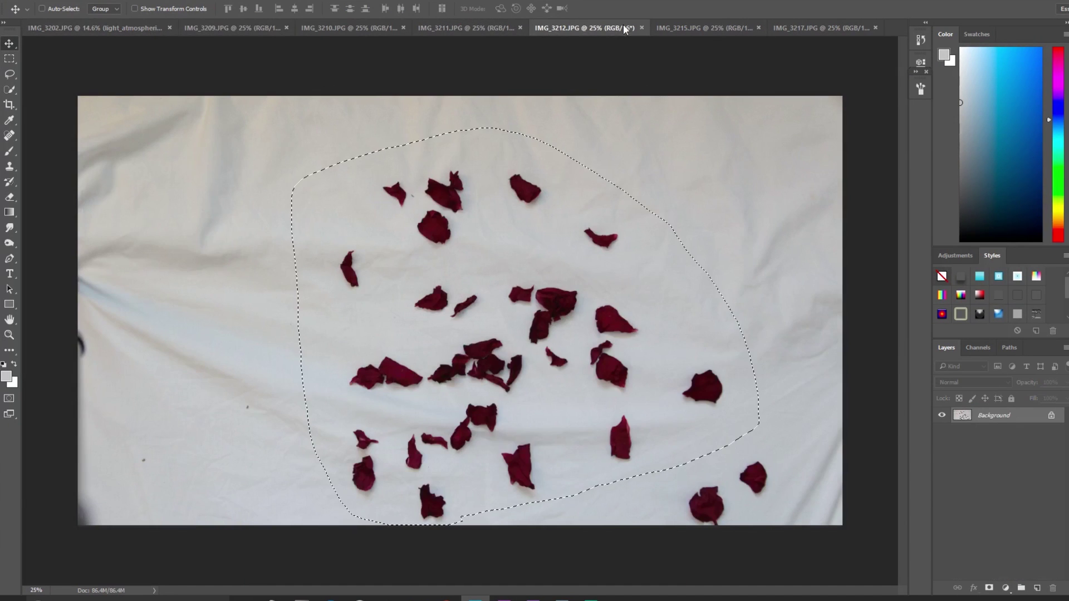
{"action": "left_click", "coordinate": [662, 26]}
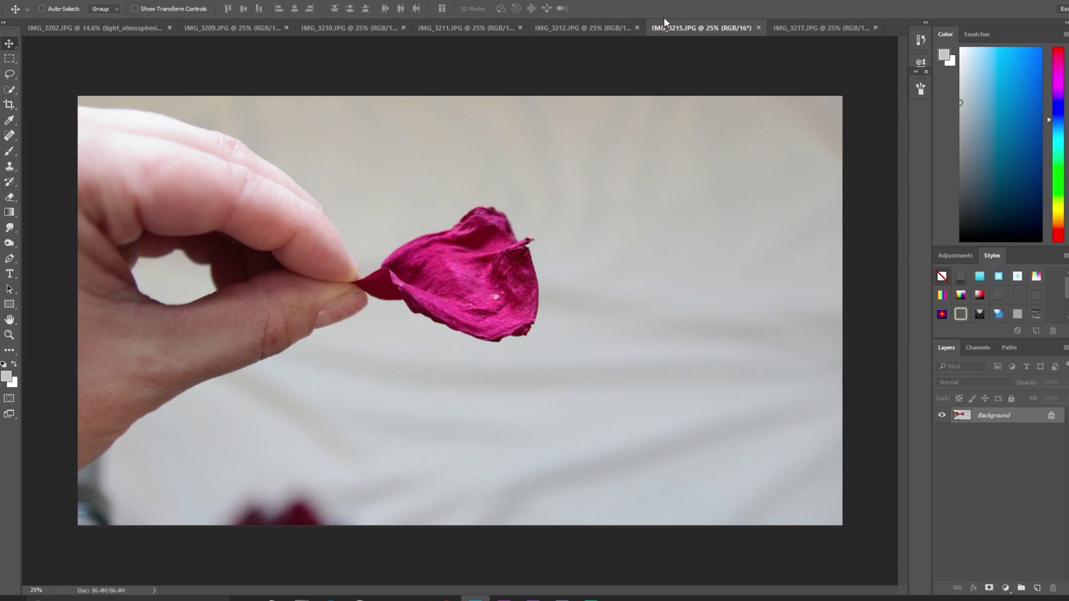
{"action": "left_click", "coordinate": [796, 31]}
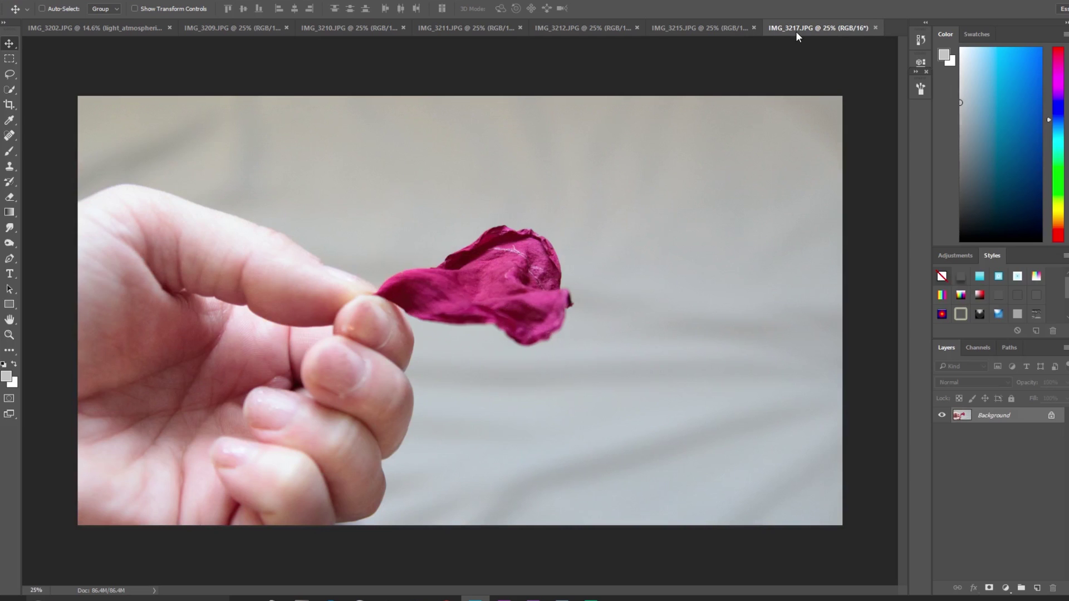
{"action": "scroll", "coordinate": [732, 158], "scroll_direction": "down", "scroll_amount": 3}
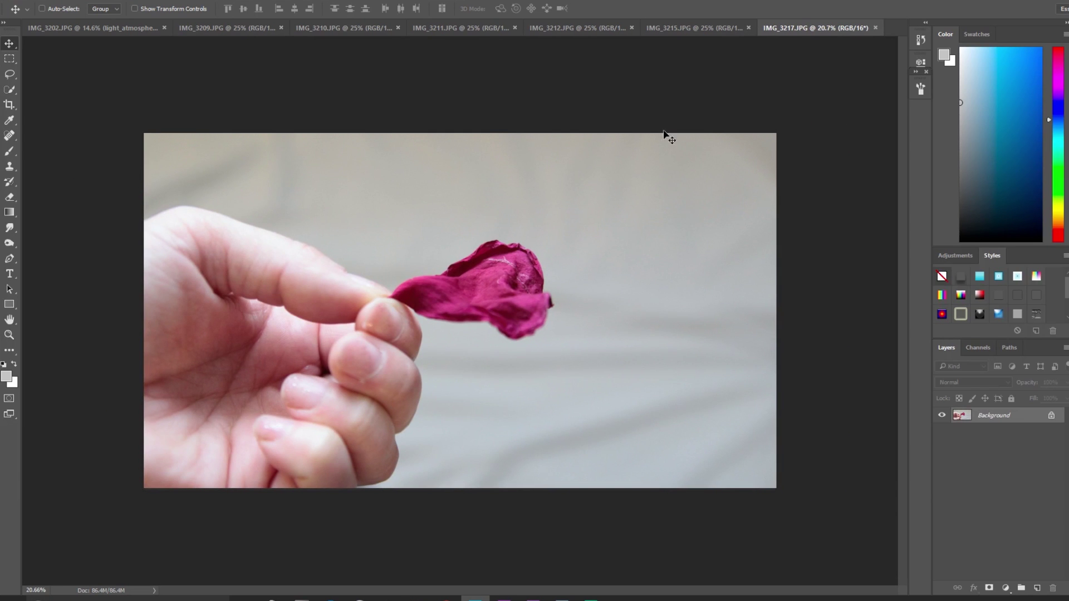
{"action": "left_click", "coordinate": [683, 26]}
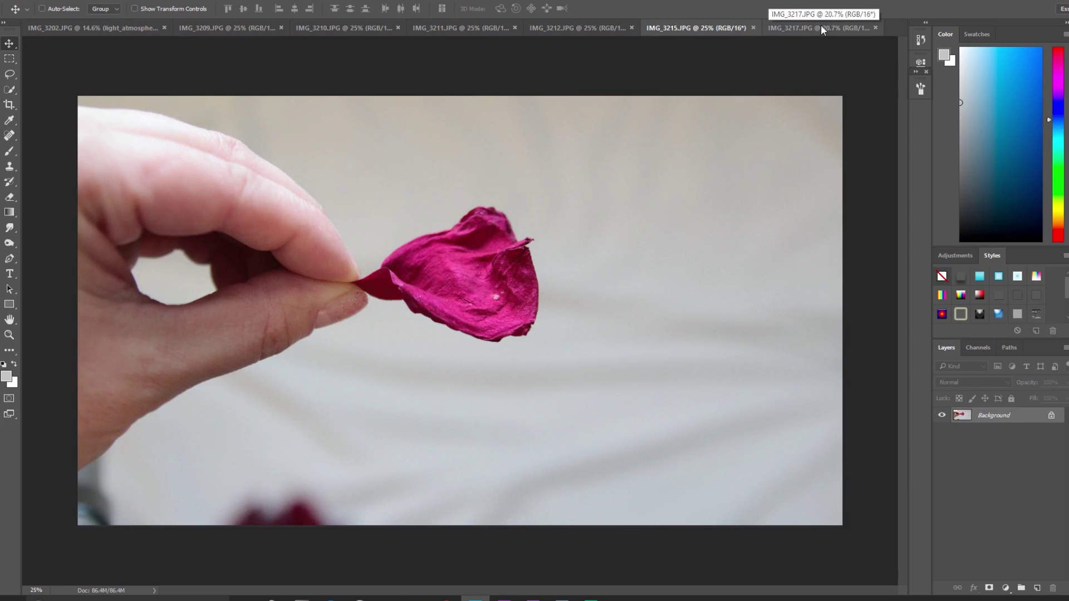
{"action": "left_click", "coordinate": [840, 28]}
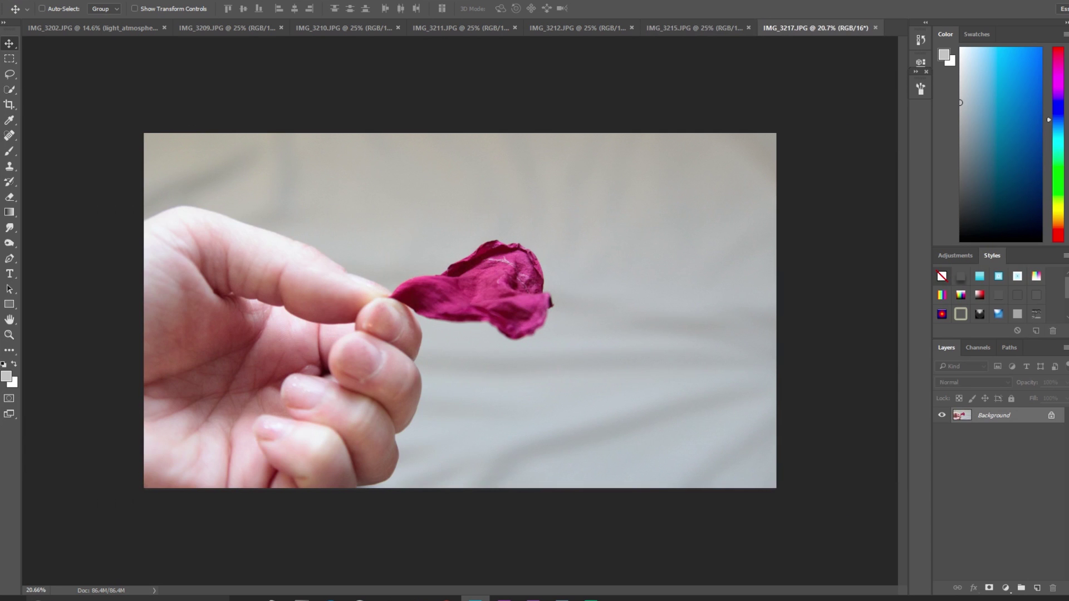
Select the whole hand-held petal in IMG_3217.JPG with the Quick Selection tool, leaving out the fingers.
{"action": "left_click", "coordinate": [10, 89]}
{"action": "key", "text": "ctrl+plus"}
{"action": "key", "text": "ctrl+plus"}
{"action": "scroll", "coordinate": [388, 290], "scroll_direction": "up", "scroll_amount": 2}
{"action": "mouse_move", "coordinate": [371, 284]}
{"action": "left_mouse_down"}
{"action": "mouse_move", "coordinate": [566, 310]}
{"action": "mouse_move", "coordinate": [598, 328]}
{"action": "mouse_move", "coordinate": [595, 304]}
{"action": "left_mouse_up"}
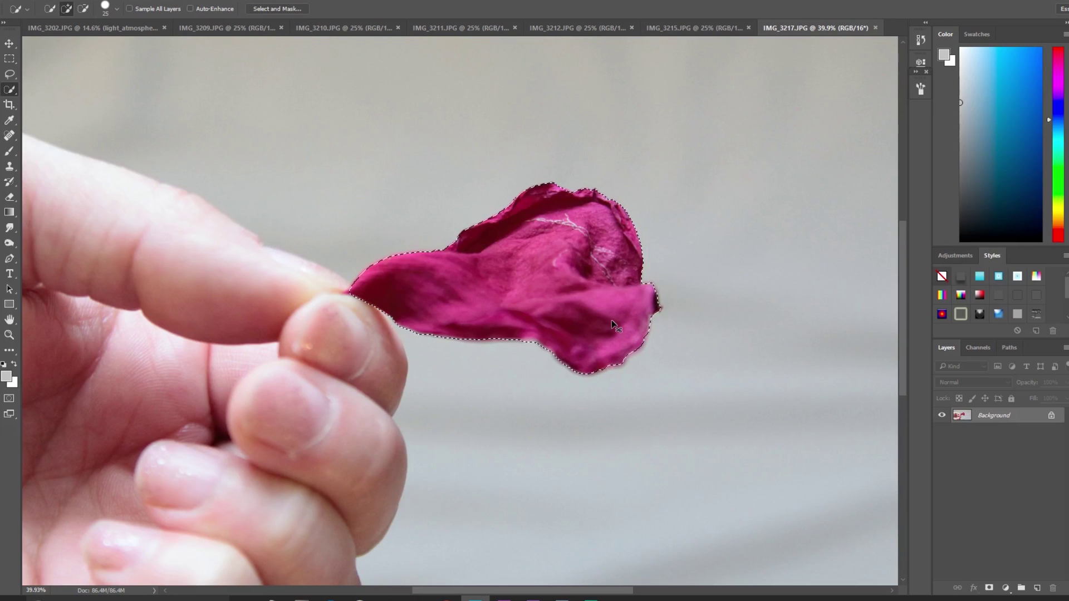
Feather the petal selection in IMG_3217.JPG by a radius of 0.1 pixels.
{"action": "right_click", "coordinate": [452, 273]}
{"action": "left_click", "coordinate": [476, 304]}
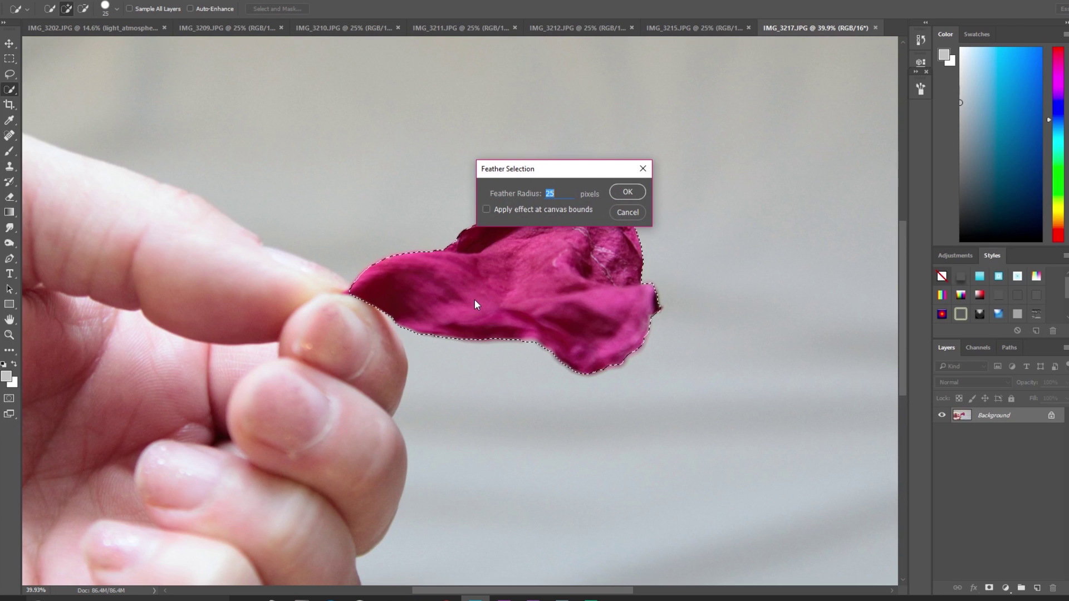
{"action": "type", "text": ".01"}
{"action": "key", "text": "Return"}
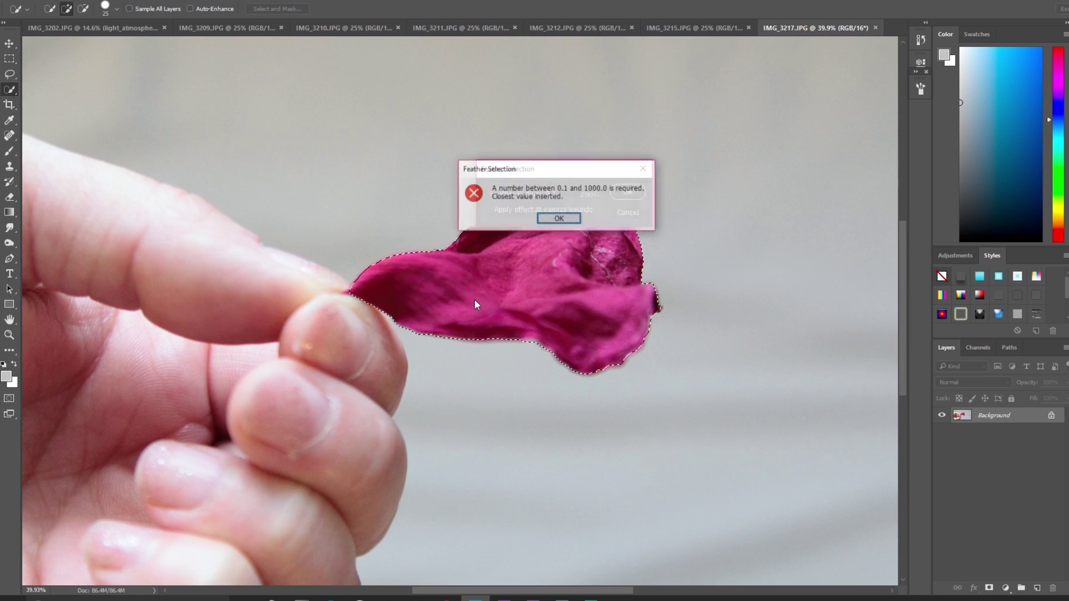
{"action": "key", "text": "Return"}
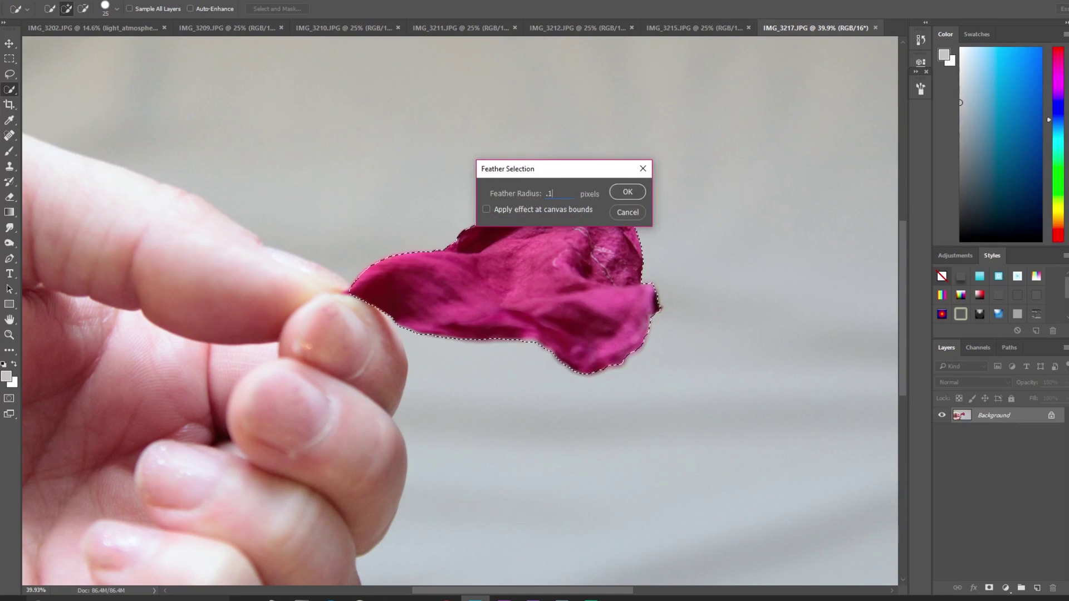
{"action": "key", "text": "Return"}
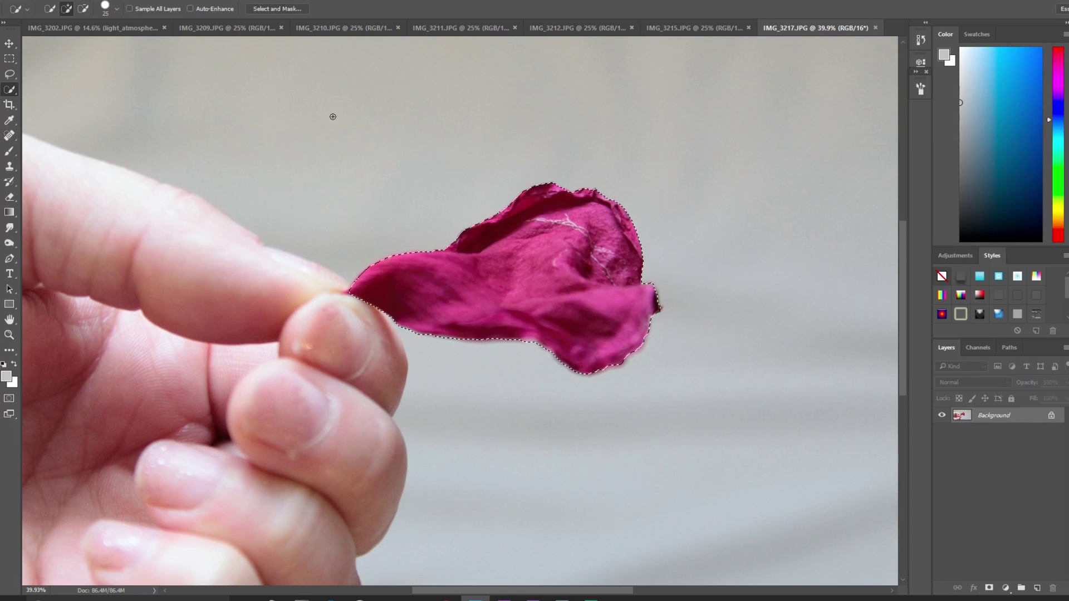
Add a layer named "petal" directly beneath the model layer in IMG_3202.JPG and paste the cut-out petal onto it.
{"action": "left_click", "coordinate": [162, 31]}
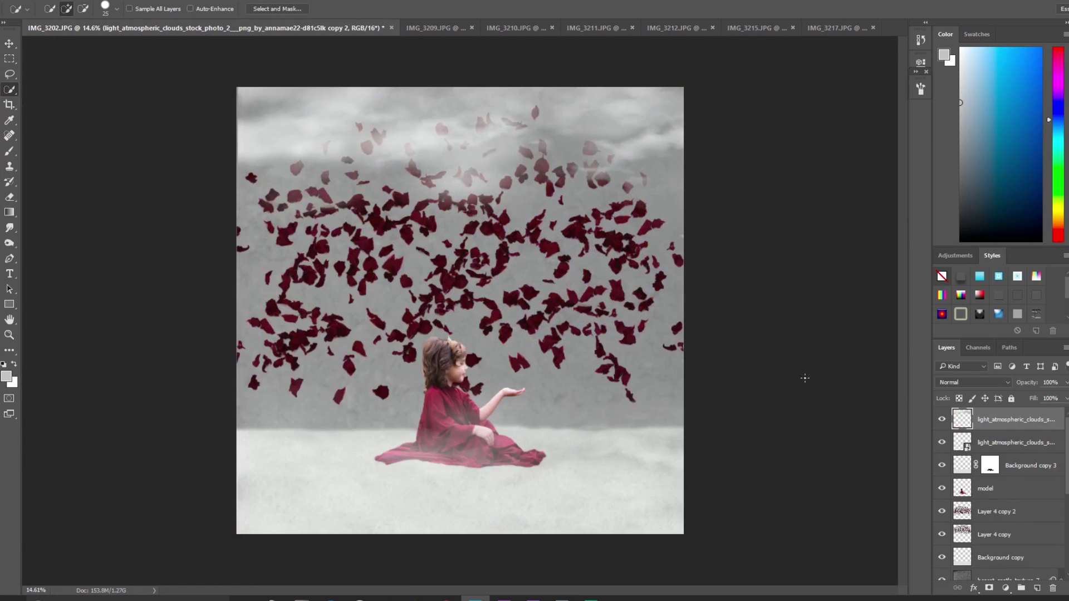
{"action": "left_click", "coordinate": [1009, 490]}
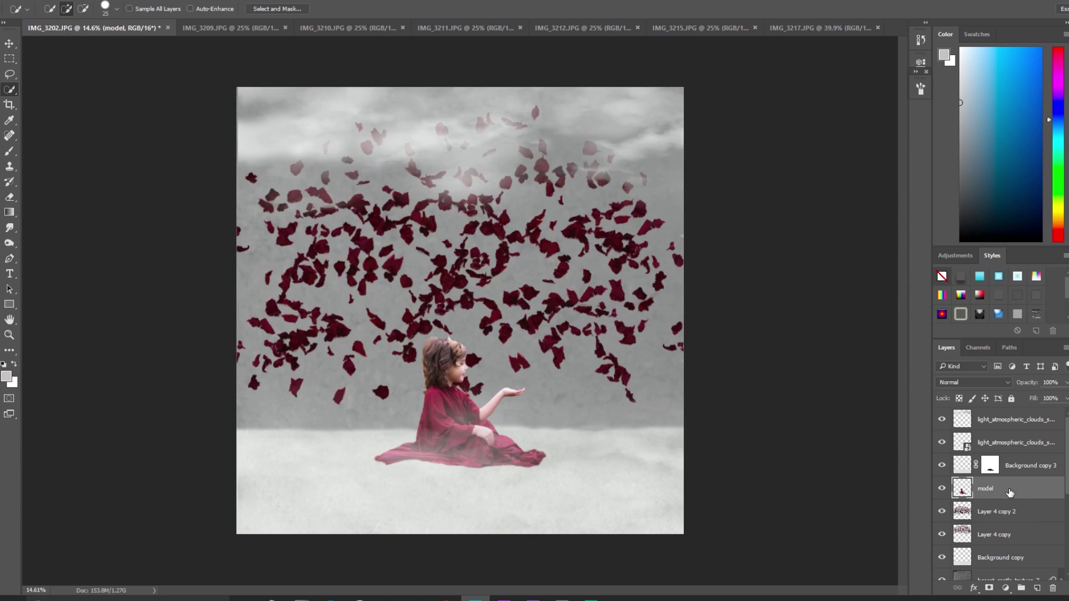
{"action": "left_click", "coordinate": [1036, 589]}
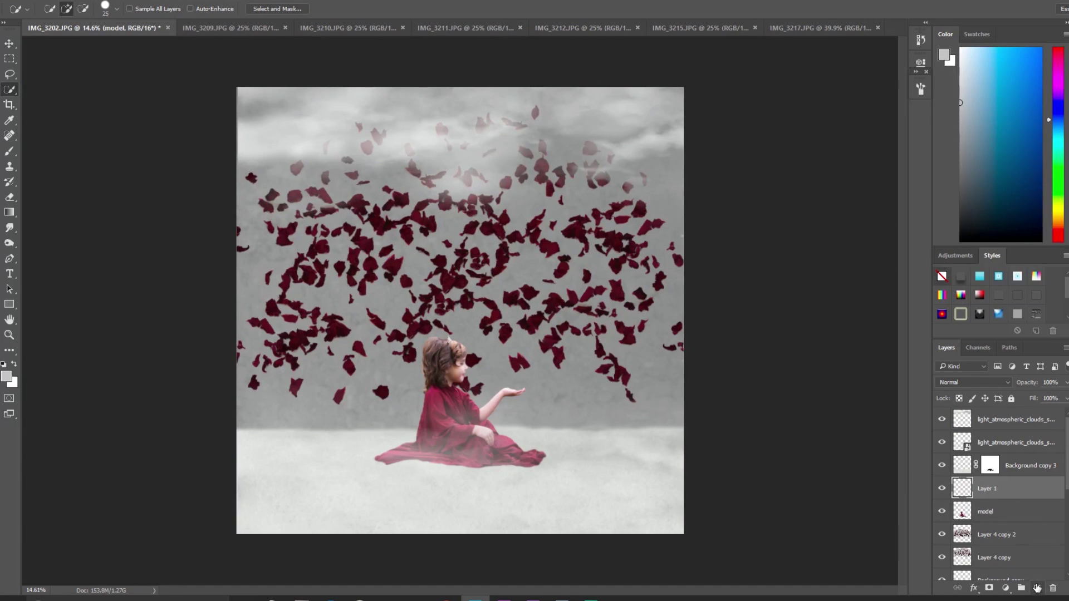
{"action": "left_click_drag", "start_coordinate": [997, 491], "coordinate": [997, 519]}
{"action": "double_click", "coordinate": [994, 514]}
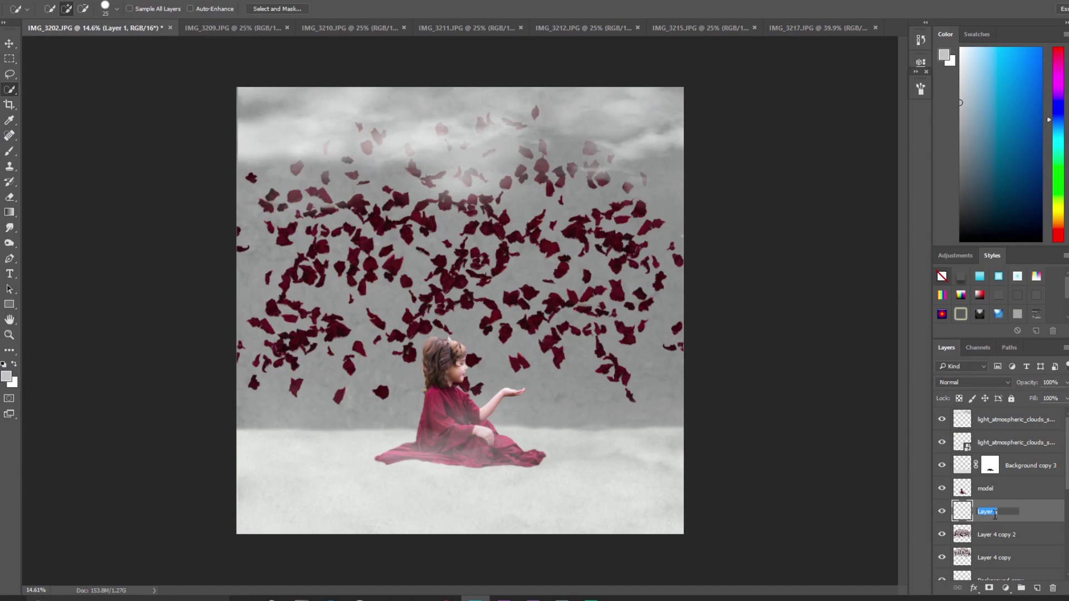
{"action": "type", "text": "petal"}
{"action": "key", "text": "Return"}
{"action": "key", "text": "ctrl+v"}
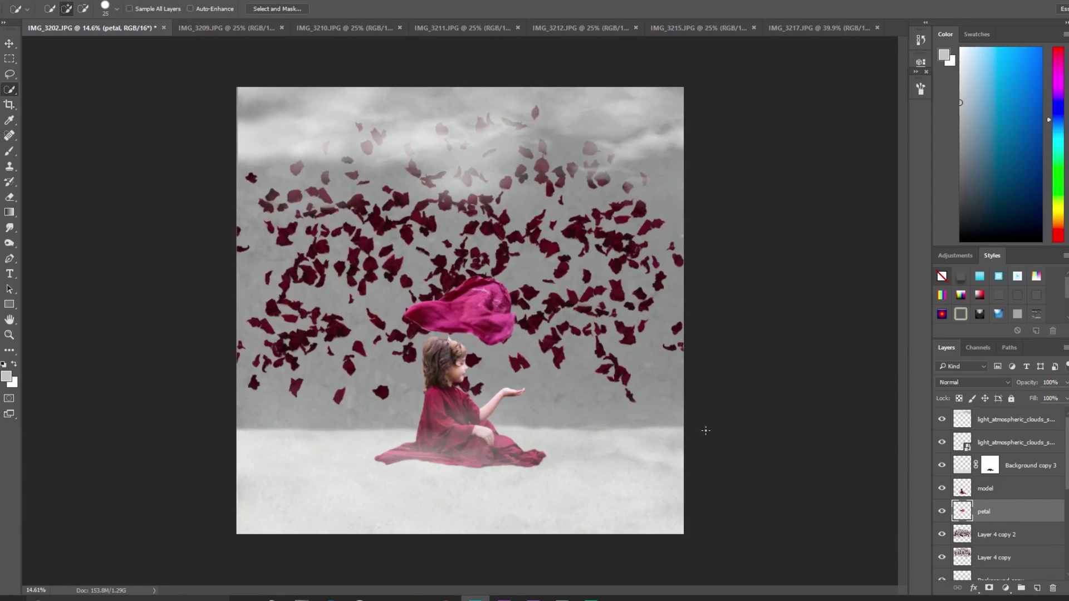
Darken the pasted petal with Levels, using a midtone input of 0.85 and a white output level of 212.
{"action": "key", "text": "ctrl+l"}
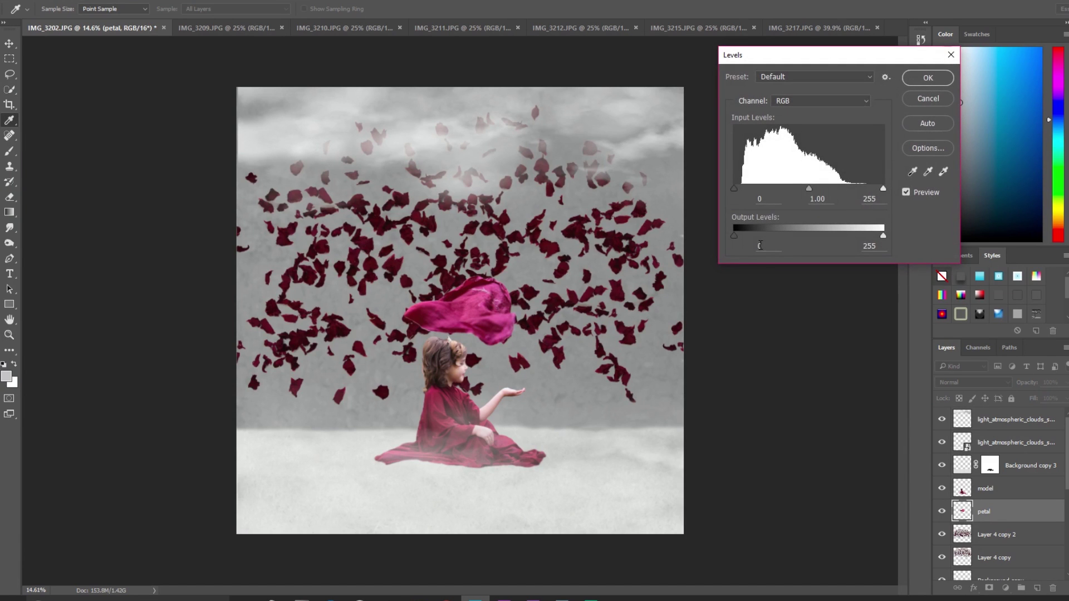
{"action": "mouse_move", "coordinate": [733, 235]}
{"action": "left_mouse_down"}
{"action": "mouse_move", "coordinate": [759, 238]}
{"action": "mouse_move", "coordinate": [723, 229]}
{"action": "left_mouse_up"}
{"action": "left_click_drag", "start_coordinate": [883, 236], "coordinate": [857, 237]}
{"action": "mouse_move", "coordinate": [808, 188]}
{"action": "left_mouse_down"}
{"action": "mouse_move", "coordinate": [829, 189]}
{"action": "mouse_move", "coordinate": [817, 189]}
{"action": "left_mouse_up"}
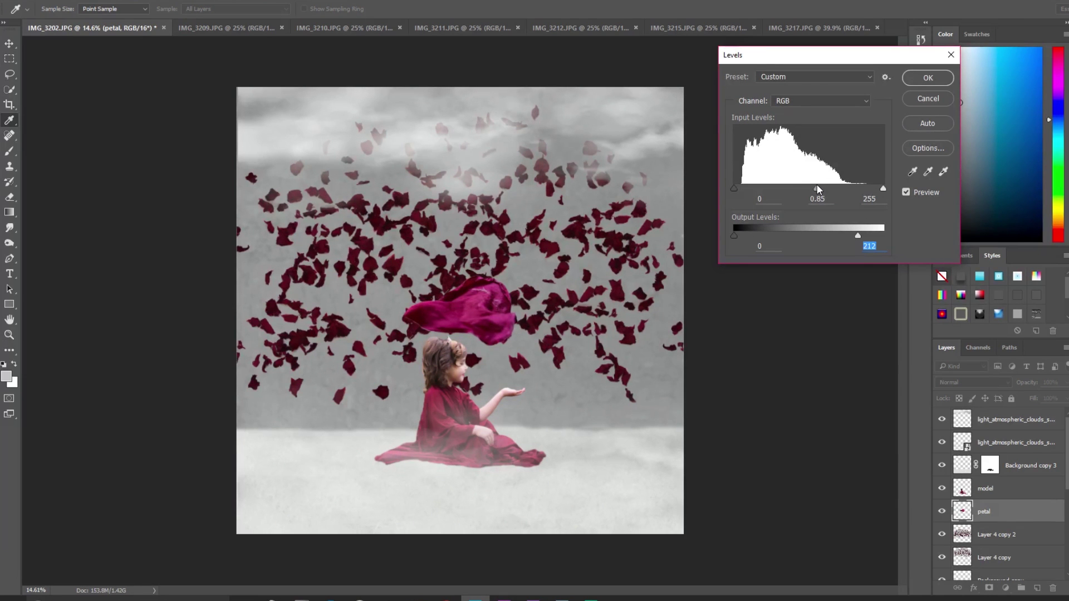
{"action": "left_click", "coordinate": [919, 78]}
Scale the petal down to about 14% of its width and place it in the girl's open palm.
{"action": "key", "text": "ctrl+t"}
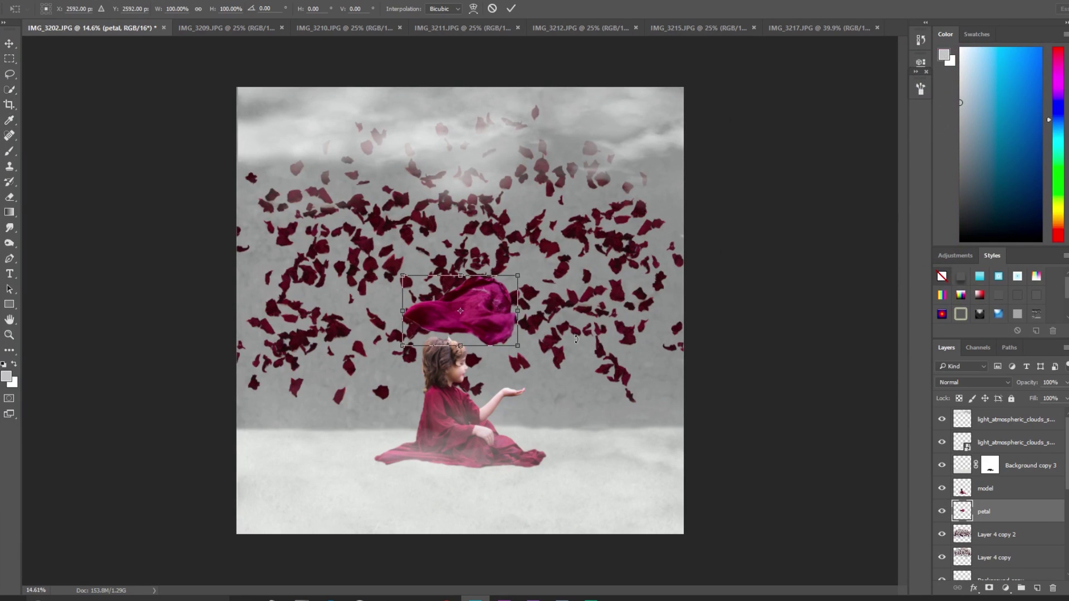
{"action": "scroll", "coordinate": [489, 311], "scroll_direction": "up", "scroll_amount": 2}
{"action": "left_click_drag", "start_coordinate": [469, 315], "coordinate": [511, 381]}
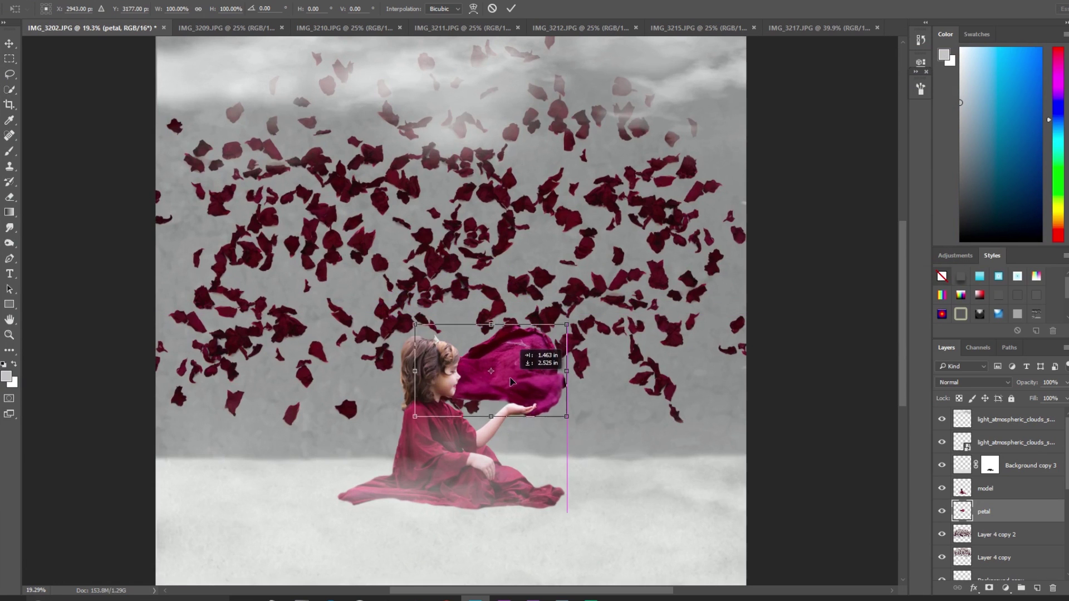
{"action": "left_click_drag", "start_coordinate": [414, 324], "coordinate": [529, 392]}
{"action": "scroll", "coordinate": [568, 424], "scroll_direction": "up", "scroll_amount": 4}
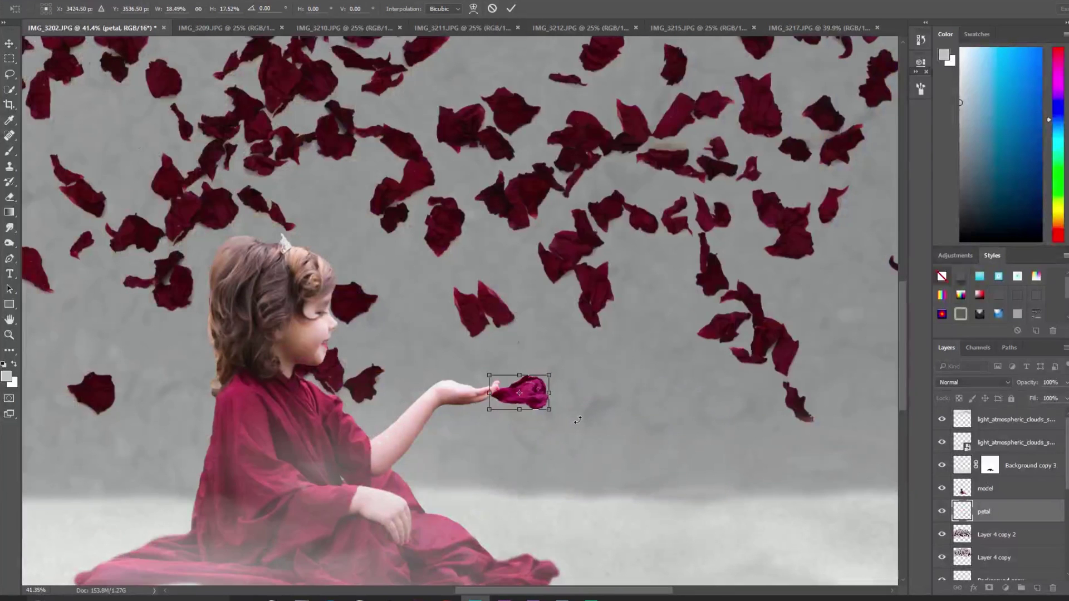
{"action": "left_click_drag", "start_coordinate": [550, 409], "coordinate": [480, 382]}
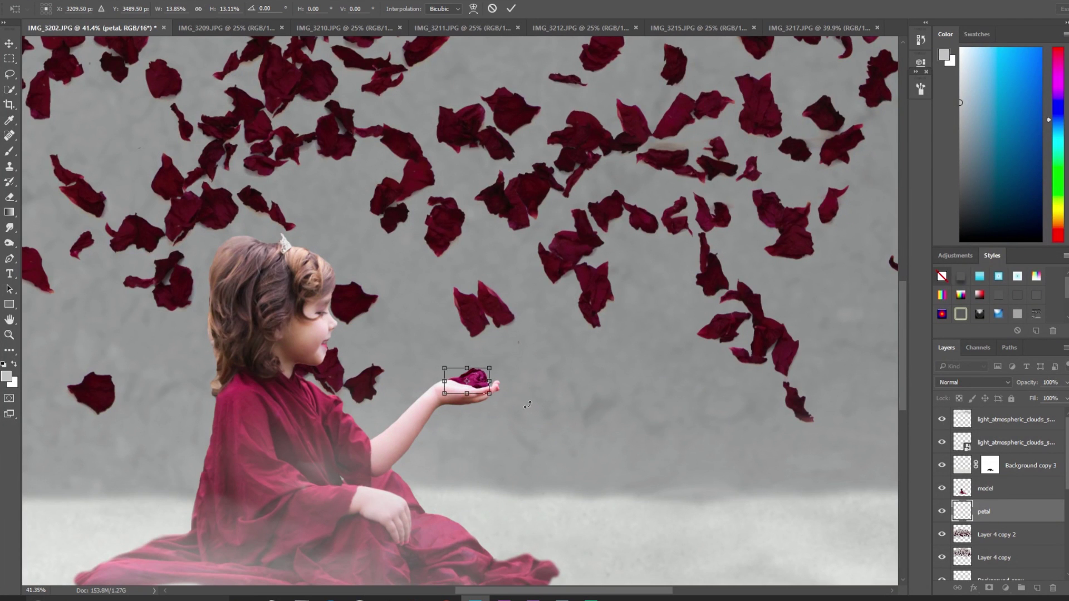
{"action": "key", "text": "Return"}
{"action": "scroll", "coordinate": [590, 480], "scroll_direction": "down", "scroll_amount": 3}
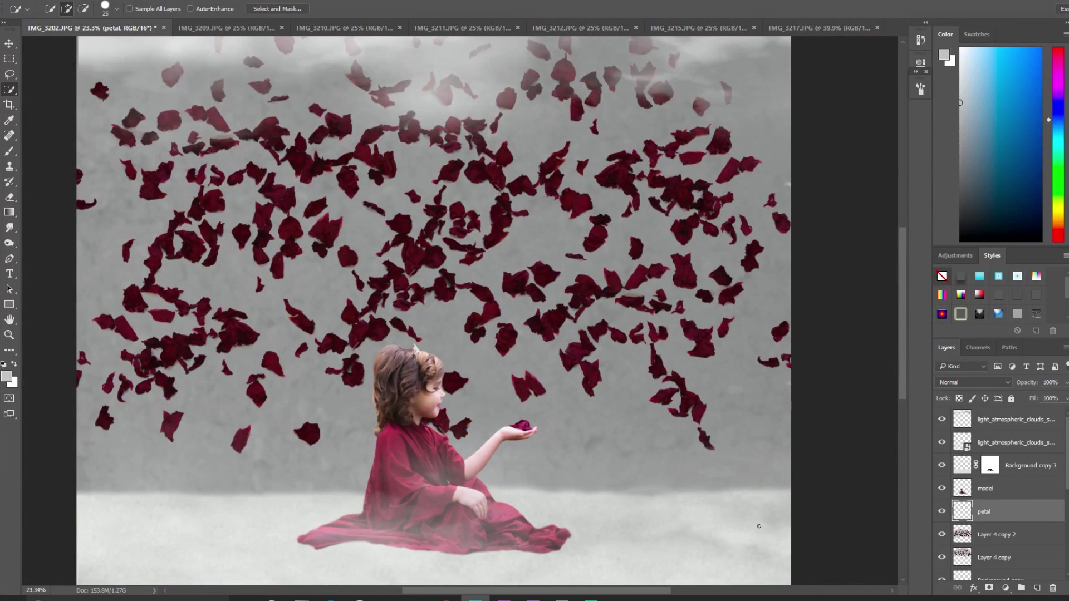
Darken the model layer slightly with Levels by lowering the white output level to 221.
{"action": "left_click", "coordinate": [996, 489]}
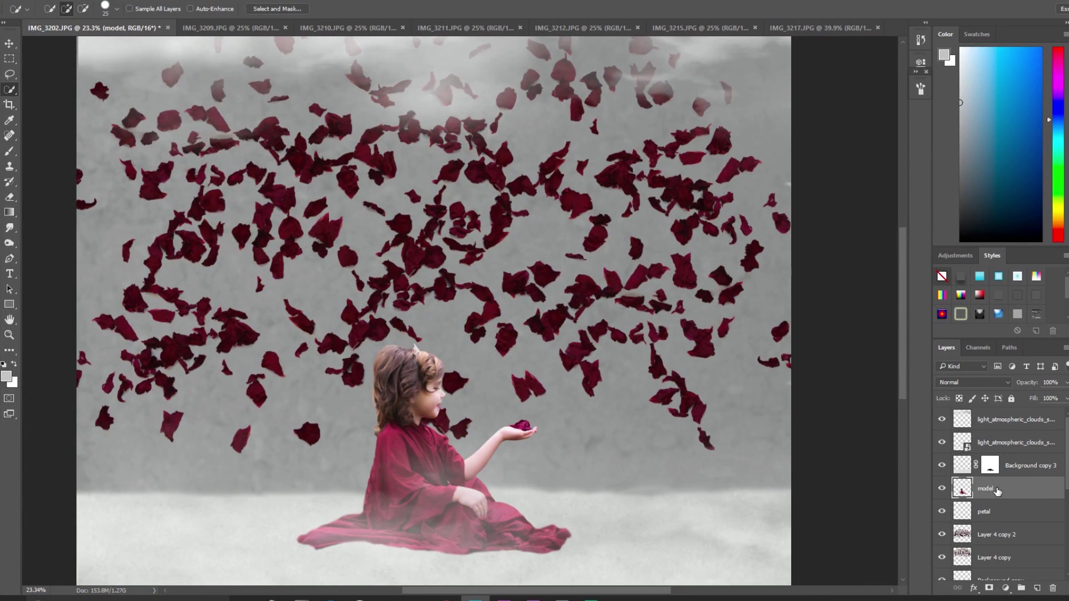
{"action": "key", "text": "ctrl+l"}
{"action": "left_click_drag", "start_coordinate": [880, 238], "coordinate": [863, 233]}
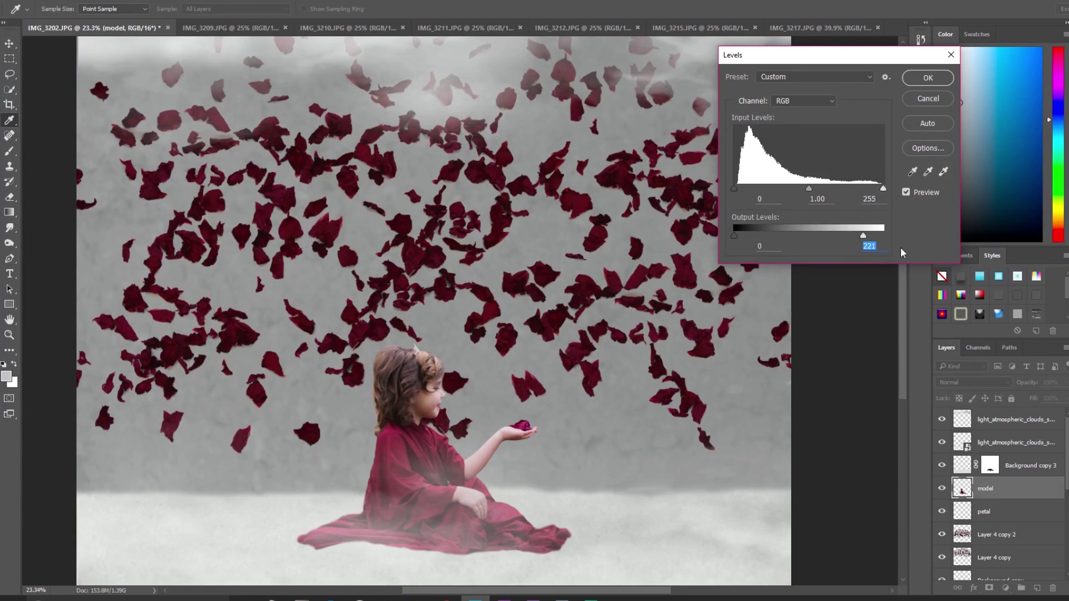
{"action": "left_click", "coordinate": [926, 78]}
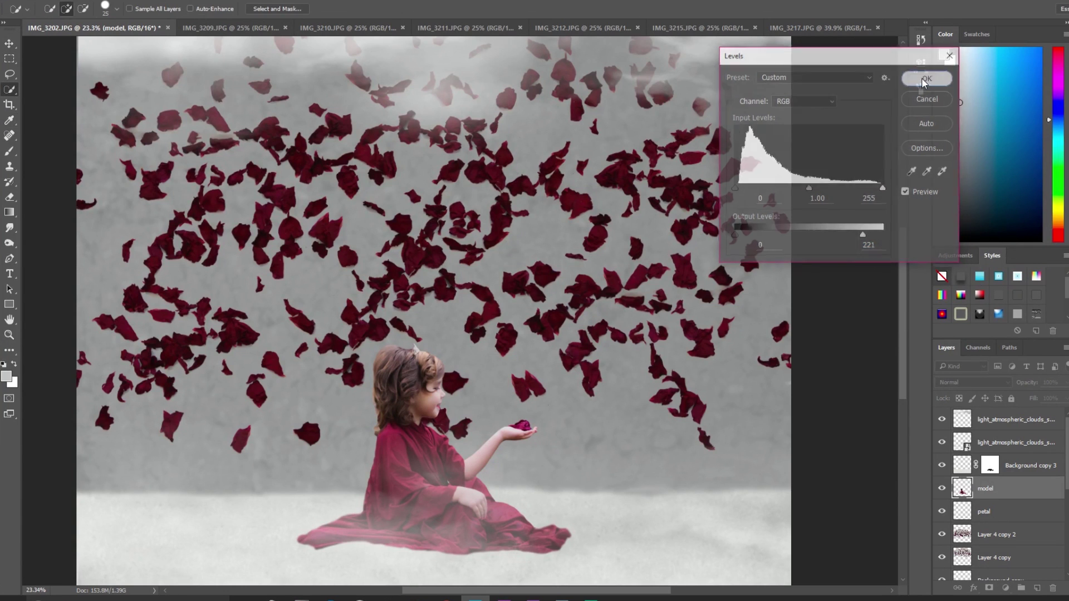
Set up the Eraser with a speckled bristle-like brush tip at 20 px and 72% opacity.
{"action": "key", "text": "w"}
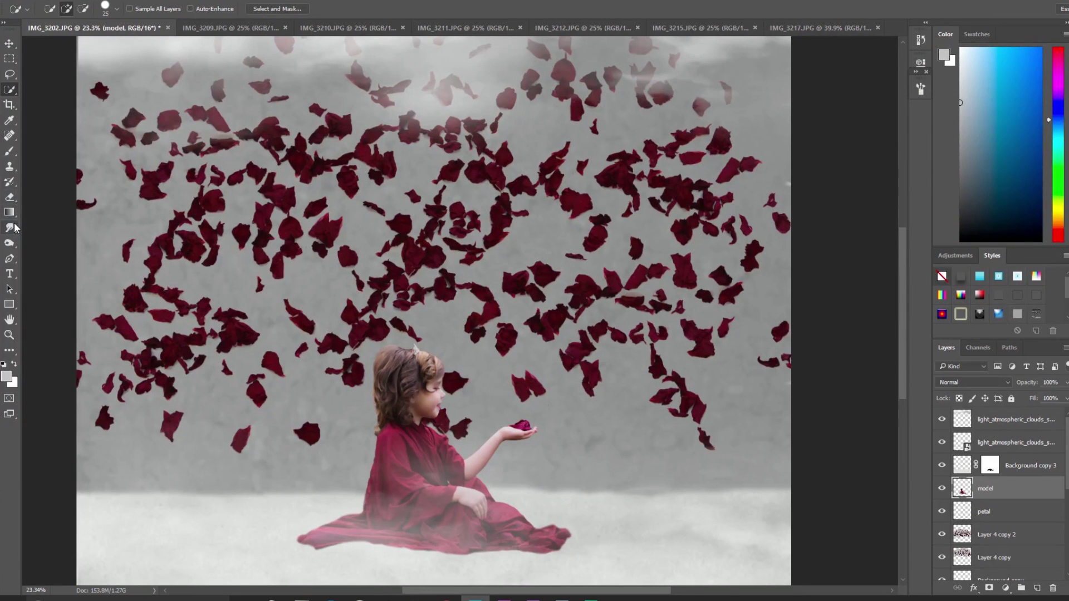
{"action": "left_click", "coordinate": [9, 197]}
{"action": "left_click", "coordinate": [60, 13]}
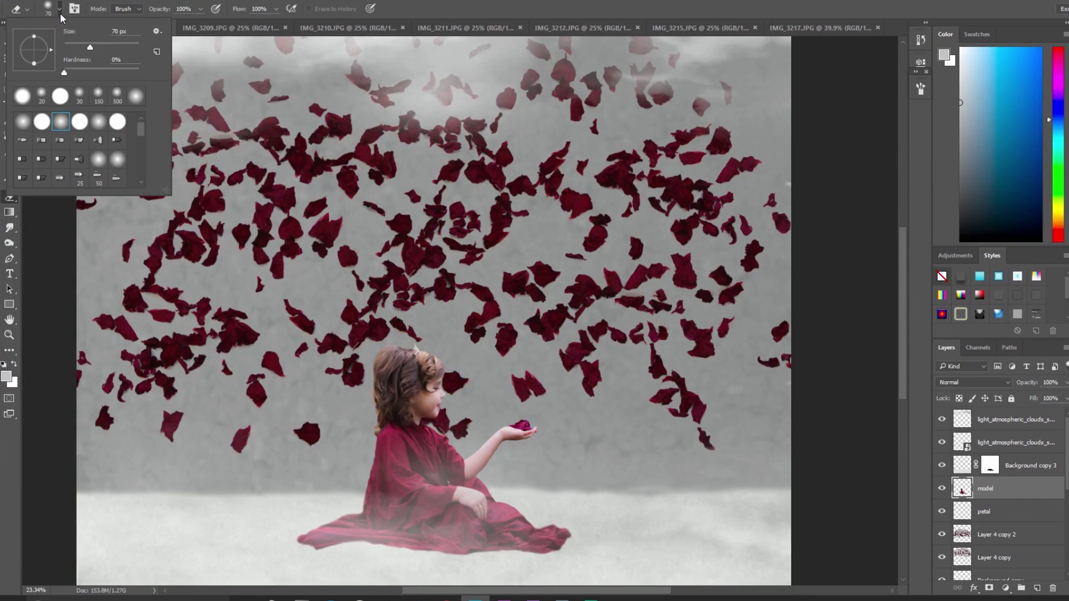
{"action": "scroll", "coordinate": [141, 146], "scroll_direction": "down", "scroll_amount": 2}
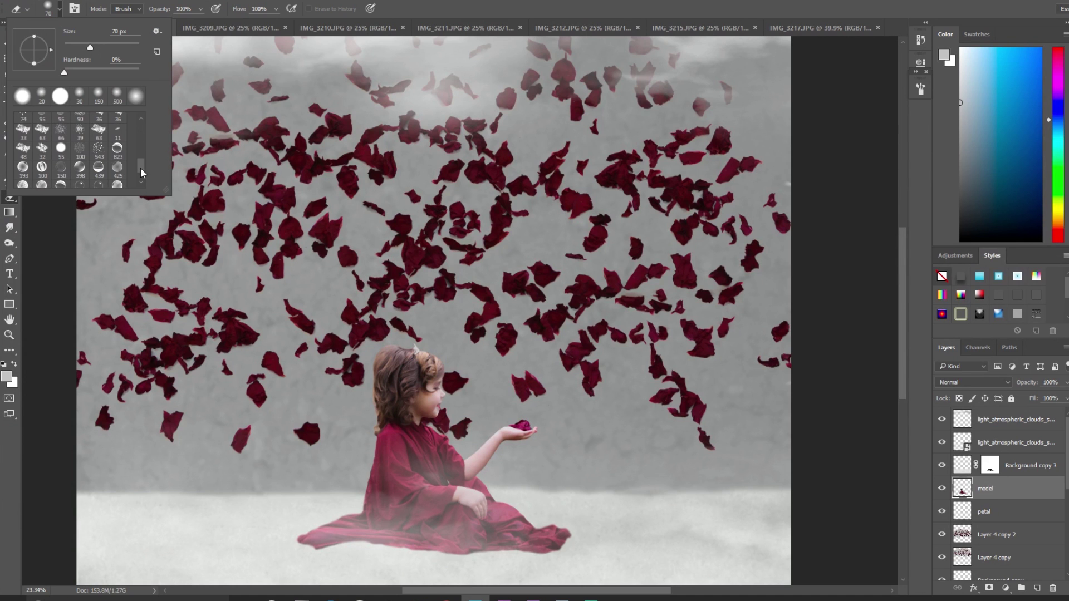
{"action": "left_click", "coordinate": [101, 149]}
{"action": "left_click", "coordinate": [71, 46]}
{"action": "key", "text": "Return"}
{"action": "scroll", "coordinate": [394, 370], "scroll_direction": "up", "scroll_amount": 3}
{"action": "left_click", "coordinate": [201, 9]}
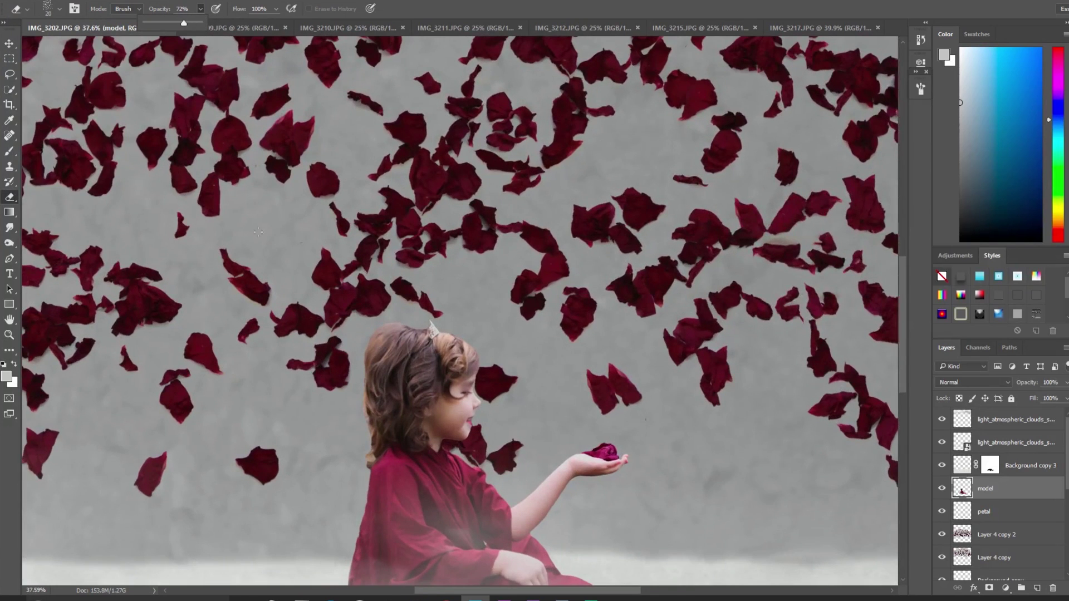
Erase the rough cut-out edge along the back of the girl's hair, down to the curl at her shoulder.
{"action": "scroll", "coordinate": [382, 400], "scroll_direction": "up", "scroll_amount": 8}
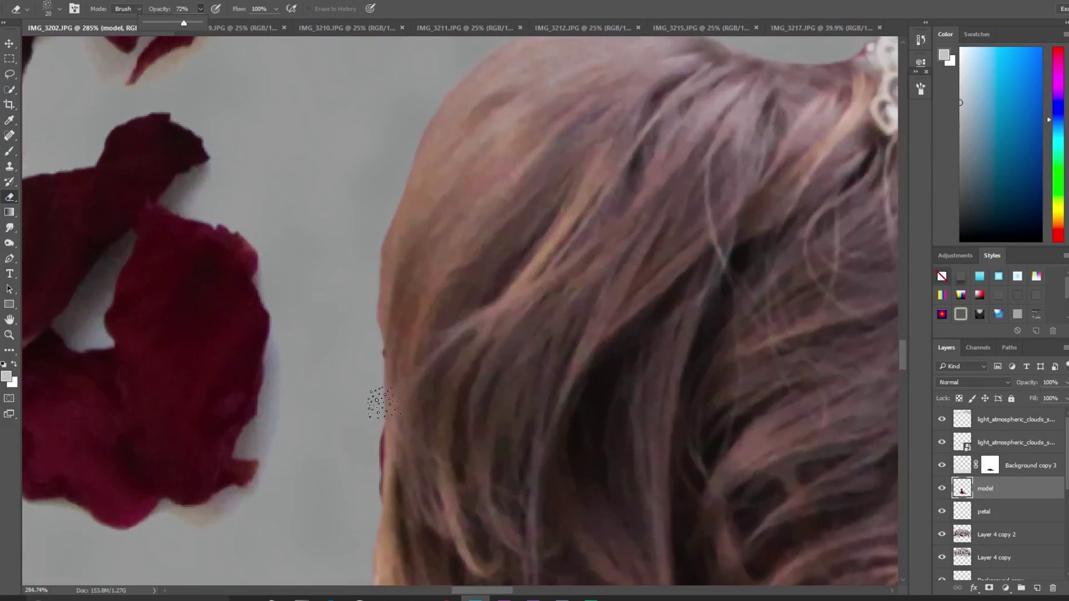
{"action": "scroll", "coordinate": [382, 400], "scroll_direction": "up", "scroll_amount": 2}
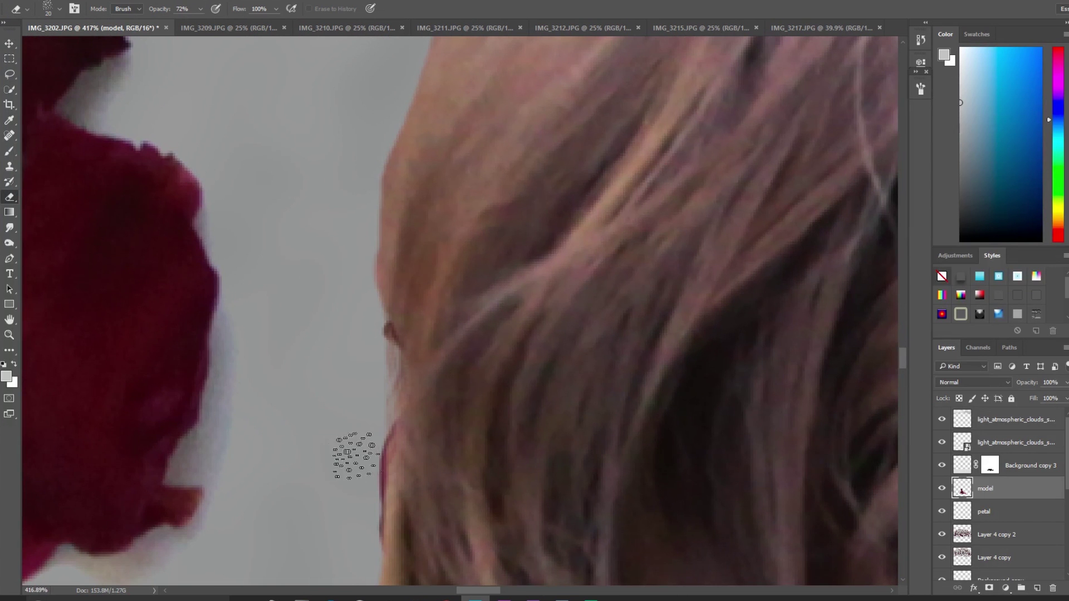
{"action": "left_click_drag", "start_coordinate": [350, 454], "coordinate": [354, 265]}
{"action": "scroll", "coordinate": [363, 462], "scroll_direction": "down", "scroll_amount": 6}
{"action": "left_click_drag", "start_coordinate": [362, 462], "coordinate": [415, 382]}
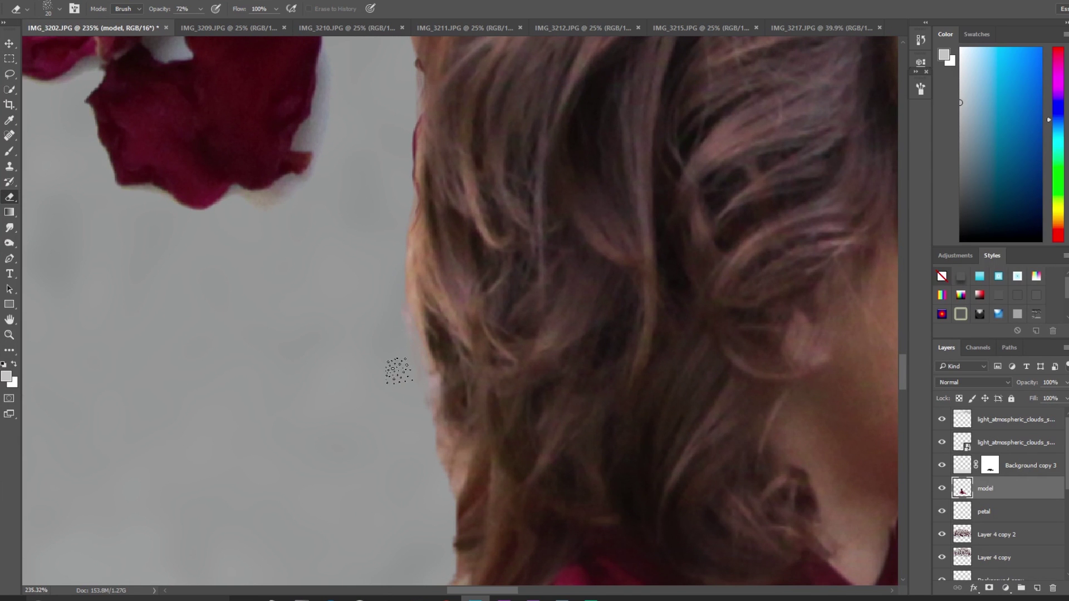
{"action": "left_click_drag", "start_coordinate": [417, 465], "coordinate": [413, 364]}
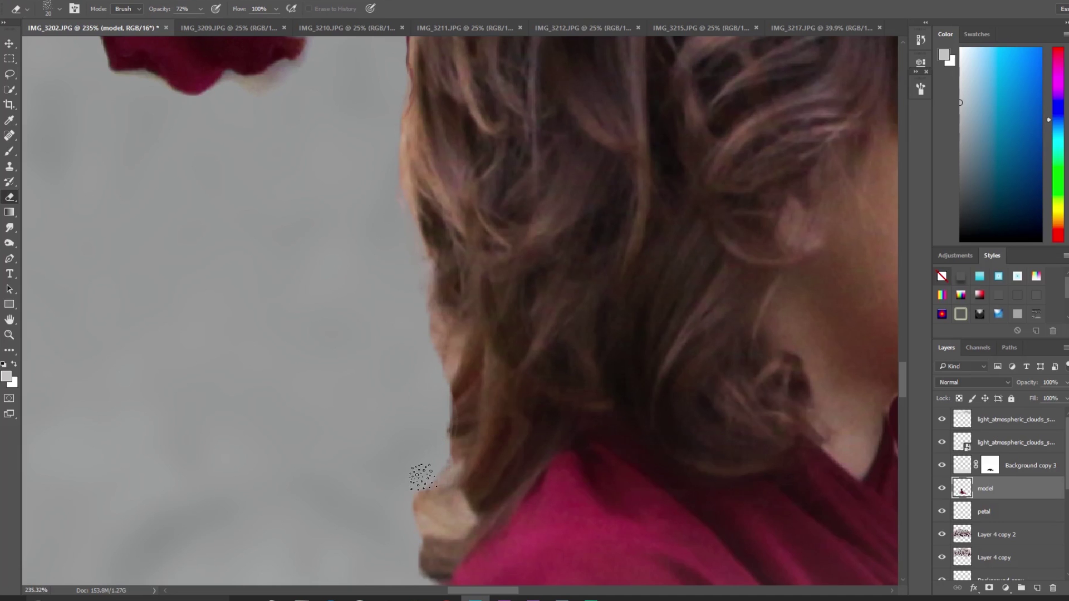
{"action": "mouse_move", "coordinate": [444, 517]}
{"action": "left_mouse_down"}
{"action": "mouse_move", "coordinate": [425, 436]}
{"action": "mouse_move", "coordinate": [327, 327]}
{"action": "mouse_move", "coordinate": [537, 522]}
{"action": "mouse_move", "coordinate": [529, 504]}
{"action": "left_mouse_up"}
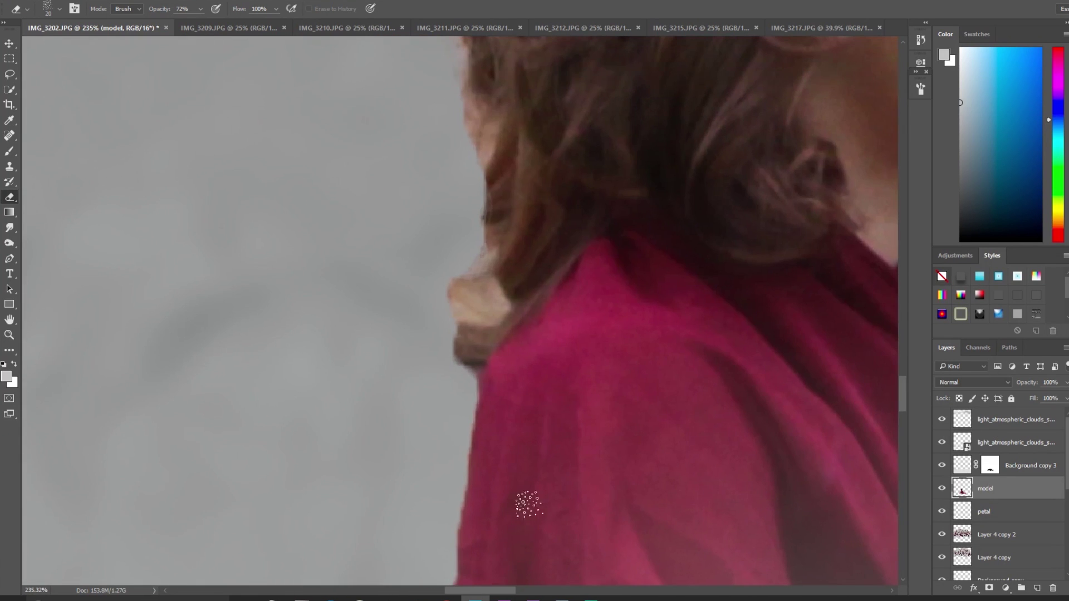
{"action": "mouse_move", "coordinate": [468, 375]}
{"action": "left_mouse_down"}
{"action": "mouse_move", "coordinate": [423, 390]}
{"action": "mouse_move", "coordinate": [450, 363]}
{"action": "mouse_move", "coordinate": [464, 377]}
{"action": "mouse_move", "coordinate": [393, 391]}
{"action": "left_mouse_up"}
Set the eraser brush spacing to 1% and erase outward from the hair tip above the girl's shoulder.
{"action": "left_click", "coordinate": [921, 87]}
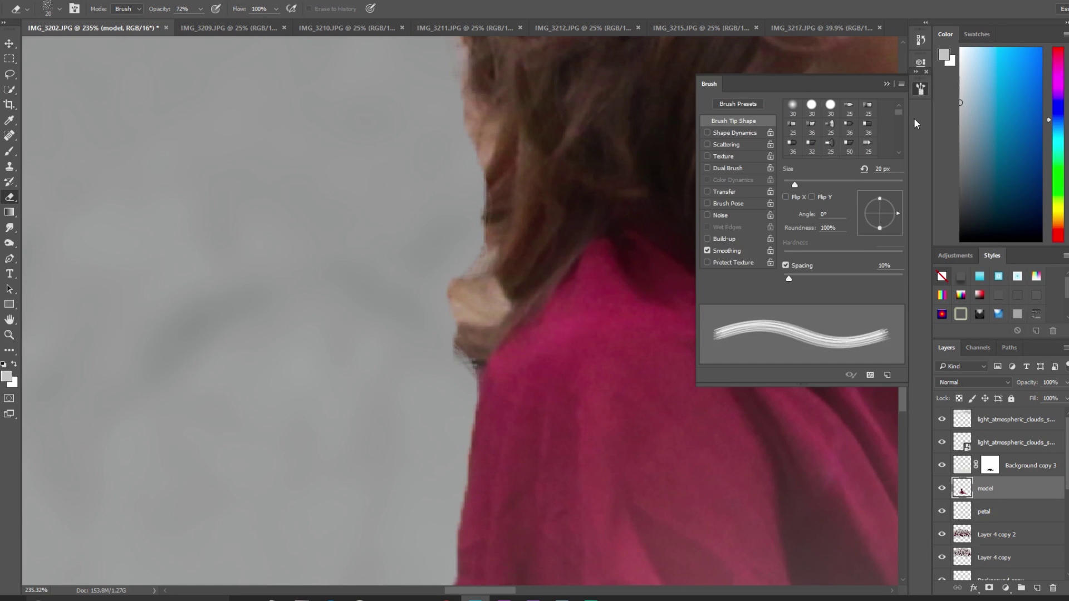
{"action": "left_click_drag", "start_coordinate": [800, 278], "coordinate": [745, 280]}
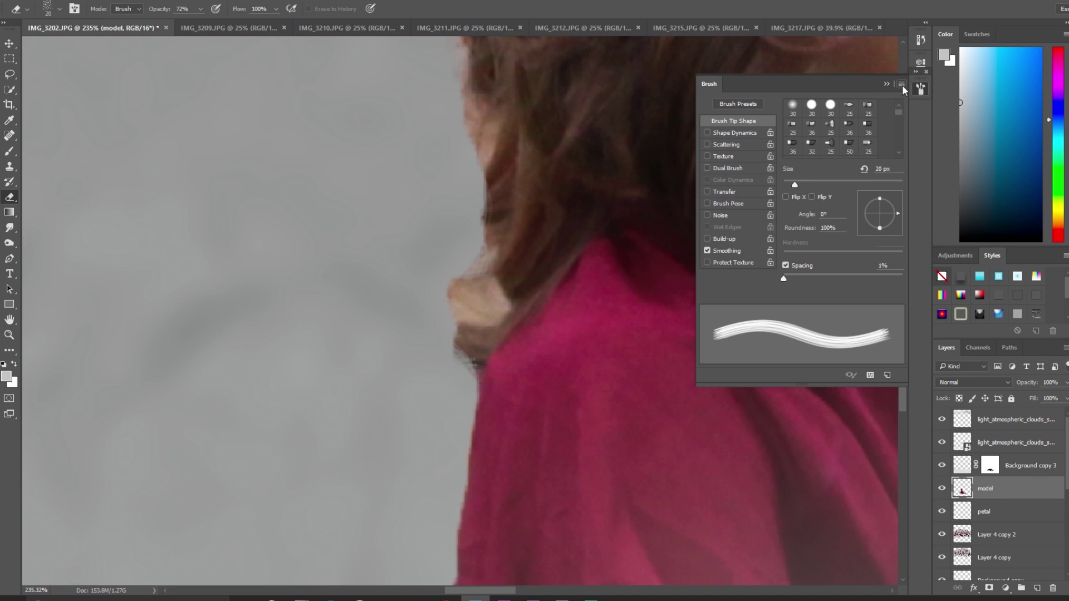
{"action": "left_click", "coordinate": [886, 84]}
{"action": "left_click_drag", "start_coordinate": [477, 354], "coordinate": [422, 380]}
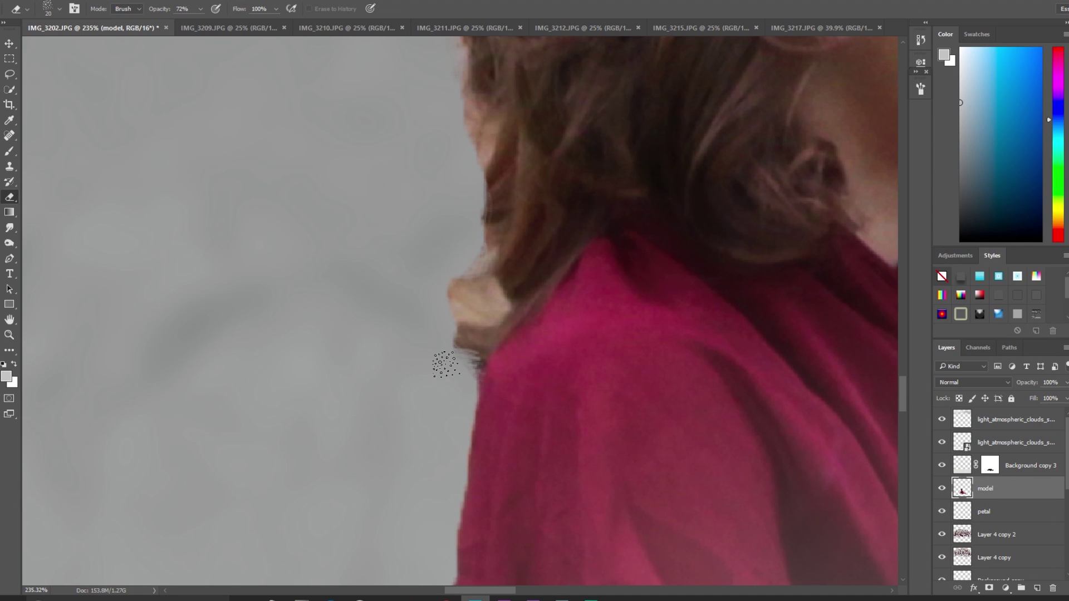
Soften the strands beneath the light curl at the shoulder using a smaller eraser at 54% opacity.
{"action": "key", "text": "bracketleft"}
{"action": "key", "text": "bracketleft"}
{"action": "key", "text": "bracketleft"}
{"action": "scroll", "coordinate": [482, 365], "scroll_direction": "up", "scroll_amount": 3}
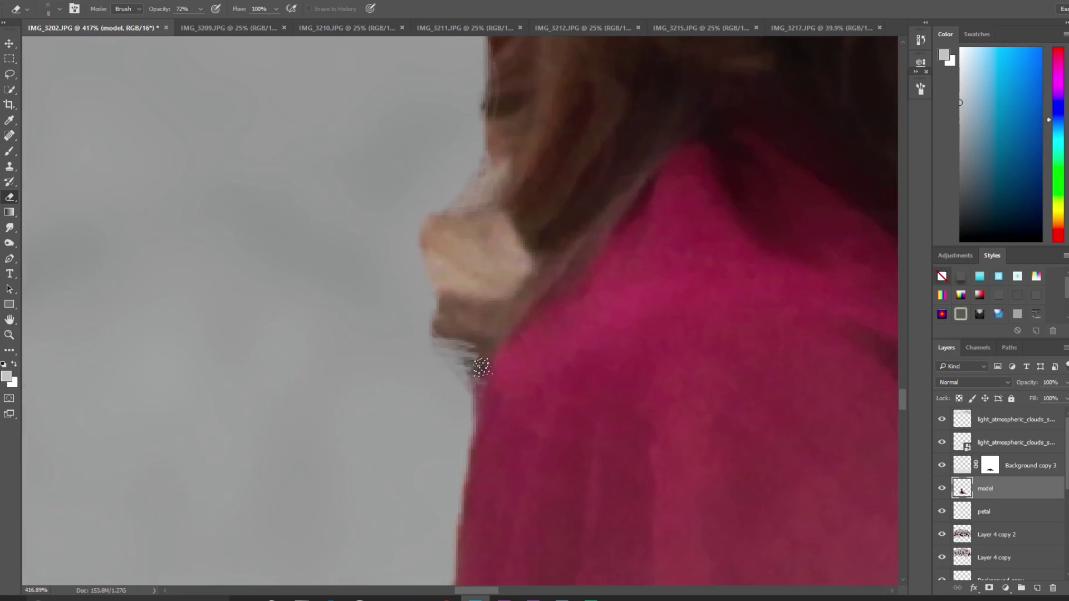
{"action": "left_click", "coordinate": [201, 9]}
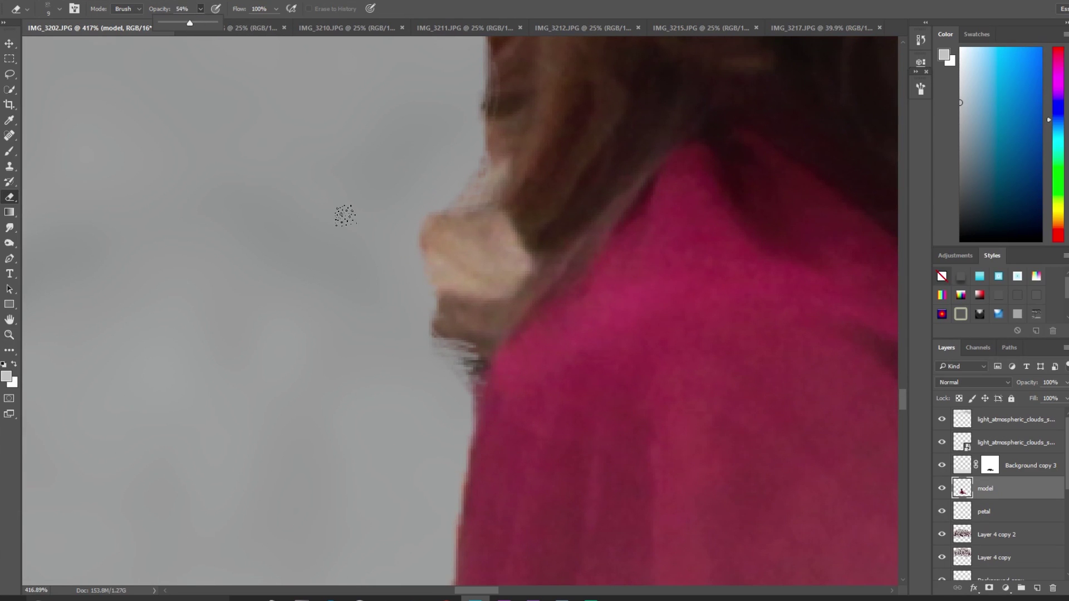
{"action": "mouse_move", "coordinate": [468, 377]}
{"action": "left_mouse_down"}
{"action": "mouse_move", "coordinate": [473, 366]}
{"action": "mouse_move", "coordinate": [378, 354]}
{"action": "left_mouse_up"}
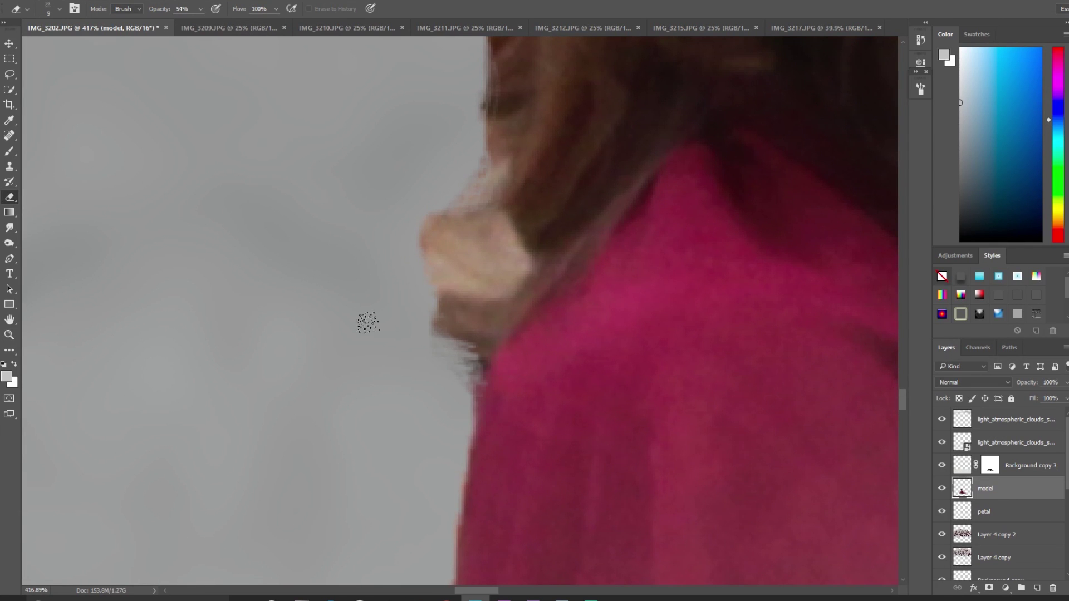
{"action": "scroll", "coordinate": [490, 267], "scroll_direction": "down", "scroll_amount": 3}
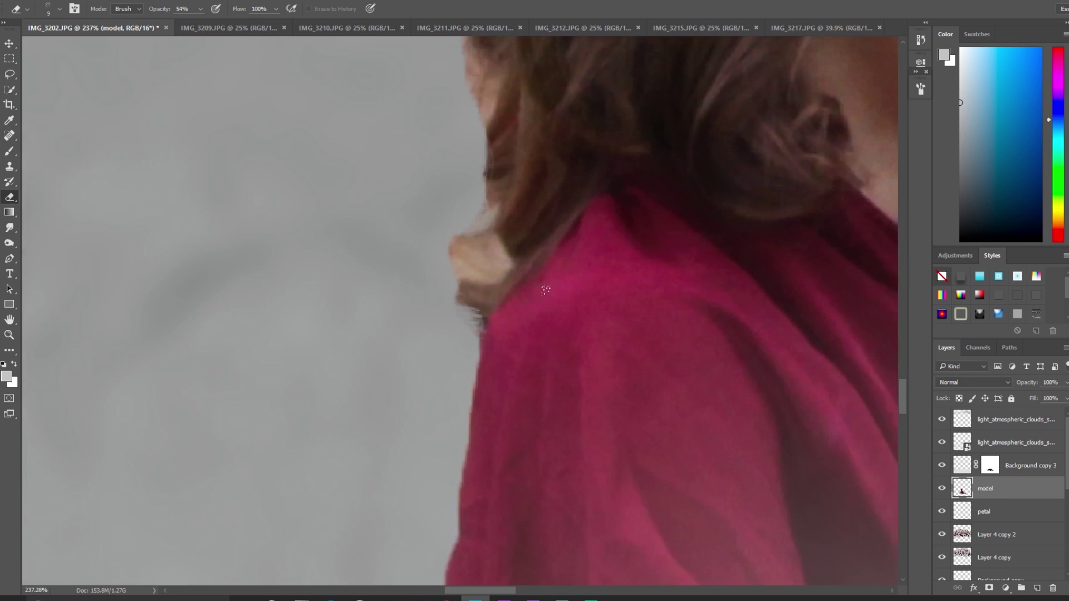
Erase the rough cut-out edge where the hair tips meet the back of the dress at the girl's shoulder.
{"action": "scroll", "coordinate": [544, 290], "scroll_direction": "down", "scroll_amount": 3}
{"action": "scroll", "coordinate": [507, 298], "scroll_direction": "up", "scroll_amount": 4}
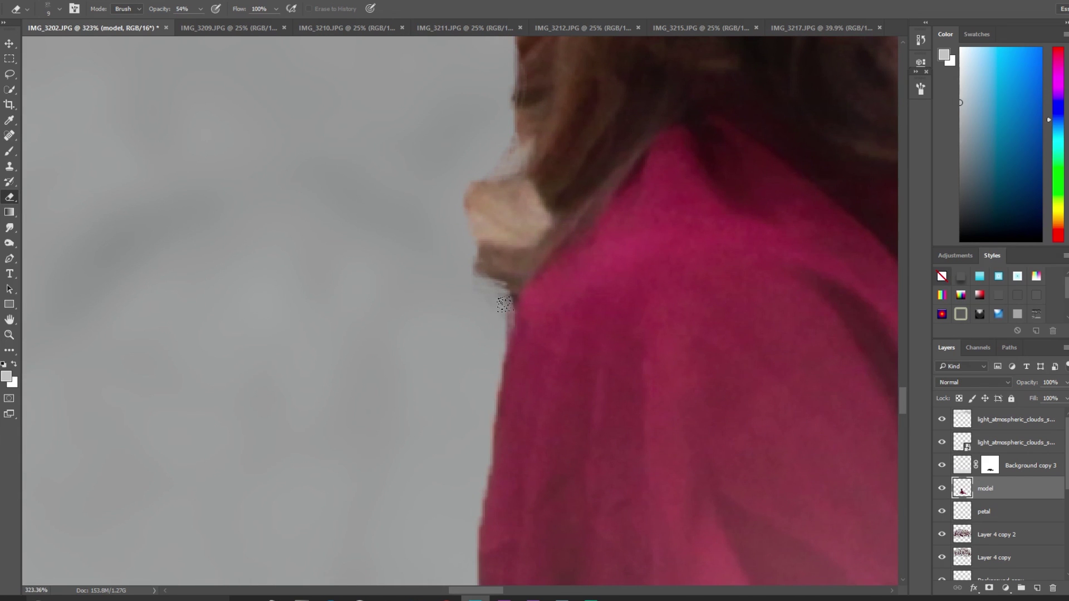
{"action": "left_click_drag", "start_coordinate": [508, 315], "coordinate": [492, 355]}
{"action": "scroll", "coordinate": [615, 281], "scroll_direction": "down", "scroll_amount": 3}
{"action": "scroll", "coordinate": [615, 282], "scroll_direction": "down", "scroll_amount": 5}
{"action": "scroll", "coordinate": [363, 405], "scroll_direction": "up", "scroll_amount": 3}
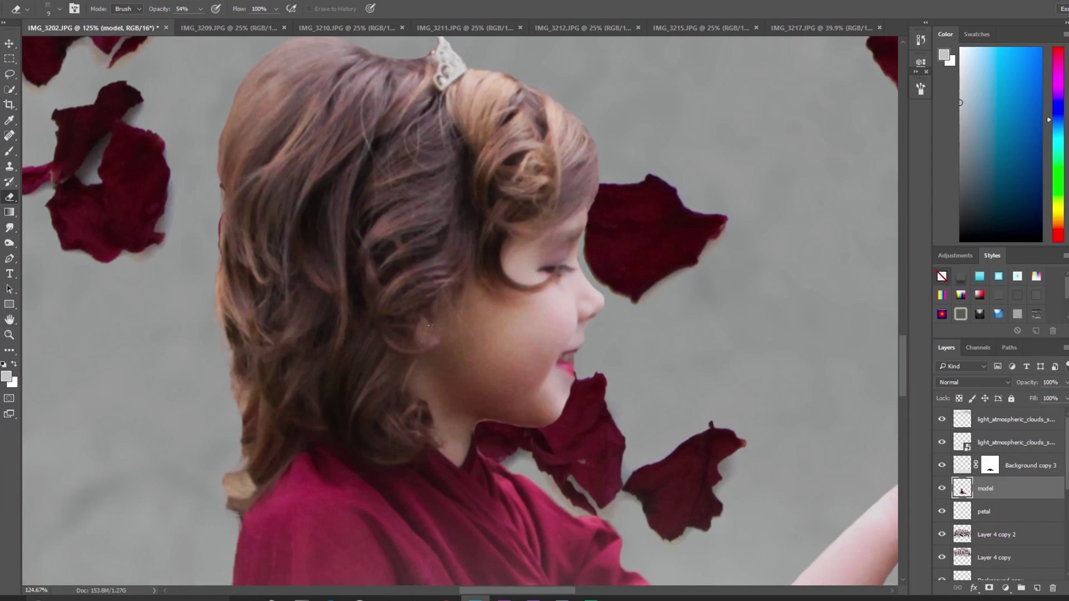
Refine the hair's cut-out edge with the Eraser from the back of the head over the crown and down to the forehead.
{"action": "scroll", "coordinate": [429, 324], "scroll_direction": "up", "scroll_amount": 3}
{"action": "left_click_drag", "start_coordinate": [277, 210], "coordinate": [529, 375]}
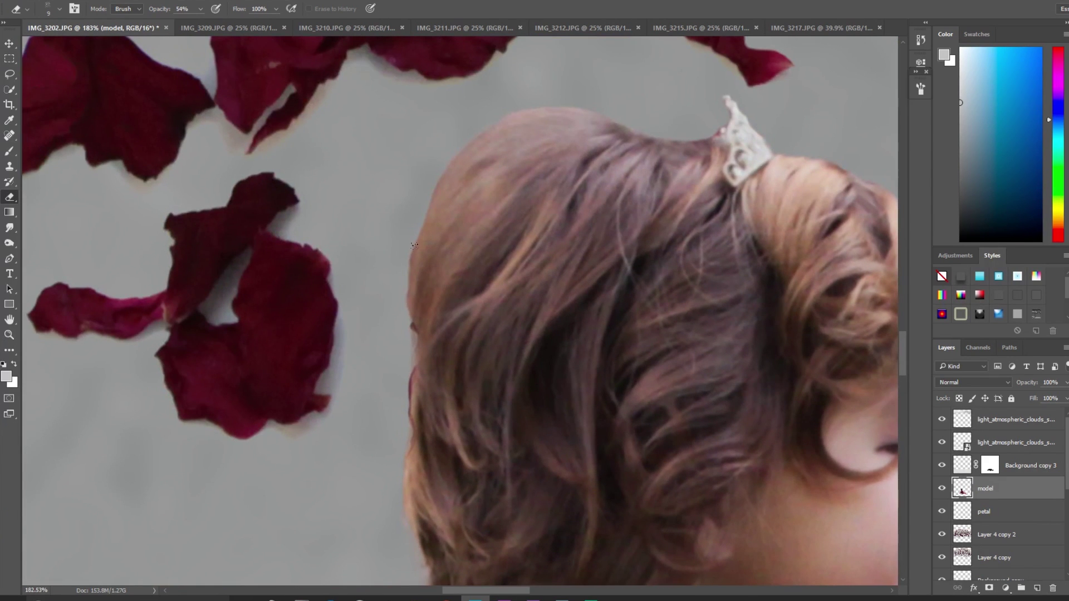
{"action": "scroll", "coordinate": [413, 359], "scroll_direction": "up", "scroll_amount": 3}
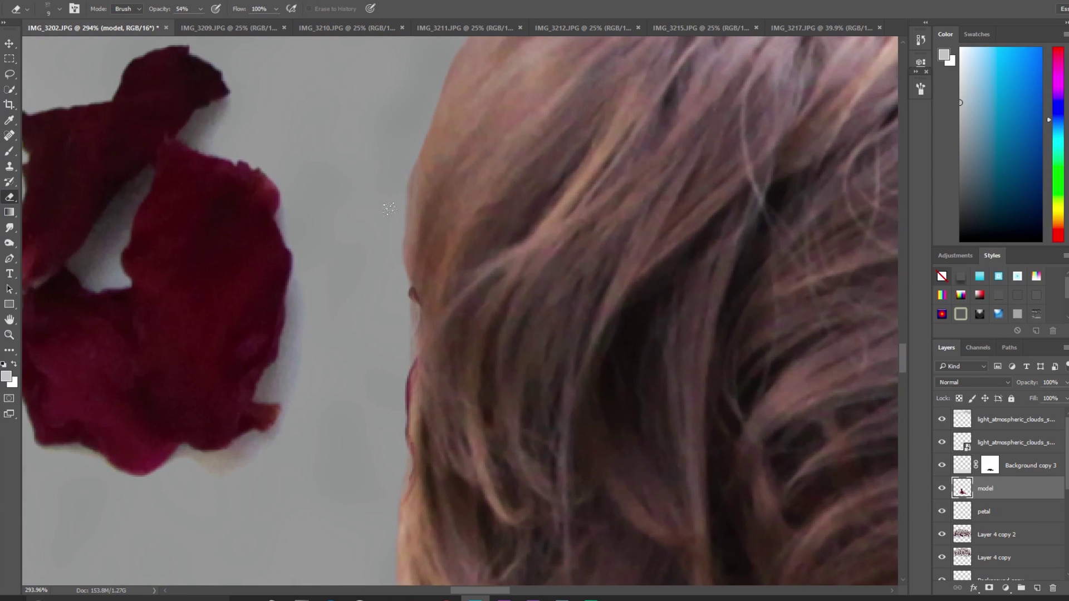
{"action": "scroll", "coordinate": [377, 305], "scroll_direction": "up", "scroll_amount": 5}
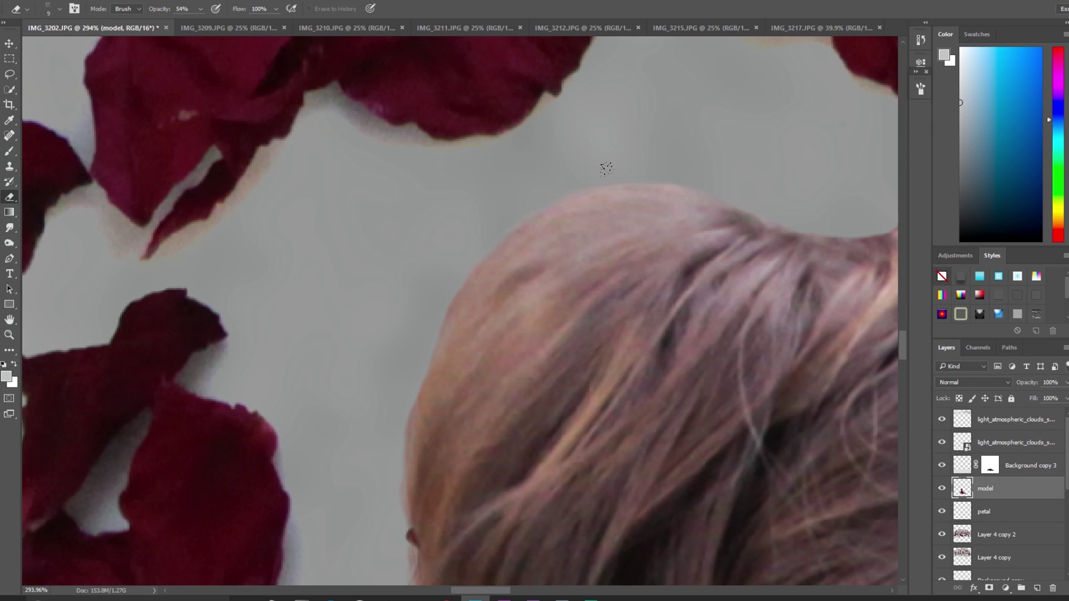
{"action": "left_click_drag", "start_coordinate": [667, 384], "coordinate": [410, 318]}
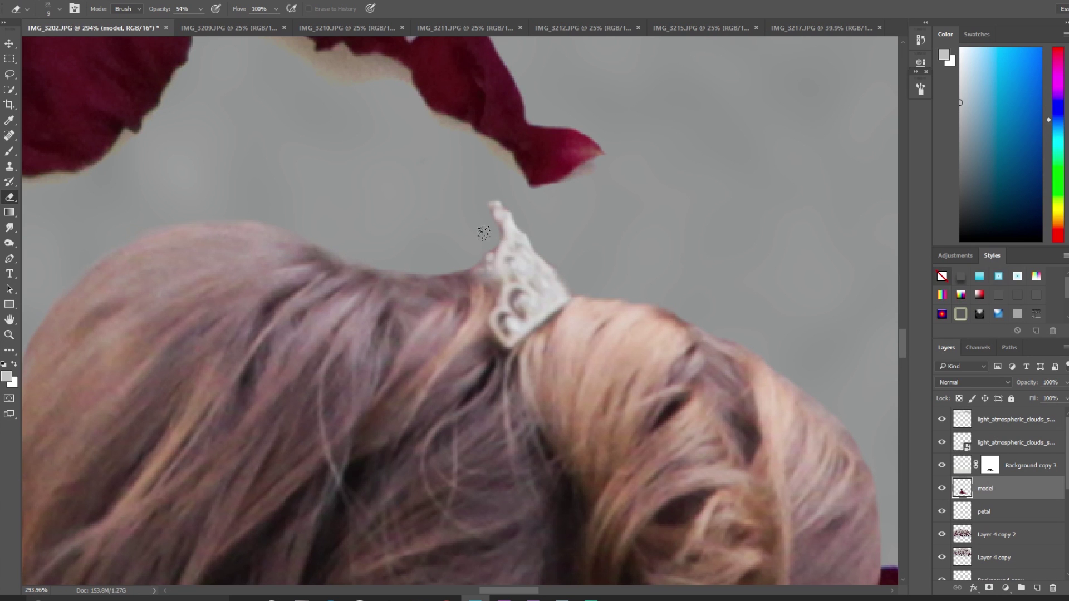
{"action": "left_click_drag", "start_coordinate": [588, 292], "coordinate": [683, 310]}
{"action": "left_click_drag", "start_coordinate": [735, 379], "coordinate": [538, 248]}
{"action": "mouse_move", "coordinate": [671, 495]}
{"action": "left_mouse_down"}
{"action": "mouse_move", "coordinate": [694, 446]}
{"action": "mouse_move", "coordinate": [688, 393]}
{"action": "left_mouse_up"}
{"action": "mouse_move", "coordinate": [693, 445]}
{"action": "left_mouse_down"}
{"action": "mouse_move", "coordinate": [691, 371]}
{"action": "mouse_move", "coordinate": [687, 388]}
{"action": "mouse_move", "coordinate": [656, 292]}
{"action": "mouse_move", "coordinate": [665, 298]}
{"action": "left_mouse_up"}
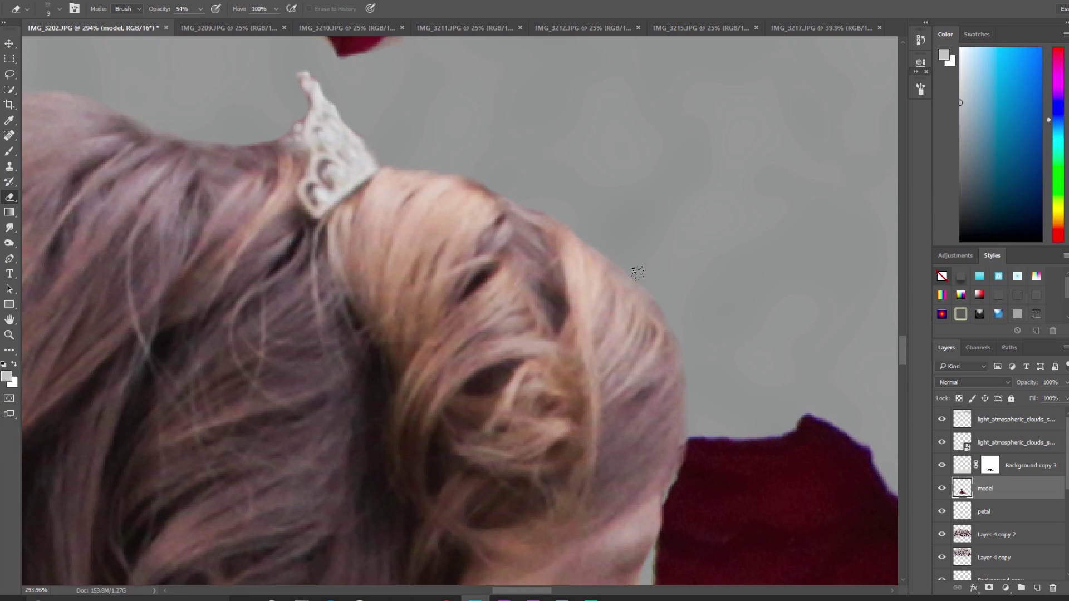
{"action": "scroll", "coordinate": [540, 208], "scroll_direction": "down", "scroll_amount": 10}
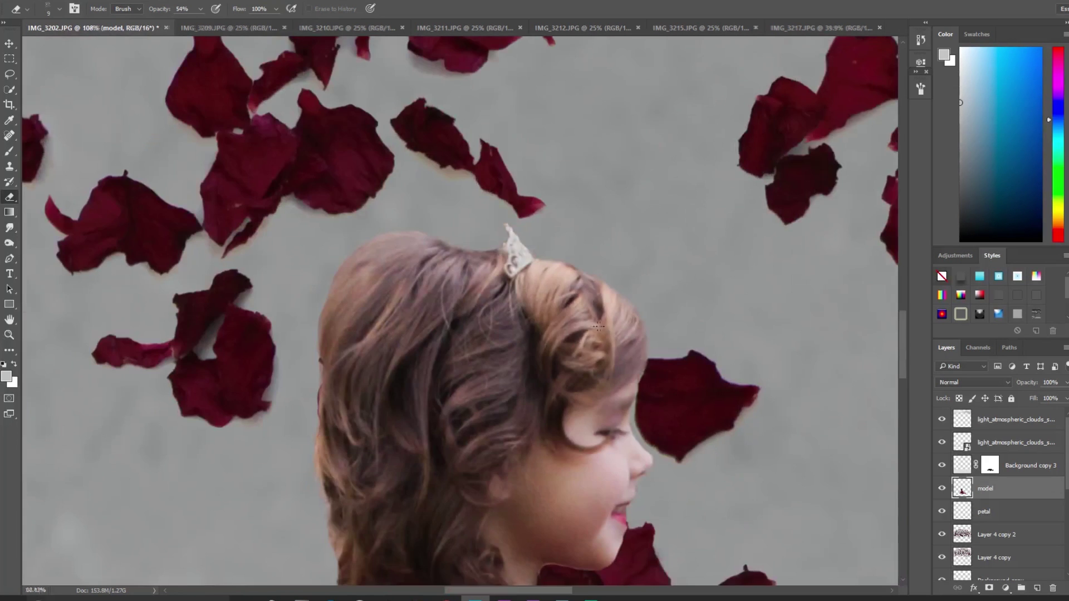
{"action": "scroll", "coordinate": [535, 329], "scroll_direction": "down", "scroll_amount": 3}
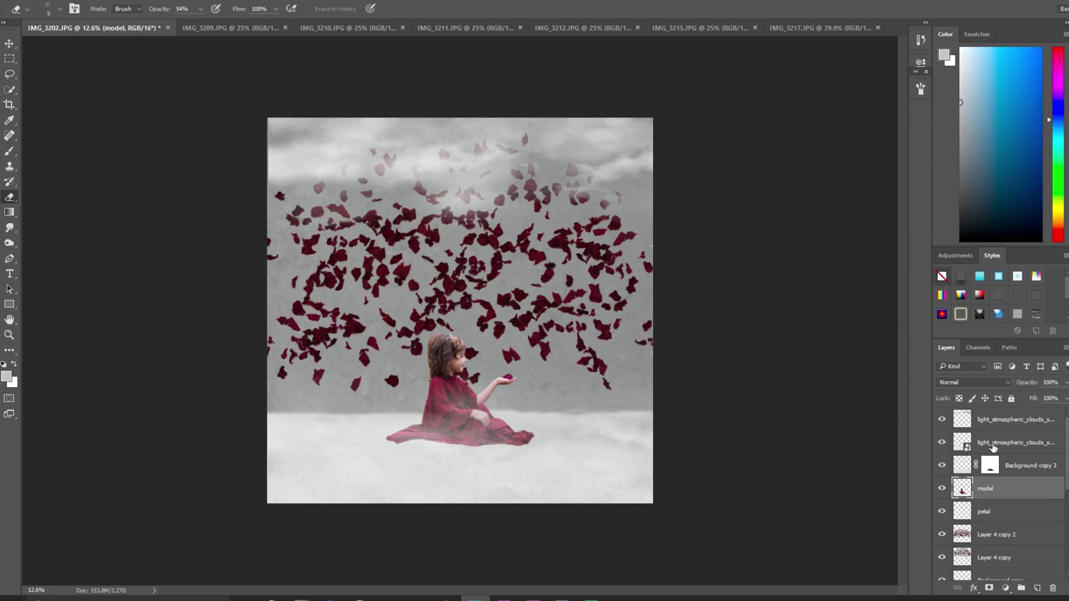
Merge the petal layer Layer 4 copy 2 down into Layer 4 copy and check the merged layer's visibility.
{"action": "left_click", "coordinate": [942, 534]}
{"action": "left_click", "coordinate": [942, 534]}
{"action": "left_click", "coordinate": [982, 562]}
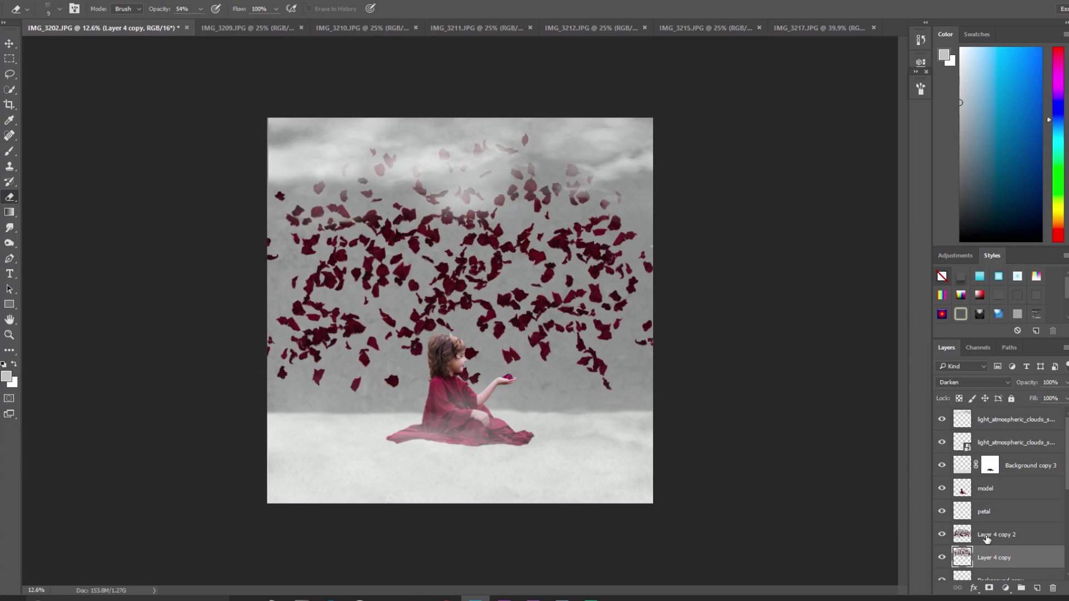
{"action": "right_click", "coordinate": [988, 538]}
{"action": "left_click", "coordinate": [989, 539]}
{"action": "right_click", "coordinate": [992, 540]}
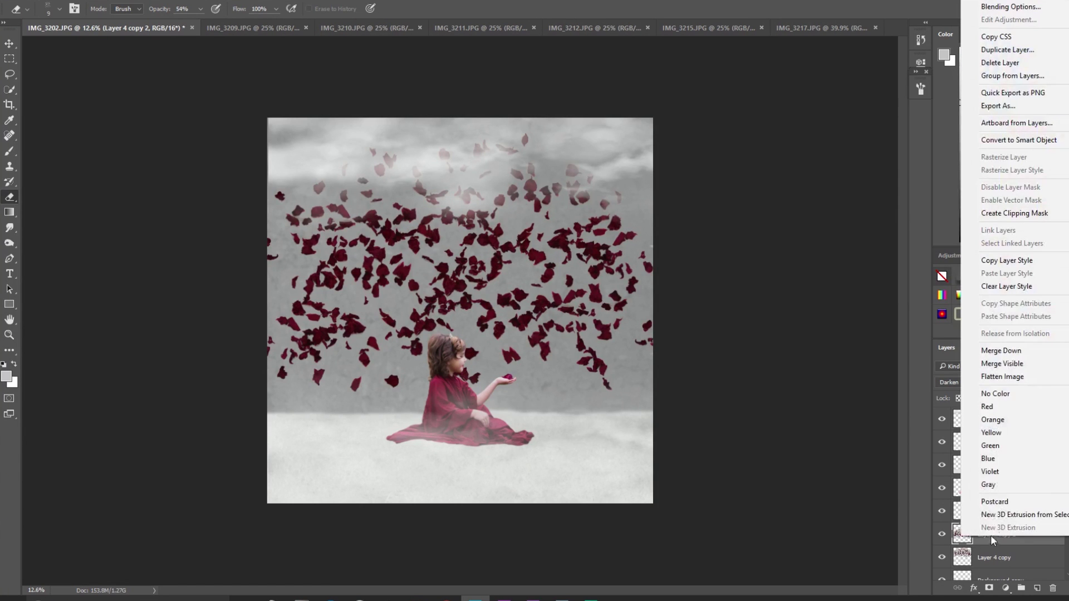
{"action": "left_click", "coordinate": [1011, 352]}
{"action": "left_click", "coordinate": [942, 535]}
{"action": "left_click", "coordinate": [942, 535]}
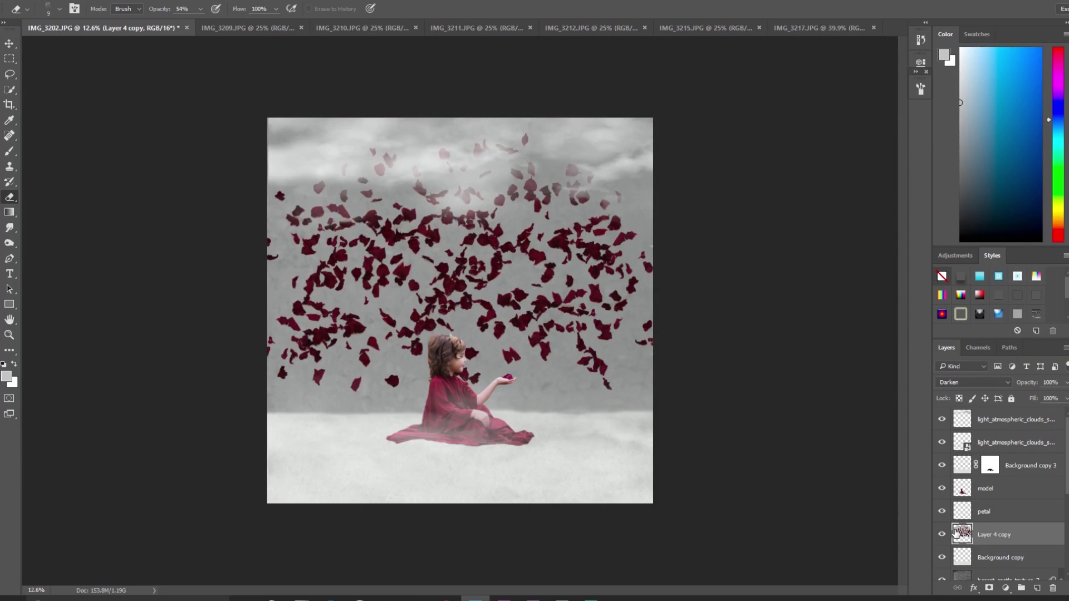
Scale the merged petal layer down slightly and reposition it so the petals sit within the frame above the girl.
{"action": "key", "text": "ctrl+t"}
{"action": "left_click_drag", "start_coordinate": [695, 406], "coordinate": [645, 363]}
{"action": "left_click_drag", "start_coordinate": [545, 319], "coordinate": [575, 336]}
{"action": "key", "text": "e"}
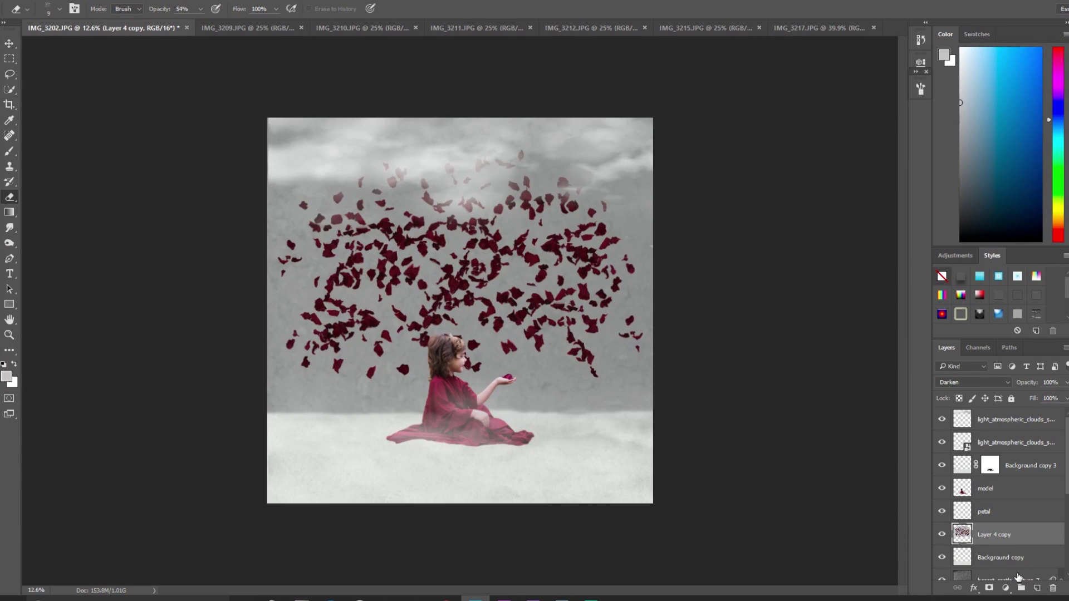
Duplicate the petal layer and apply a Motion Blur to the lower copy with an 86° angle and 48 pixels distance.
{"action": "key", "text": "ctrl+j"}
{"action": "left_click", "coordinate": [1015, 559]}
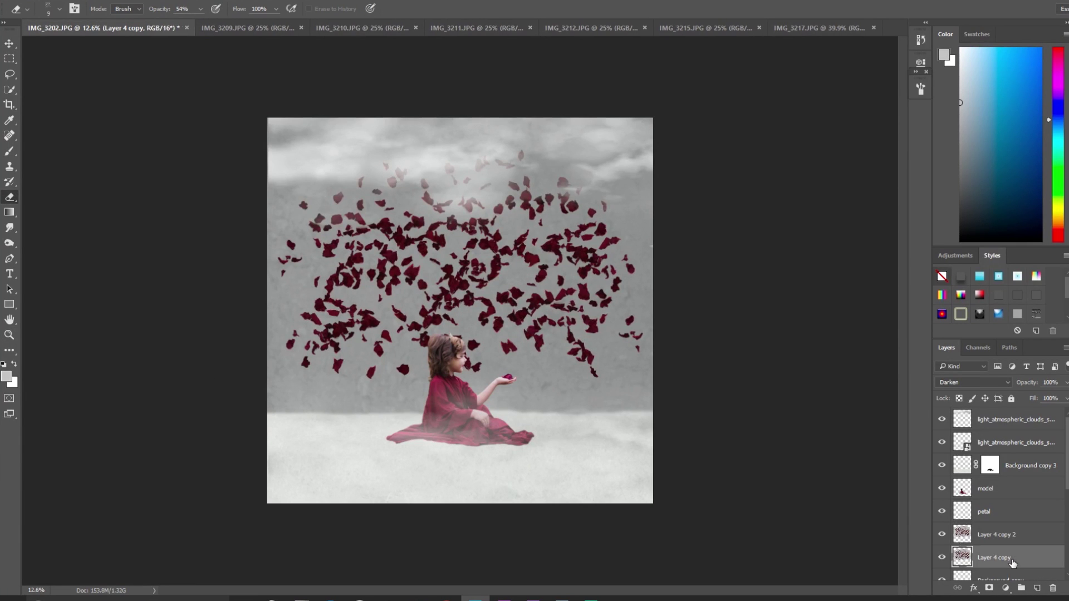
{"action": "scroll", "coordinate": [453, 300], "scroll_direction": "up", "scroll_amount": 8}
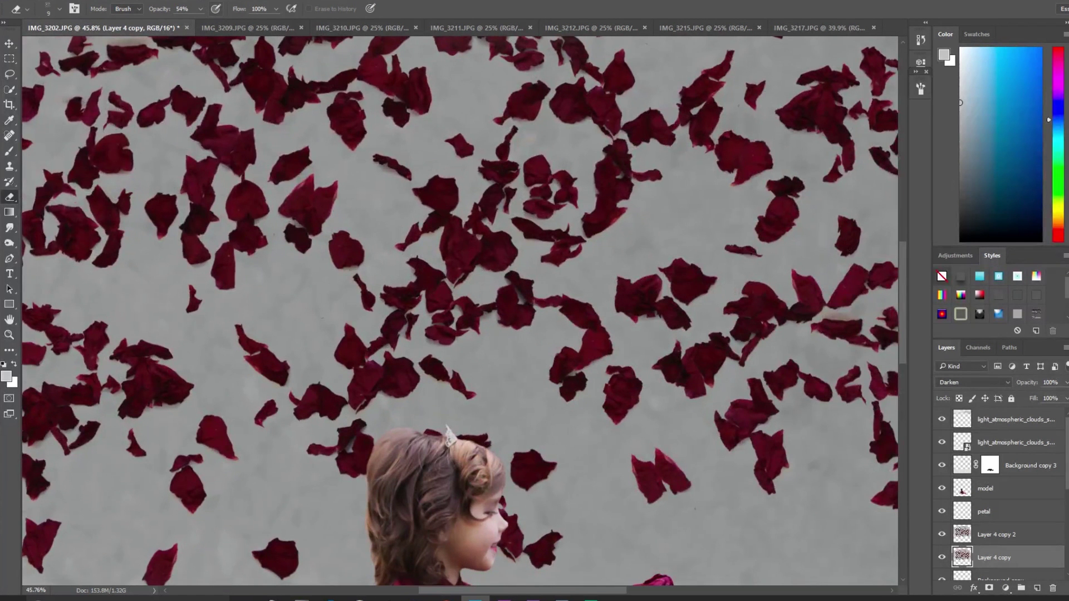
{"action": "left_click", "coordinate": [187, 2]}
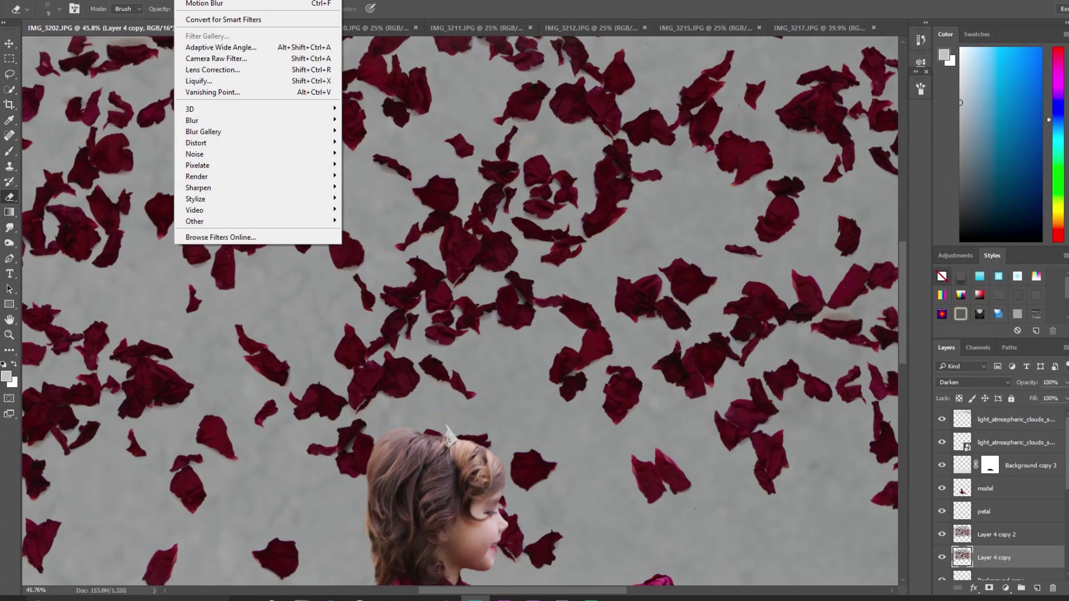
{"action": "mouse_move", "coordinate": [166, 1]}
{"action": "mouse_move", "coordinate": [224, 125]}
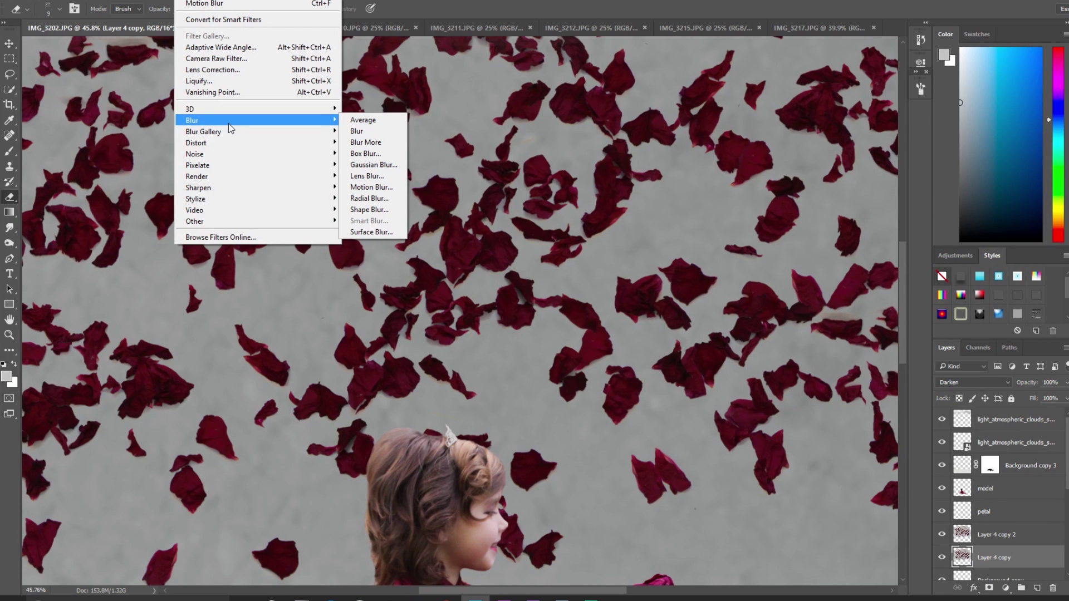
{"action": "left_click", "coordinate": [371, 188]}
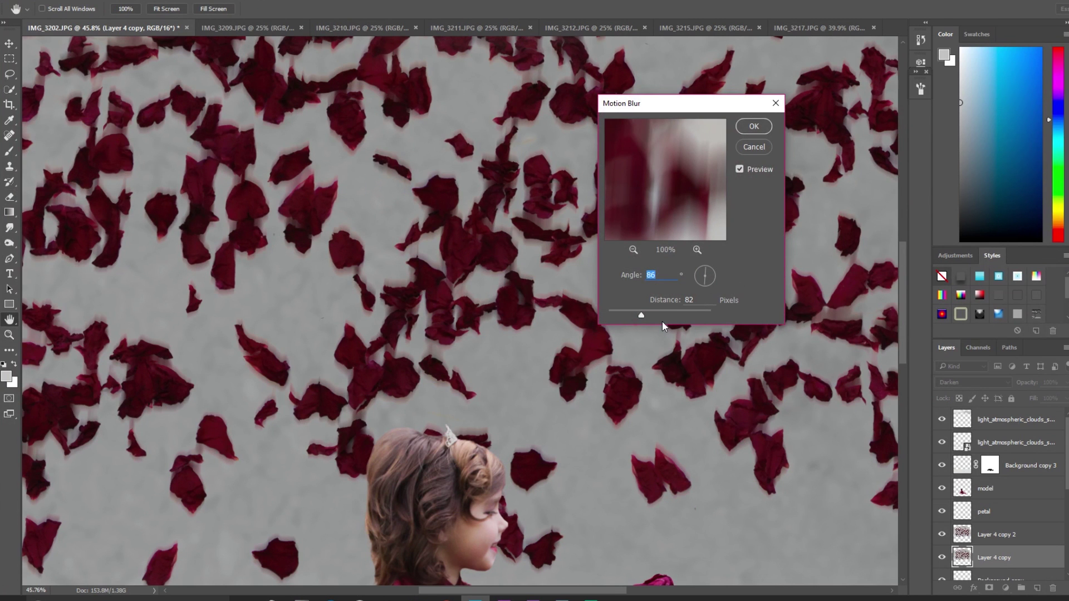
{"action": "left_click_drag", "start_coordinate": [640, 315], "coordinate": [634, 316]}
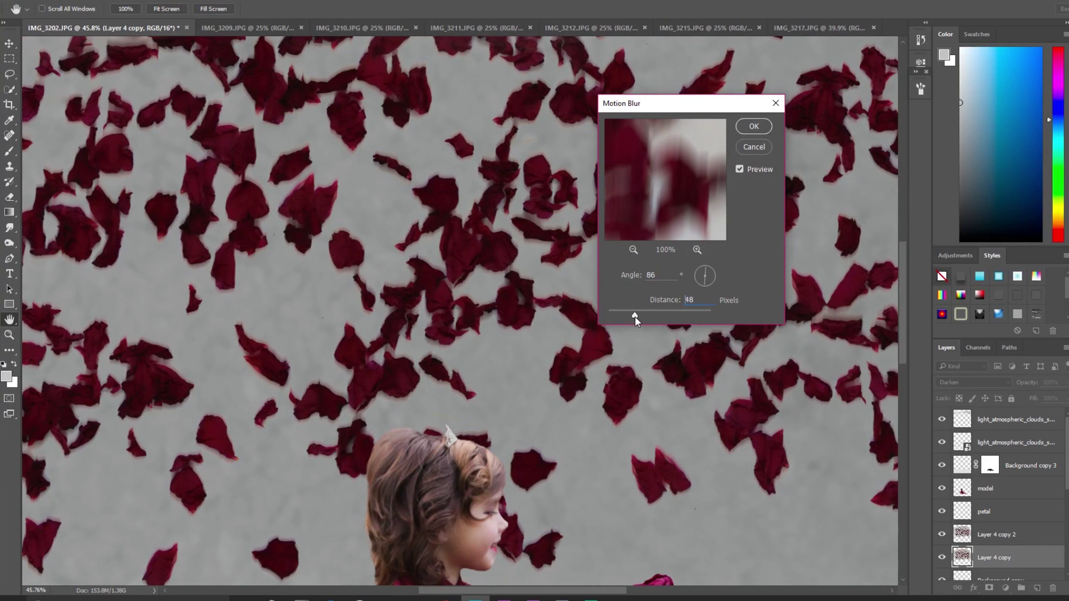
{"action": "left_click", "coordinate": [755, 127]}
{"action": "key", "text": "e"}
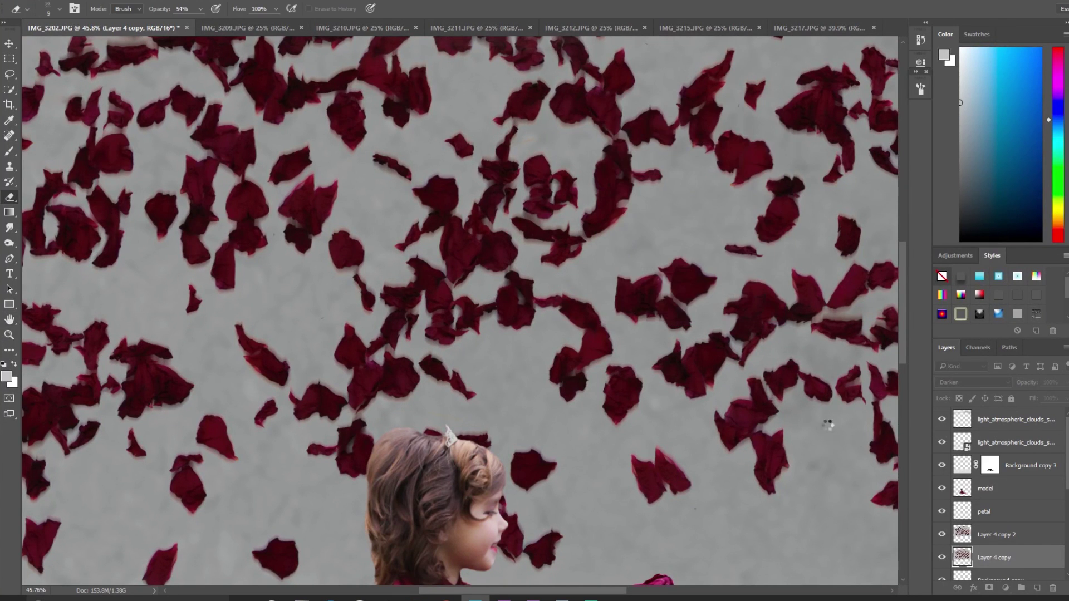
Compare the whole image with the sharp petal layer, Layer 4 copy 2, hidden and shown.
{"action": "scroll", "coordinate": [830, 430], "scroll_direction": "down", "scroll_amount": 3}
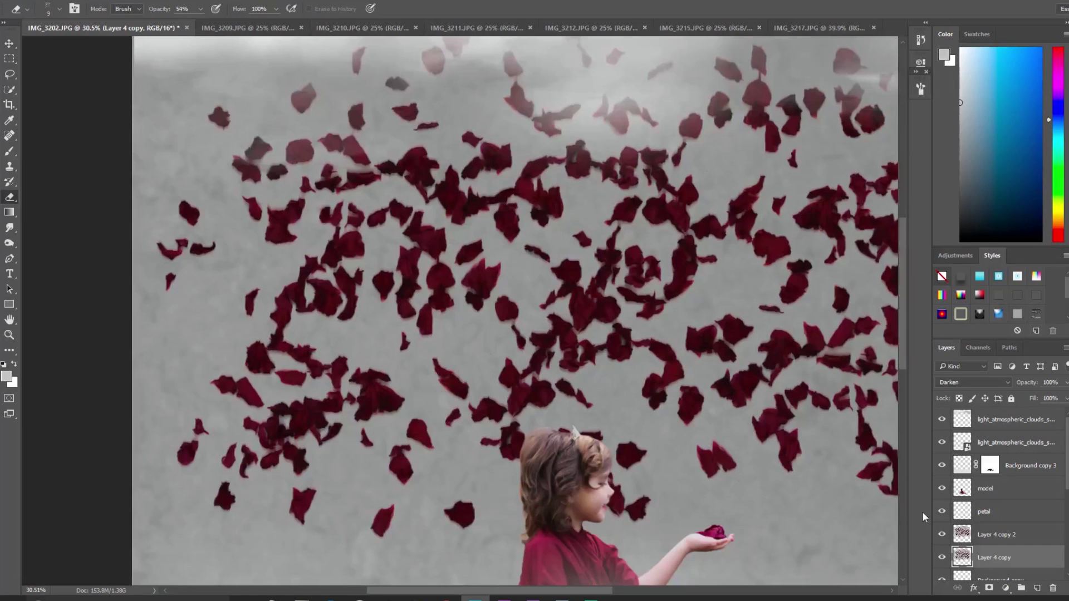
{"action": "key", "text": "ctrl+0"}
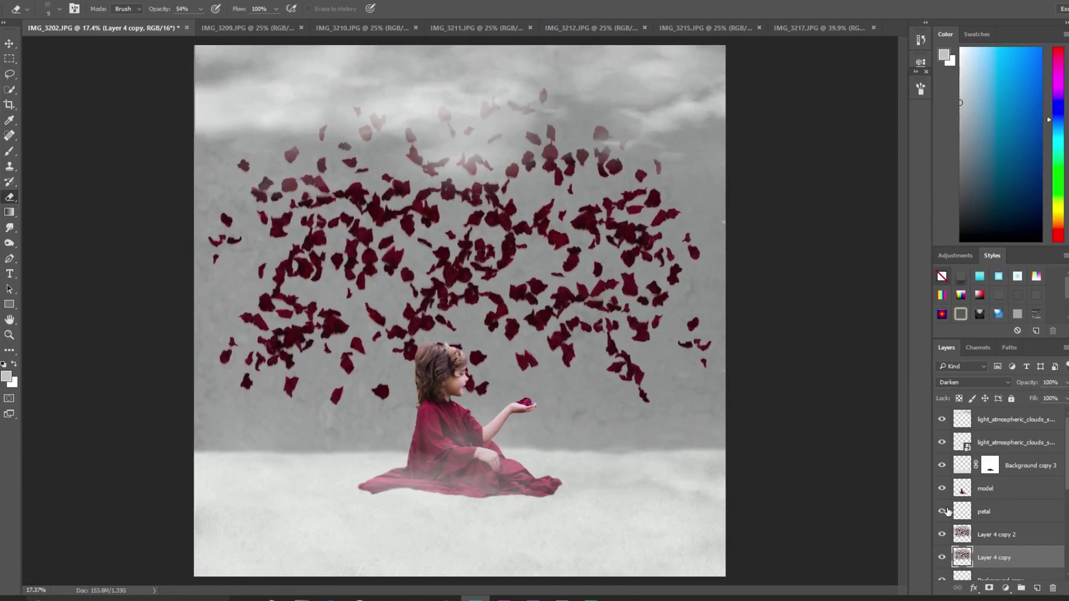
{"action": "left_click", "coordinate": [942, 535]}
{"action": "left_click", "coordinate": [942, 535]}
{"action": "left_click", "coordinate": [942, 535]}
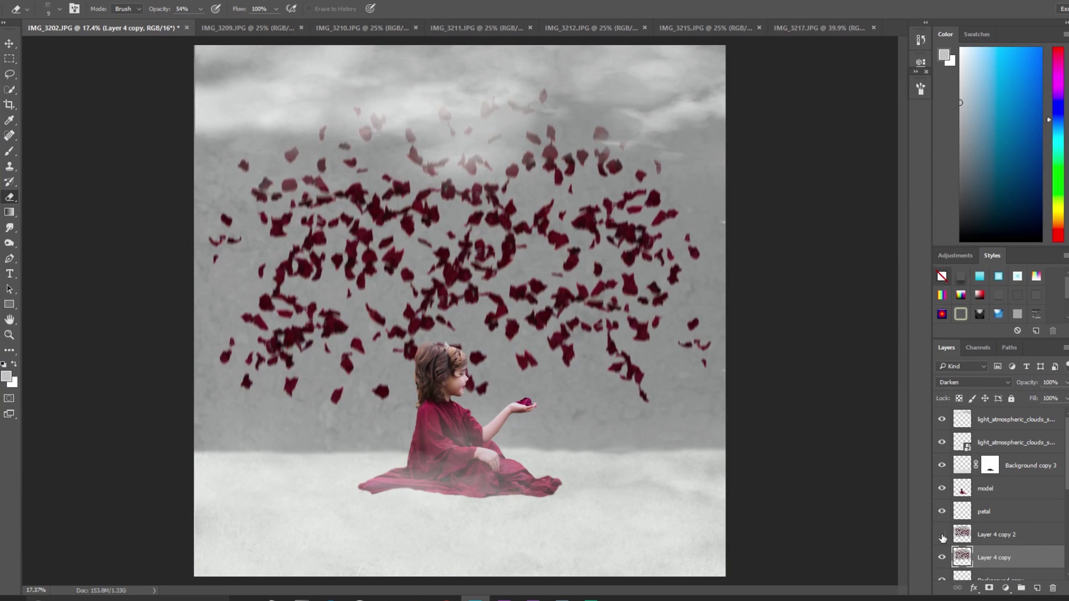
{"action": "left_click", "coordinate": [942, 536]}
{"action": "left_click", "coordinate": [942, 536]}
{"action": "left_click", "coordinate": [941, 535]}
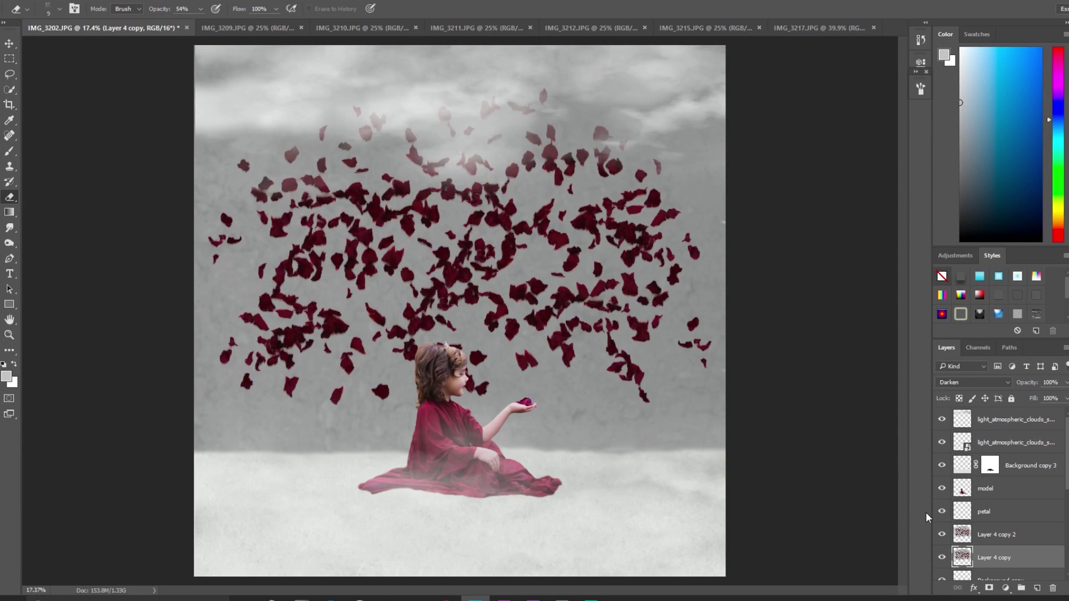
Reduce the opacity of the lower atmospheric clouds layer, the mist over the girl's dress, to 49%.
{"action": "scroll", "coordinate": [968, 526], "scroll_direction": "down", "scroll_amount": 2}
{"action": "left_click", "coordinate": [993, 536]}
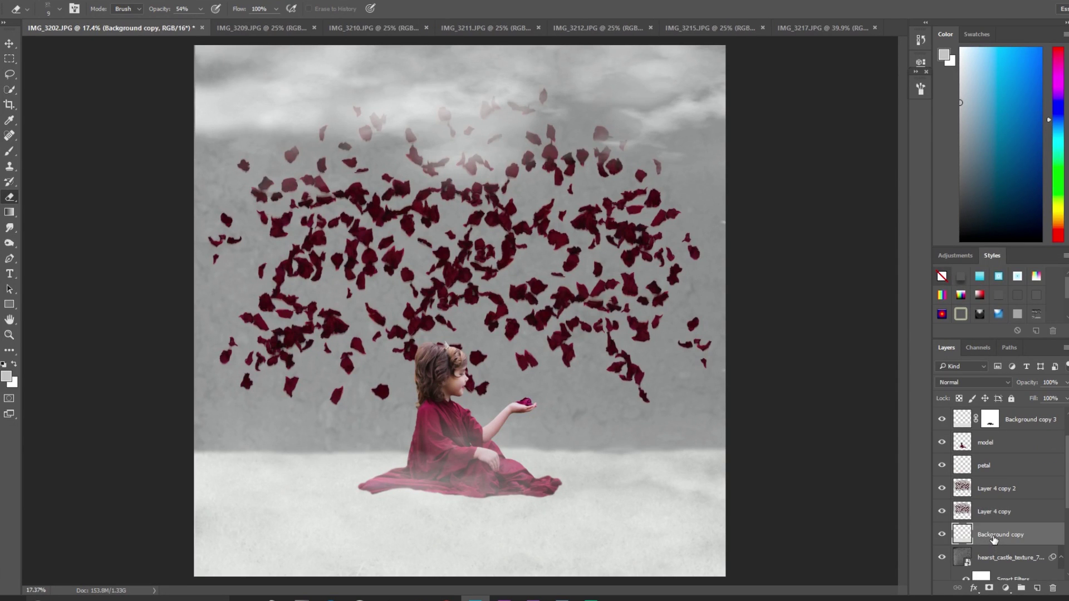
{"action": "scroll", "coordinate": [995, 464], "scroll_direction": "up", "scroll_amount": 1}
{"action": "left_click", "coordinate": [942, 422]}
{"action": "left_click", "coordinate": [942, 422]}
{"action": "left_click", "coordinate": [988, 422]}
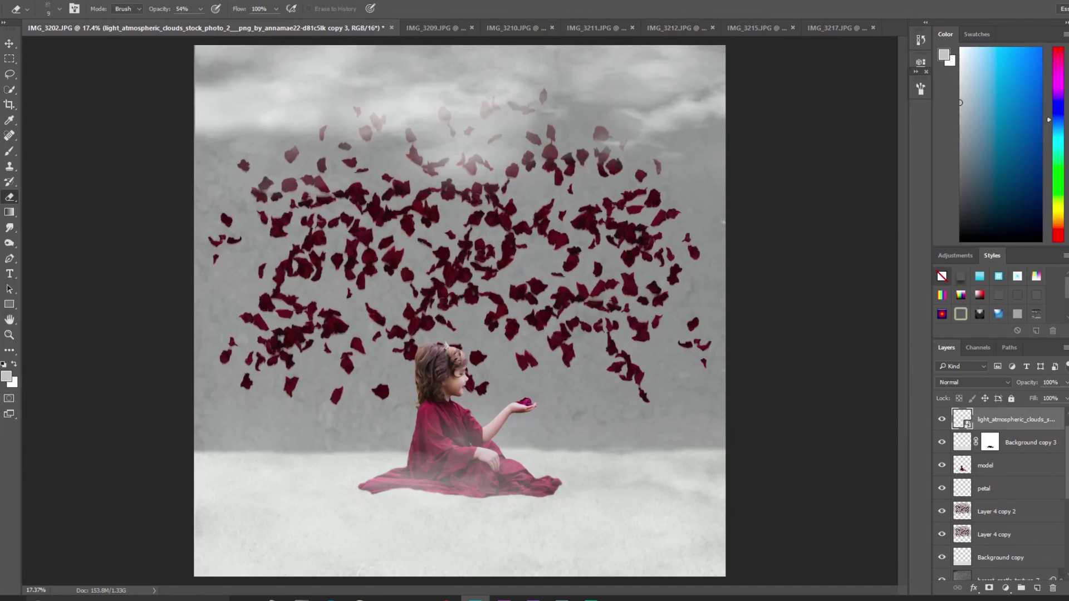
{"action": "left_click", "coordinate": [1066, 382]}
{"action": "left_click_drag", "start_coordinate": [1065, 396], "coordinate": [1037, 395]}
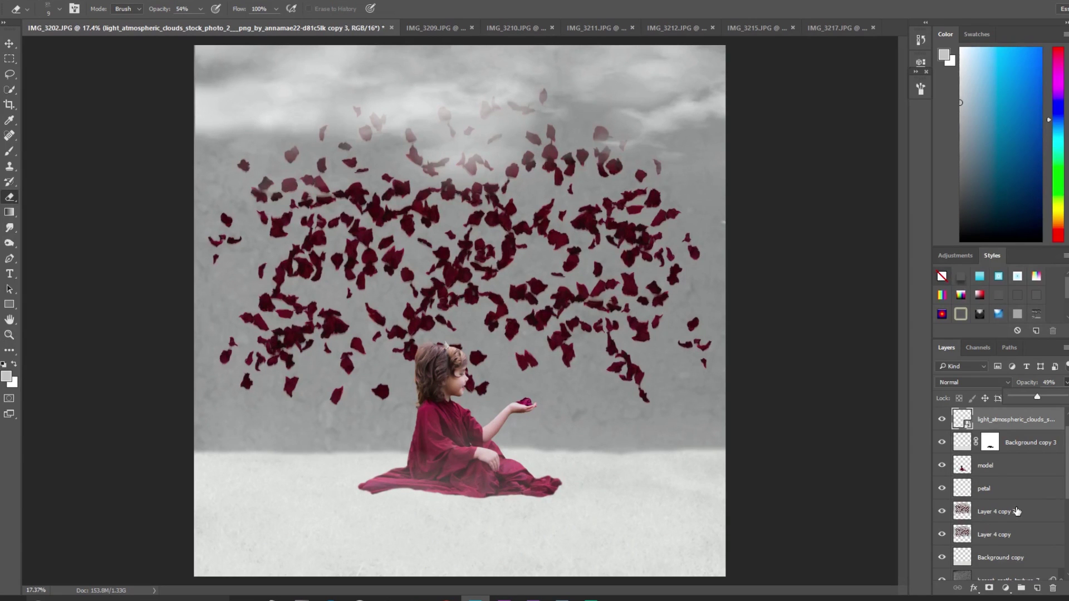
Flatten the composite into a single Background layer.
{"action": "key", "text": "ctrl+j"}
{"action": "scroll", "coordinate": [817, 469], "scroll_direction": "down", "scroll_amount": 2}
{"action": "scroll", "coordinate": [816, 467], "scroll_direction": "down", "scroll_amount": 2}
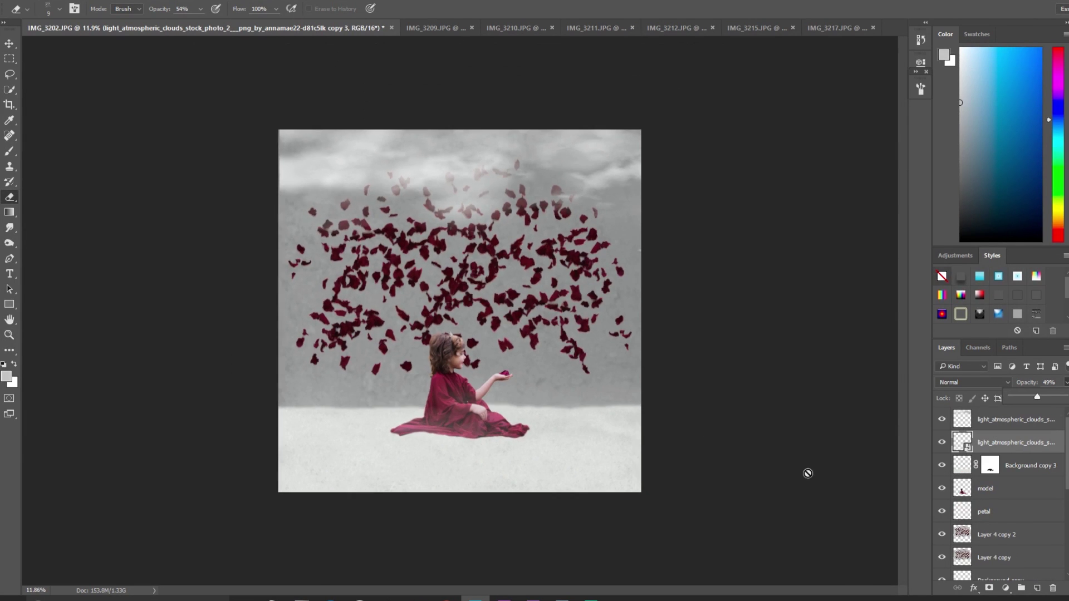
{"action": "right_click", "coordinate": [1019, 534]}
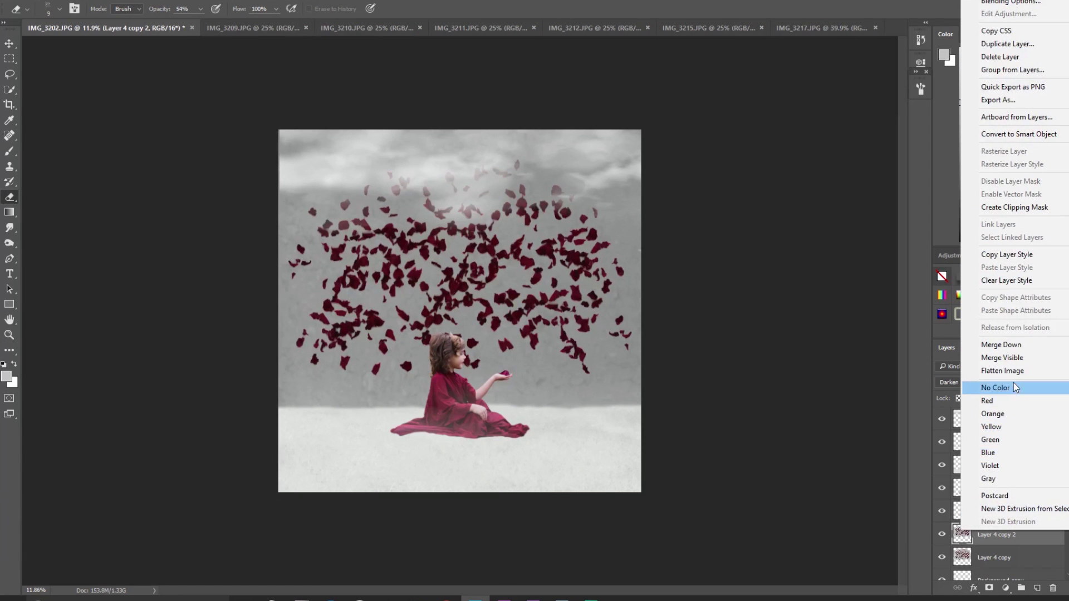
{"action": "left_click", "coordinate": [1011, 373]}
{"action": "key", "text": "Return"}
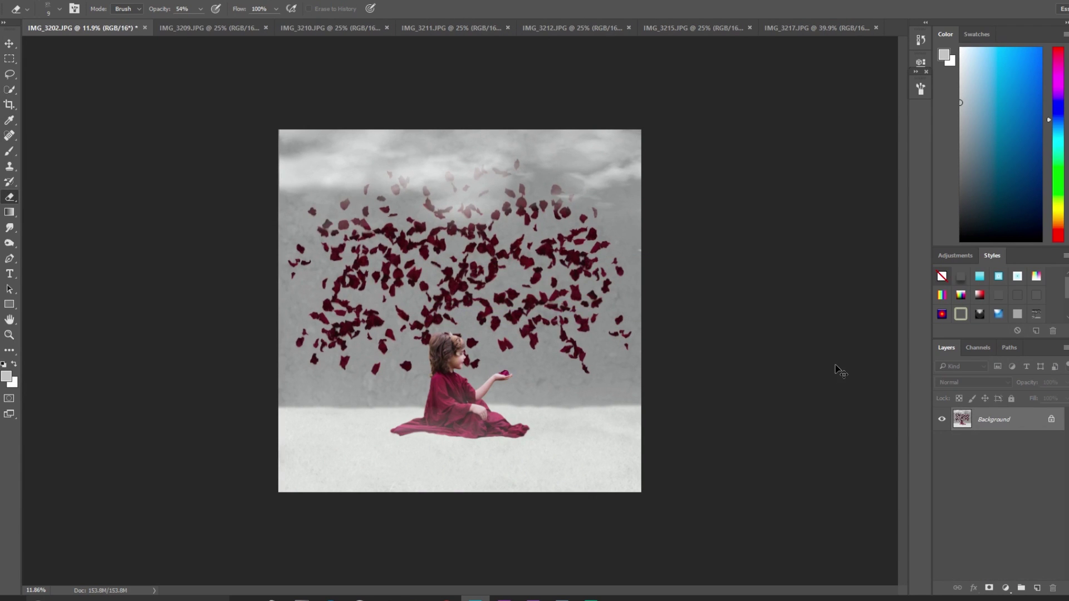
Save the flattened image as a TIFF named IMG_3202 in the FrozenBeauty folder.
{"action": "key", "text": "ctrl+shift+s"}
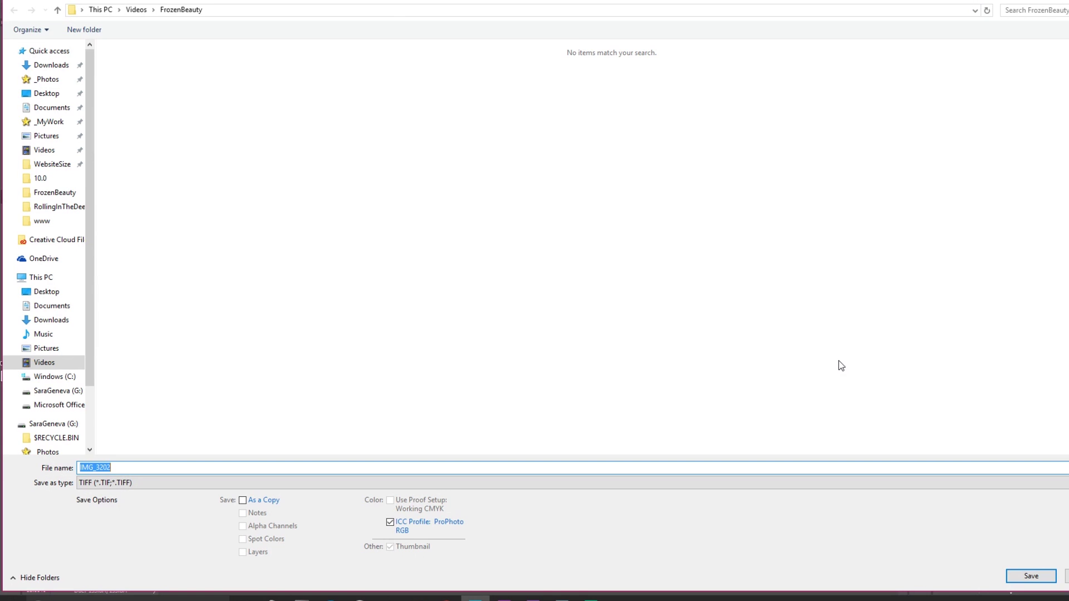
{"action": "key", "text": "Return"}
{"action": "key", "text": "Return"}
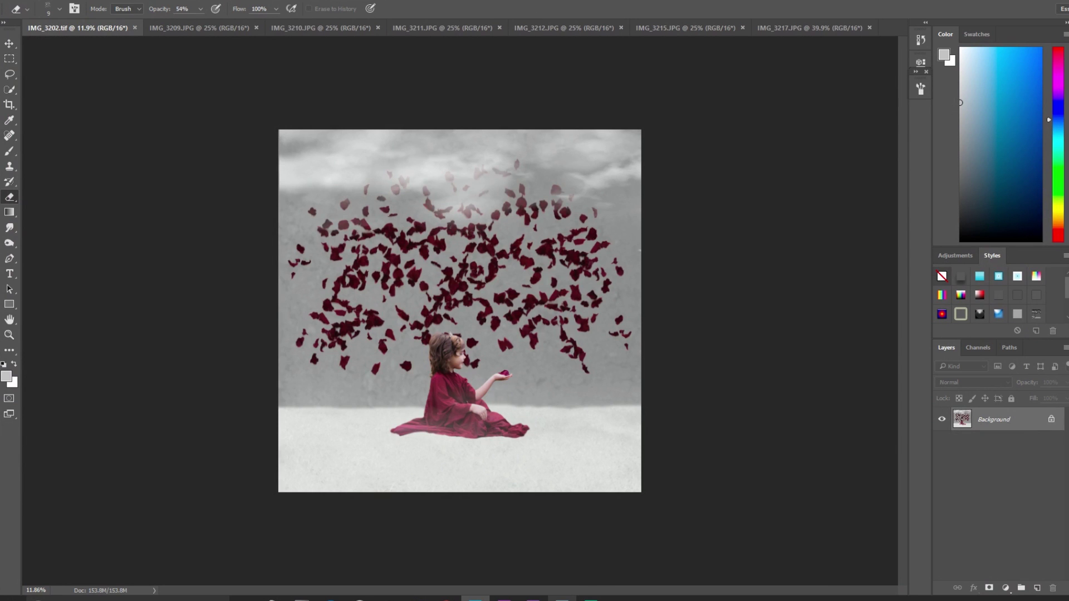
Switch to Lightroom and select the sixth photo in the FrozenBeauty folder, showing the girl seated on the grass.
{"action": "mouse_move", "coordinate": [563, 598]}
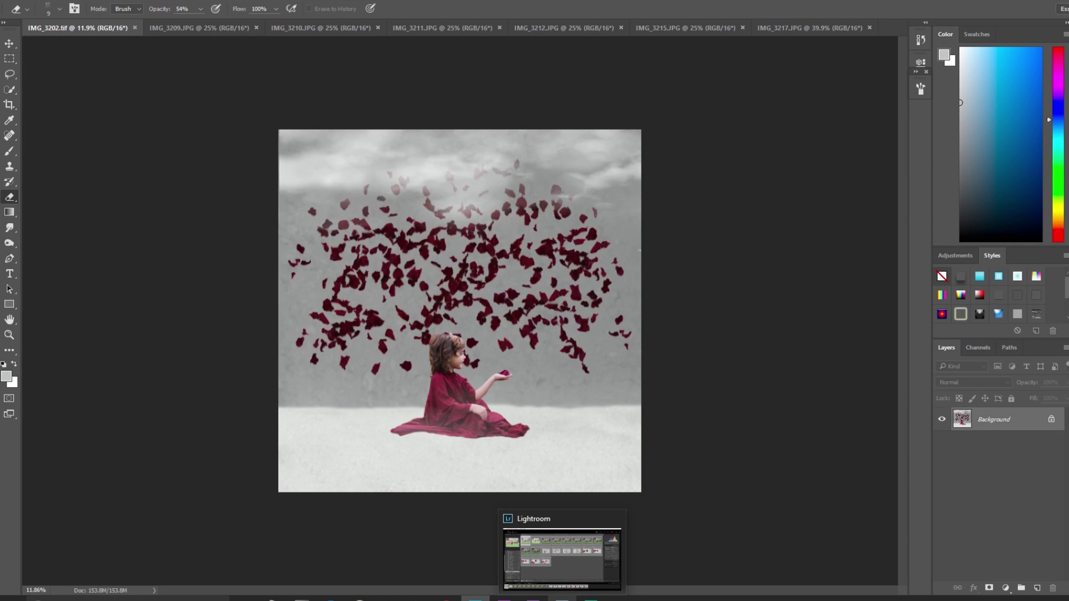
{"action": "left_click", "coordinate": [562, 599]}
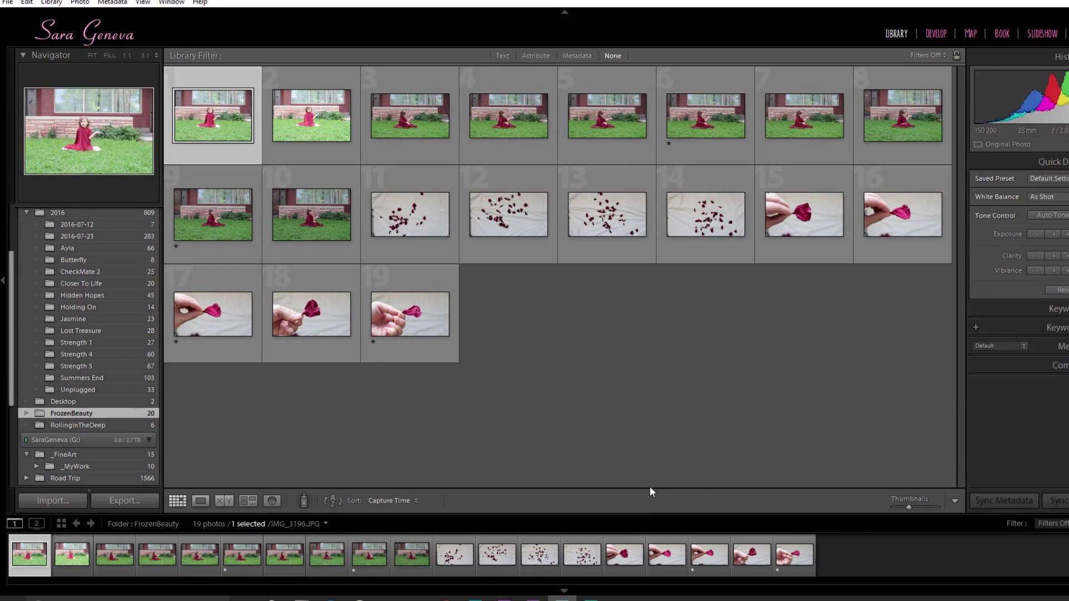
{"action": "left_click", "coordinate": [707, 121]}
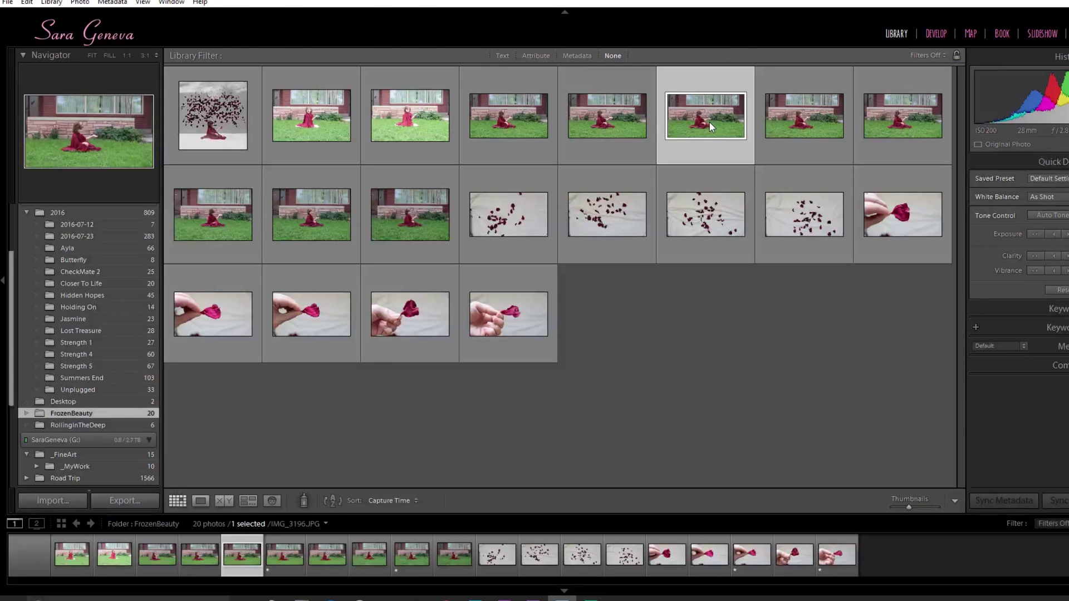
Open the IMG_3202.tif composite in the Develop module and activate the Adjustment Brush.
{"action": "left_click_drag", "start_coordinate": [709, 126], "coordinate": [935, 28]}
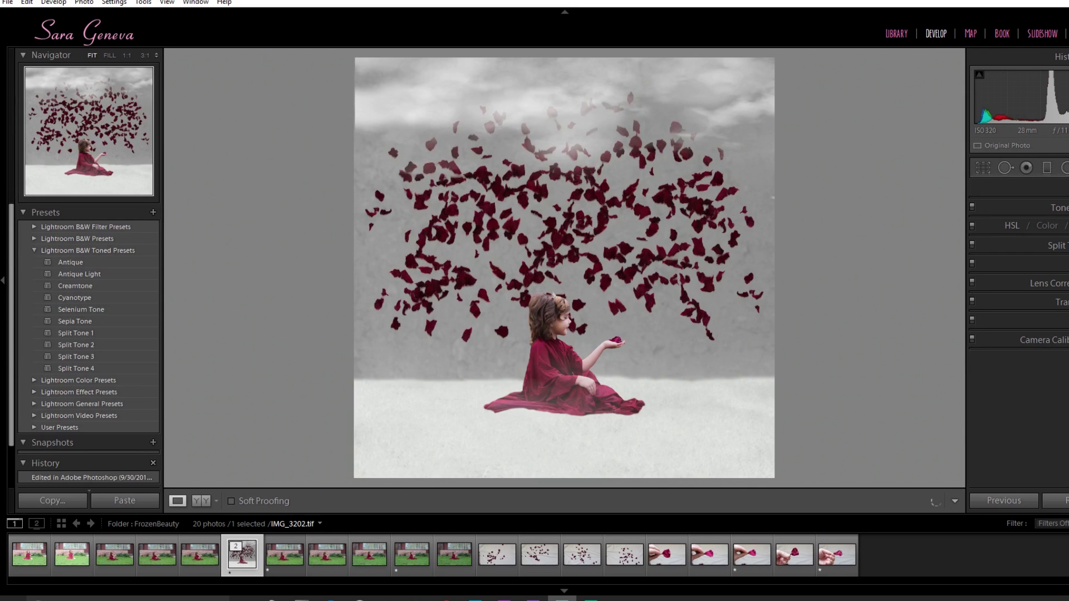
{"action": "key", "text": "t"}
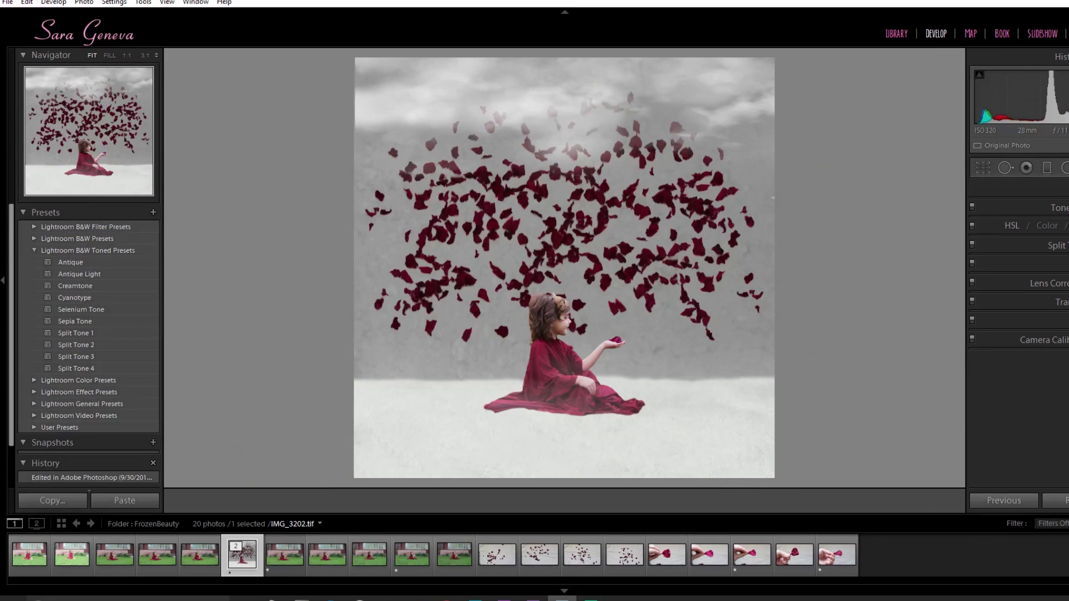
{"action": "key", "text": "k"}
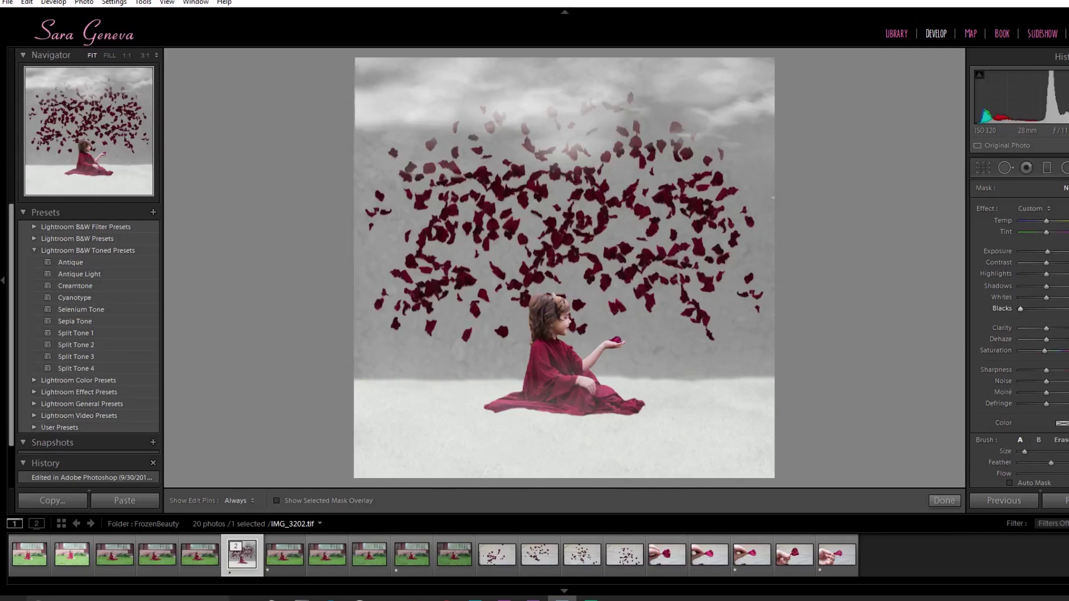
Paint over the composite with an enlarged adjustment brush using raised contrast, slightly raised clarity and neutral saturation, and finish the brush edit.
{"action": "double_click", "coordinate": [1045, 350]}
{"action": "left_click_drag", "start_coordinate": [1046, 263], "coordinate": [1055, 262]}
{"action": "left_click_drag", "start_coordinate": [1047, 328], "coordinate": [1048, 328]}
{"action": "scroll", "coordinate": [429, 290], "scroll_direction": "up", "scroll_amount": 3}
{"action": "scroll", "coordinate": [378, 146], "scroll_direction": "up", "scroll_amount": 3}
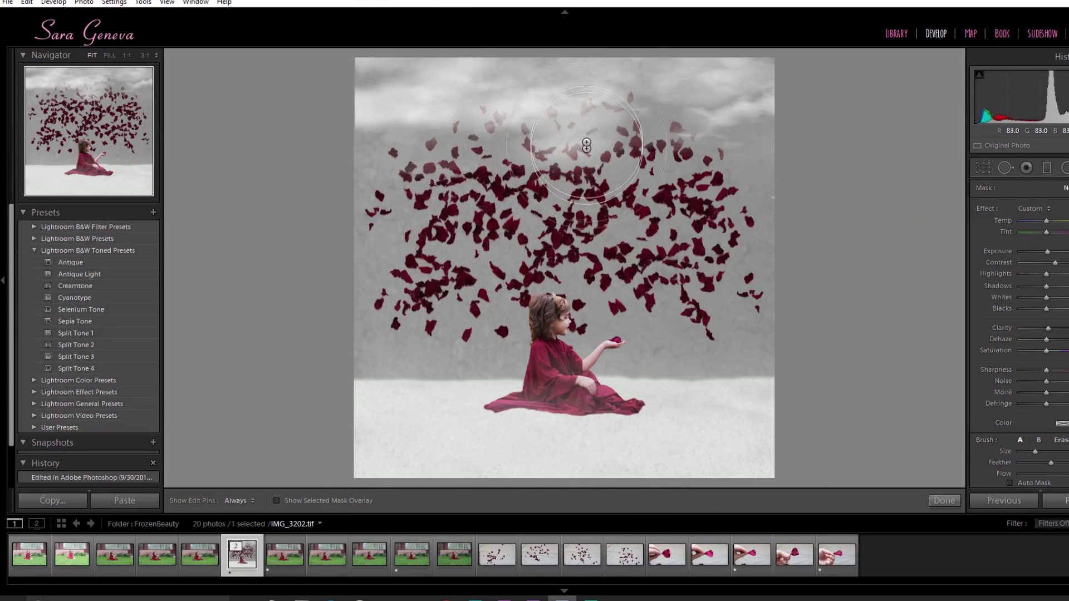
{"action": "left_click", "coordinate": [373, 105]}
{"action": "key", "text": "h"}
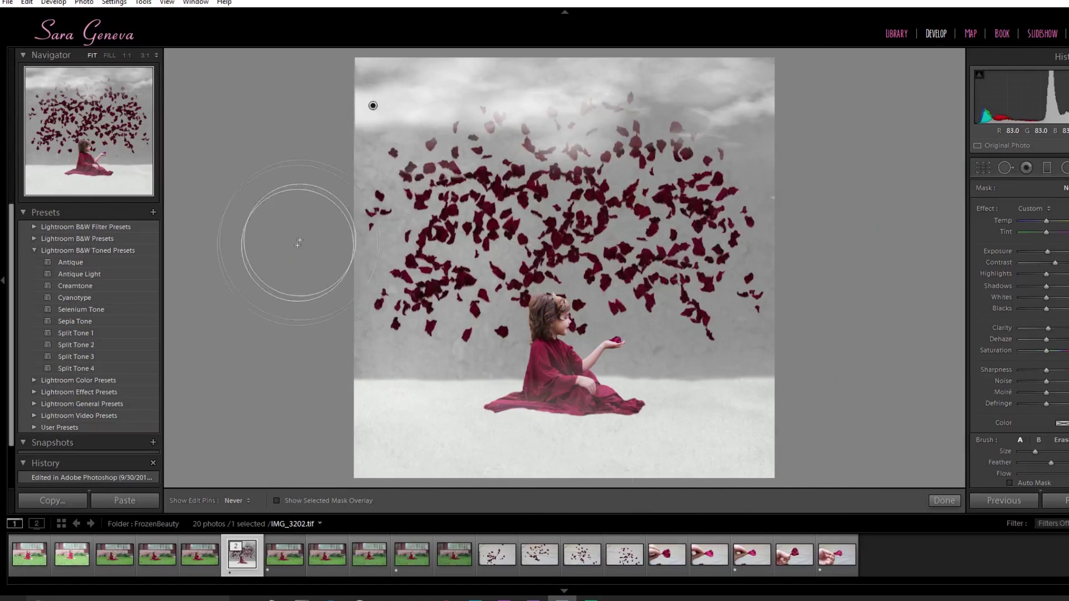
{"action": "left_click_drag", "start_coordinate": [624, 410], "coordinate": [848, 449]}
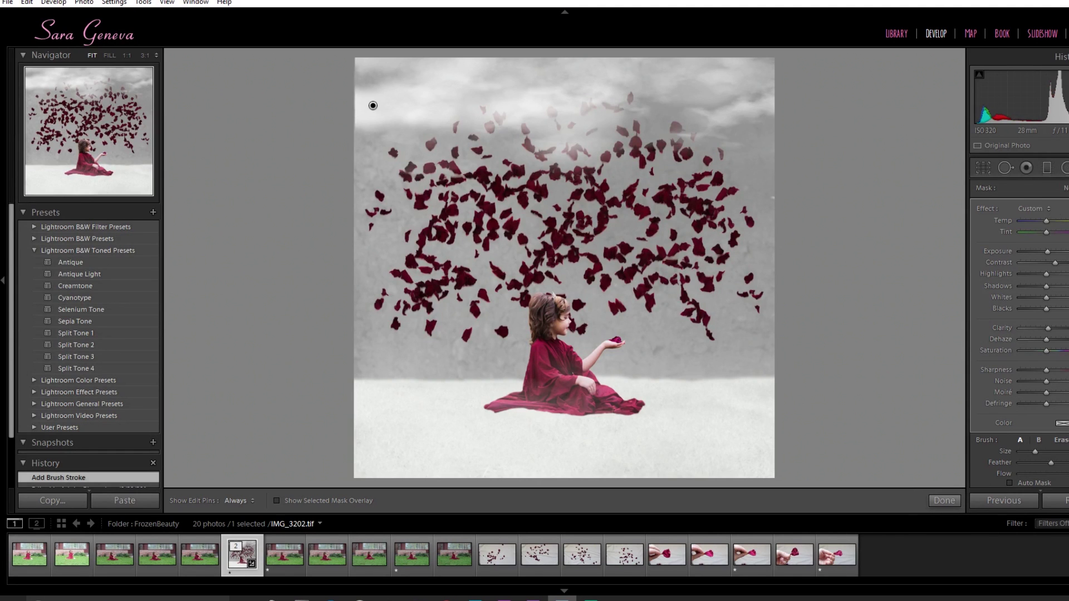
{"action": "left_click", "coordinate": [944, 501]}
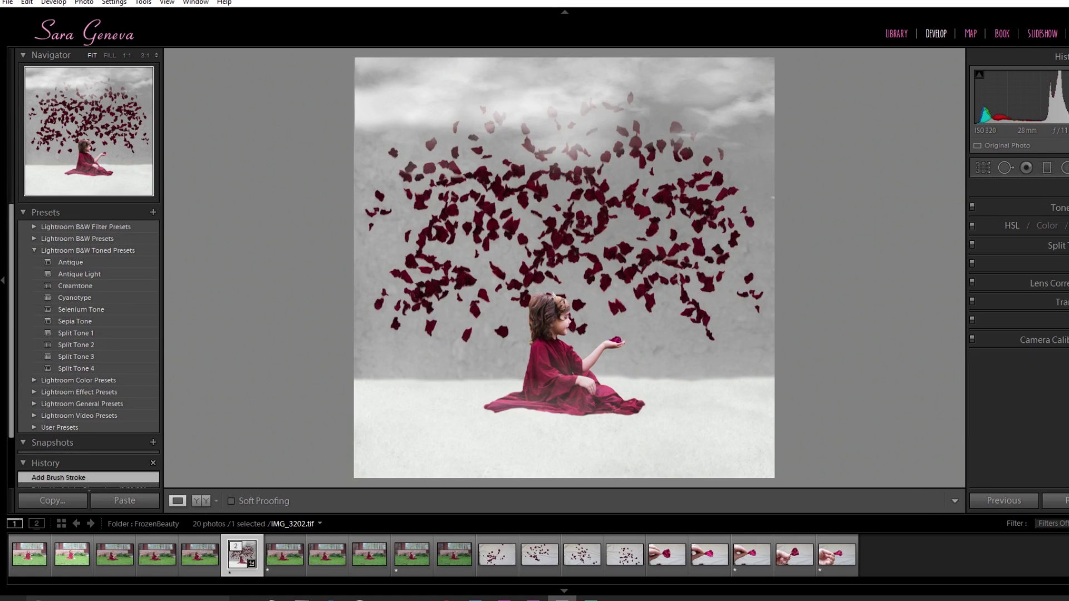
In Camera Calibration, set the green primary hue to 48 and shift the red primary hue slightly below zero.
{"action": "left_click", "coordinate": [1052, 339]}
{"action": "scroll", "coordinate": [1056, 419], "scroll_direction": "down", "scroll_amount": 1}
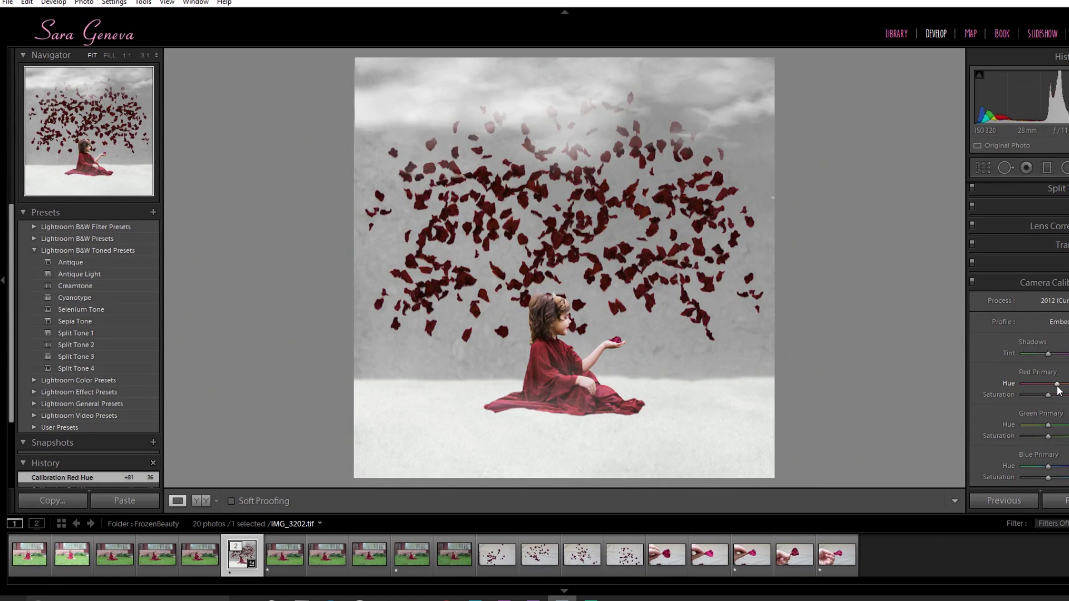
{"action": "mouse_move", "coordinate": [1047, 425]}
{"action": "left_mouse_down"}
{"action": "mouse_move", "coordinate": [1037, 426]}
{"action": "mouse_move", "coordinate": [1059, 432]}
{"action": "mouse_move", "coordinate": [1050, 427]}
{"action": "left_mouse_up"}
{"action": "left_click", "coordinate": [1061, 425]}
{"action": "left_click", "coordinate": [1037, 384]}
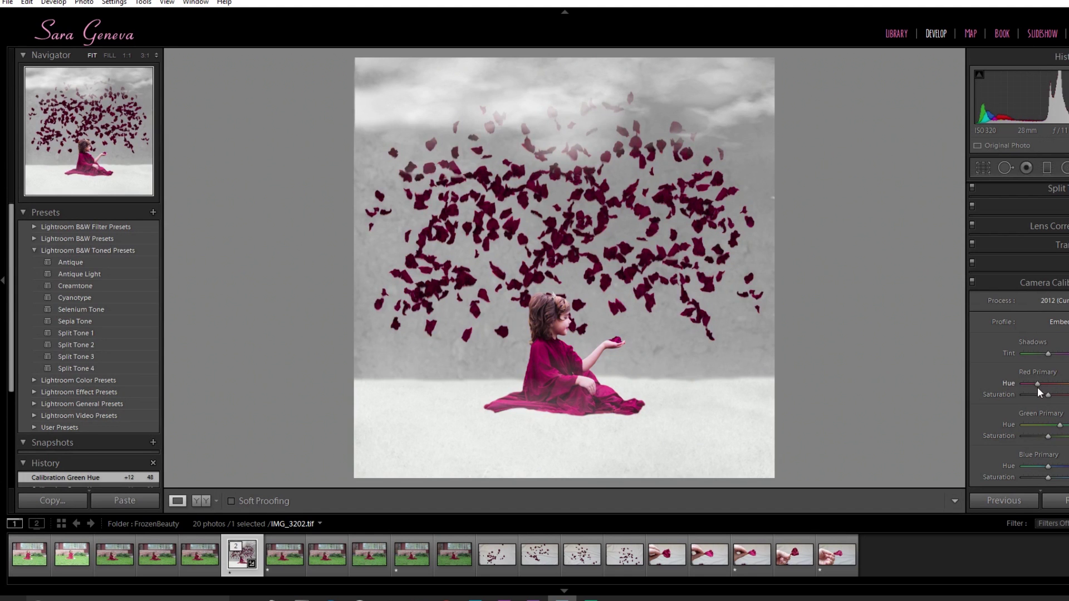
{"action": "left_click_drag", "start_coordinate": [1039, 389], "coordinate": [1041, 388]}
Set the blue primary hue in Camera Calibration to 43.
{"action": "mouse_move", "coordinate": [1037, 467]}
{"action": "left_mouse_down"}
{"action": "mouse_move", "coordinate": [1062, 467]}
{"action": "mouse_move", "coordinate": [1047, 467]}
{"action": "left_mouse_up"}
{"action": "left_click", "coordinate": [1061, 466]}
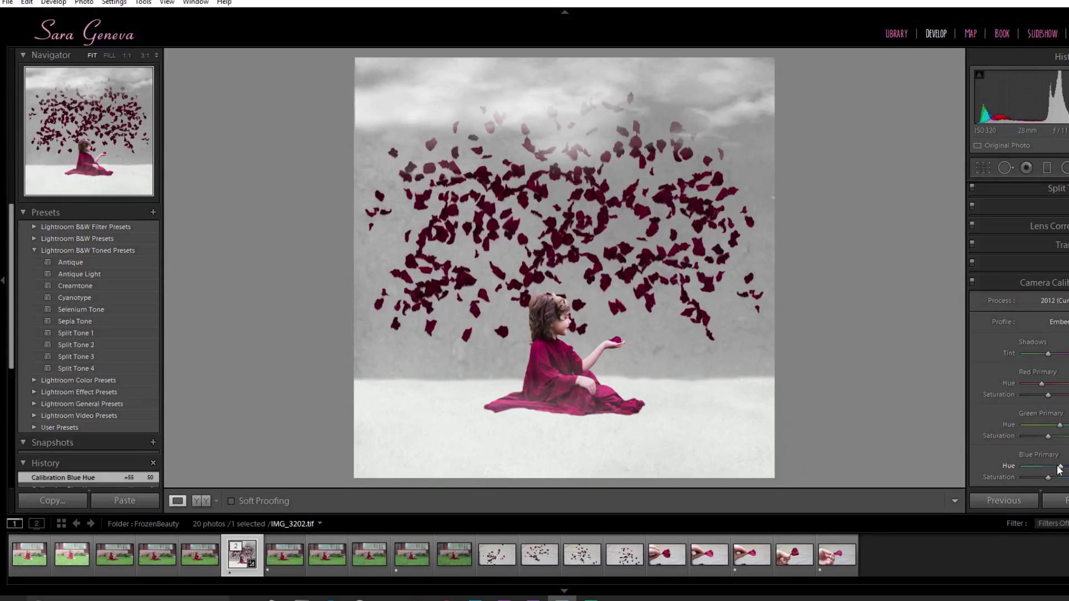
{"action": "left_click_drag", "start_coordinate": [1057, 466], "coordinate": [1054, 465]}
Compare the image with the camera calibration switched off and on, and close the calibration settings.
{"action": "left_click", "coordinate": [972, 282]}
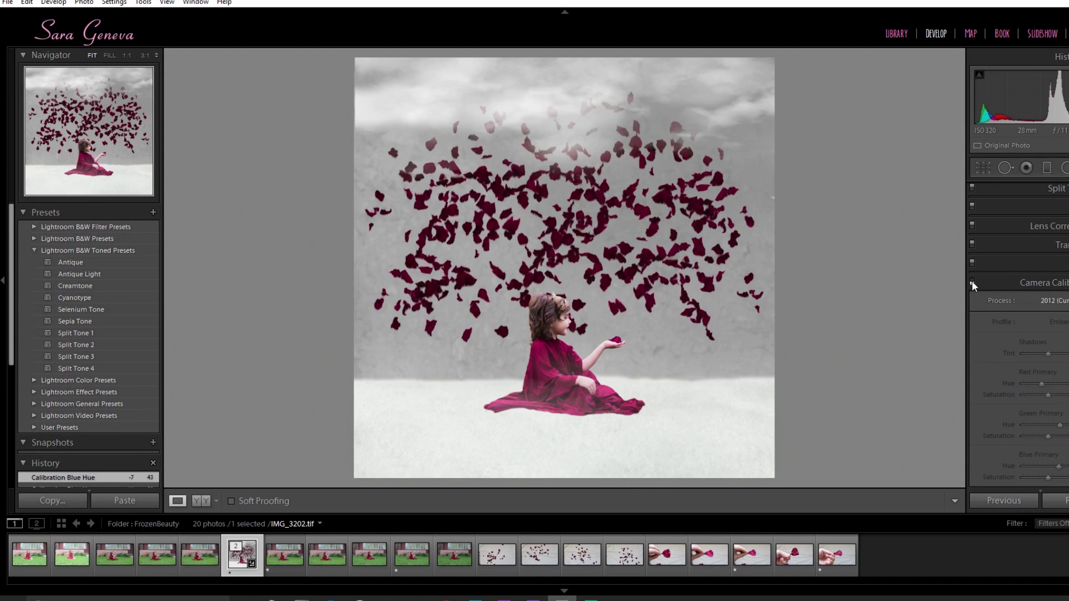
{"action": "left_click", "coordinate": [971, 282]}
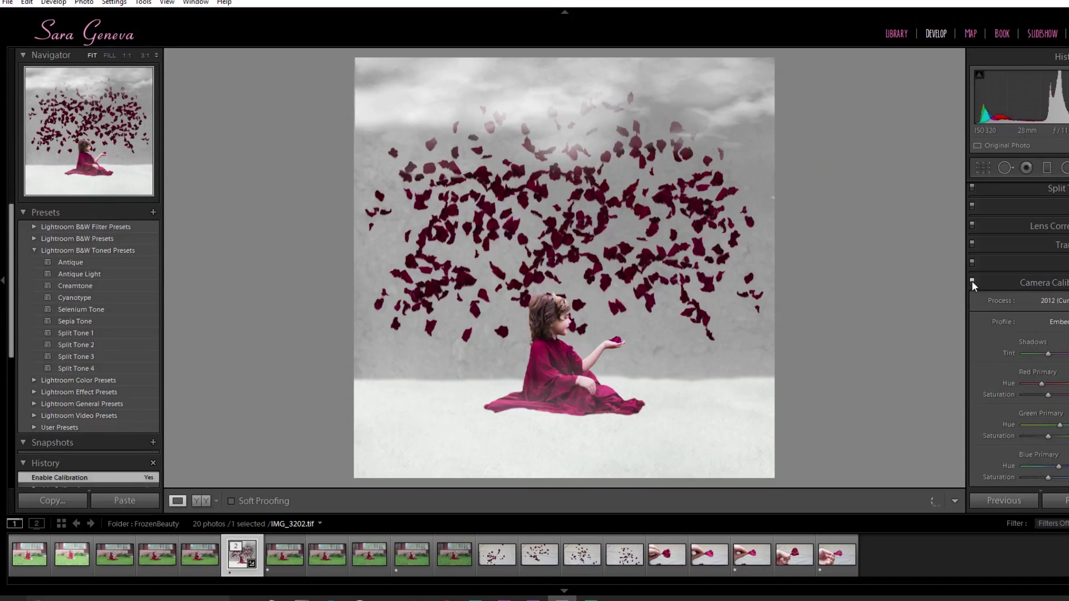
{"action": "left_click", "coordinate": [971, 282]}
{"action": "left_click", "coordinate": [971, 282]}
{"action": "left_click", "coordinate": [1035, 283]}
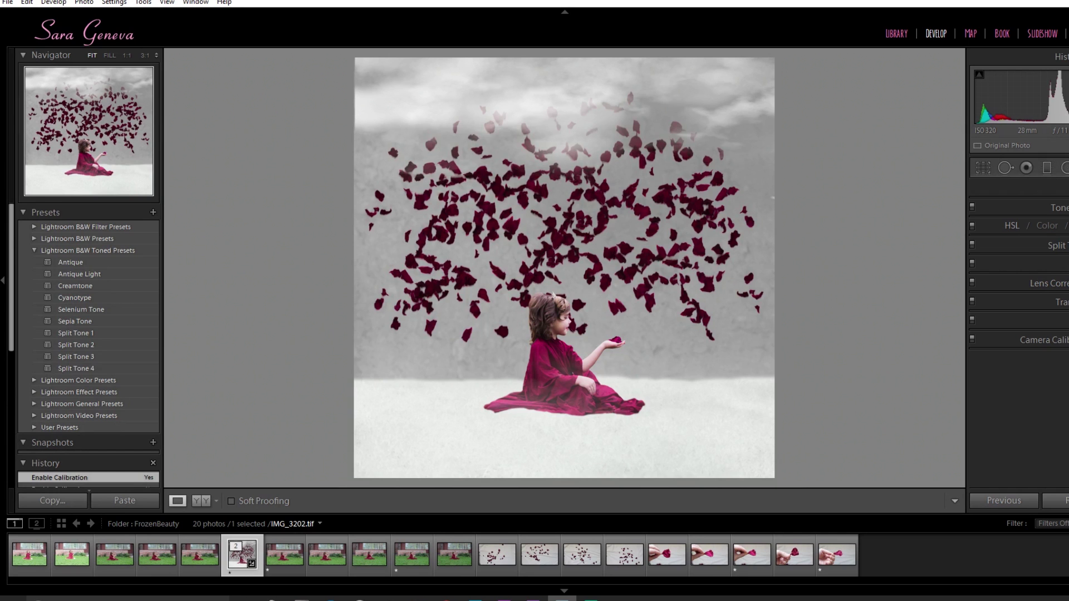
{"action": "left_click", "coordinate": [1035, 188]}
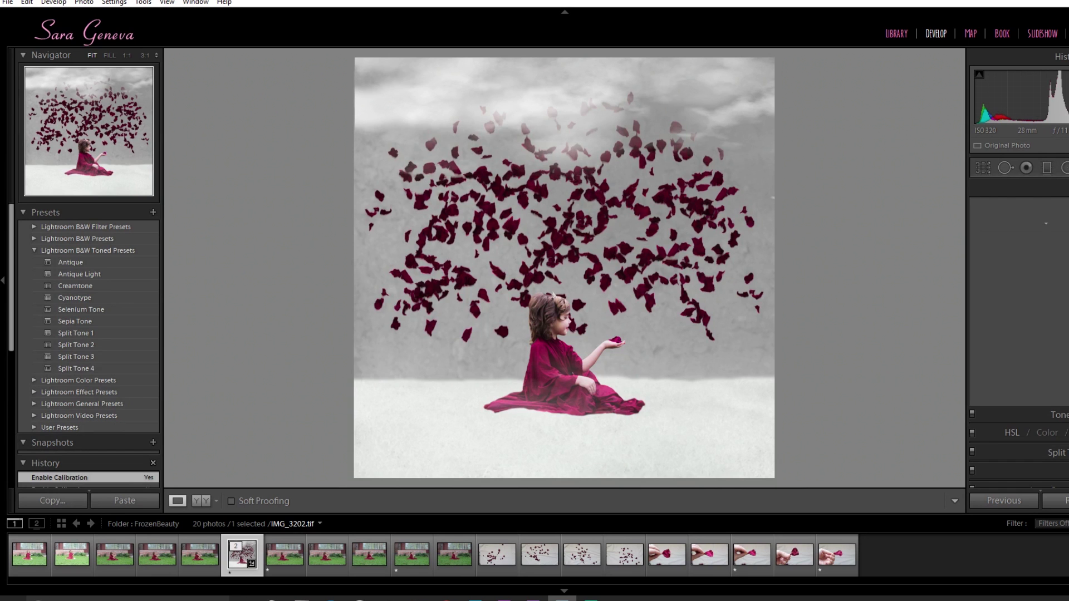
Set up a new adjustment brush with slightly negative exposure and contrast reset to neutral.
{"action": "key", "text": "k"}
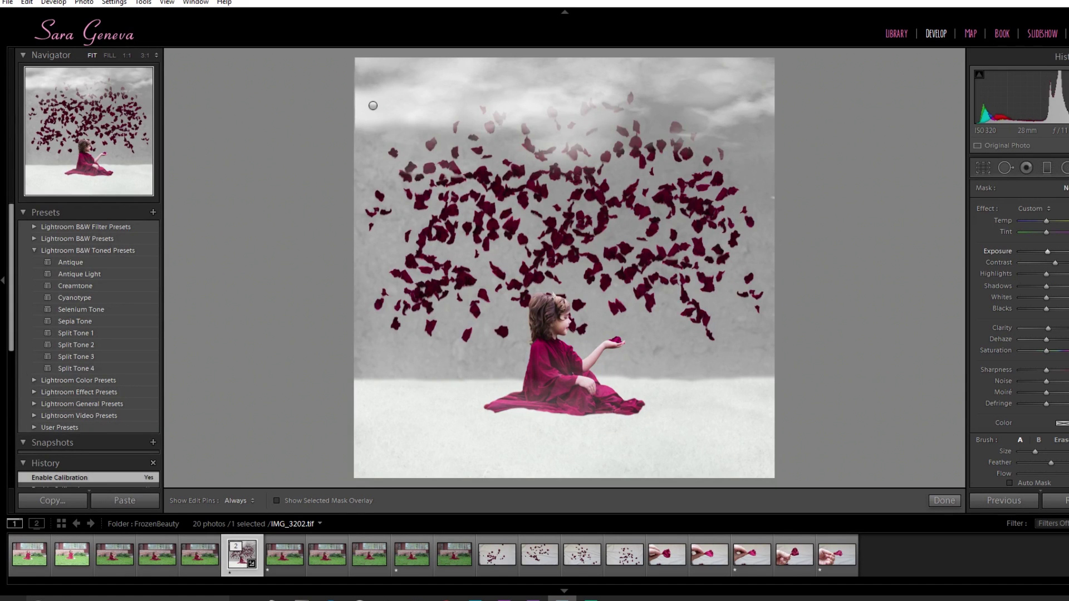
{"action": "scroll", "coordinate": [1019, 334], "scroll_direction": "down", "scroll_amount": 4}
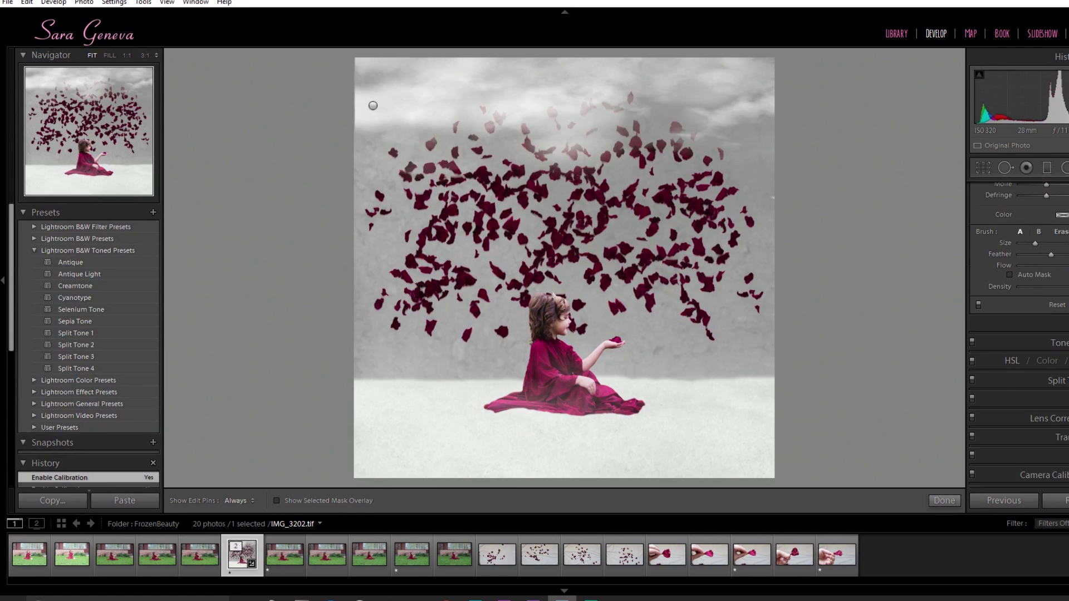
{"action": "left_click", "coordinate": [1060, 455]}
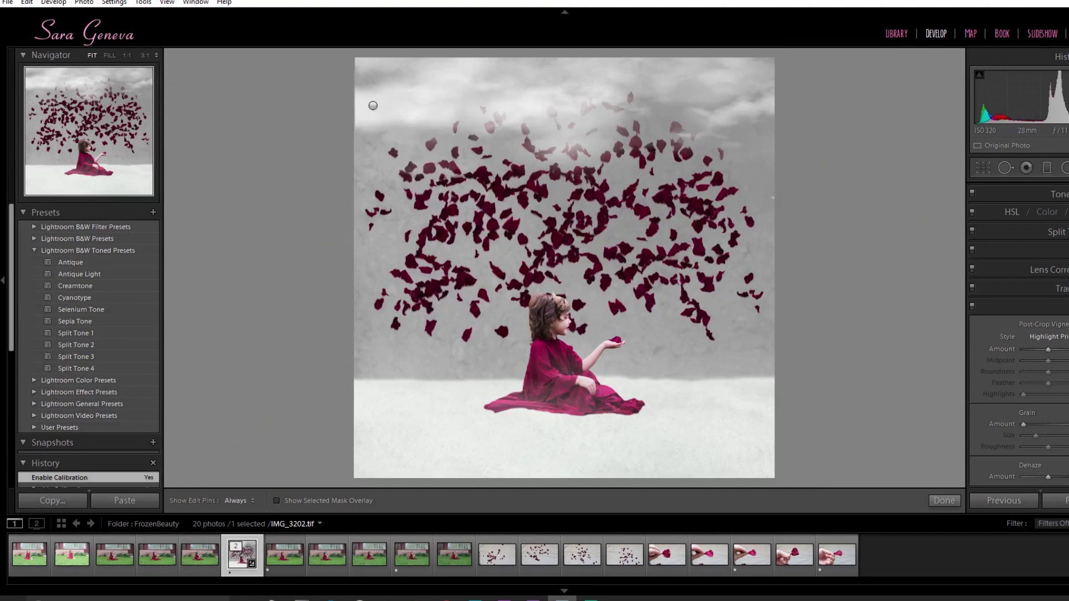
{"action": "scroll", "coordinate": [1063, 307], "scroll_direction": "up", "scroll_amount": 6}
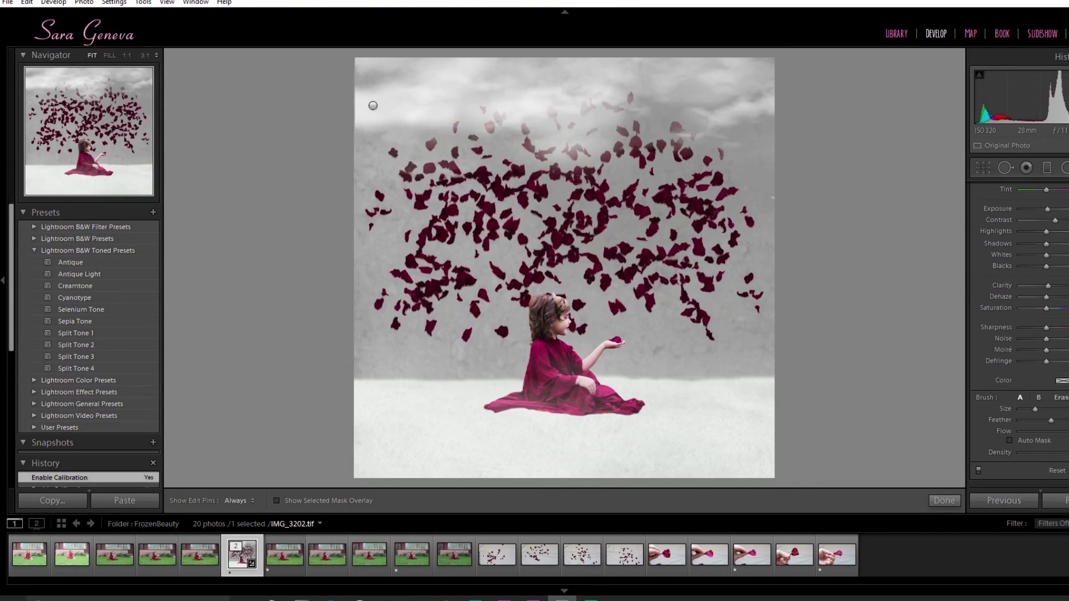
{"action": "left_click_drag", "start_coordinate": [1047, 254], "coordinate": [1043, 255]}
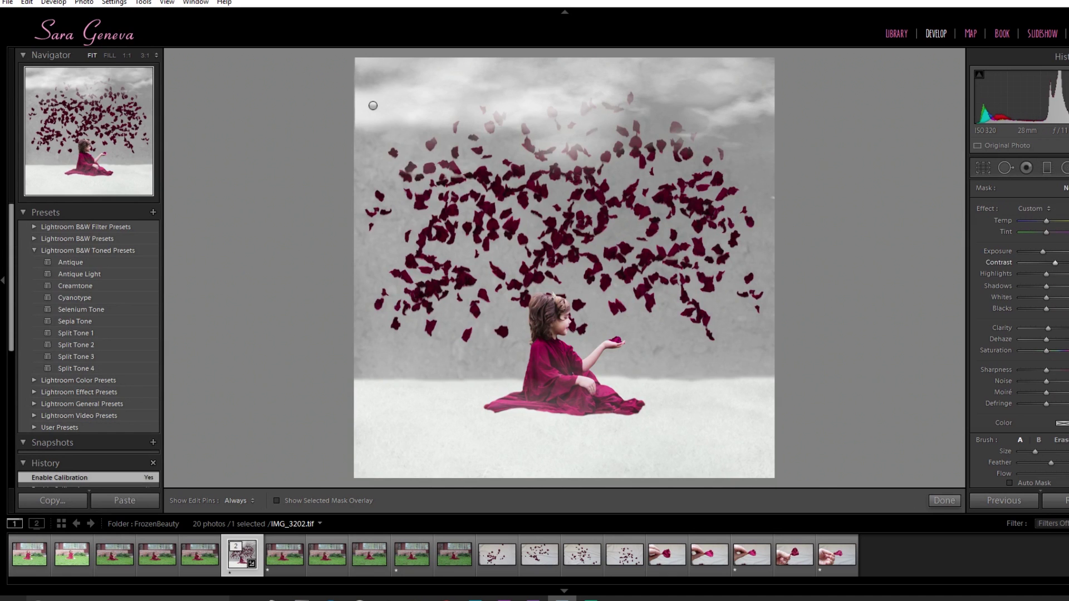
{"action": "double_click", "coordinate": [998, 262]}
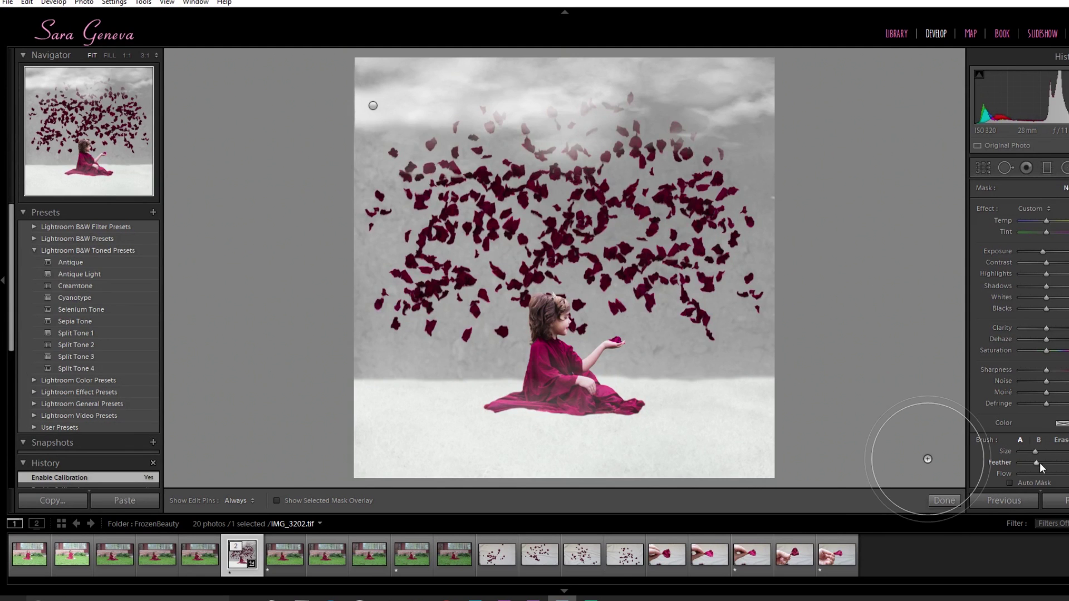
Raise the brush feather and paint the darkening along the image's right edge, left edge and cloudy top.
{"action": "scroll", "coordinate": [1002, 423], "scroll_direction": "down", "scroll_amount": 5}
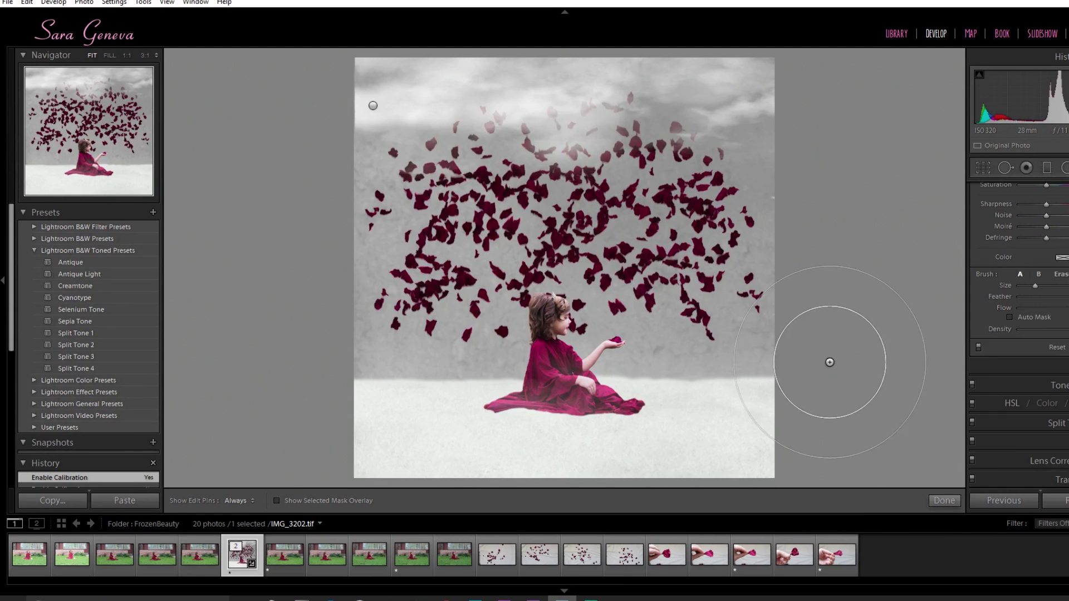
{"action": "mouse_move", "coordinate": [768, 398]}
{"action": "left_mouse_down"}
{"action": "mouse_move", "coordinate": [830, 317]}
{"action": "mouse_move", "coordinate": [809, 165]}
{"action": "mouse_move", "coordinate": [835, 316]}
{"action": "left_mouse_up"}
{"action": "key", "text": "h"}
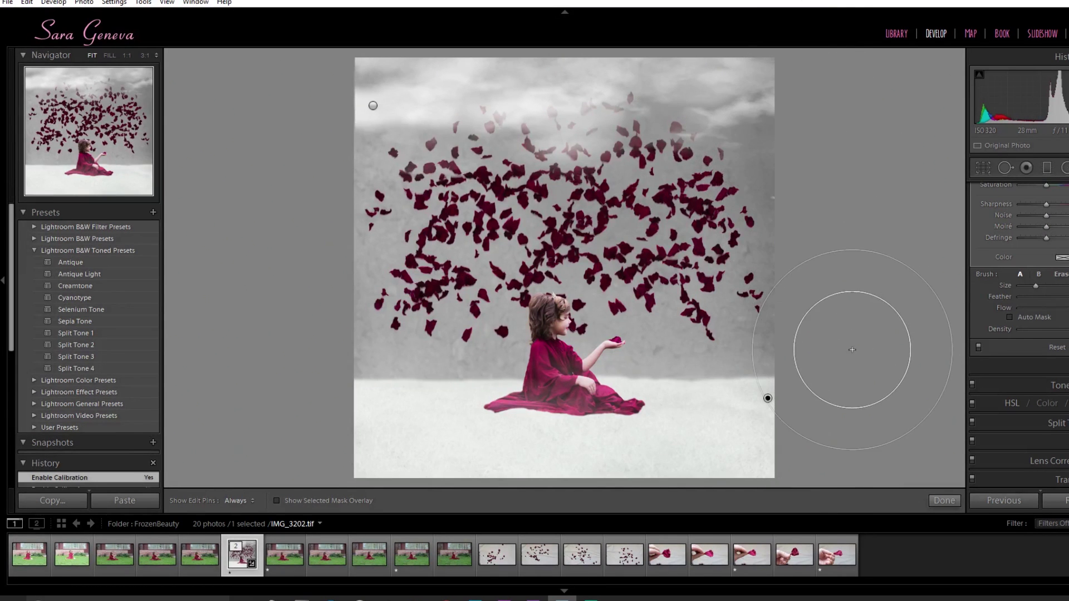
{"action": "key", "text": "h"}
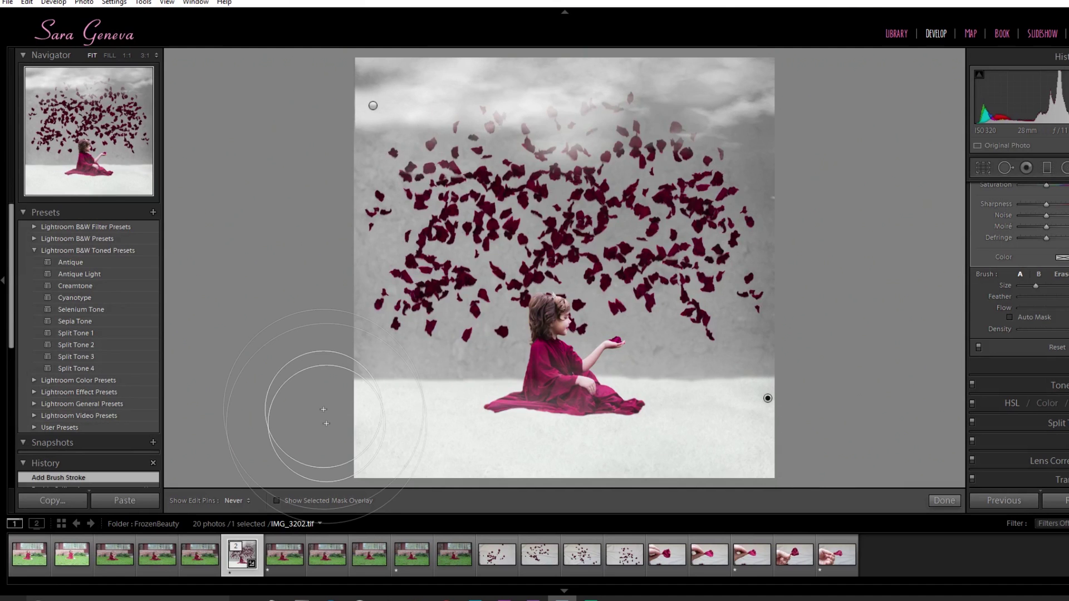
{"action": "mouse_move", "coordinate": [323, 410]}
{"action": "left_mouse_down"}
{"action": "mouse_move", "coordinate": [349, 314]}
{"action": "mouse_move", "coordinate": [372, 99]}
{"action": "mouse_move", "coordinate": [390, 68]}
{"action": "mouse_move", "coordinate": [437, 68]}
{"action": "left_mouse_up"}
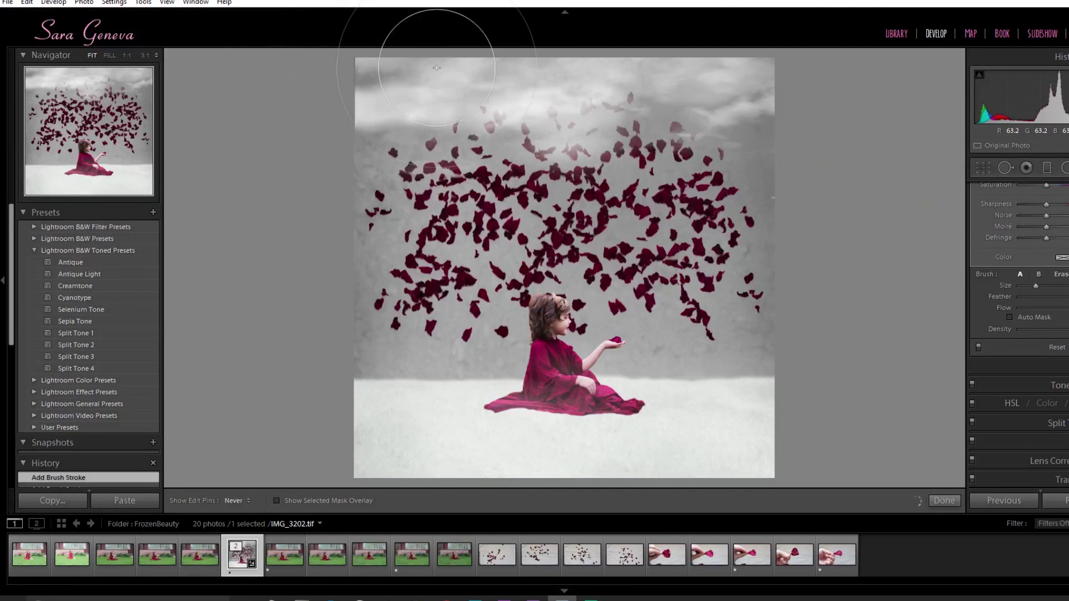
{"action": "mouse_move", "coordinate": [437, 67]}
{"action": "left_mouse_down"}
{"action": "mouse_move", "coordinate": [445, 22]}
{"action": "mouse_move", "coordinate": [855, 178]}
{"action": "left_mouse_up"}
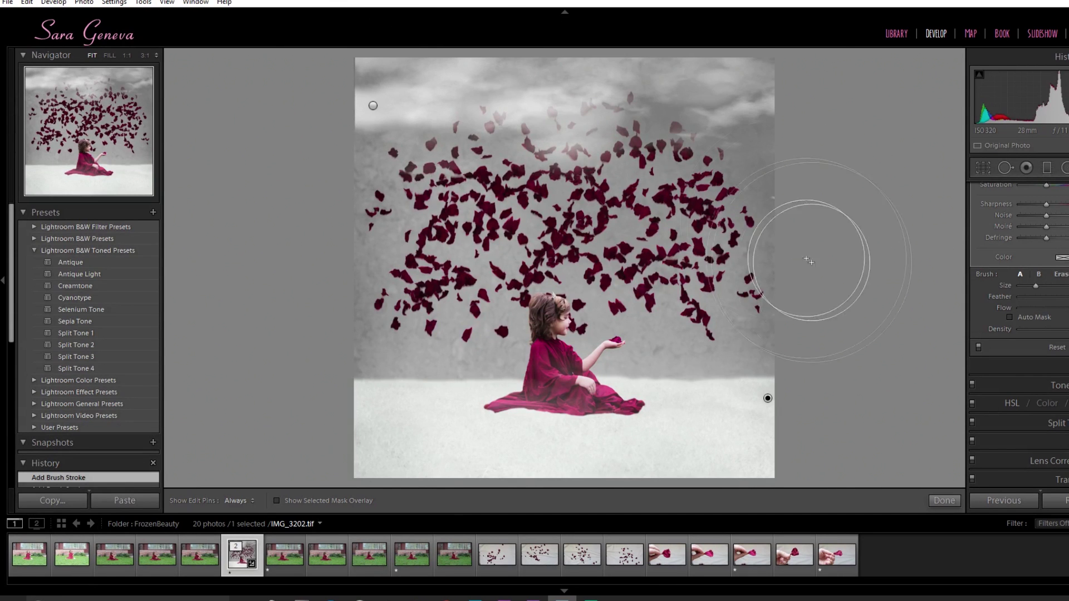
{"action": "key", "text": "h"}
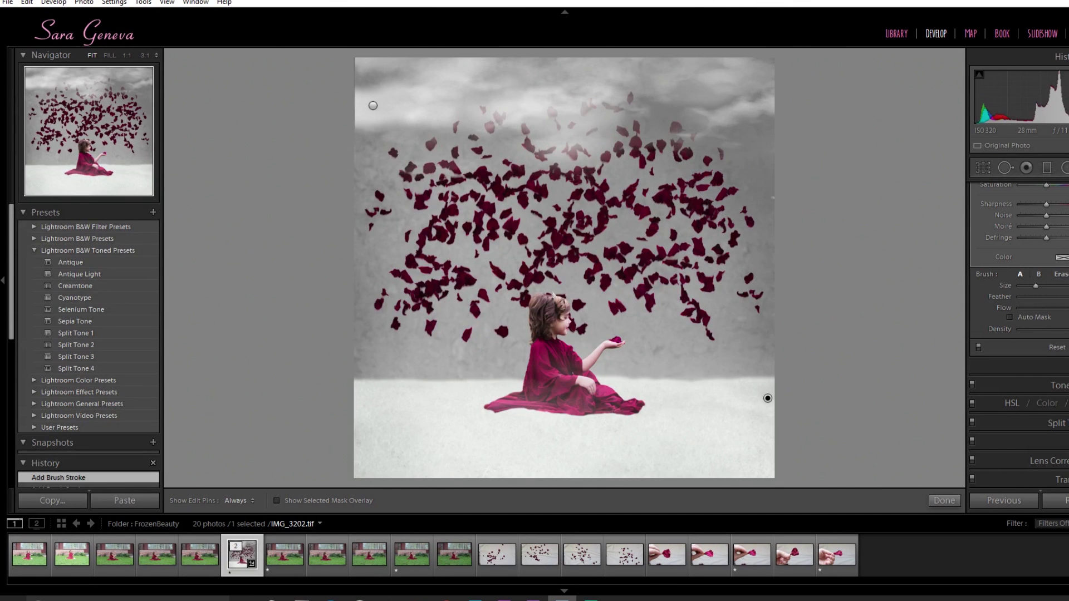
{"action": "key", "text": "h"}
{"action": "key", "text": "h"}
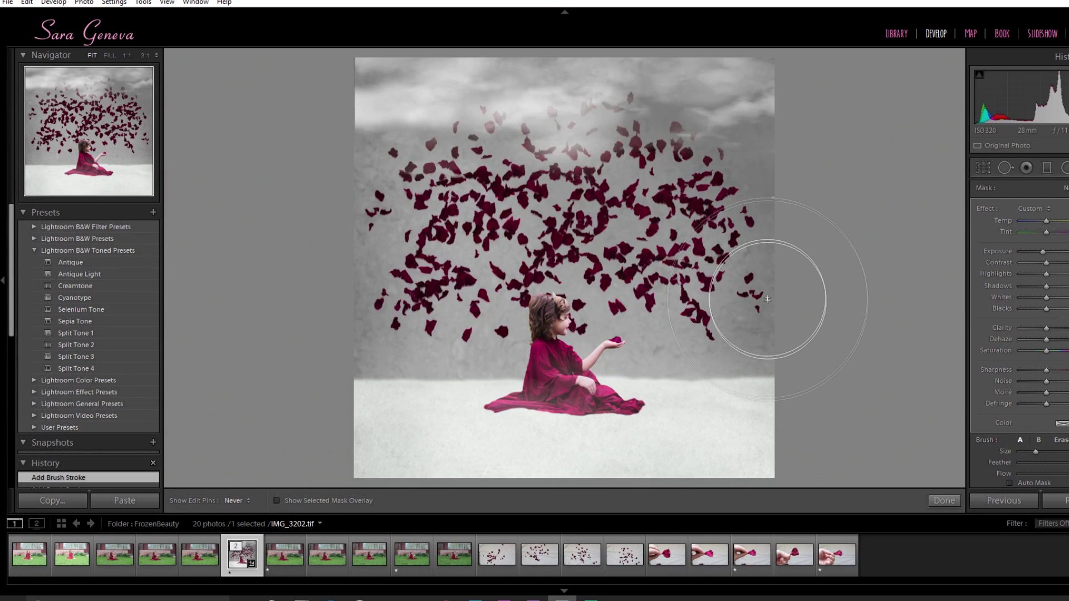
{"action": "key", "text": "h"}
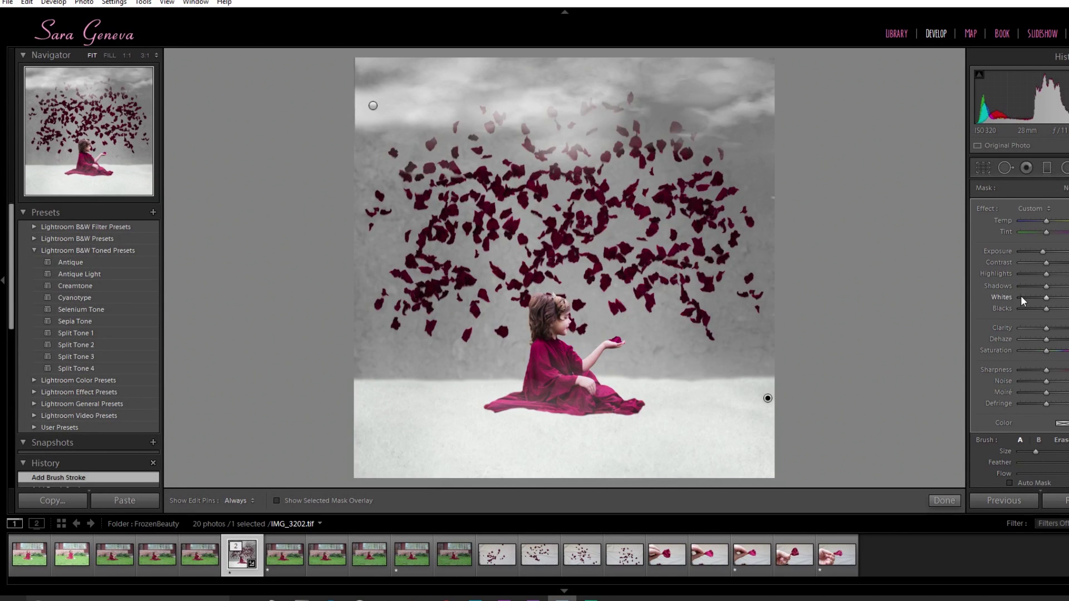
Add another darkening brush adjustment down the upper right edge of the image and ease its exposure up slightly.
{"action": "left_click", "coordinate": [1067, 188]}
{"action": "key", "text": "h"}
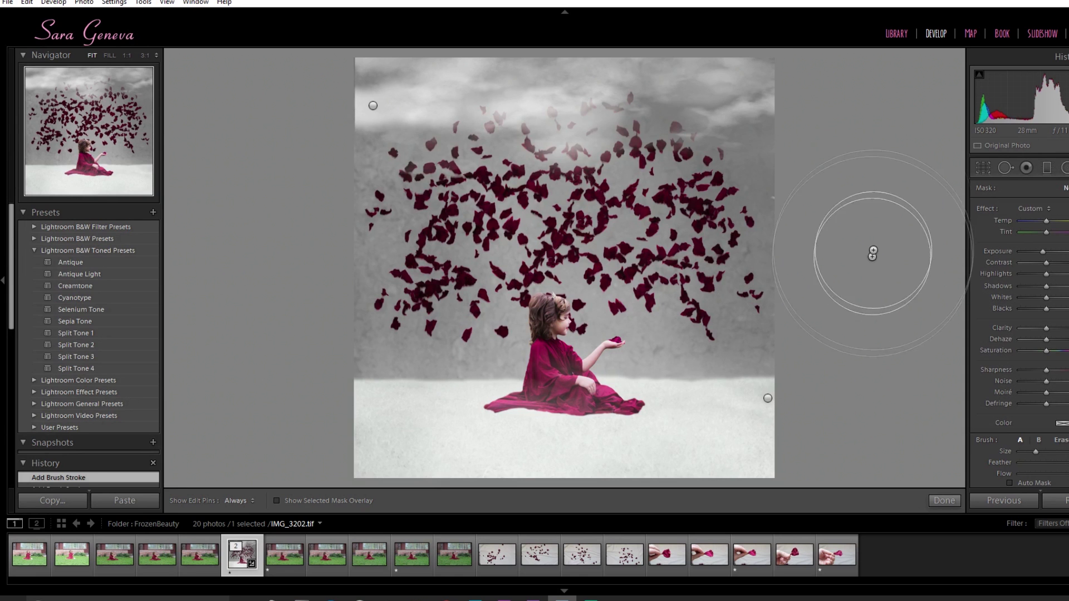
{"action": "left_click_drag", "start_coordinate": [768, 114], "coordinate": [789, 151]}
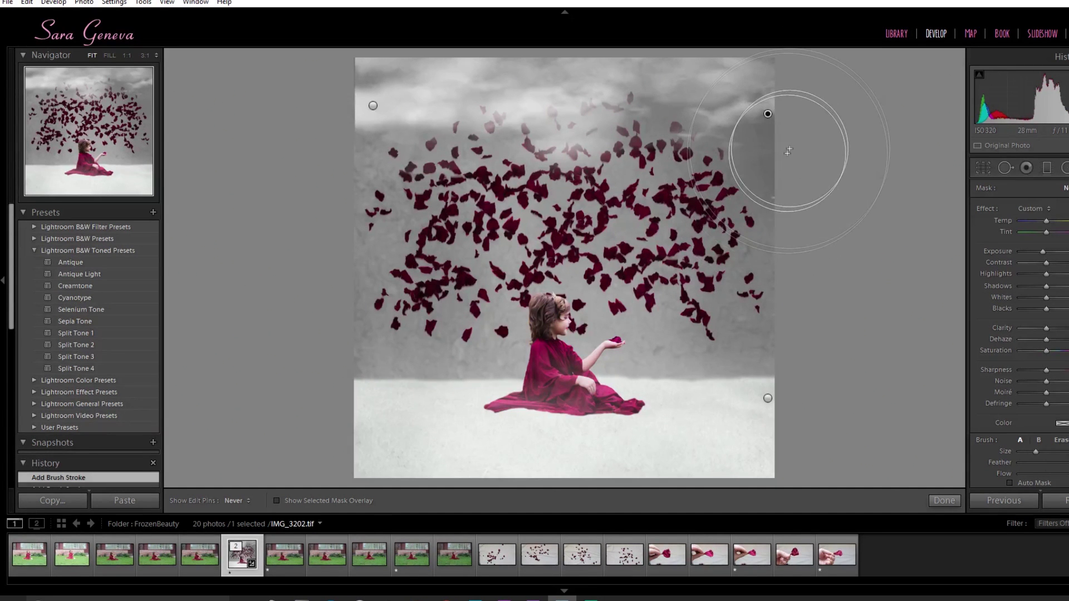
{"action": "left_click_drag", "start_coordinate": [789, 150], "coordinate": [779, 307]}
{"action": "left_click_drag", "start_coordinate": [1042, 251], "coordinate": [1044, 251]}
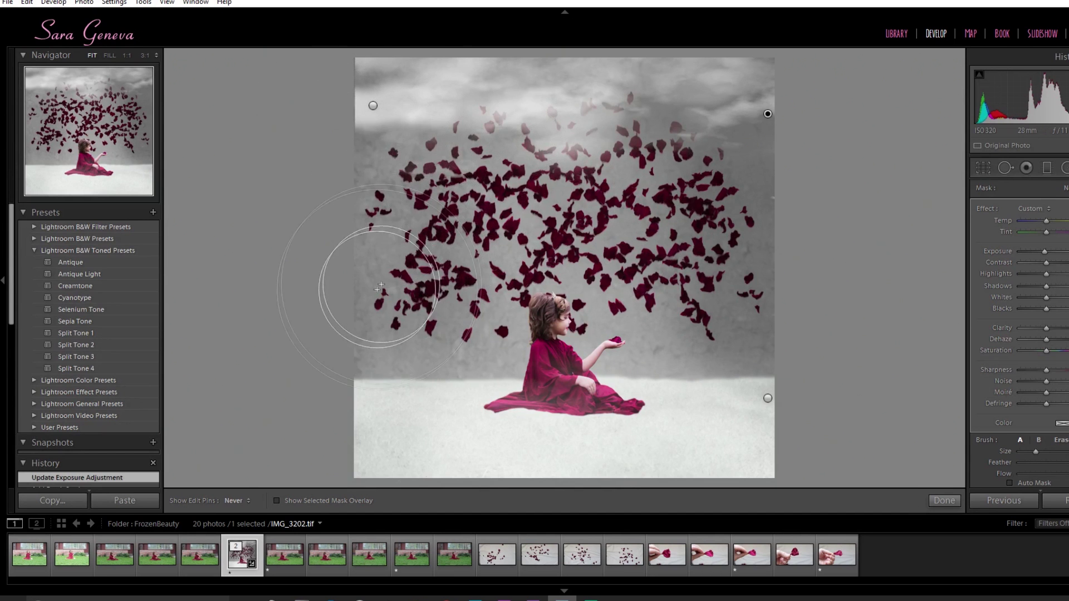
Extend the same darkening brush adjustment over the left side and the clouds in the image's upper left corner.
{"action": "key", "text": "h"}
{"action": "key", "text": "h"}
{"action": "left_click_drag", "start_coordinate": [373, 105], "coordinate": [410, 84]}
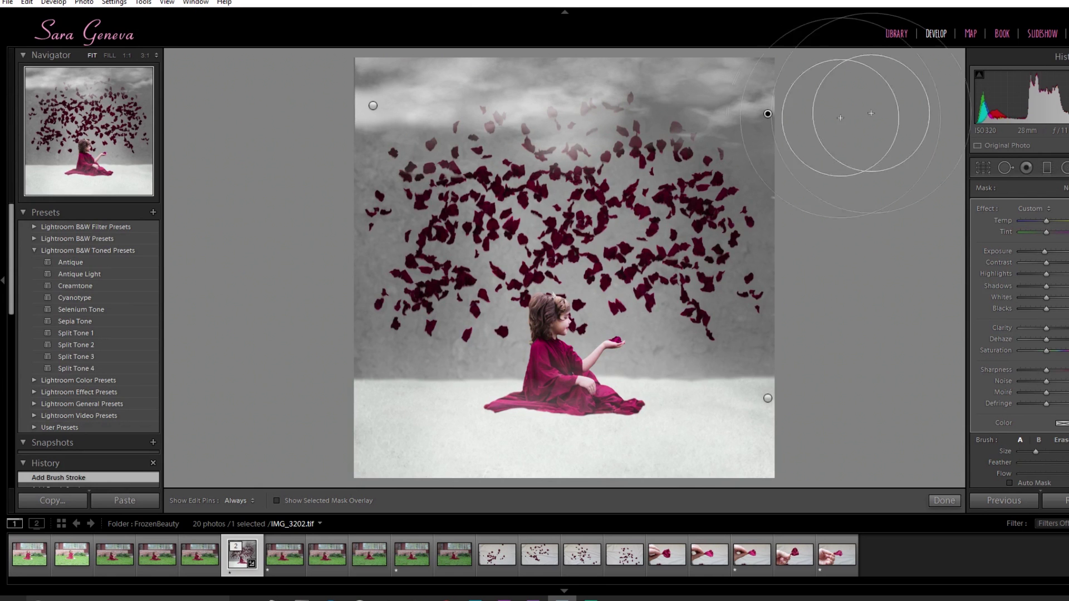
Add a new brush adjustment with slightly positive exposure and paint it over the petals in the middle of the image.
{"action": "left_click", "coordinate": [1067, 191]}
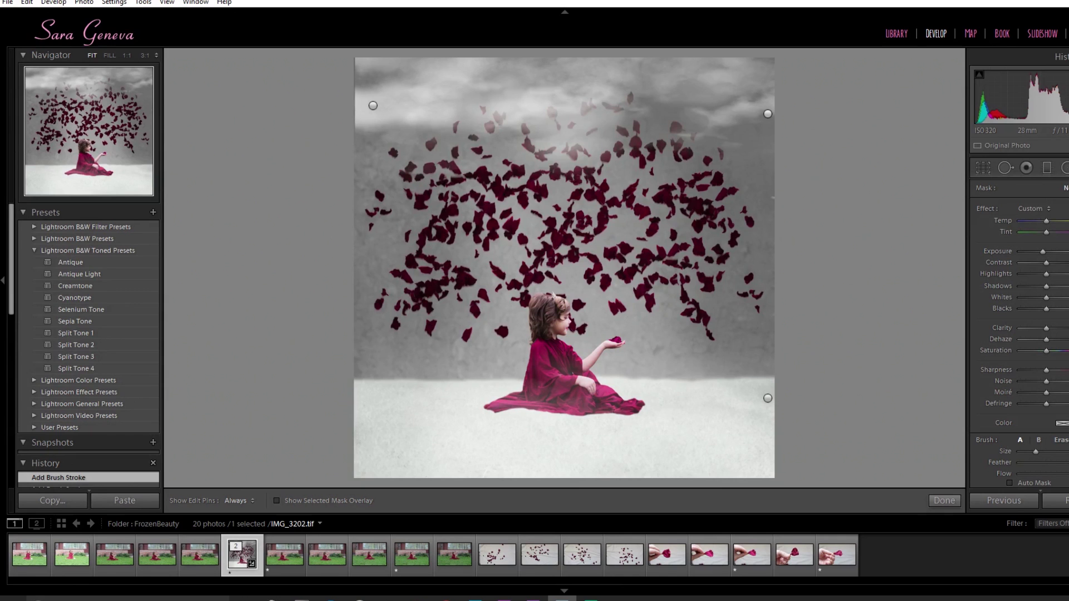
{"action": "left_click_drag", "start_coordinate": [1043, 251], "coordinate": [1047, 251]}
{"action": "mouse_move", "coordinate": [560, 256]}
{"action": "left_mouse_down"}
{"action": "mouse_move", "coordinate": [561, 308]}
{"action": "mouse_move", "coordinate": [587, 160]}
{"action": "mouse_move", "coordinate": [660, 244]}
{"action": "left_mouse_up"}
{"action": "key", "text": "h"}
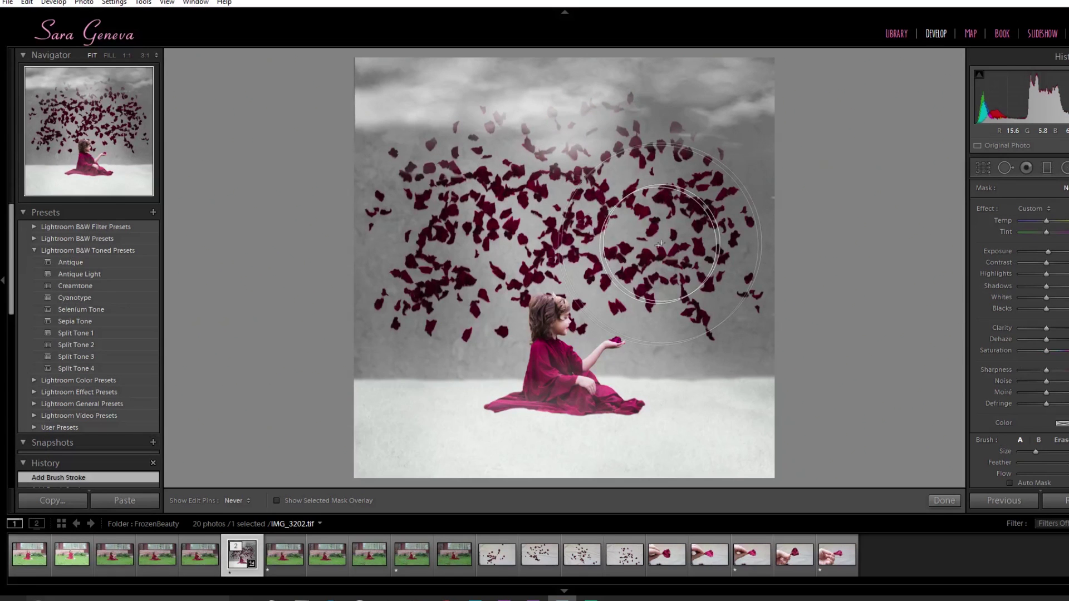
{"action": "key", "text": "h"}
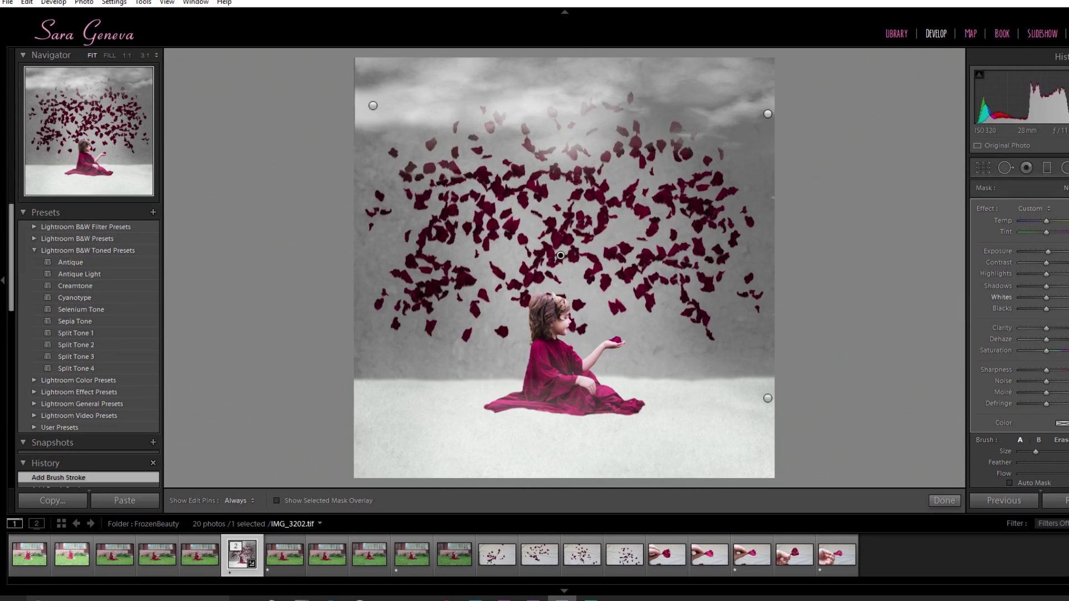
Finish the brush adjustment and raise the red luminance to 60 in the HSL settings.
{"action": "key", "text": "k"}
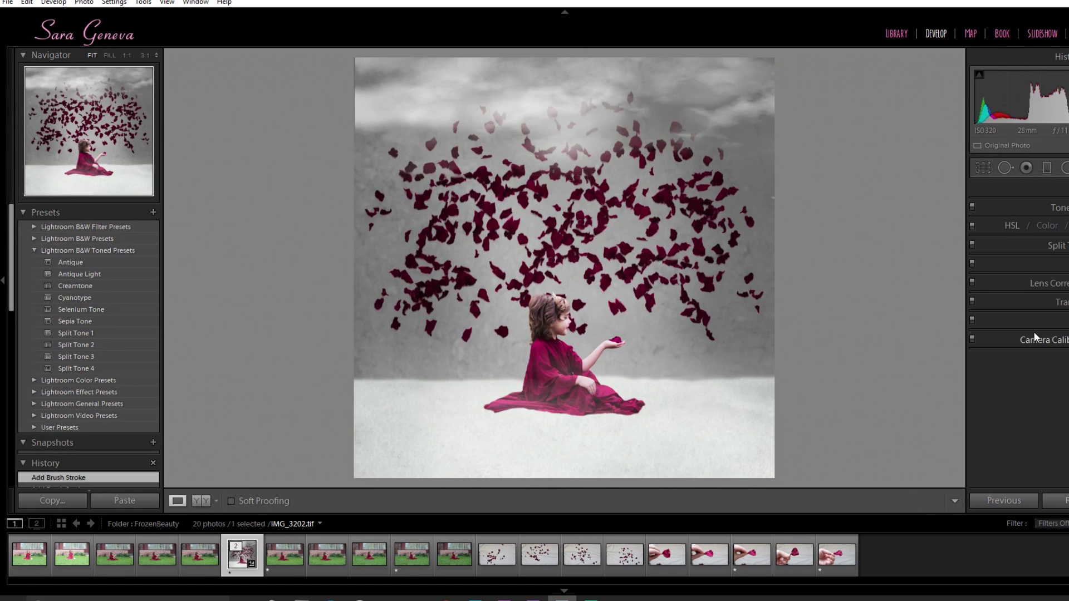
{"action": "left_click", "coordinate": [1010, 230]}
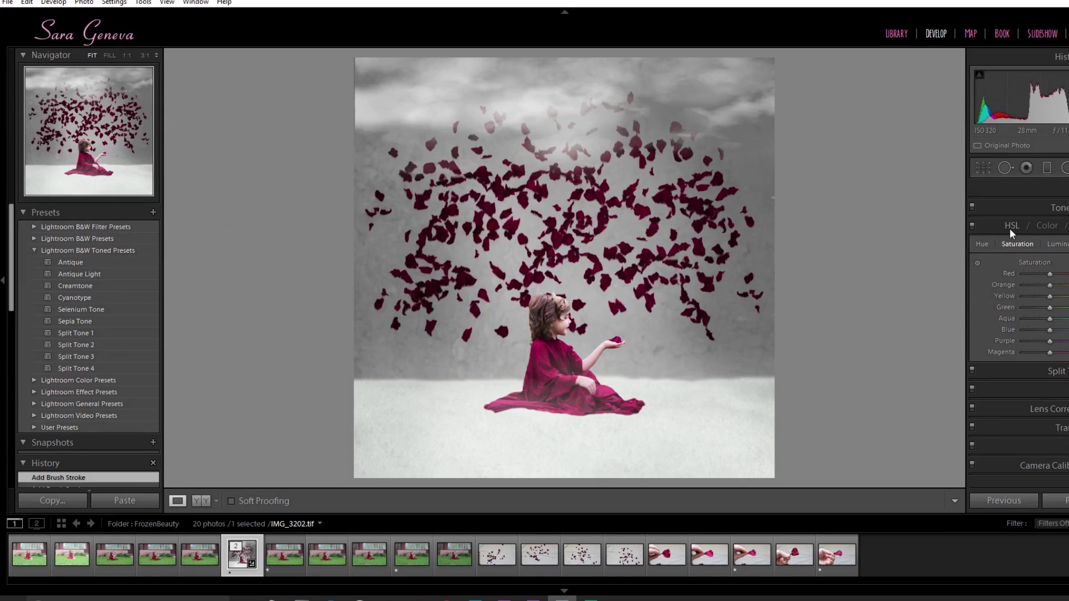
{"action": "left_click", "coordinate": [1056, 245]}
{"action": "left_click_drag", "start_coordinate": [1050, 274], "coordinate": [1068, 282]}
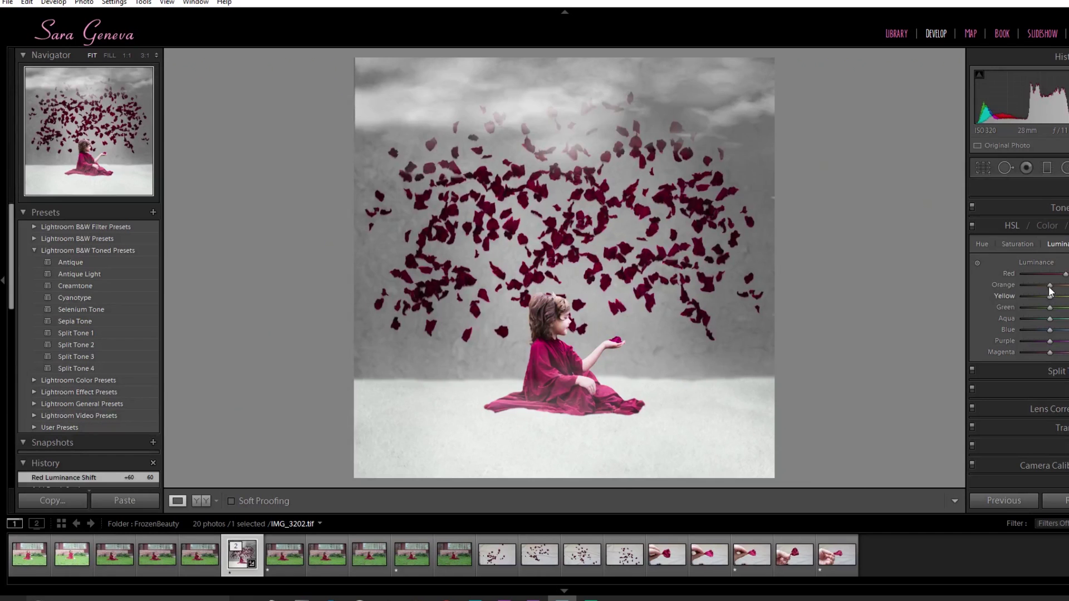
Adjust the magenta luminance while checking the petals up close, settling on -100.
{"action": "left_click", "coordinate": [553, 223]}
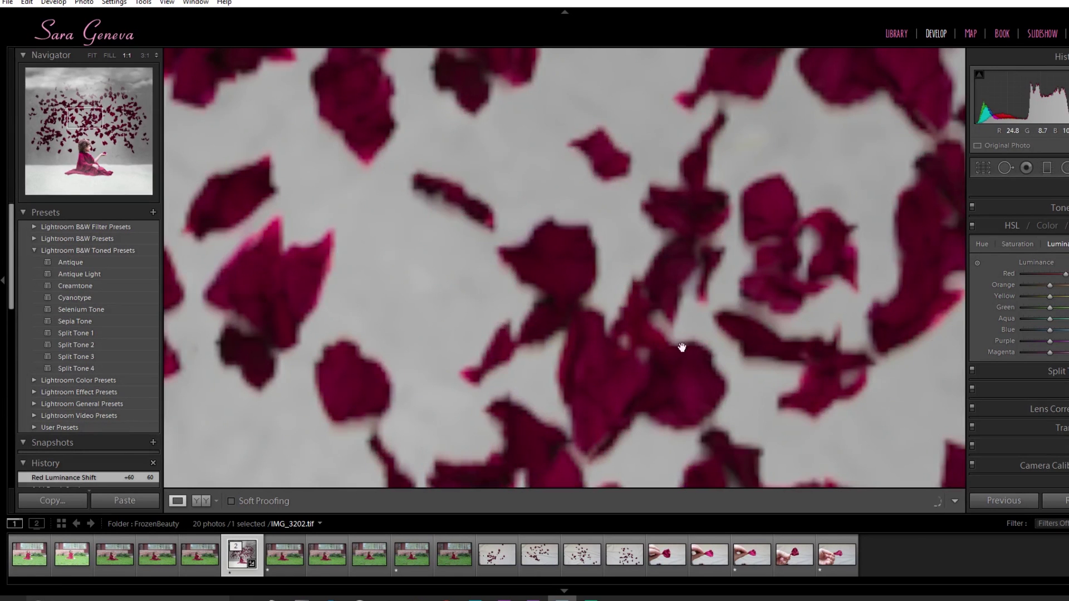
{"action": "left_click_drag", "start_coordinate": [1050, 351], "coordinate": [1067, 354]}
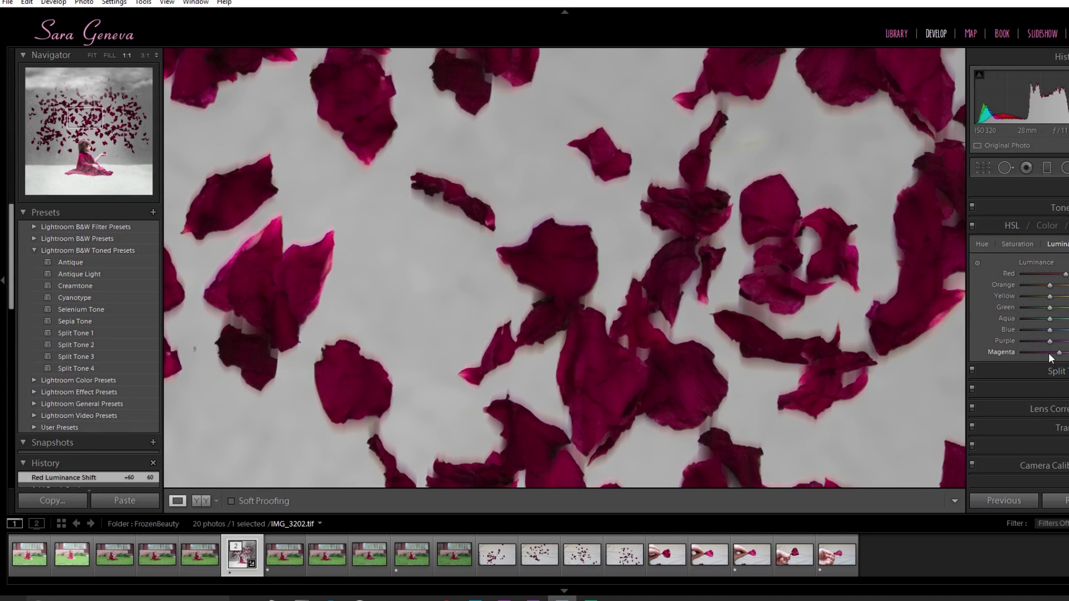
{"action": "left_click_drag", "start_coordinate": [1049, 354], "coordinate": [1055, 353]}
{"action": "left_click", "coordinate": [928, 411]}
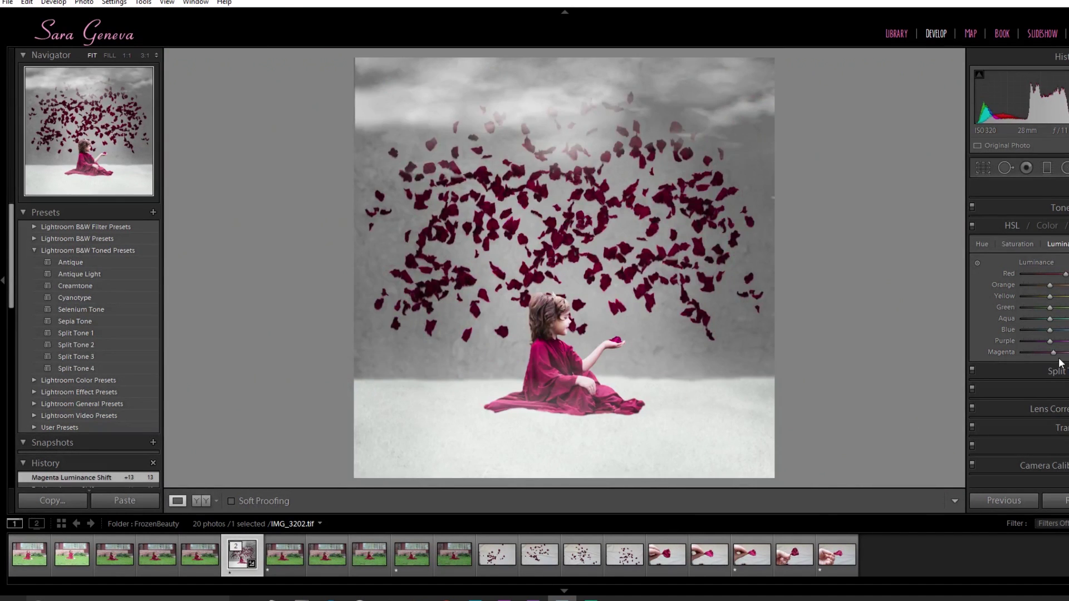
{"action": "mouse_move", "coordinate": [1054, 353]}
{"action": "left_mouse_down"}
{"action": "mouse_move", "coordinate": [1043, 354]}
{"action": "mouse_move", "coordinate": [1067, 358]}
{"action": "mouse_move", "coordinate": [1050, 357]}
{"action": "left_mouse_up"}
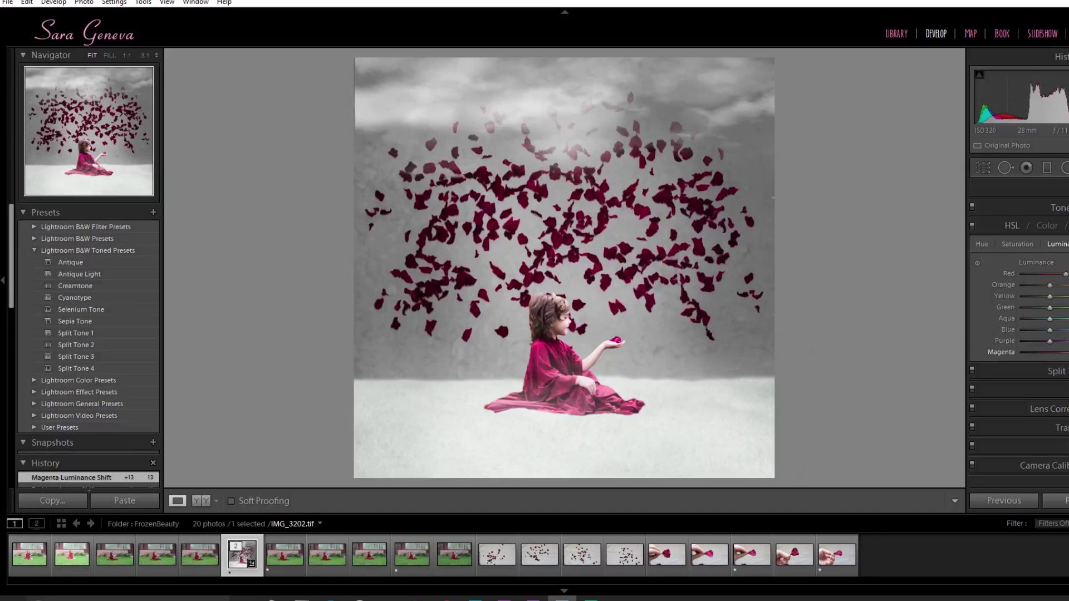
{"action": "left_click_drag", "start_coordinate": [1042, 356], "coordinate": [1021, 361]}
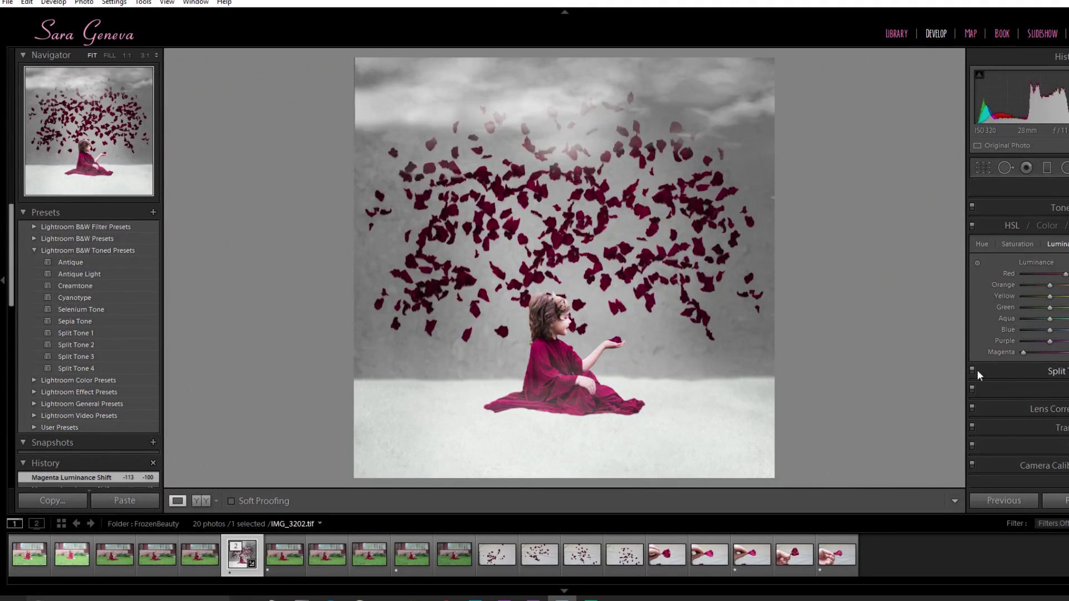
Inspect the girl's face up close, set luminance noise reduction to 31 and raise the color noise reduction.
{"action": "left_click", "coordinate": [575, 348]}
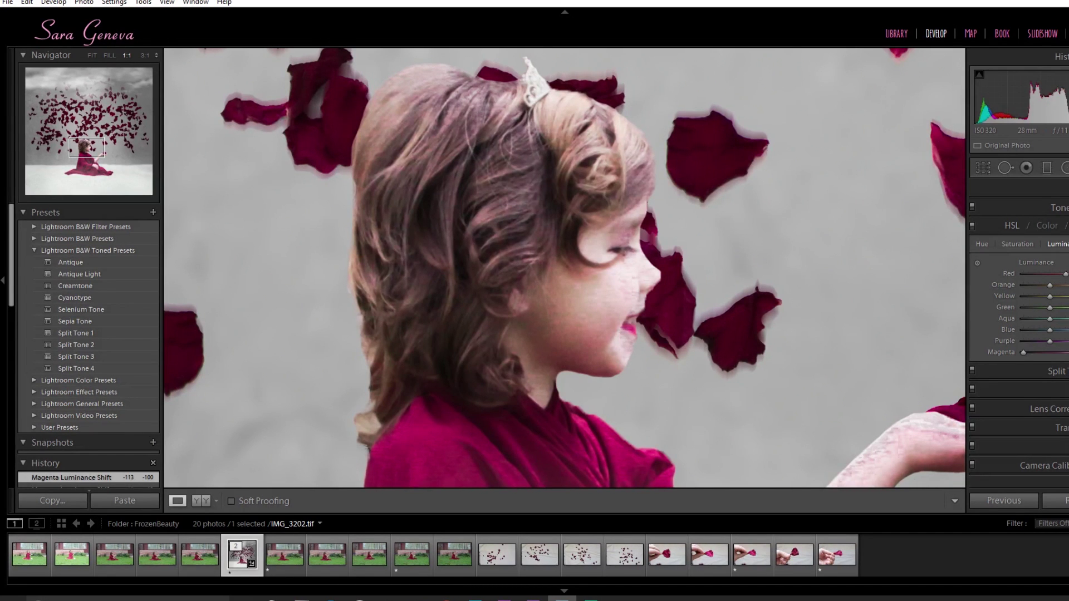
{"action": "key", "text": "ctrl+3"}
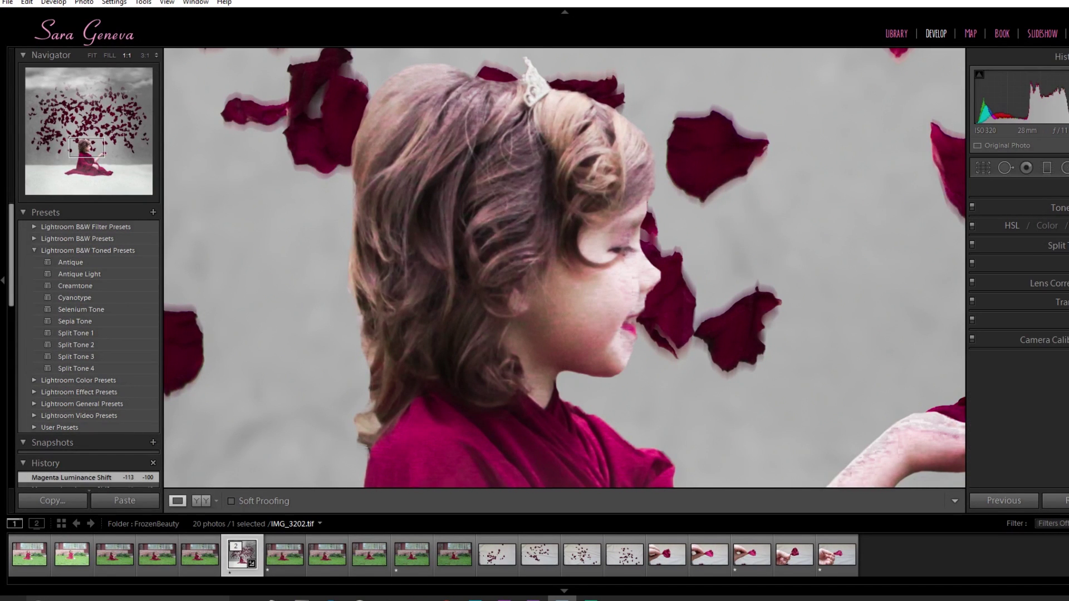
{"action": "key", "text": "ctrl+5"}
{"action": "left_click_drag", "start_coordinate": [1028, 416], "coordinate": [1030, 411]}
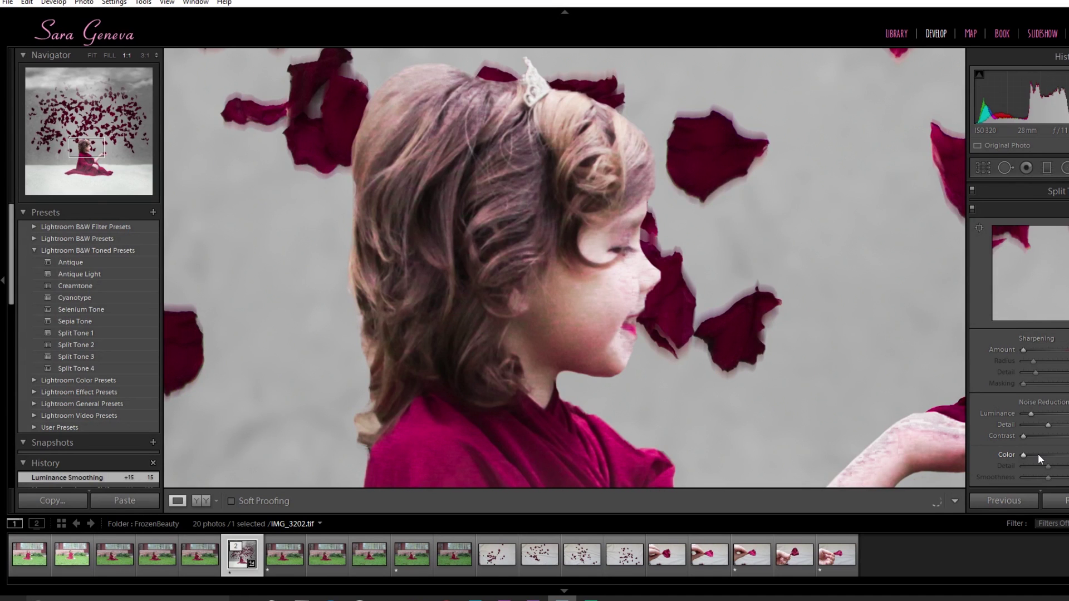
{"action": "left_click_drag", "start_coordinate": [1037, 453], "coordinate": [1059, 454]}
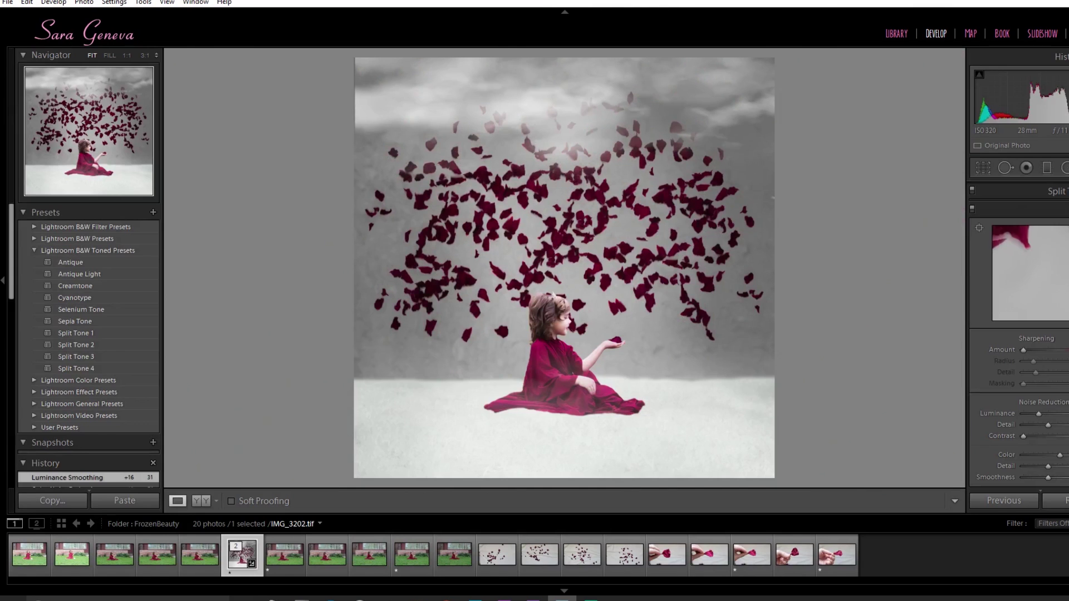
Compare the image with and without the brush adjustments by switching them off and back on.
{"action": "key", "text": "k"}
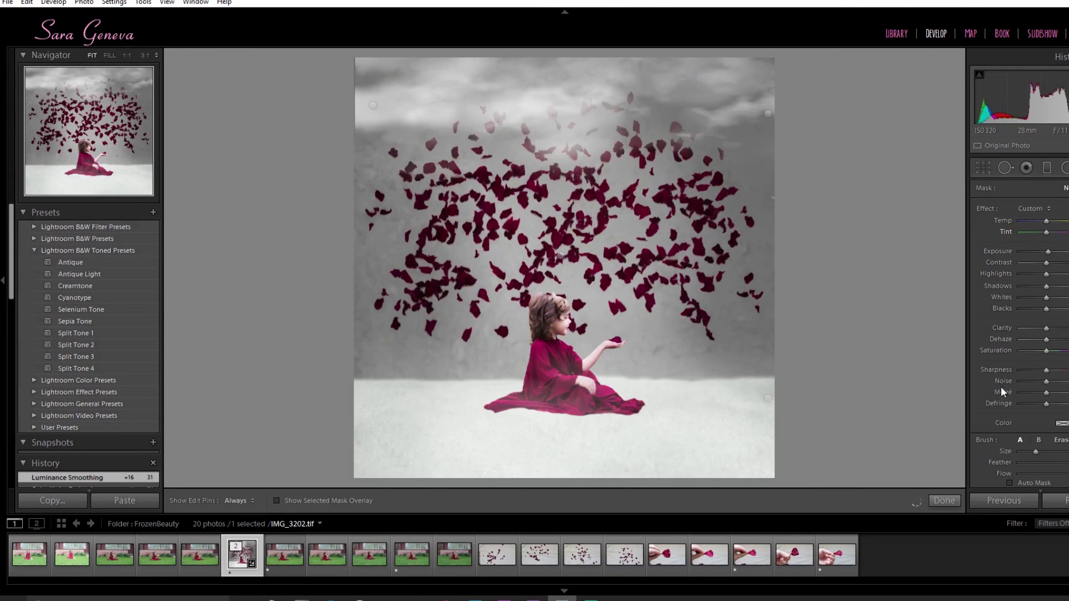
{"action": "left_click", "coordinate": [979, 347]}
{"action": "left_click", "coordinate": [978, 347]}
{"action": "scroll", "coordinate": [1019, 334], "scroll_direction": "up", "scroll_amount": 3}
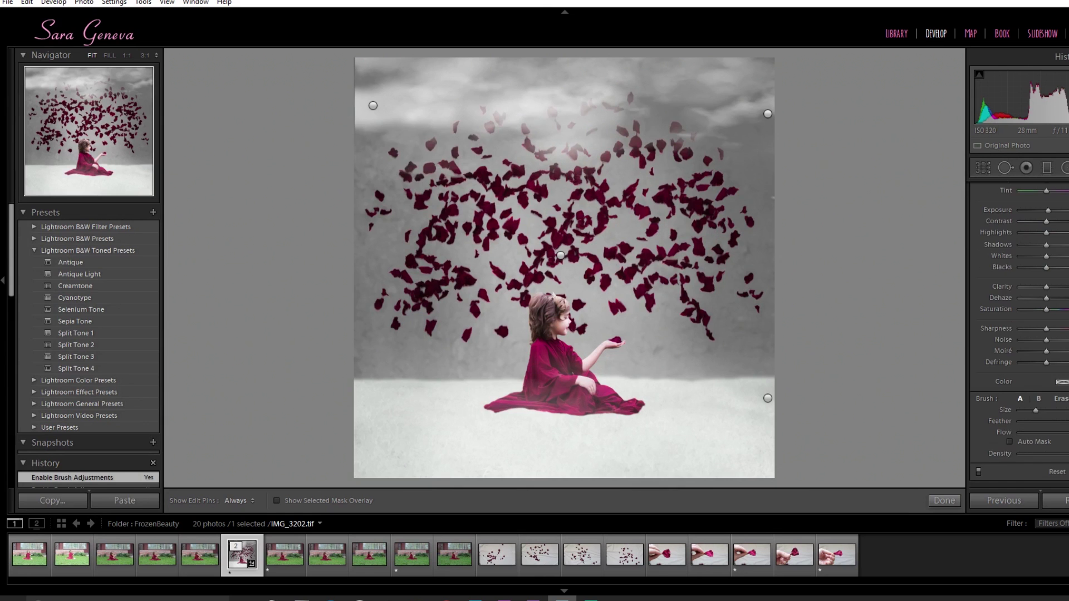
{"action": "scroll", "coordinate": [1019, 334], "scroll_direction": "up", "scroll_amount": 1}
{"action": "scroll", "coordinate": [1019, 334], "scroll_direction": "down", "scroll_amount": 2}
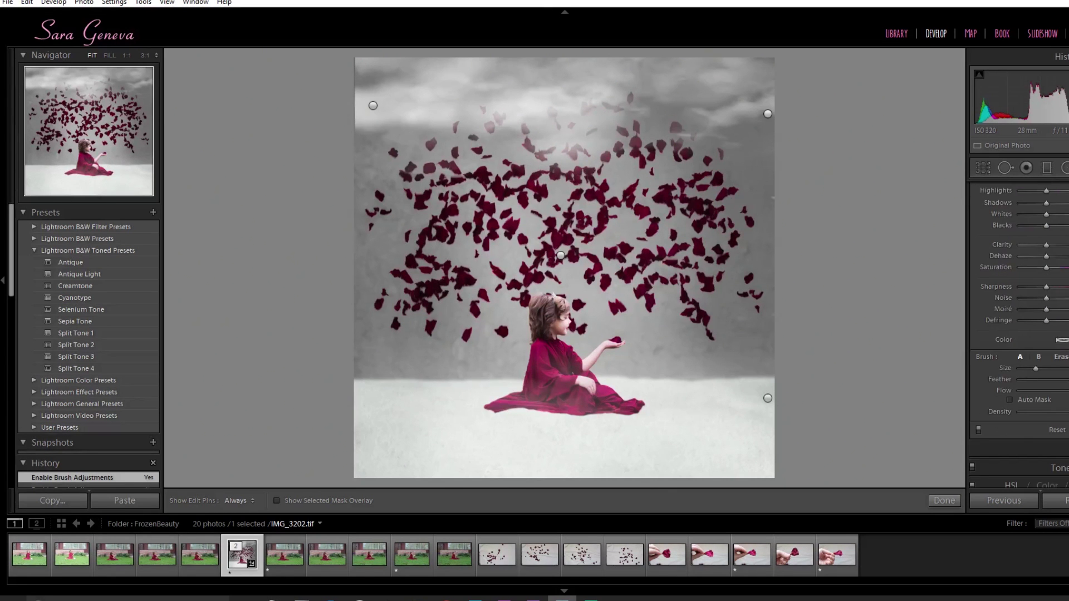
{"action": "key", "text": "k"}
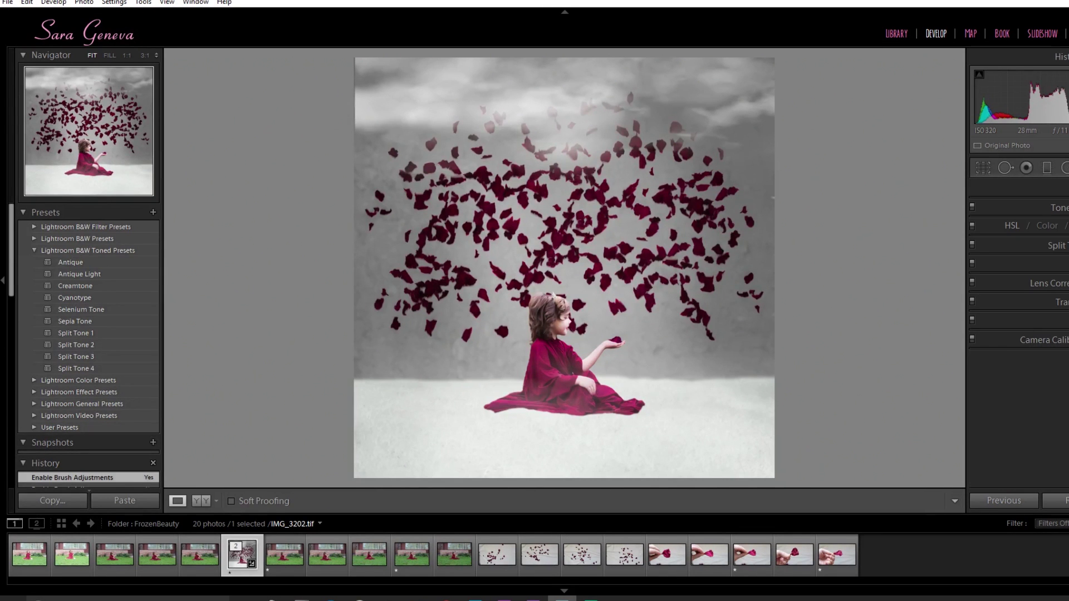
{"action": "key", "text": "ctrl+1"}
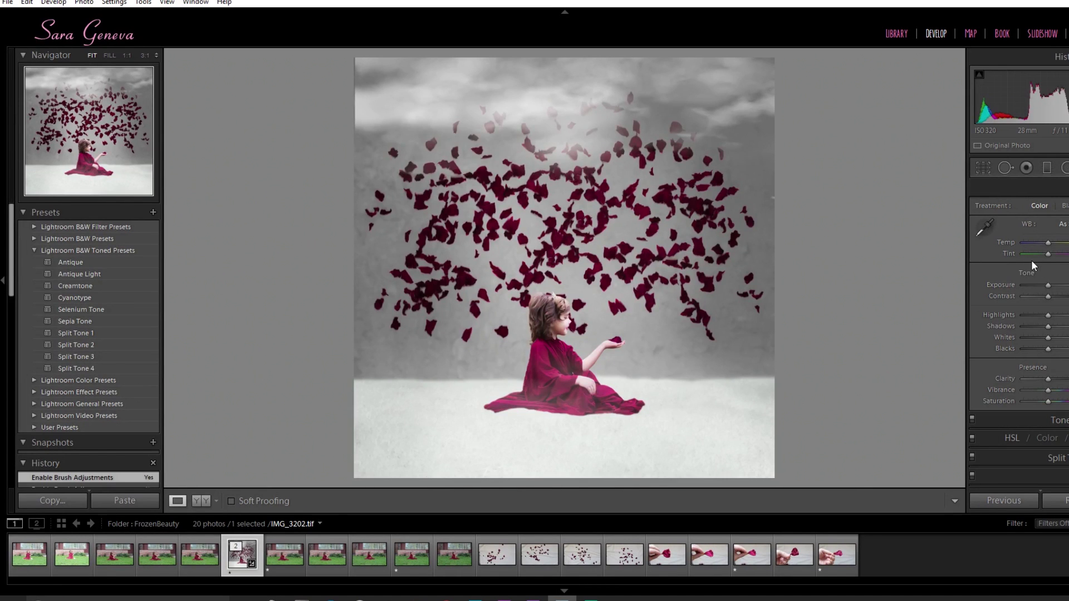
Add a brush adjustment with slightly negative exposure, a small size and high flow, and paint it along the dress's lower hem.
{"action": "key", "text": "k"}
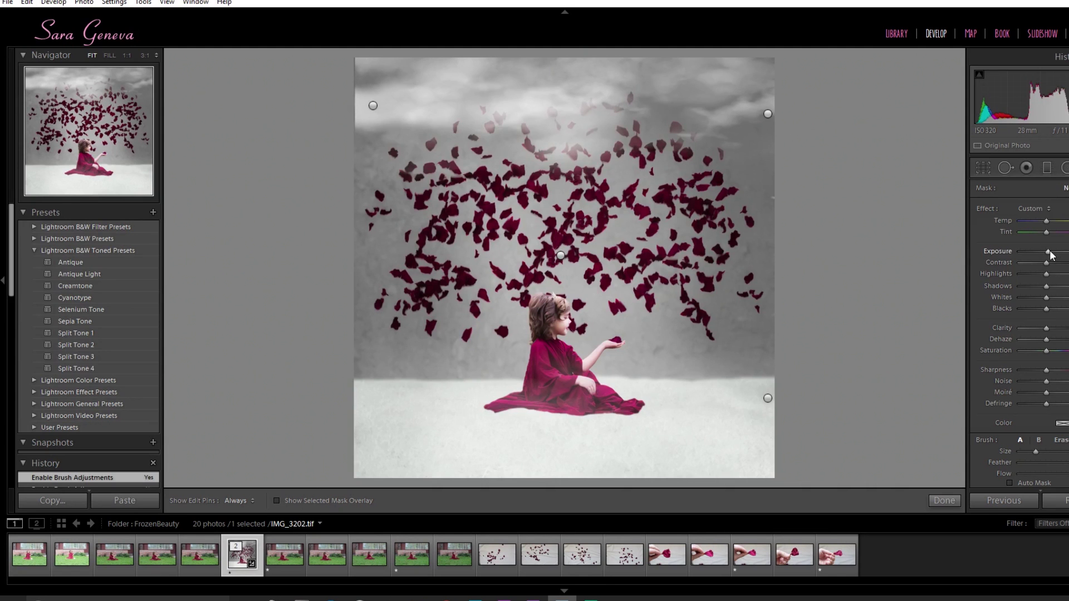
{"action": "left_click_drag", "start_coordinate": [1049, 252], "coordinate": [1045, 252]}
{"action": "scroll", "coordinate": [517, 429], "scroll_direction": "down", "scroll_amount": 1}
{"action": "left_click_drag", "start_coordinate": [1030, 462], "coordinate": [1063, 475]}
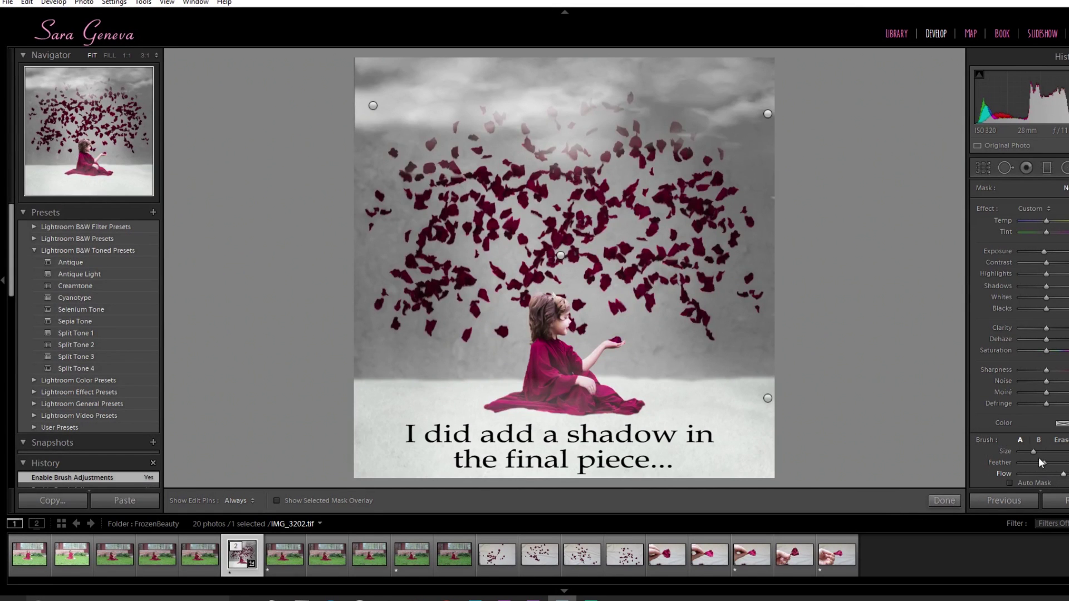
{"action": "scroll", "coordinate": [497, 403], "scroll_direction": "down", "scroll_amount": 5}
{"action": "key", "text": "h"}
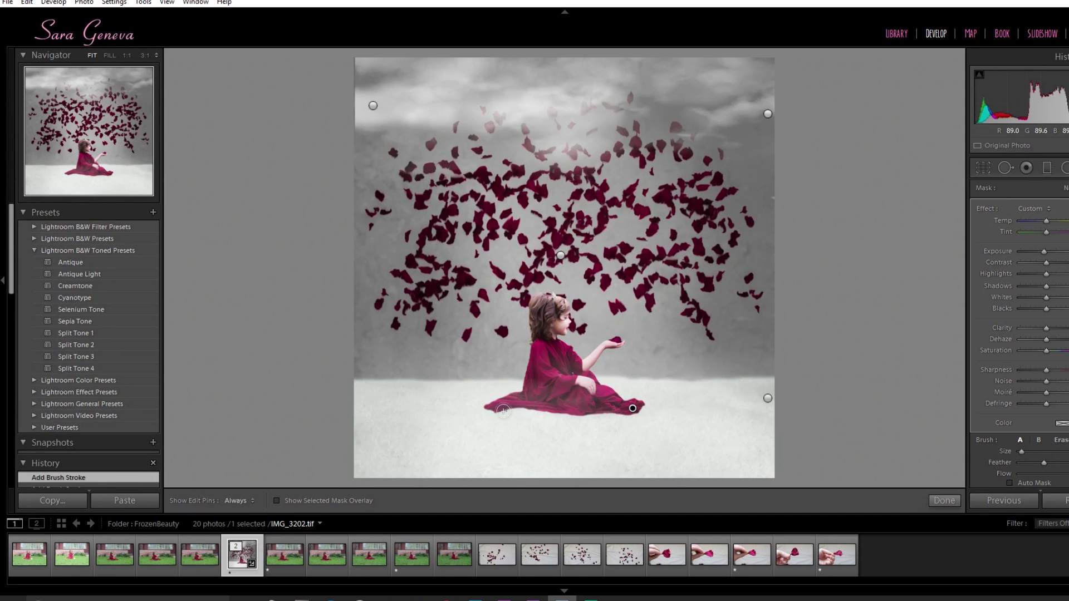
{"action": "key", "text": "h"}
{"action": "key", "text": "h"}
Add new darkening brush adjustments with a larger brush on the snow just below the dress.
{"action": "left_click", "coordinate": [1066, 188]}
{"action": "scroll", "coordinate": [519, 435], "scroll_direction": "up", "scroll_amount": 3}
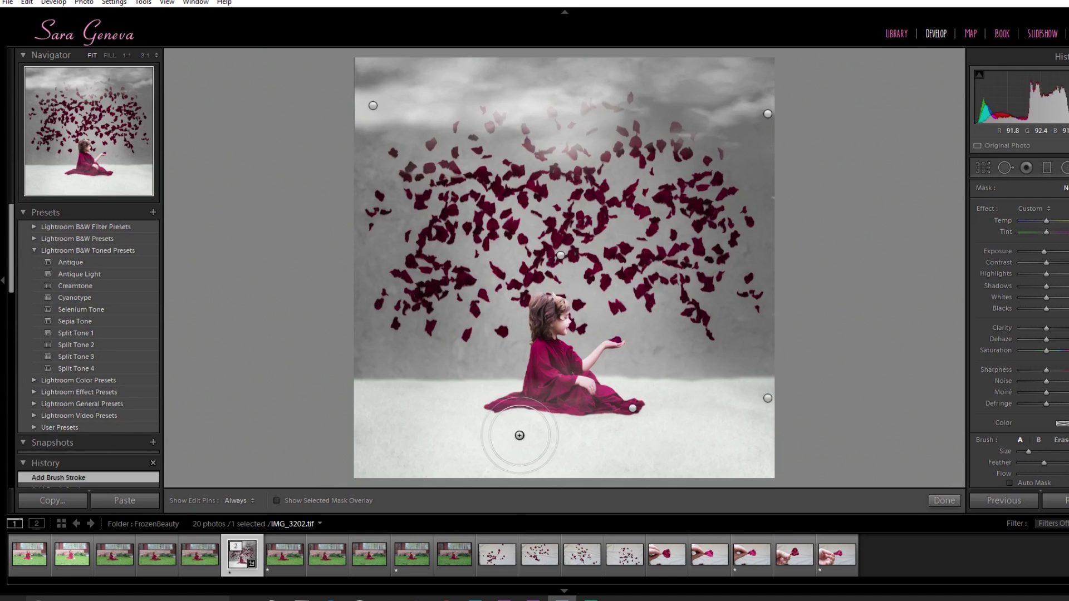
{"action": "key", "text": "h"}
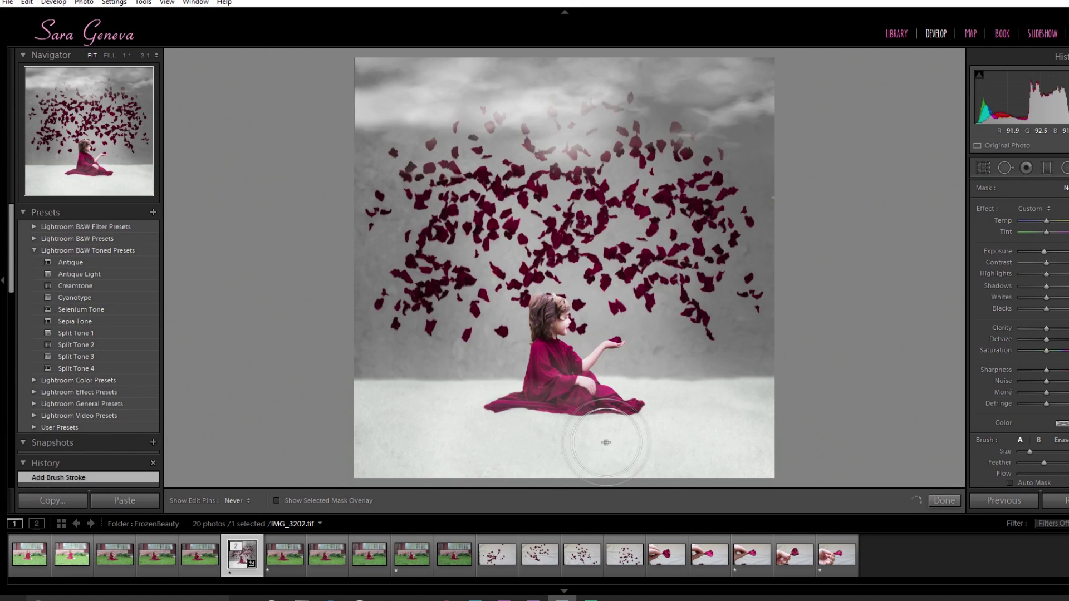
{"action": "key", "text": "h"}
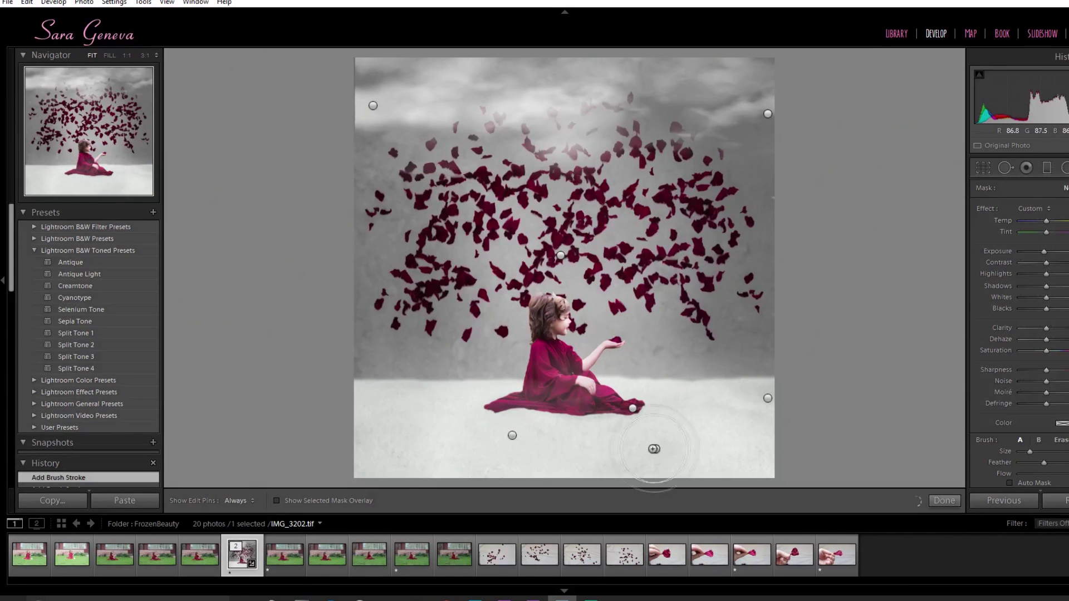
{"action": "key", "text": "h"}
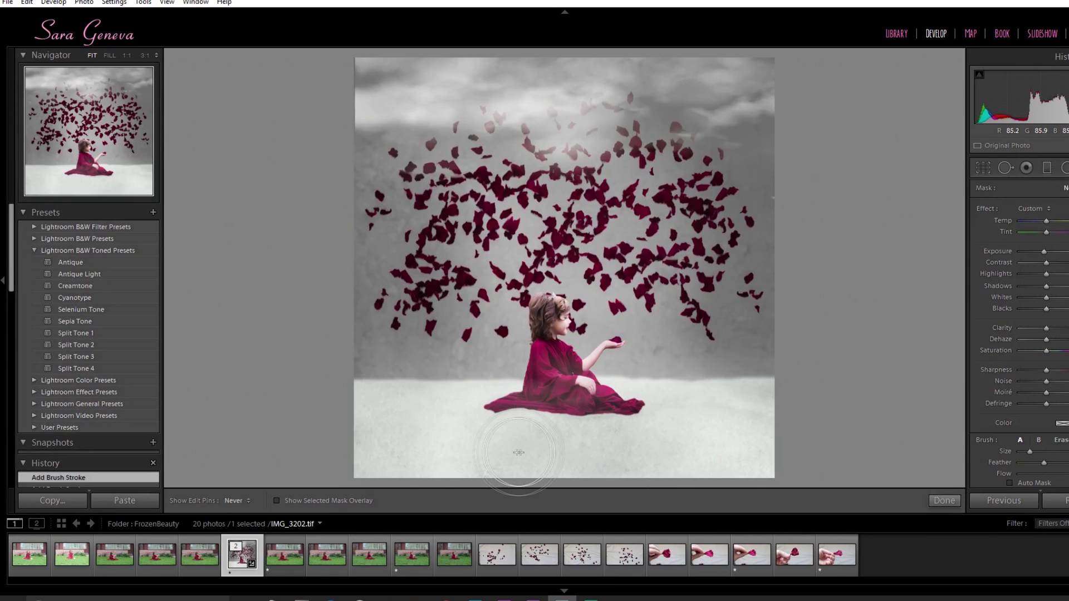
{"action": "key", "text": "h"}
Close the brush adjustments and warm the whole image by setting the white balance temperature to 5.
{"action": "scroll", "coordinate": [1019, 334], "scroll_direction": "down", "scroll_amount": 3}
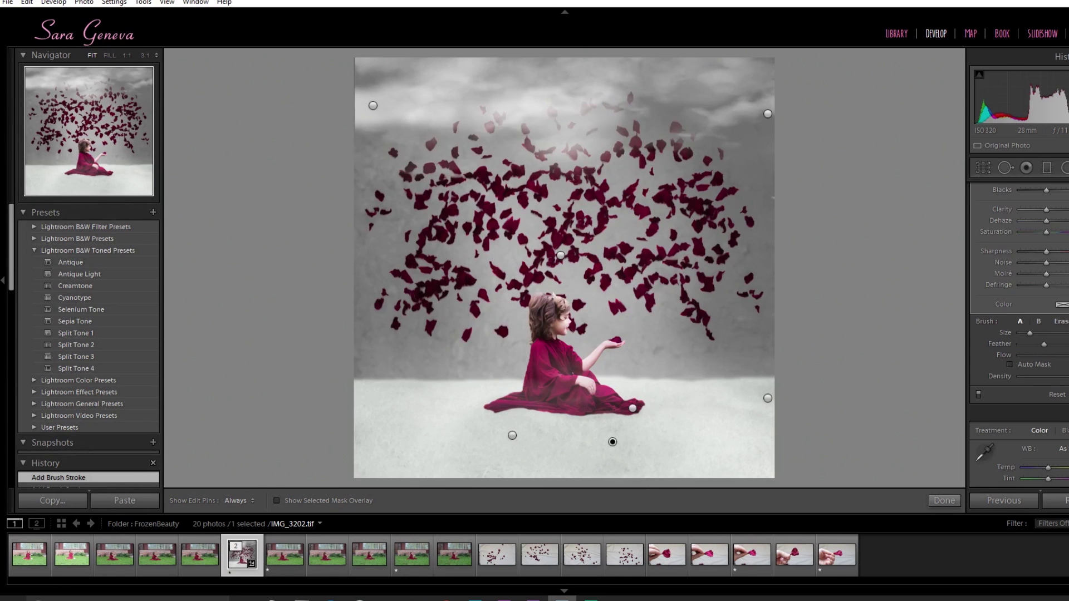
{"action": "key", "text": "k"}
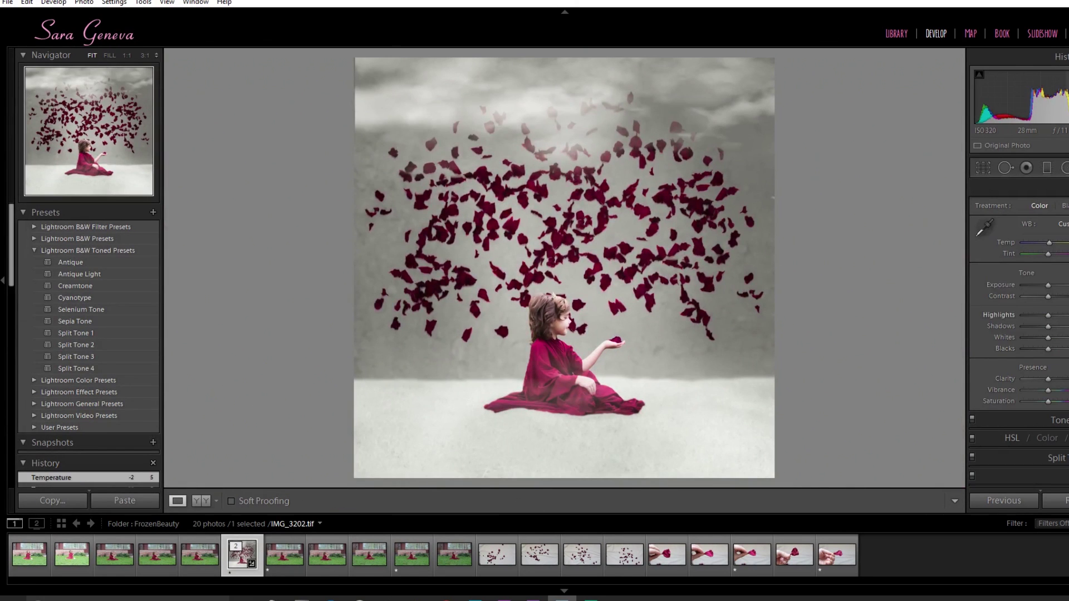
{"action": "key", "text": "ctrl+1"}
Add a darkening post-crop vignette with a negative amount and a midpoint of 57.
{"action": "key", "text": "ctrl+8"}
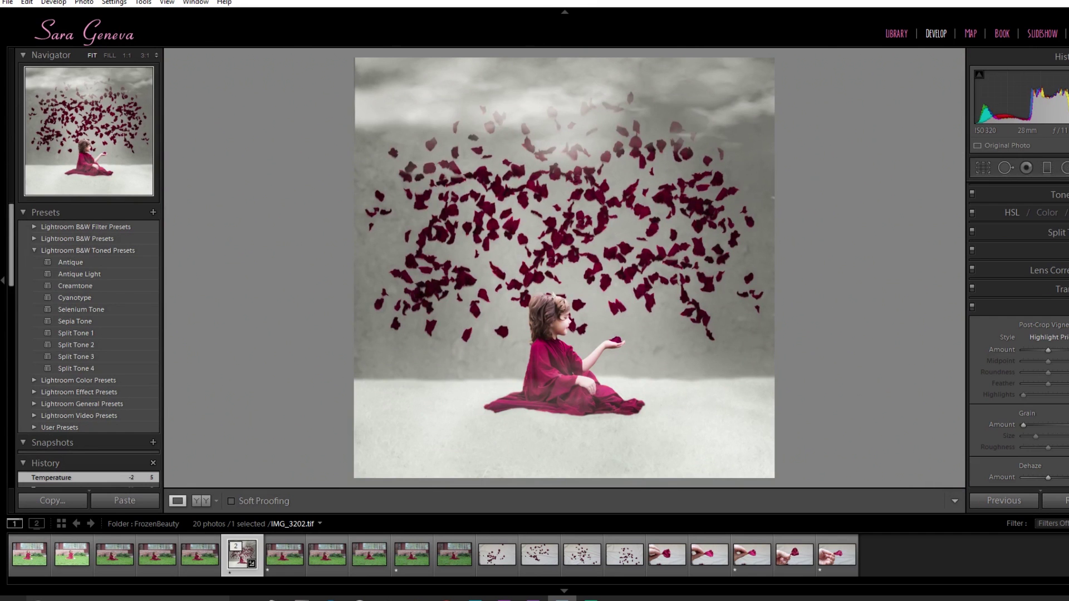
{"action": "left_click_drag", "start_coordinate": [1048, 350], "coordinate": [1045, 350]}
{"action": "left_click_drag", "start_coordinate": [1044, 351], "coordinate": [1051, 361]}
{"action": "left_click", "coordinate": [1052, 307]}
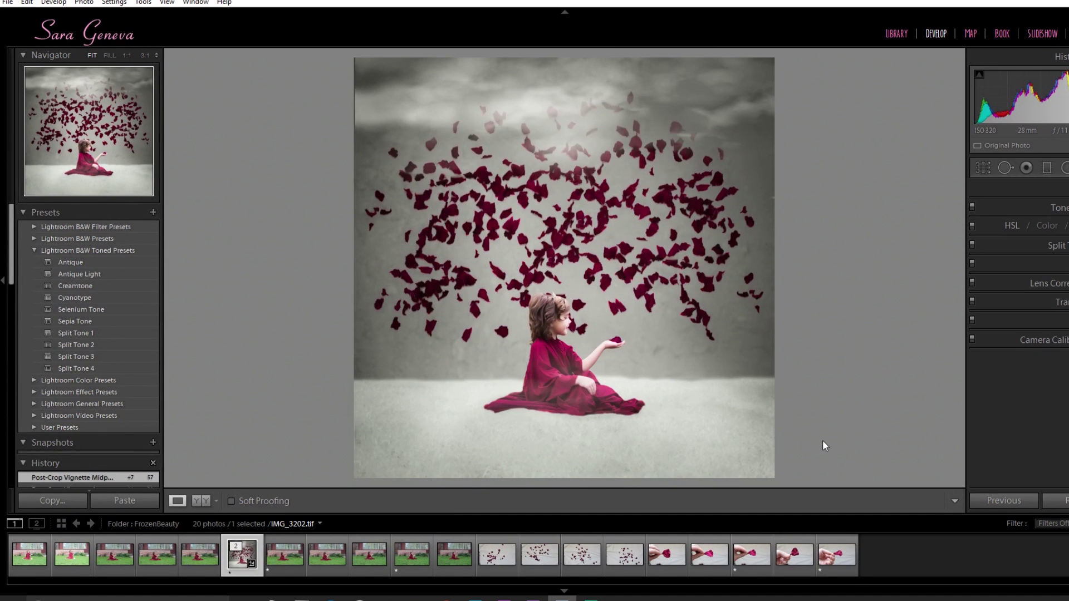